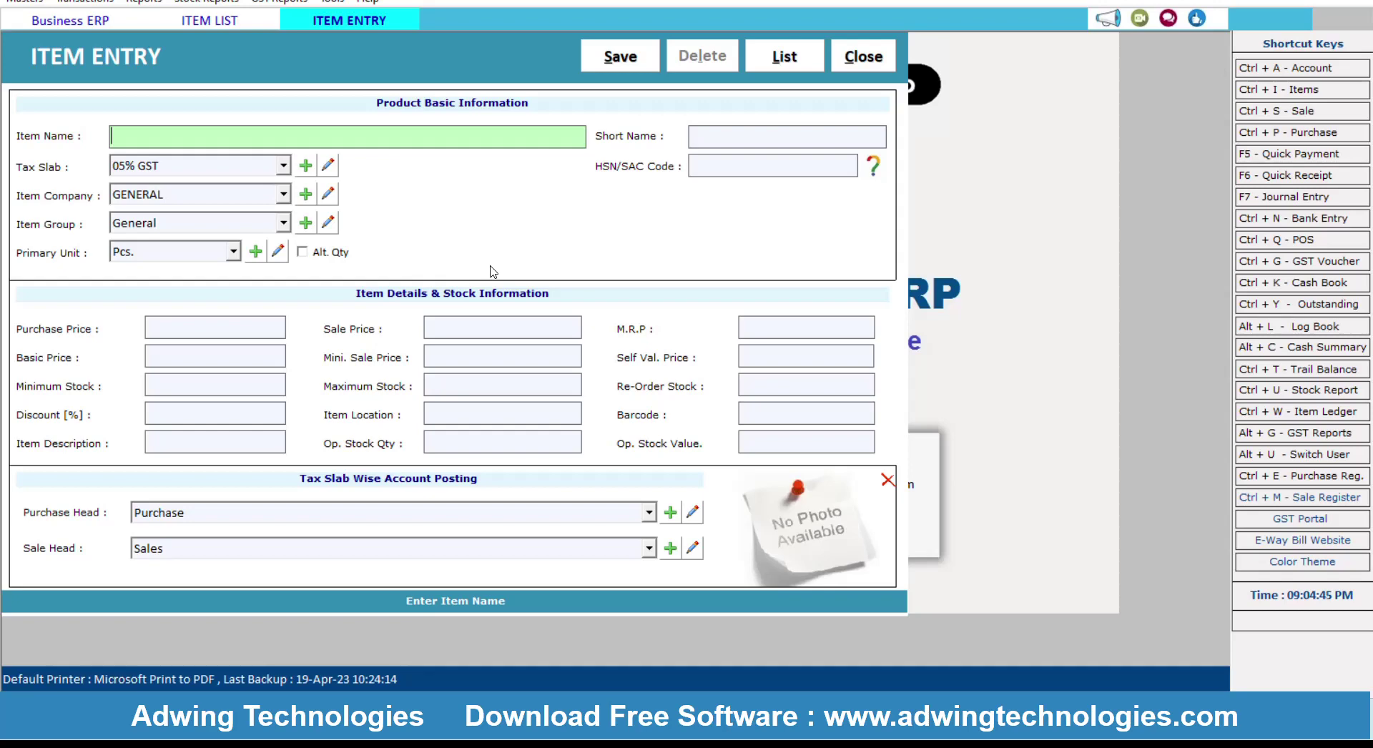
# - Close the item entry form and item list, and start a new account from the address book
pyautogui.click(864, 57)
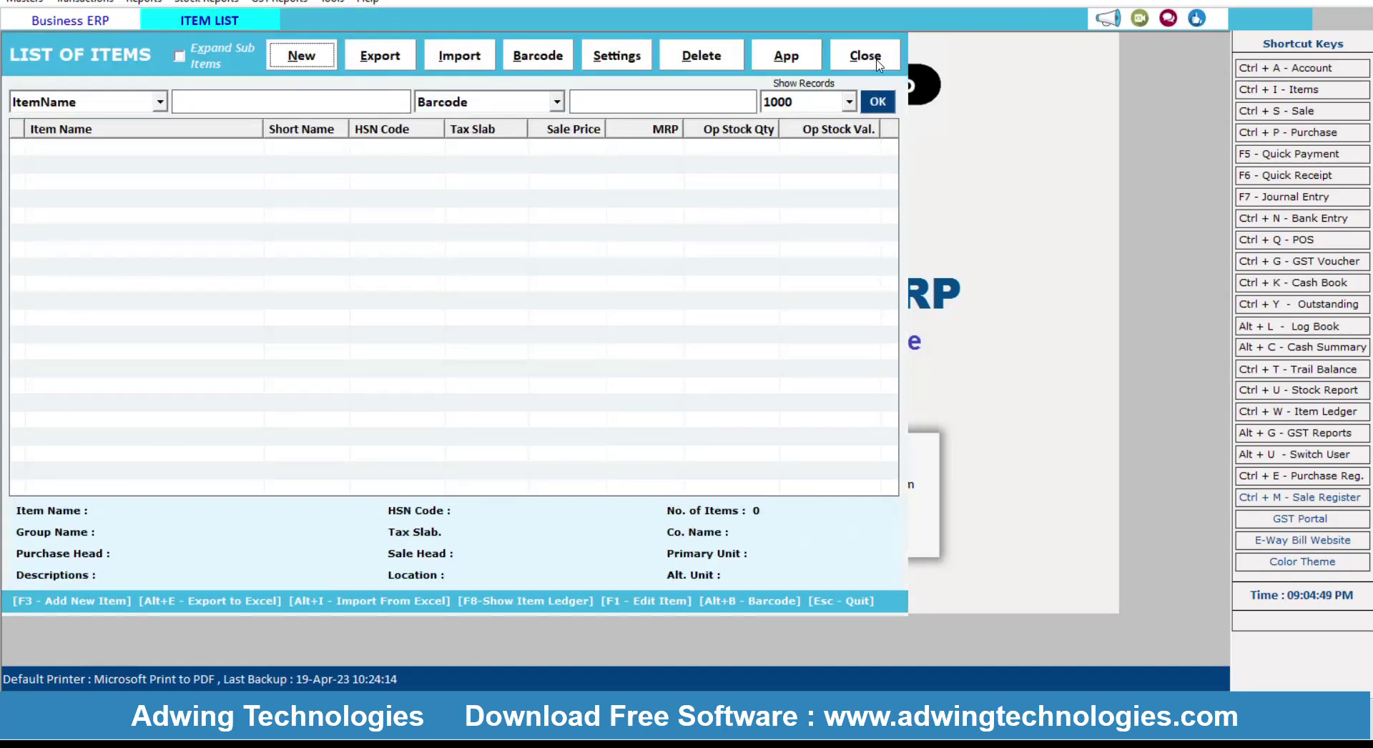
pyautogui.click(879, 64)
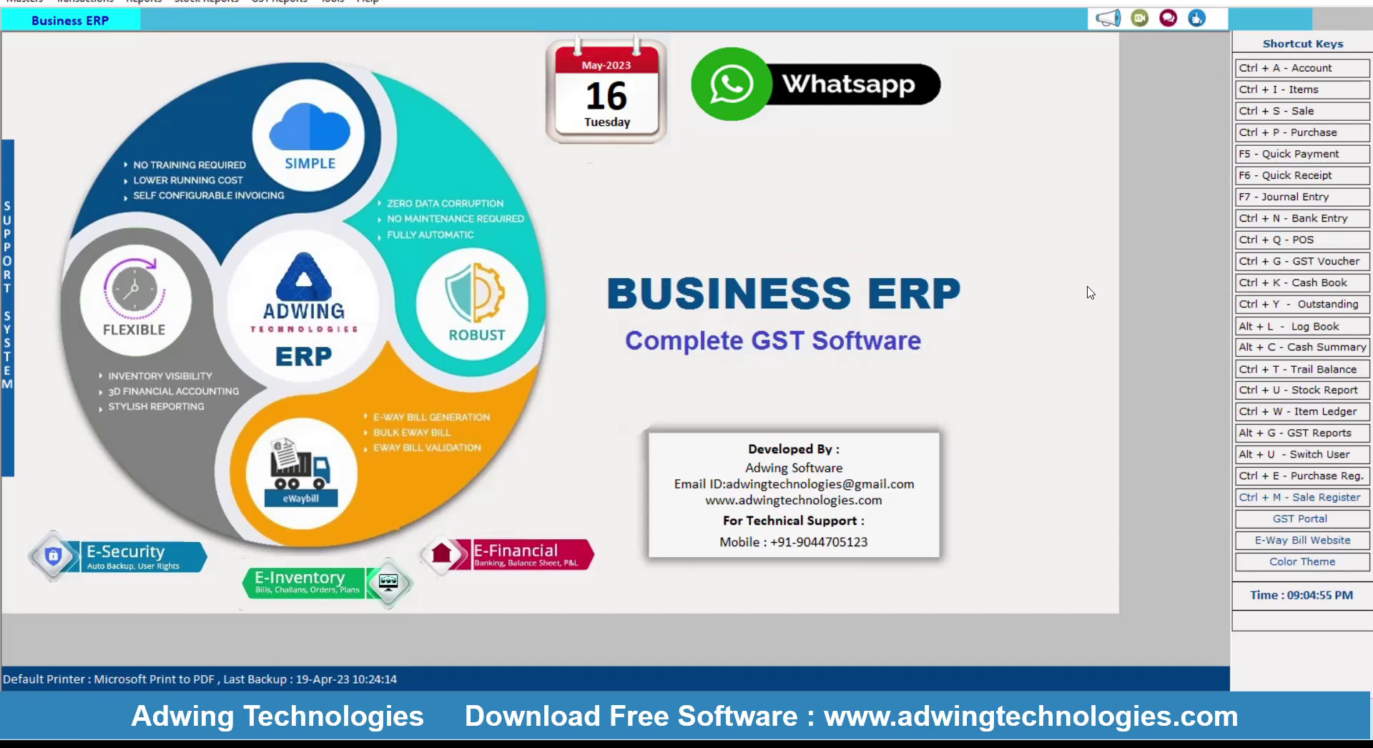
pyautogui.click(1313, 74)
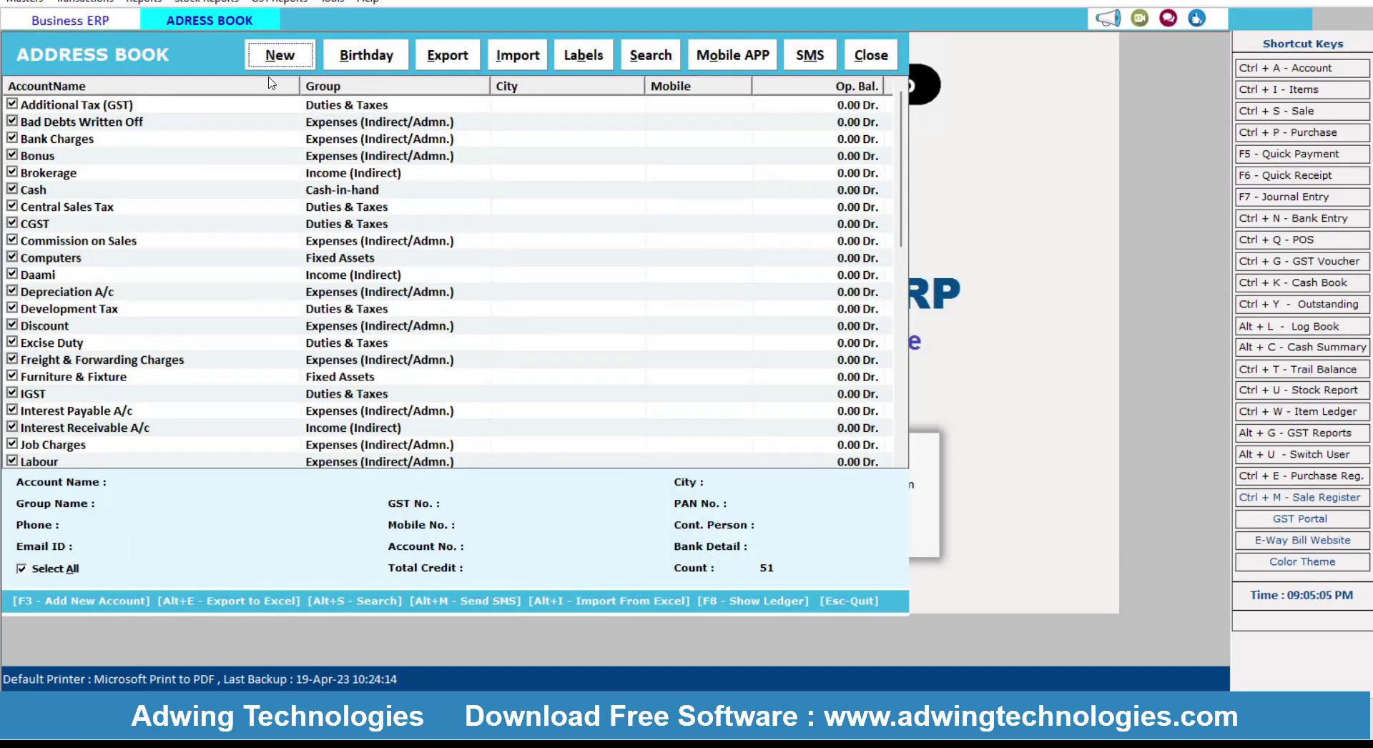
pyautogui.click(283, 58)
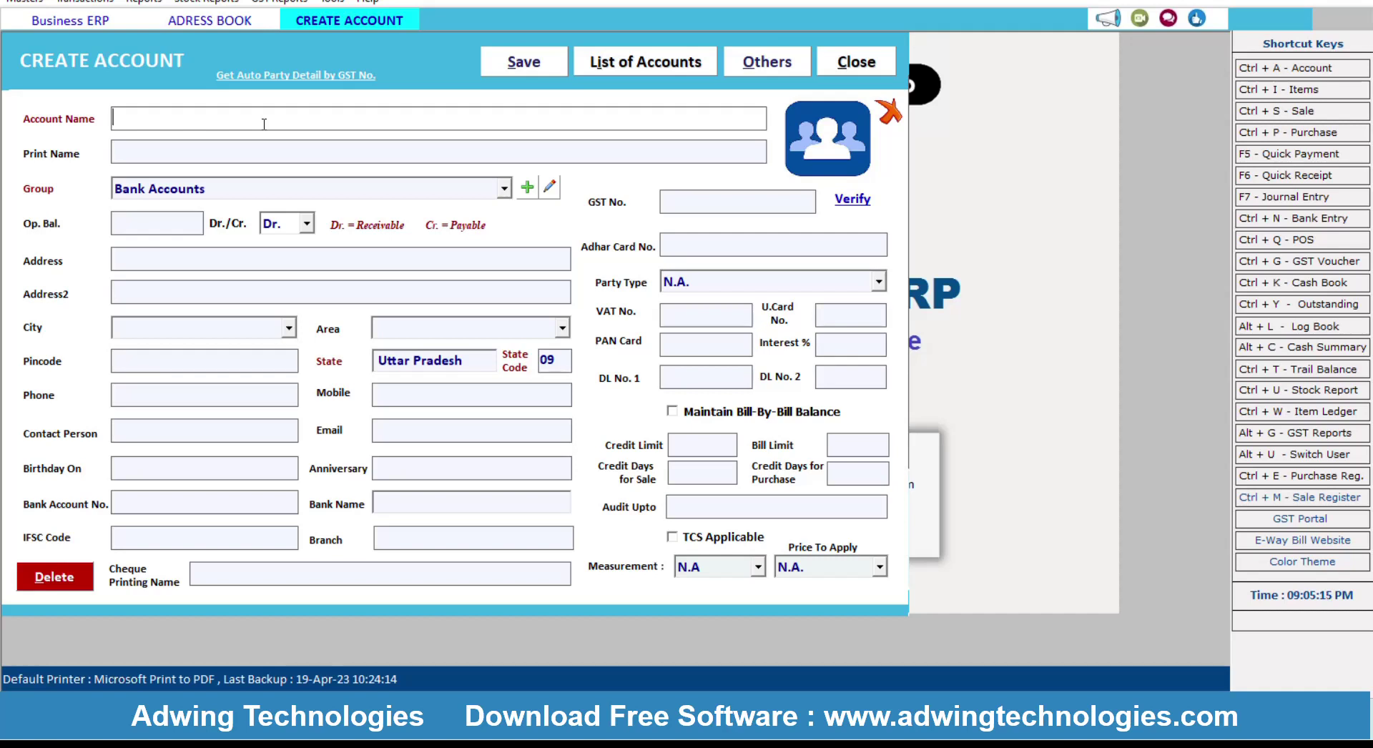
# - Dismiss the party lookup by GST number and enter Royal Scot as the account name, carrying it over to the print name
pyautogui.click(318, 75)
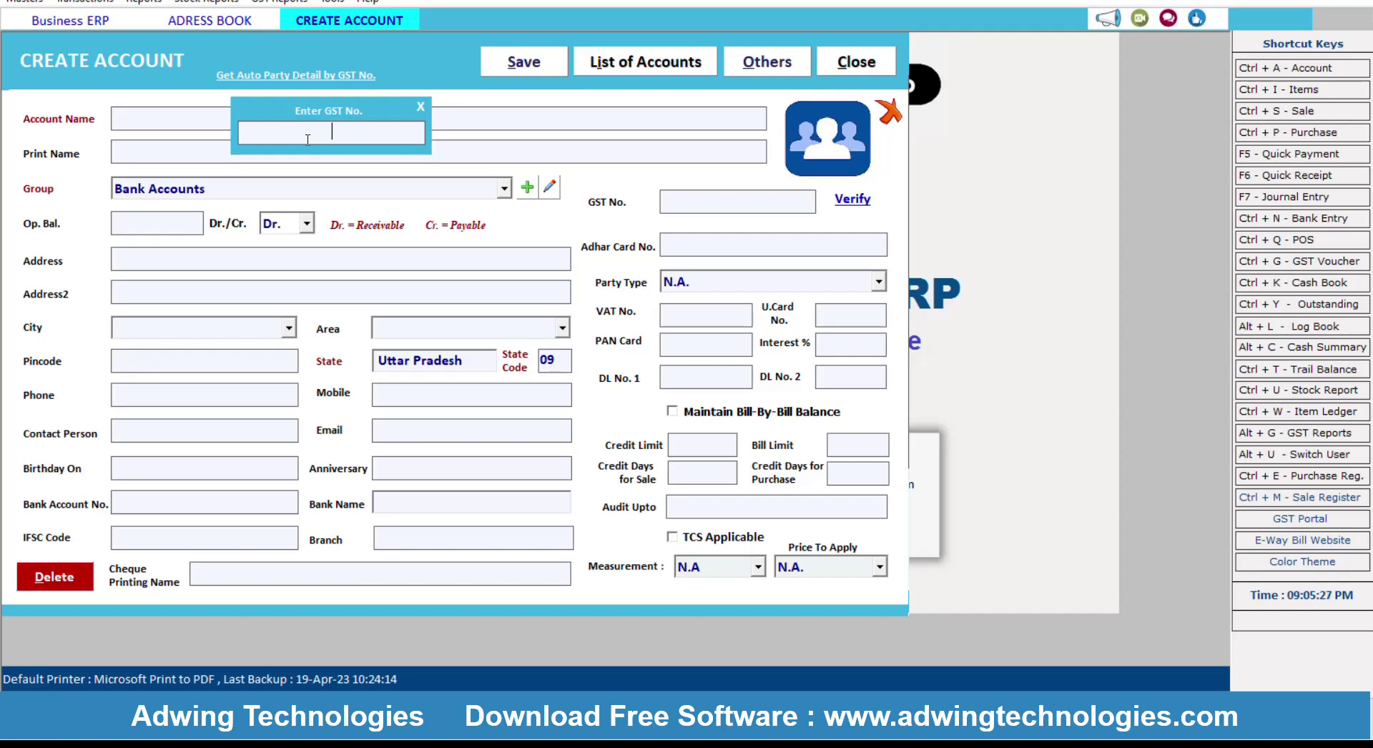
pyautogui.click(423, 109)
pyautogui.click(385, 119)
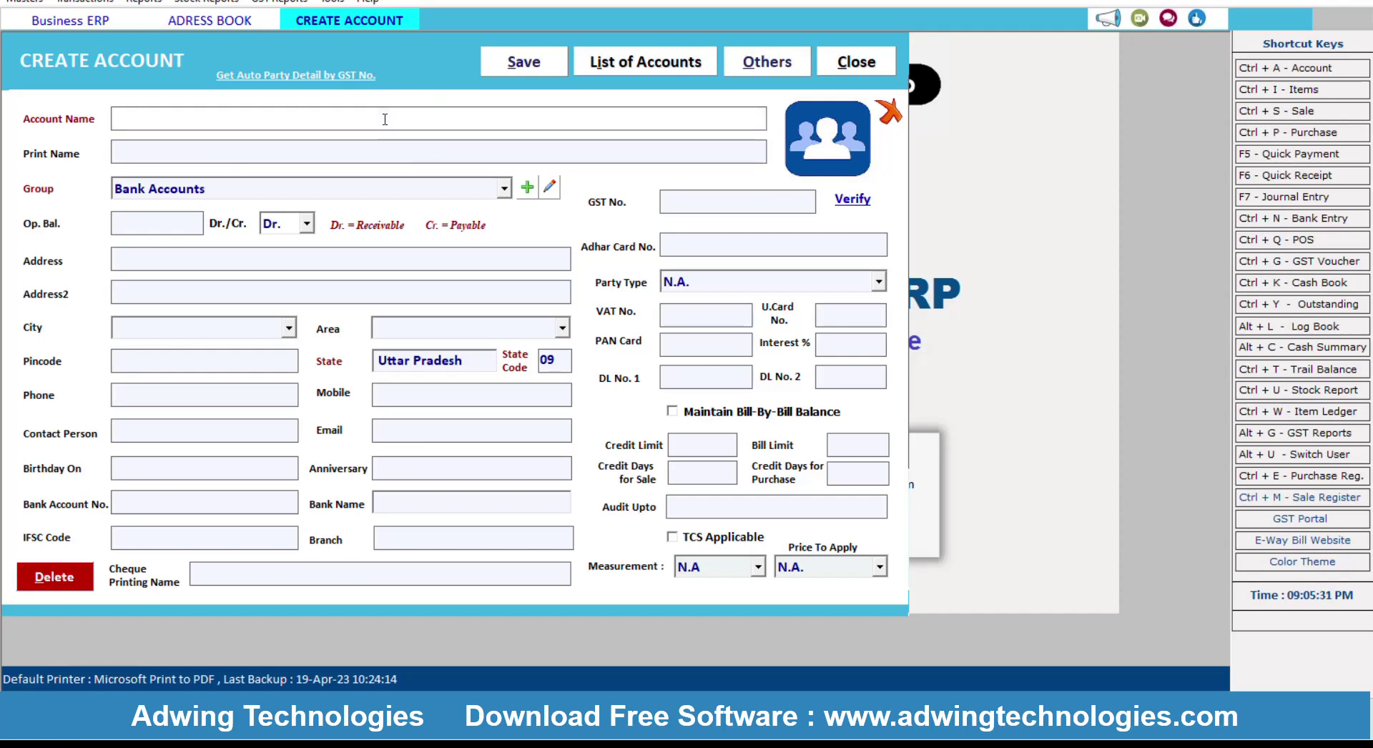
pyautogui.write('rOYAL')
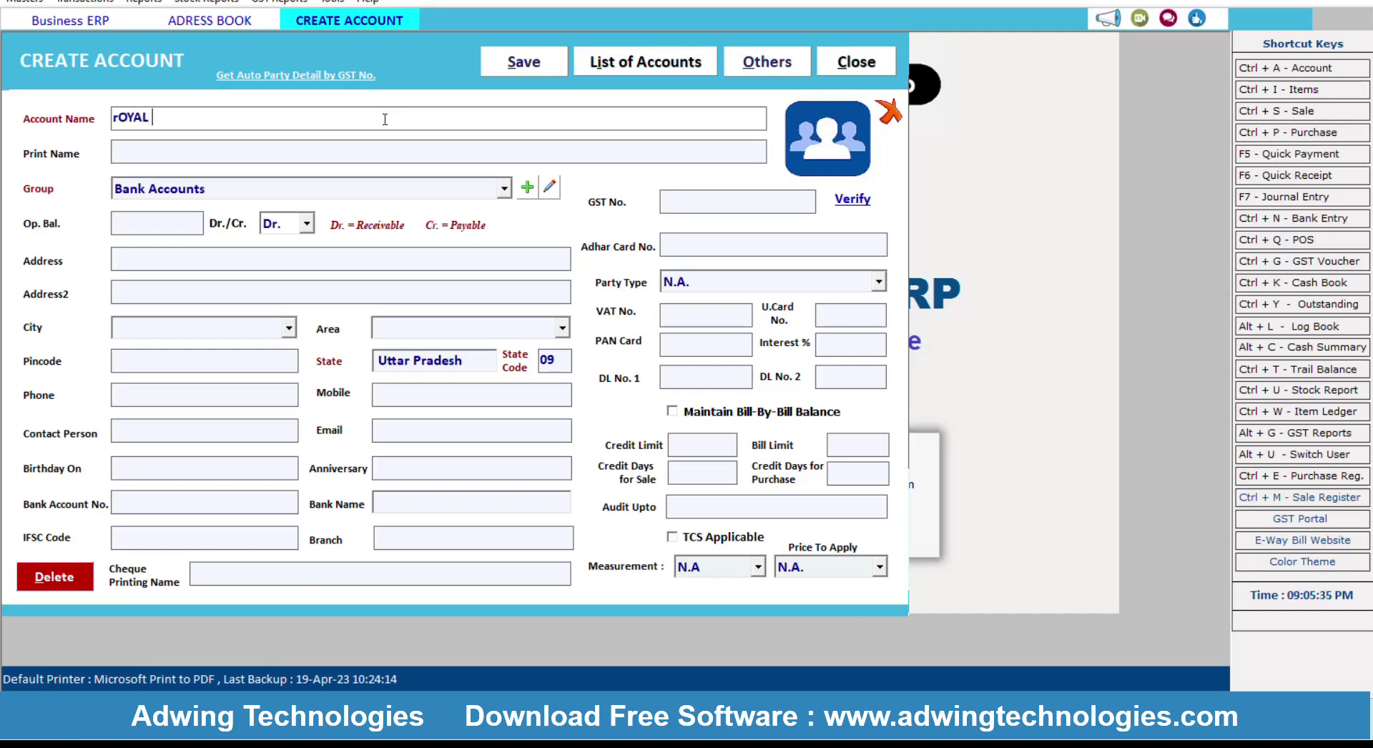
pyautogui.write(' sCOT')
pyautogui.press('Return')
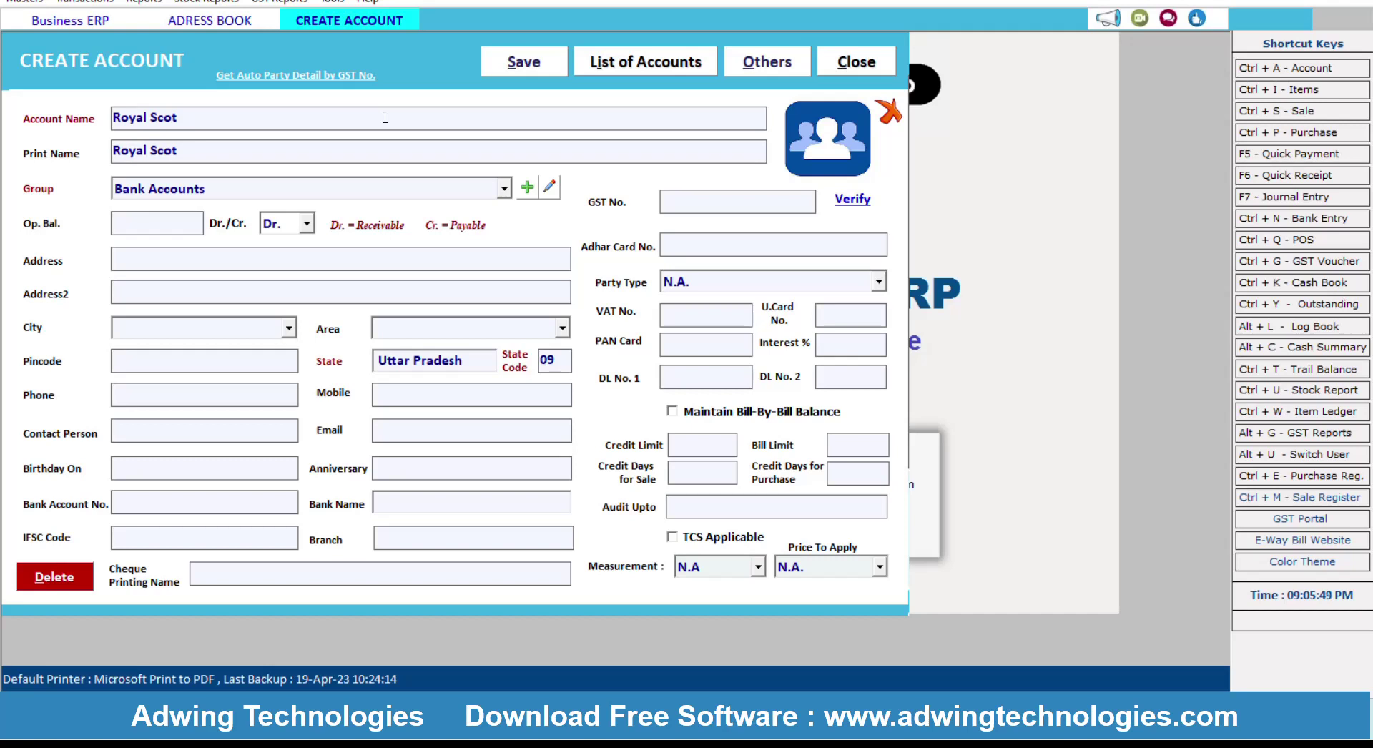
# - Assign the Royal Scot account to the SUPPLIERS group
pyautogui.press('Return')
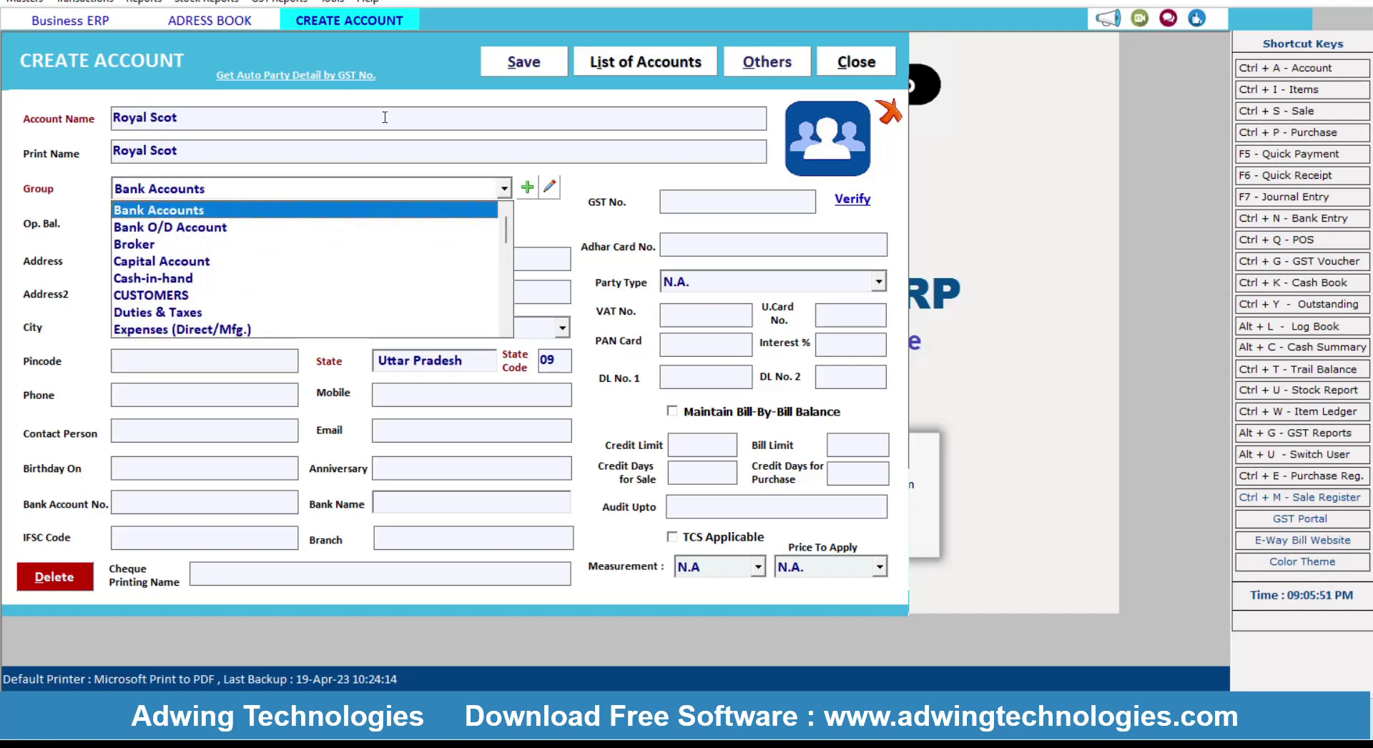
pyautogui.press('s')
pyautogui.press('s')
pyautogui.press('s')
pyautogui.press('s')
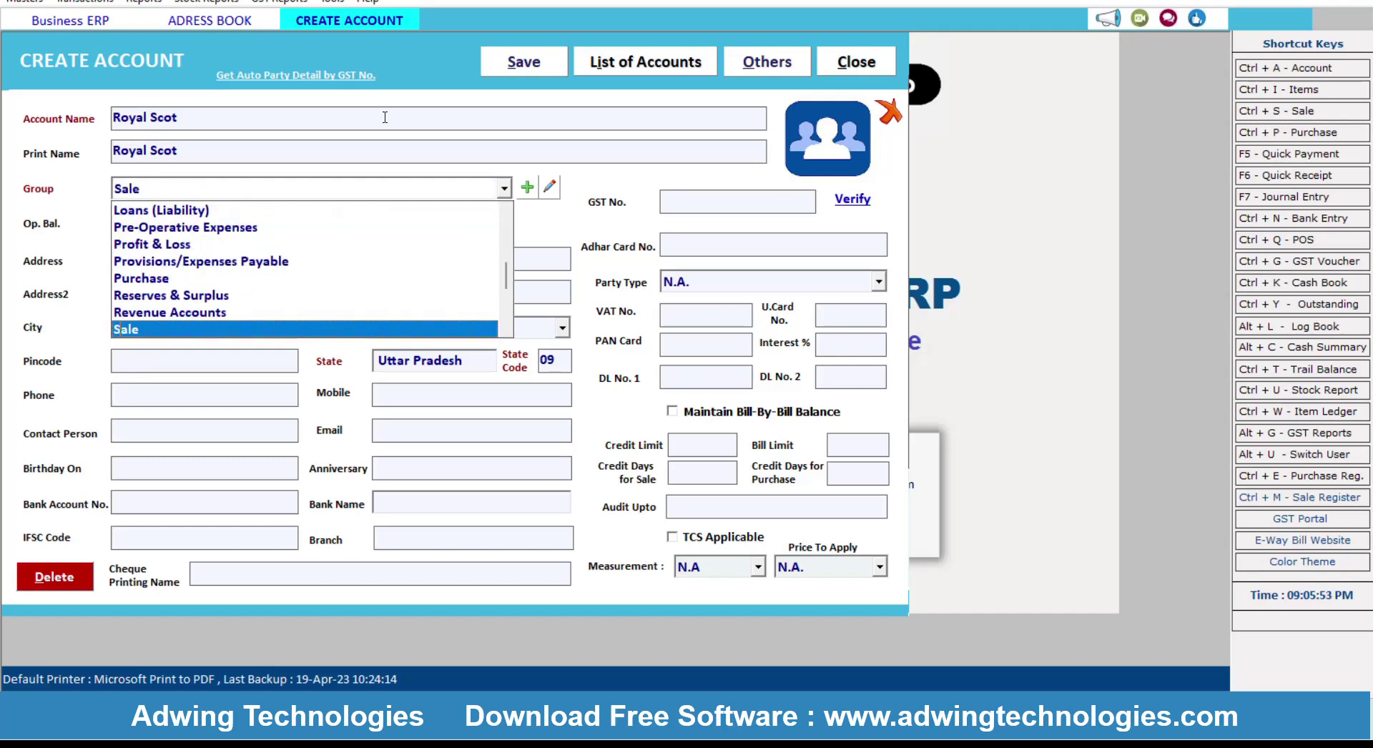
pyautogui.press('s')
pyautogui.press('s')
pyautogui.press('s')
pyautogui.press('s')
pyautogui.press('s')
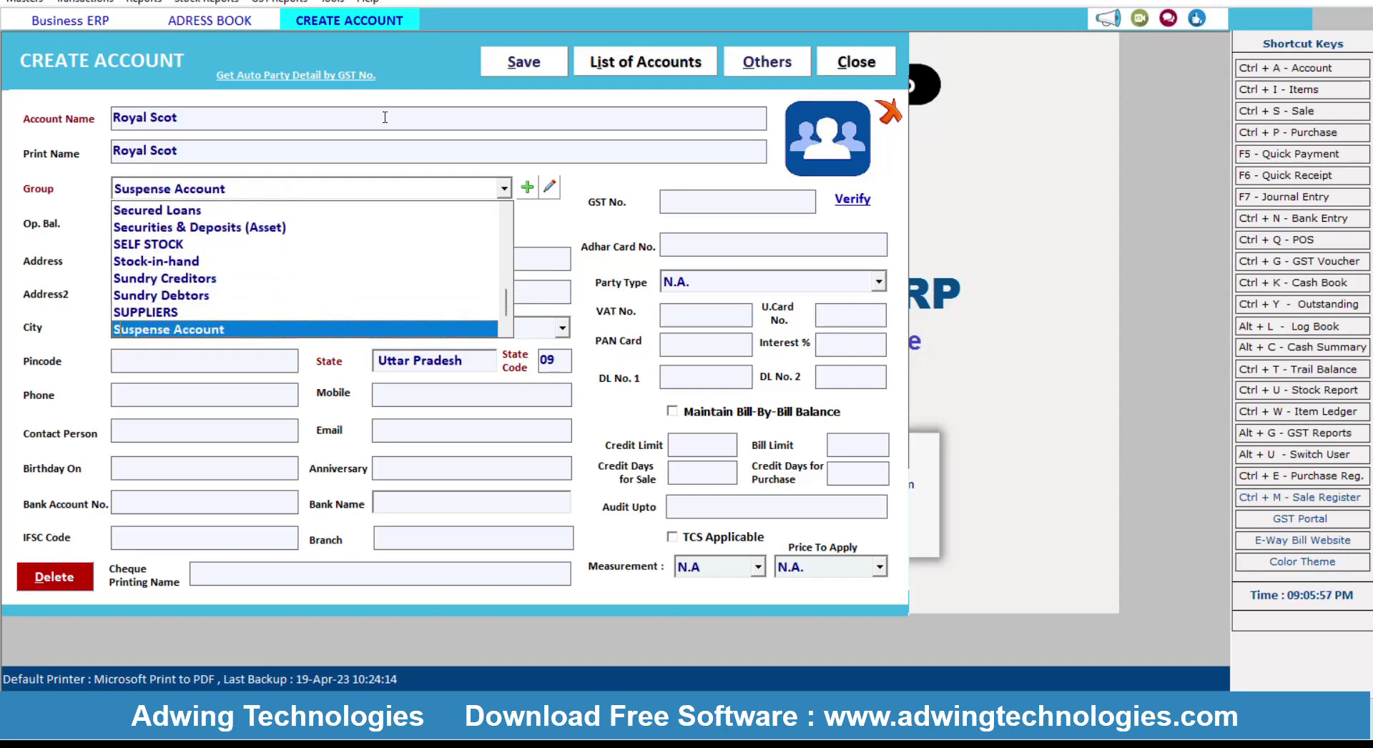
pyautogui.press('Up')
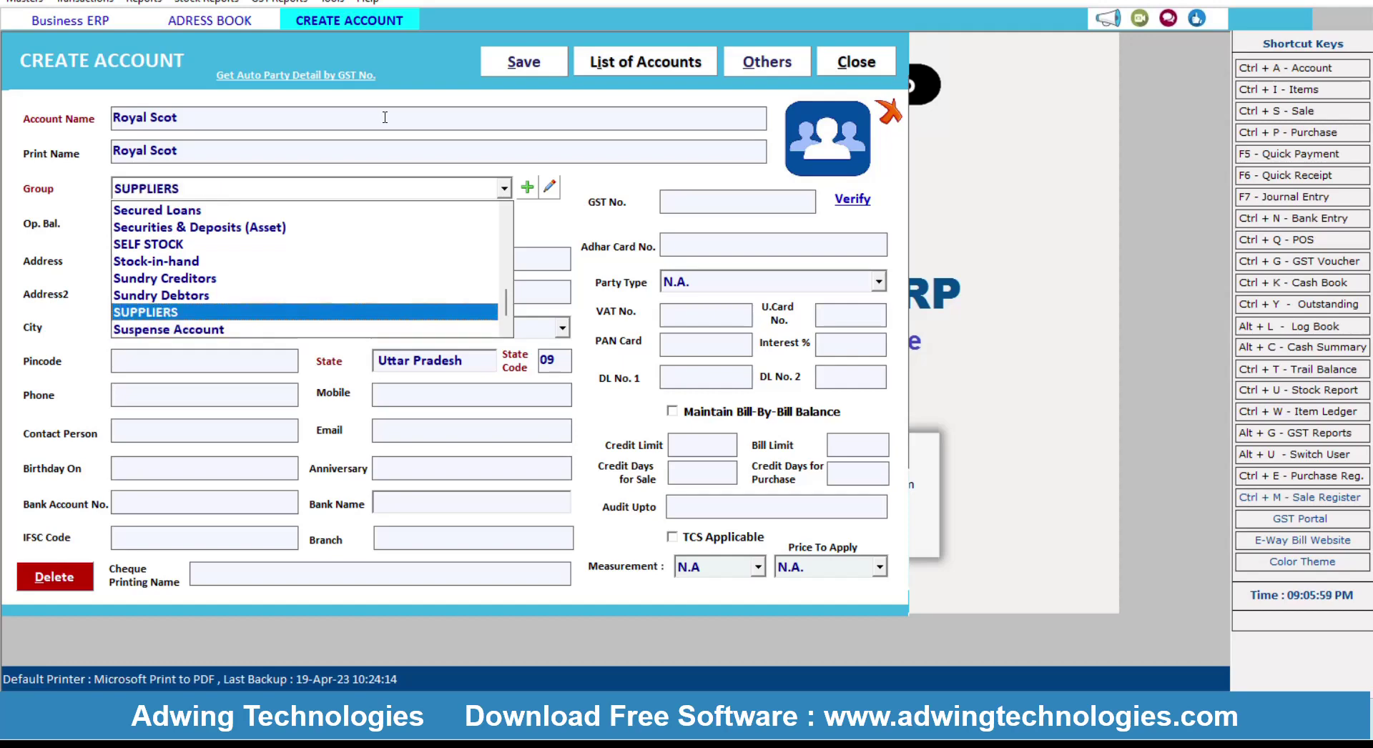
pyautogui.press('Return')
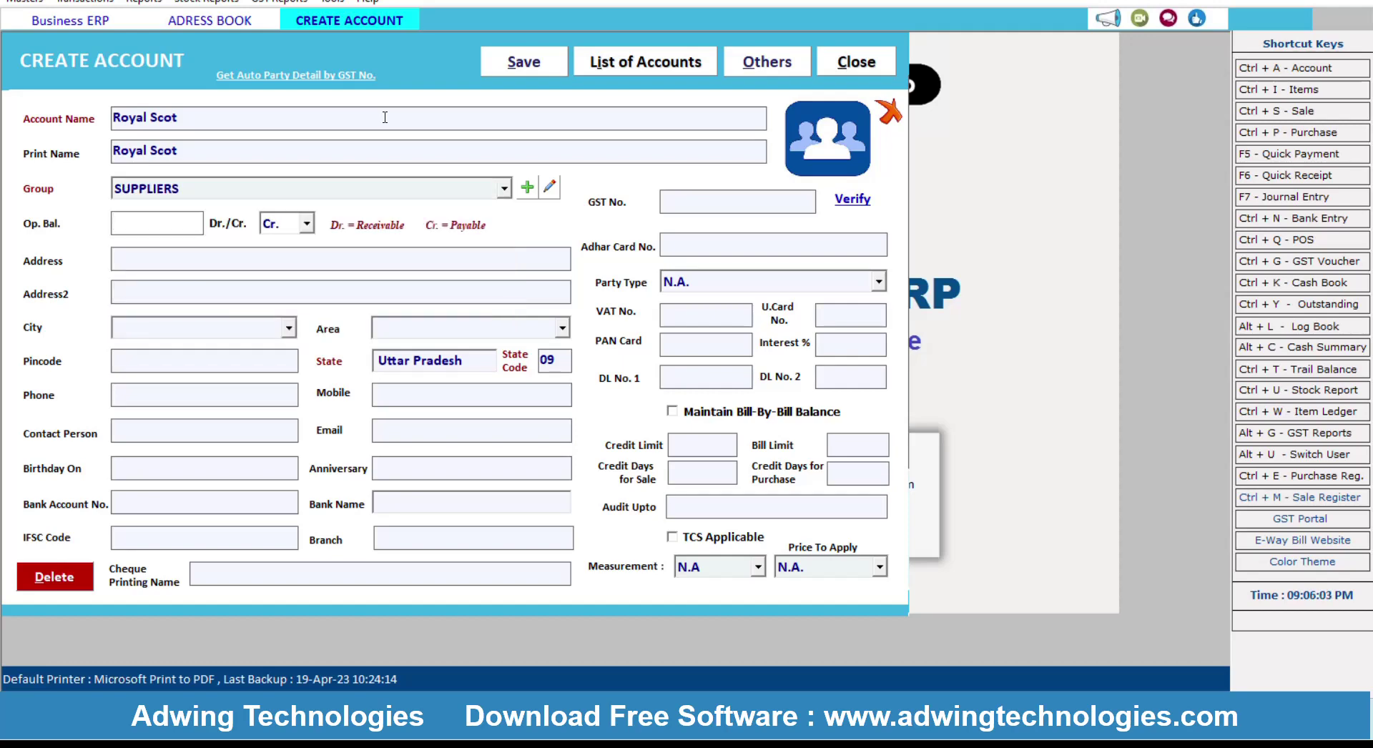
# - Leave the opening balance and address lines blank and enter Delhi as the account's city
pyautogui.press('Return')
pyautogui.press('Return')
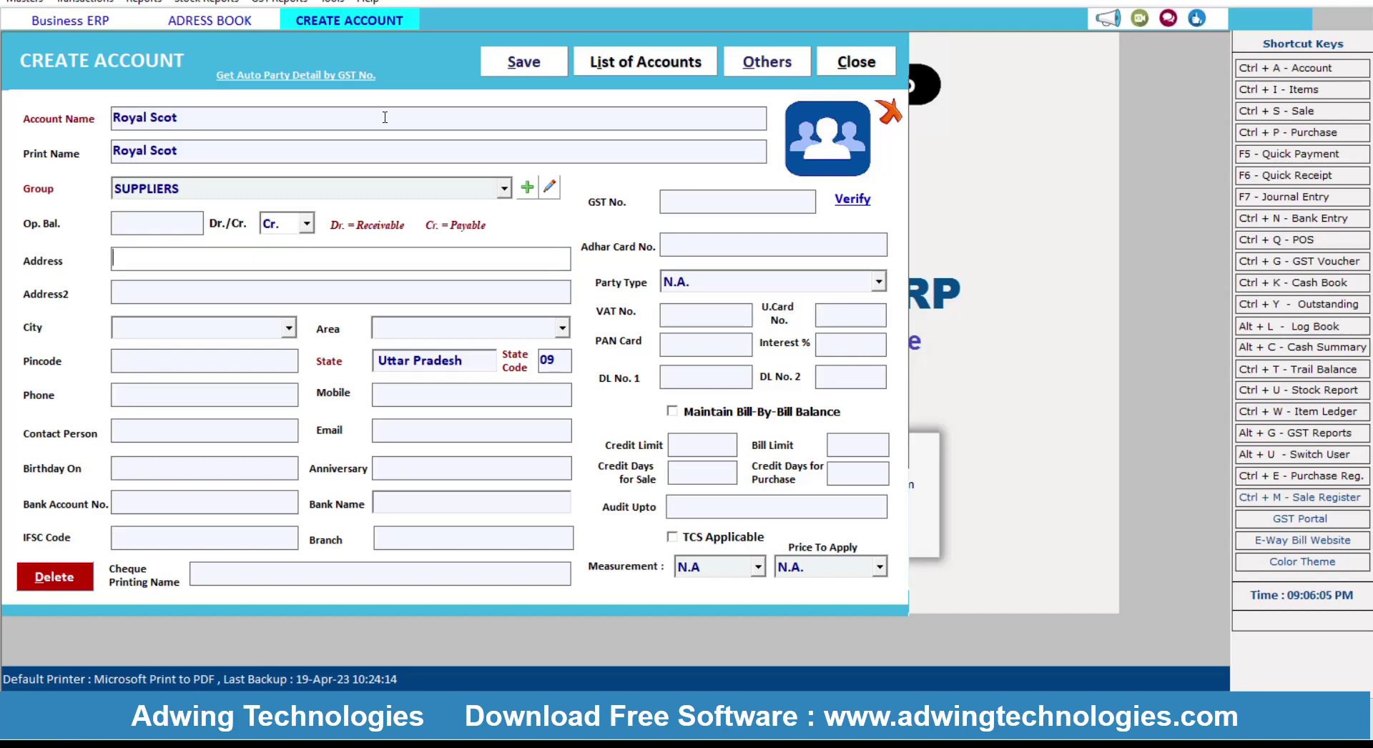
pyautogui.press('Return')
pyautogui.press('Return')
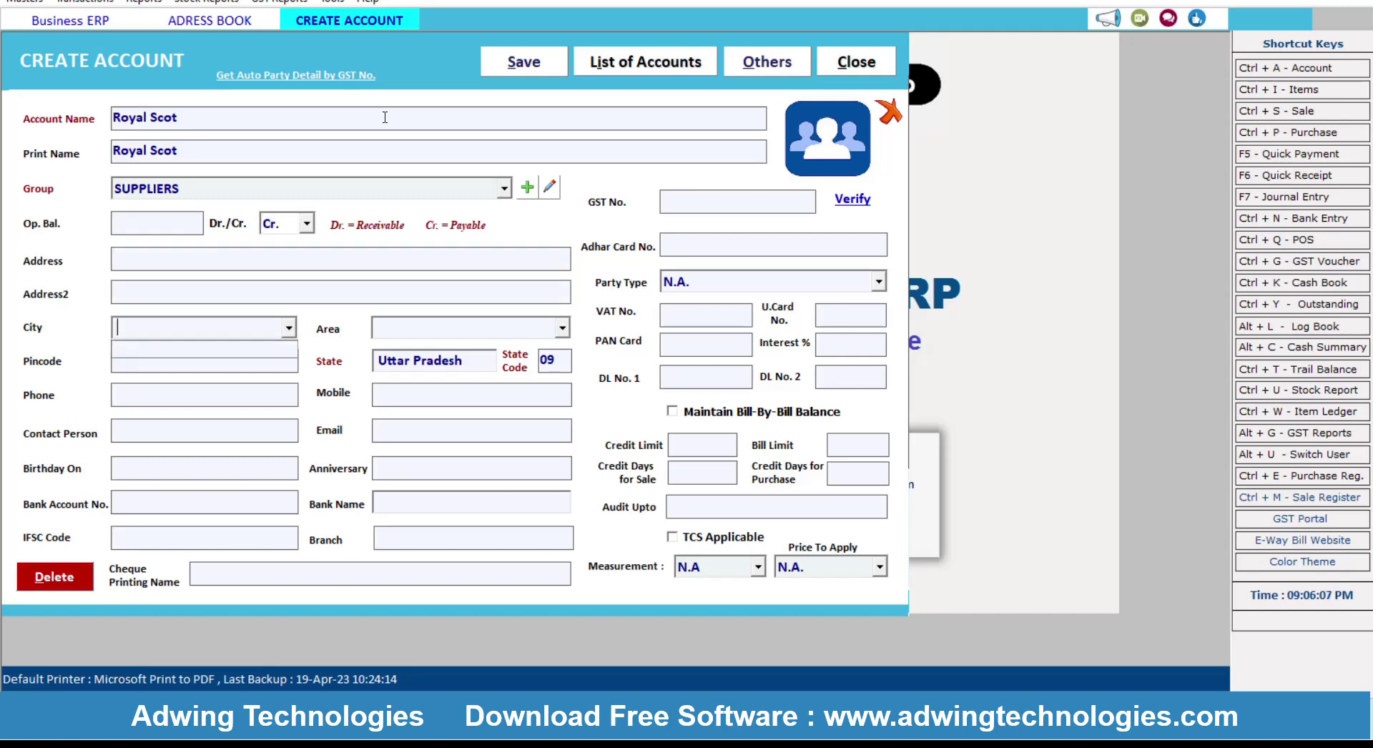
pyautogui.write('Delhi')
pyautogui.press('Return')
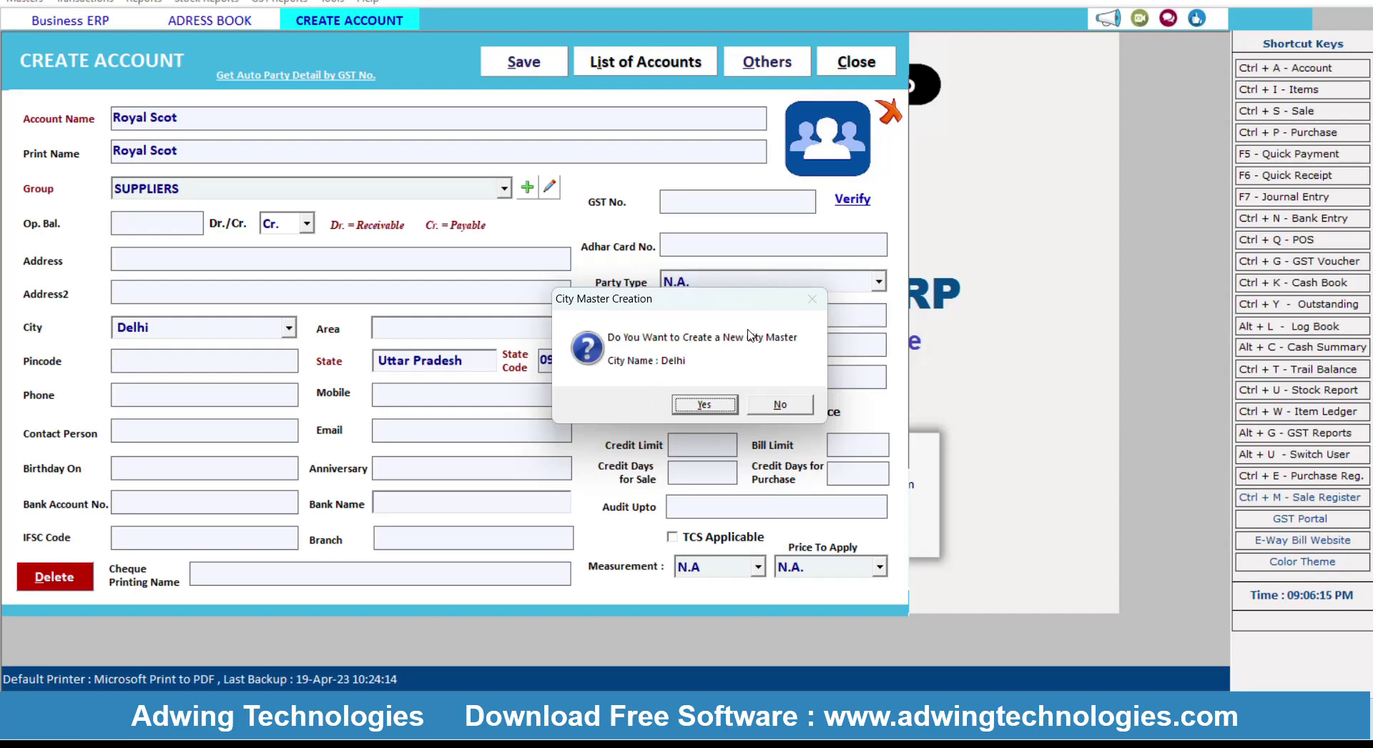
# - Create and save a city master for Delhi with state Delhi and postal code 110091, and apply it to the account
pyautogui.click(700, 409)
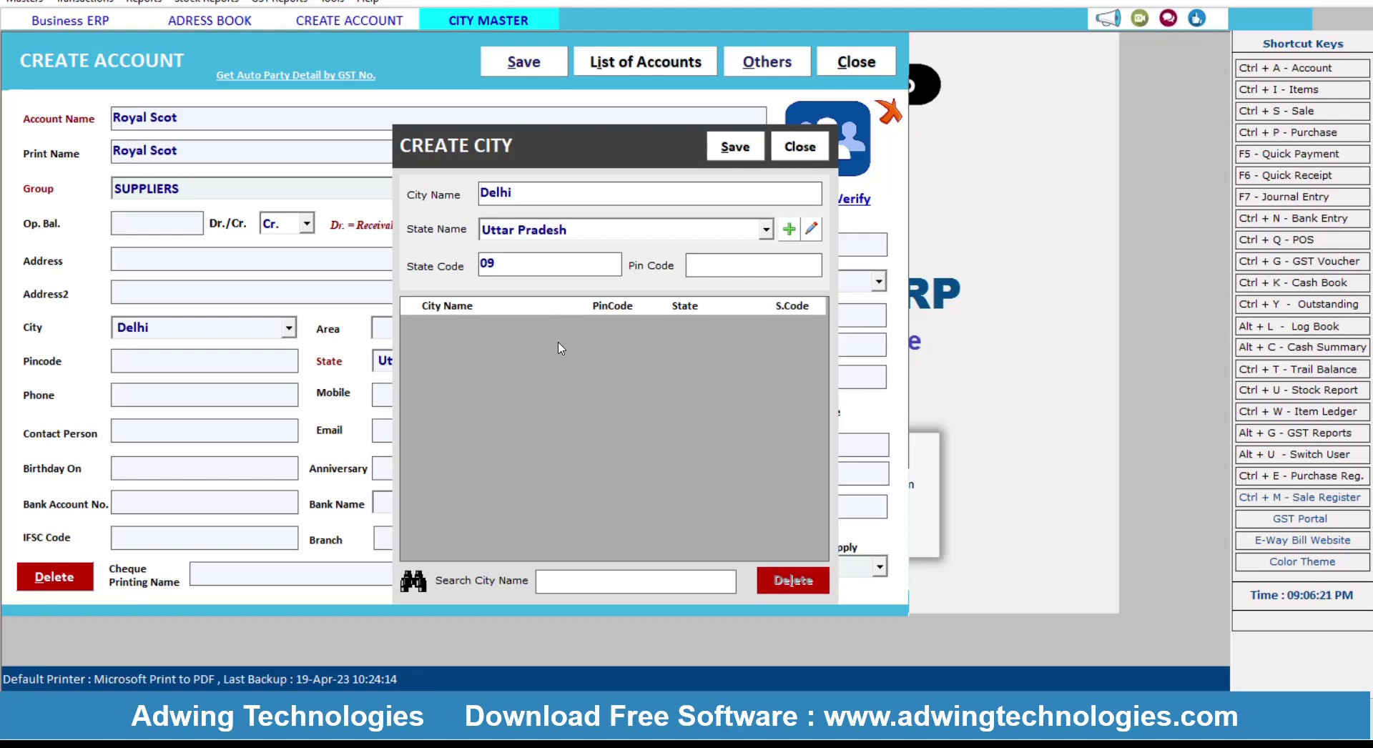
pyautogui.click(578, 230)
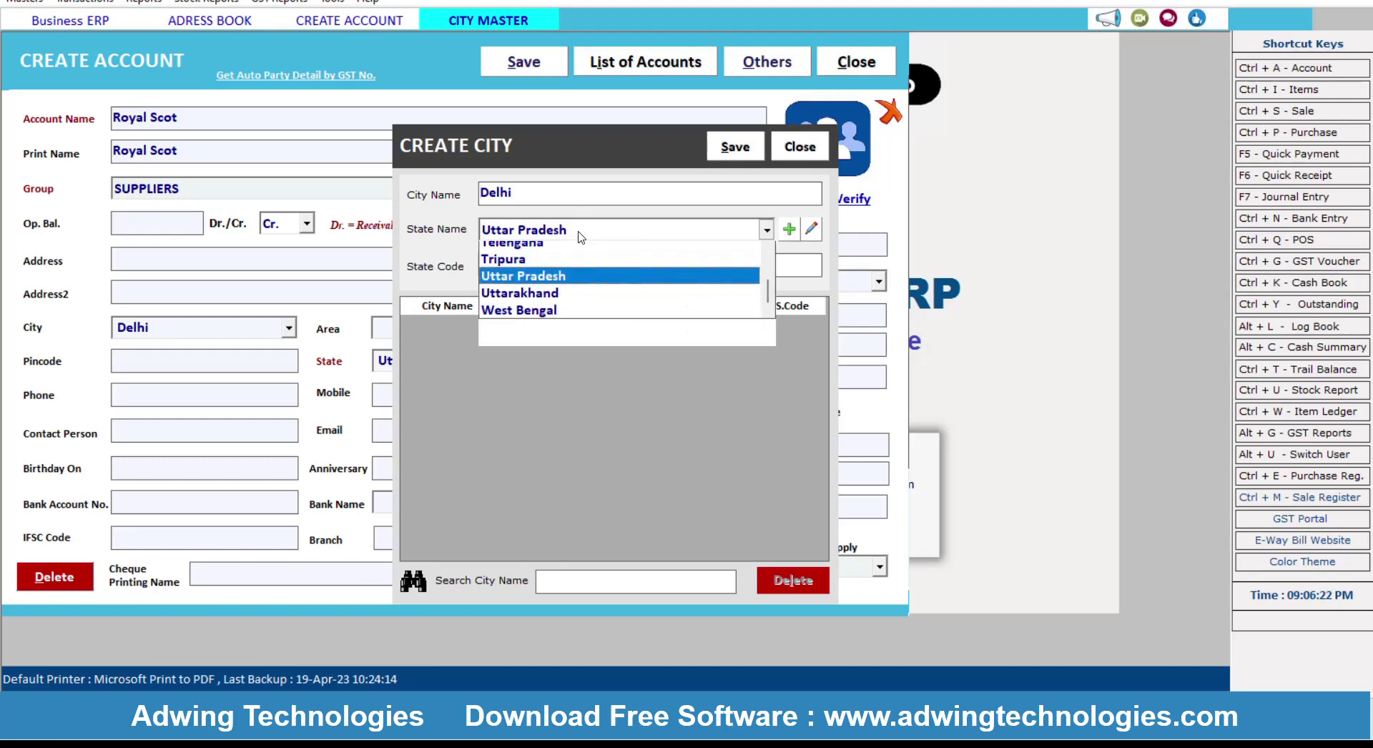
pyautogui.press('d')
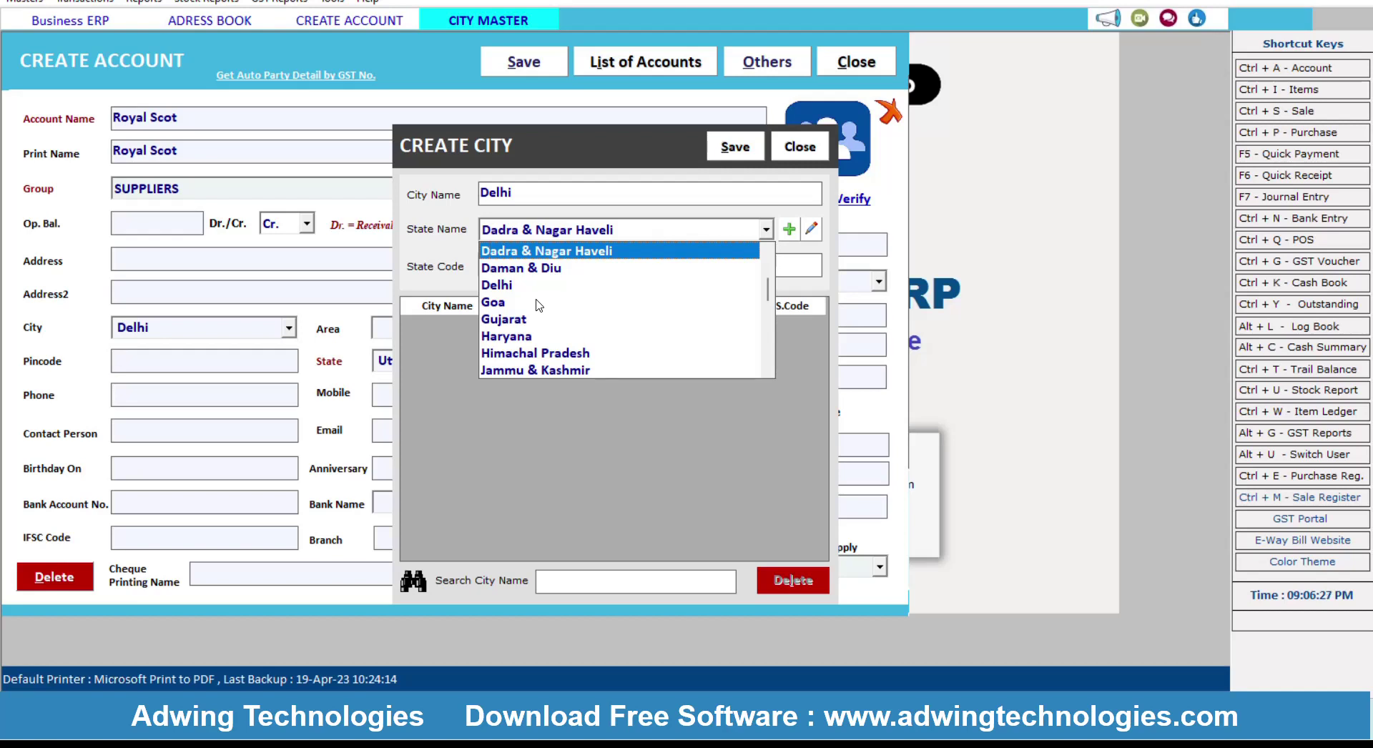
pyautogui.press('d')
pyautogui.press('d')
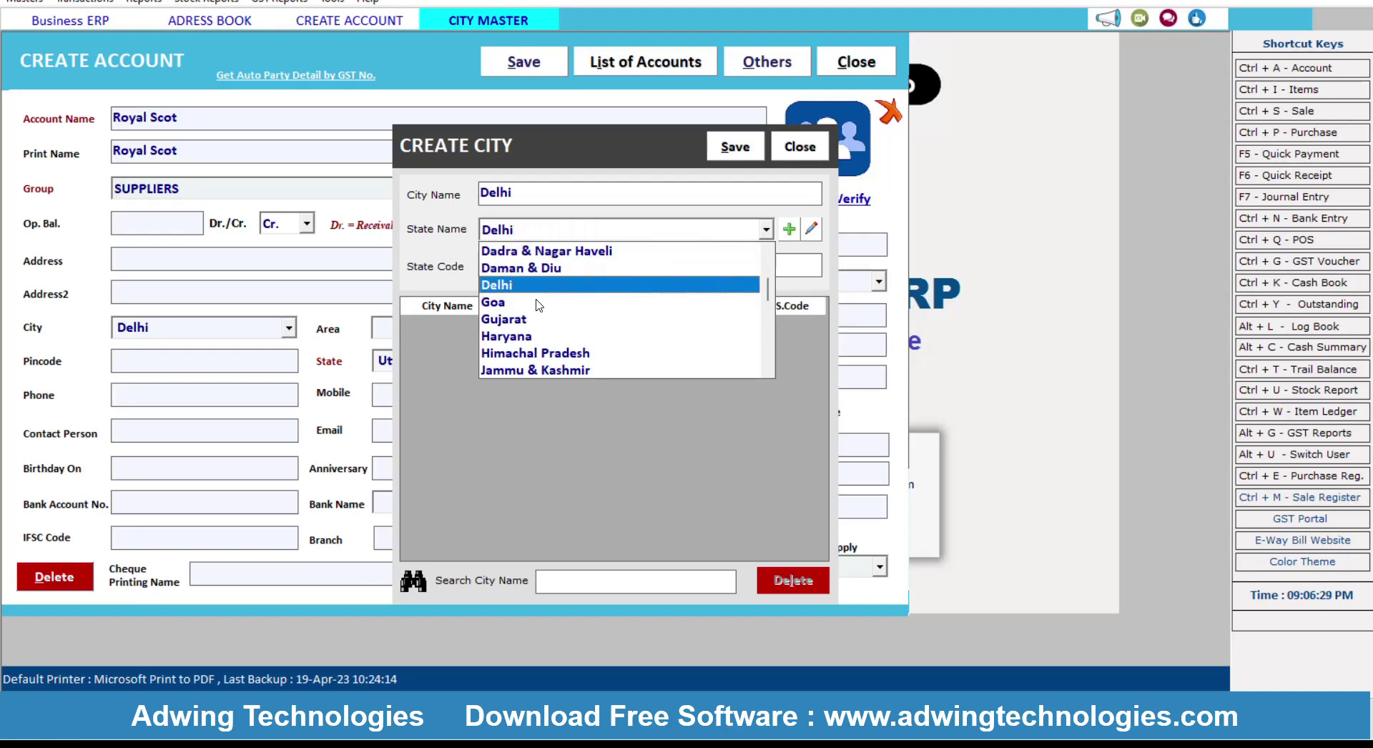
pyautogui.press('Return')
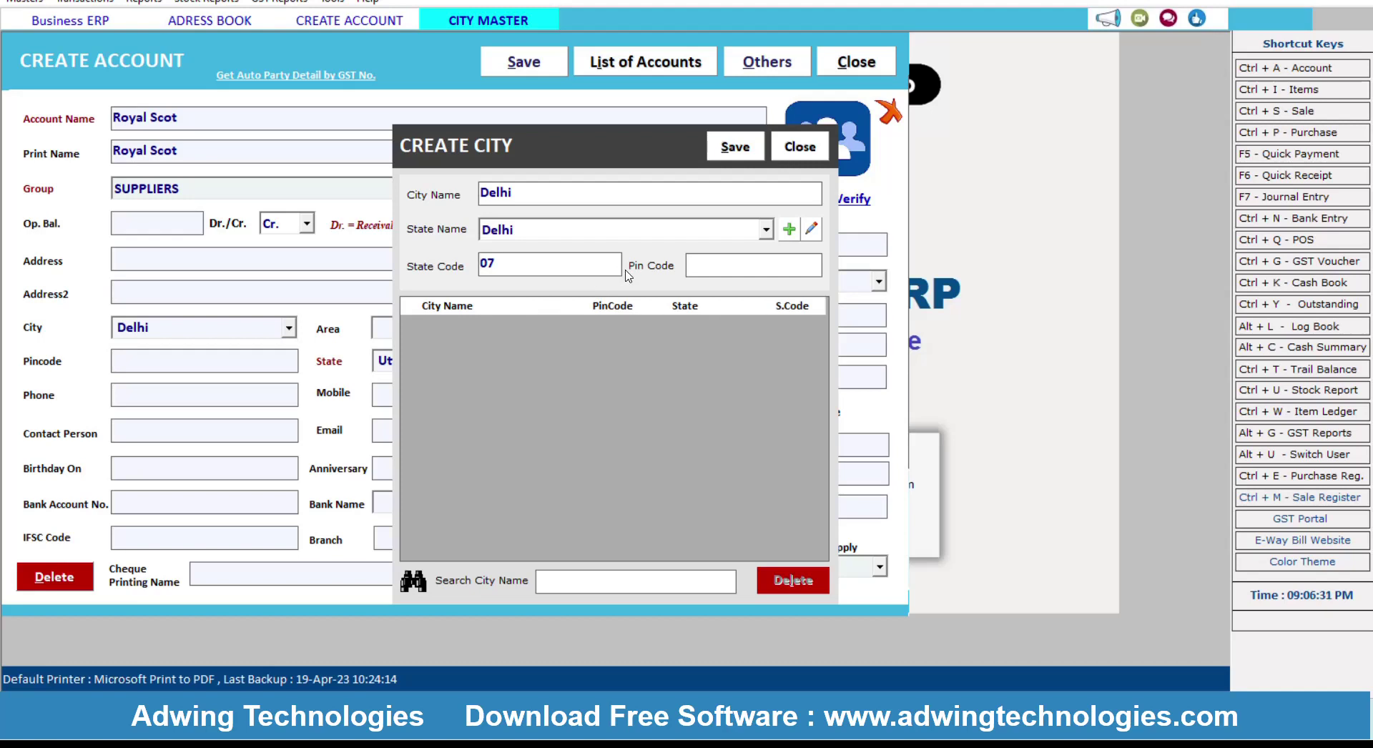
pyautogui.click(722, 266)
pyautogui.write('110091')
pyautogui.click(735, 146)
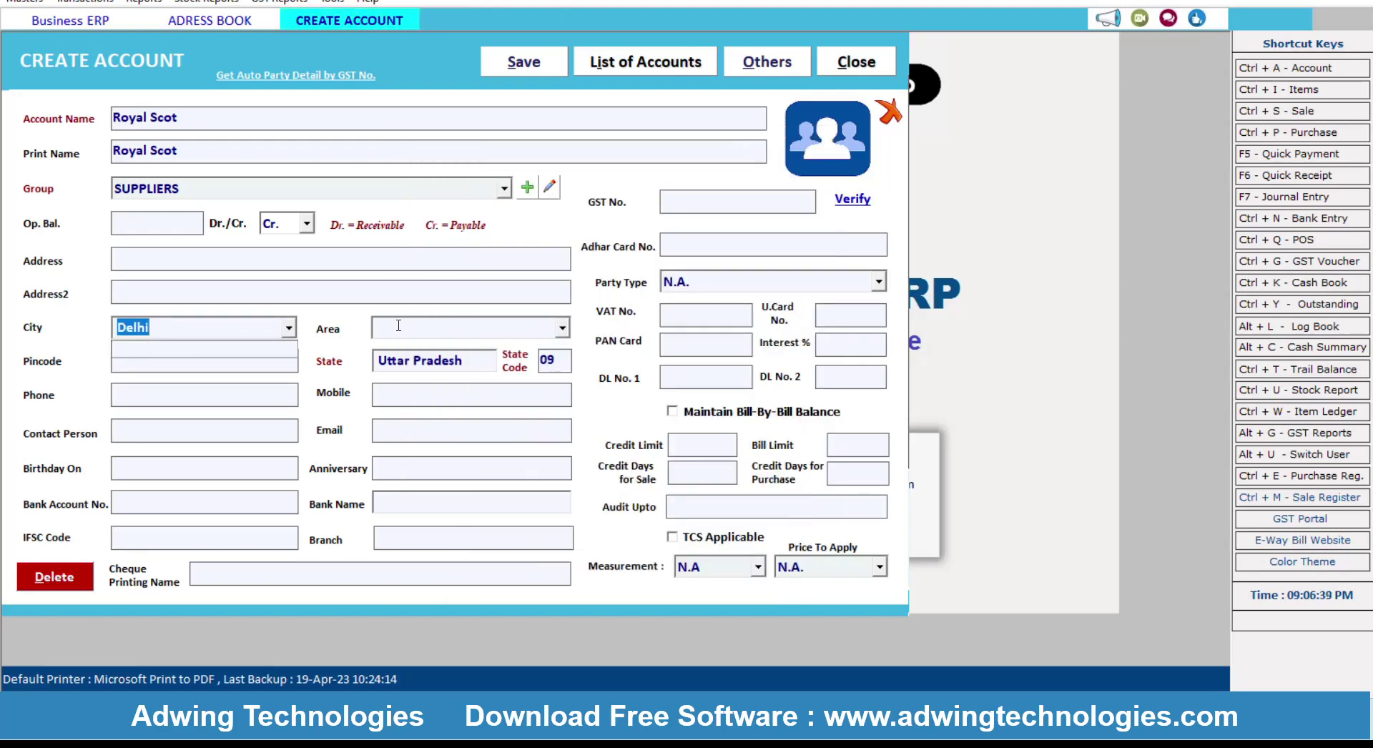
pyautogui.press('Return')
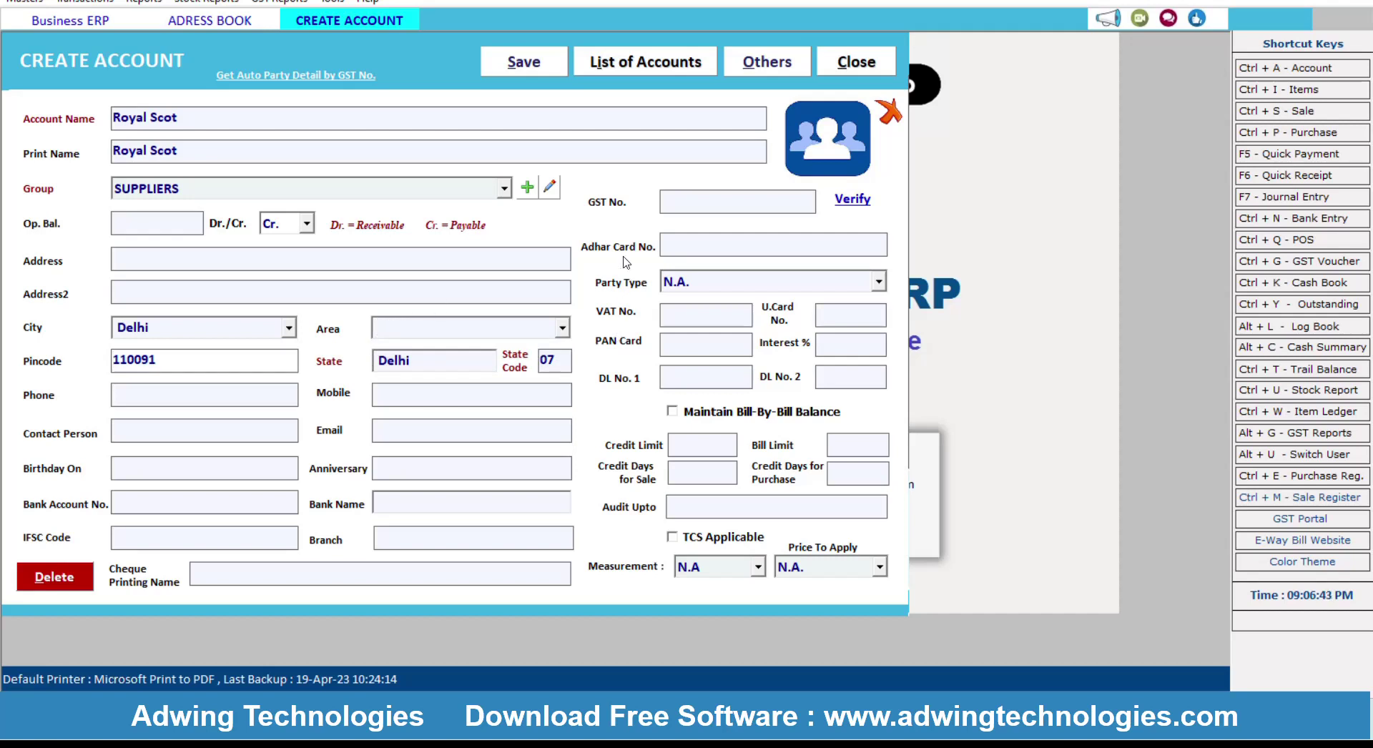
# - Enter the supplier's GST number in the account form
pyautogui.click(744, 201)
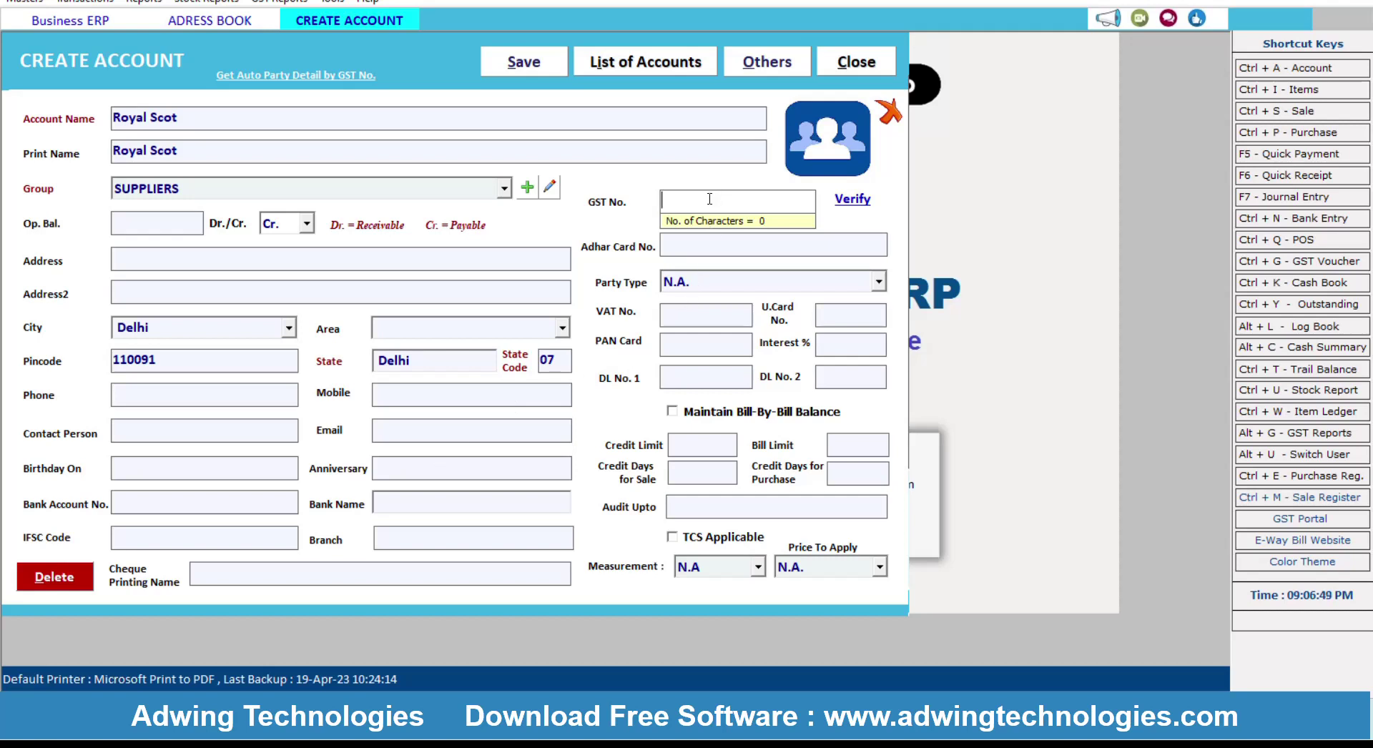
pyautogui.write('07DFGVHHN NHHHH')
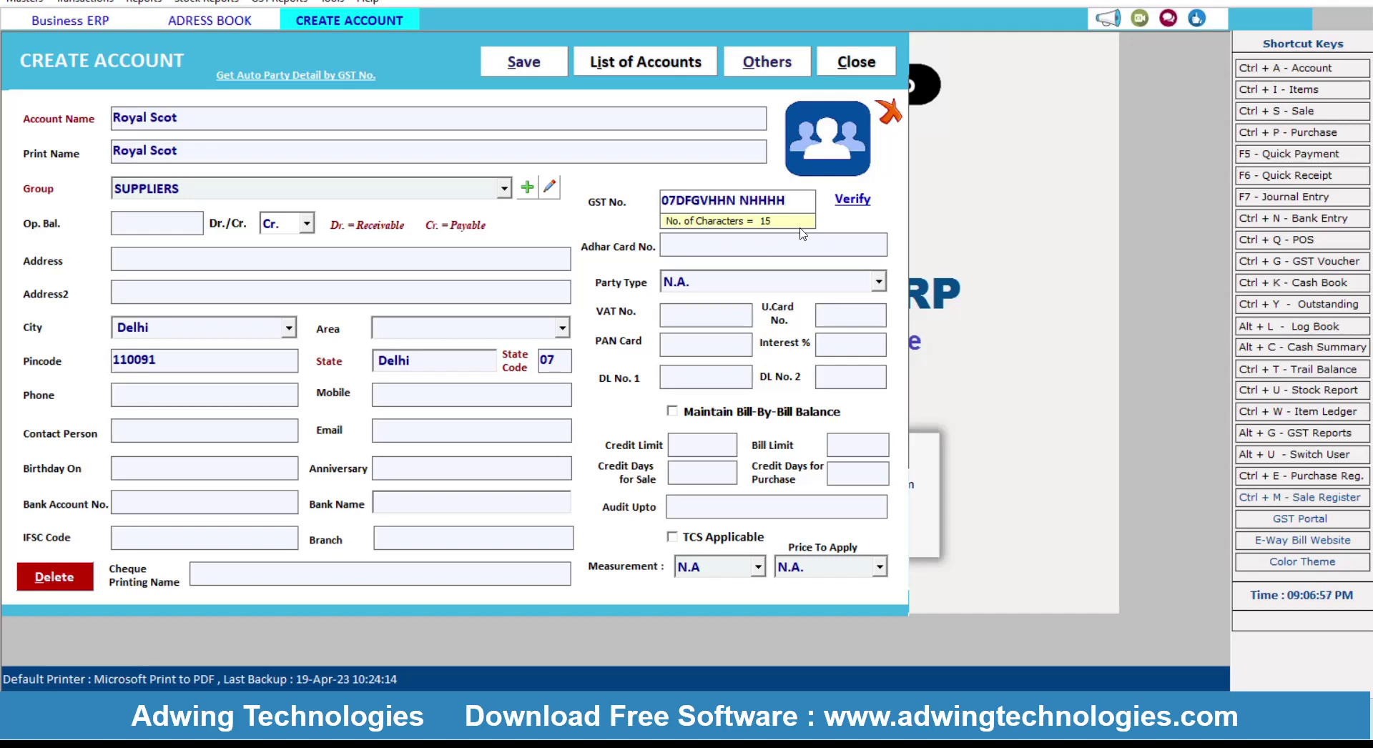
pyautogui.click(402, 508)
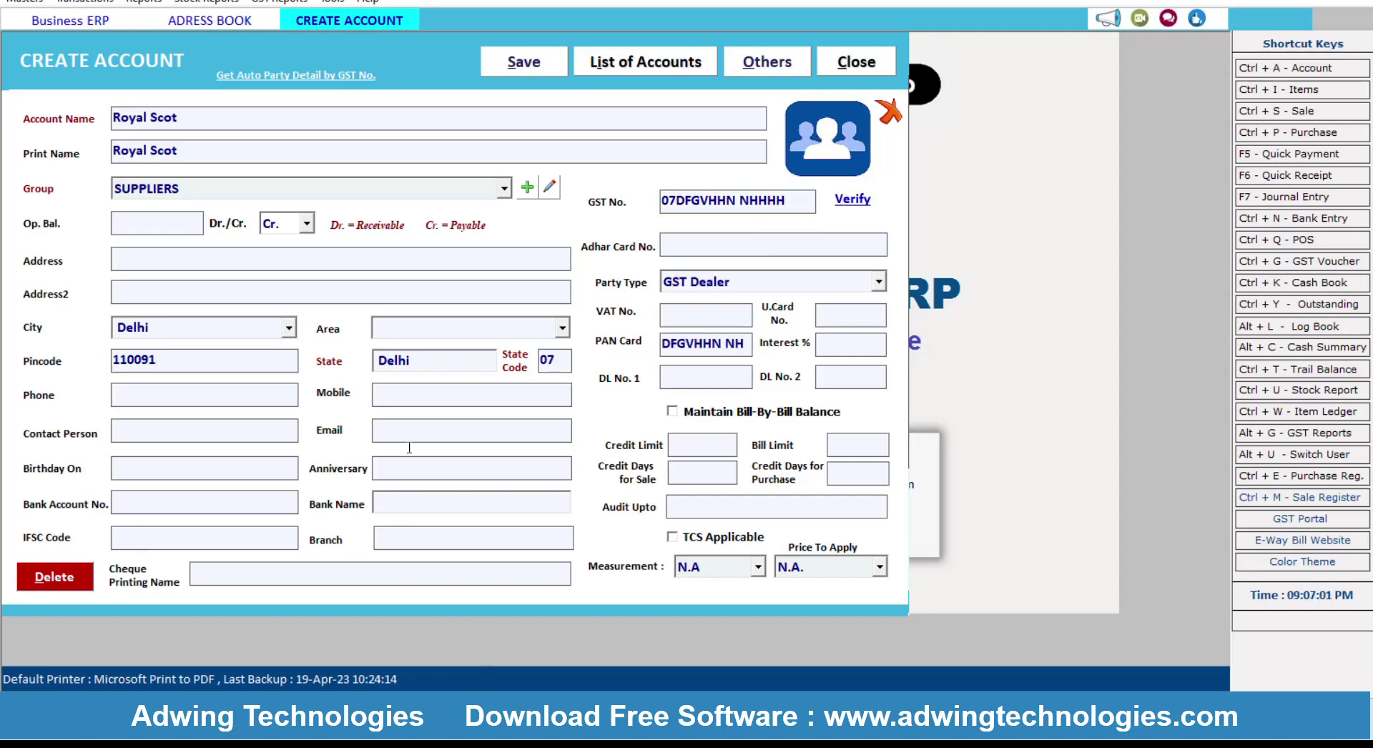
pyautogui.click(171, 499)
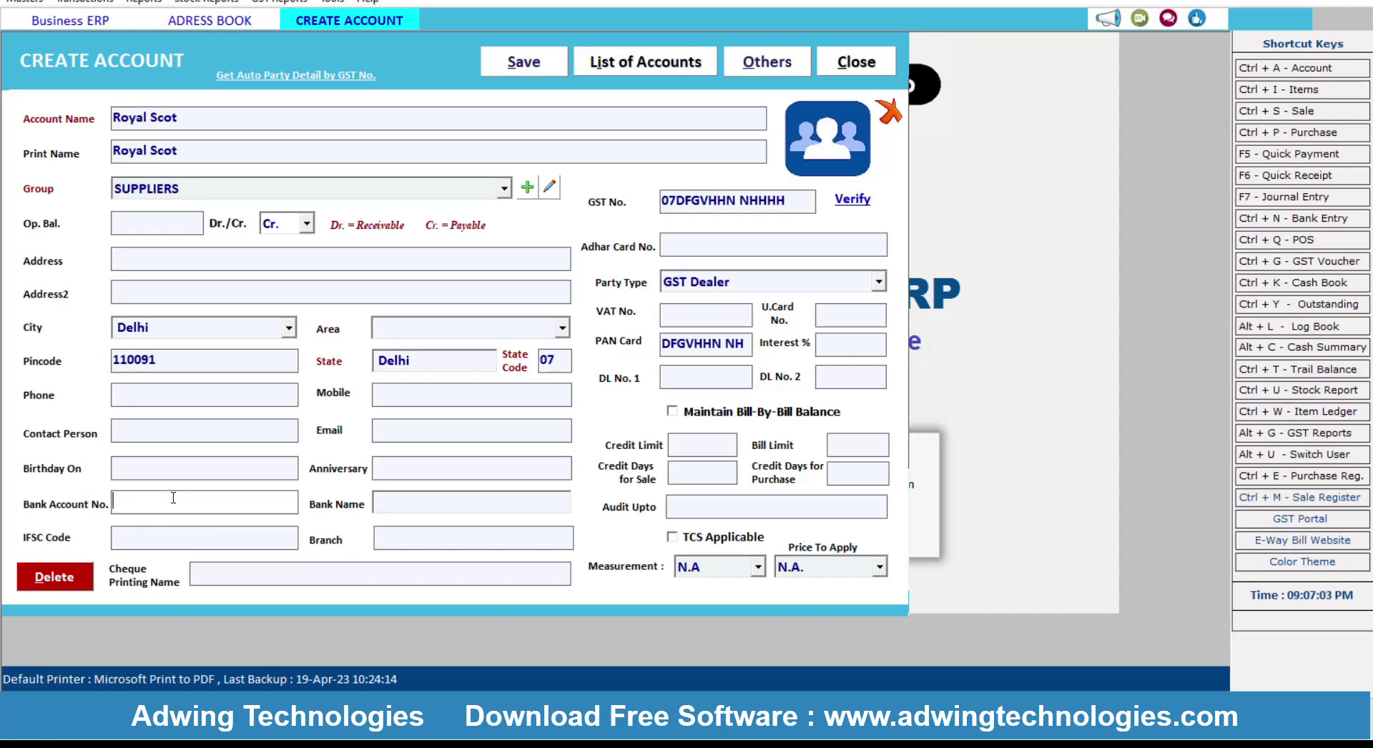
pyautogui.click(199, 465)
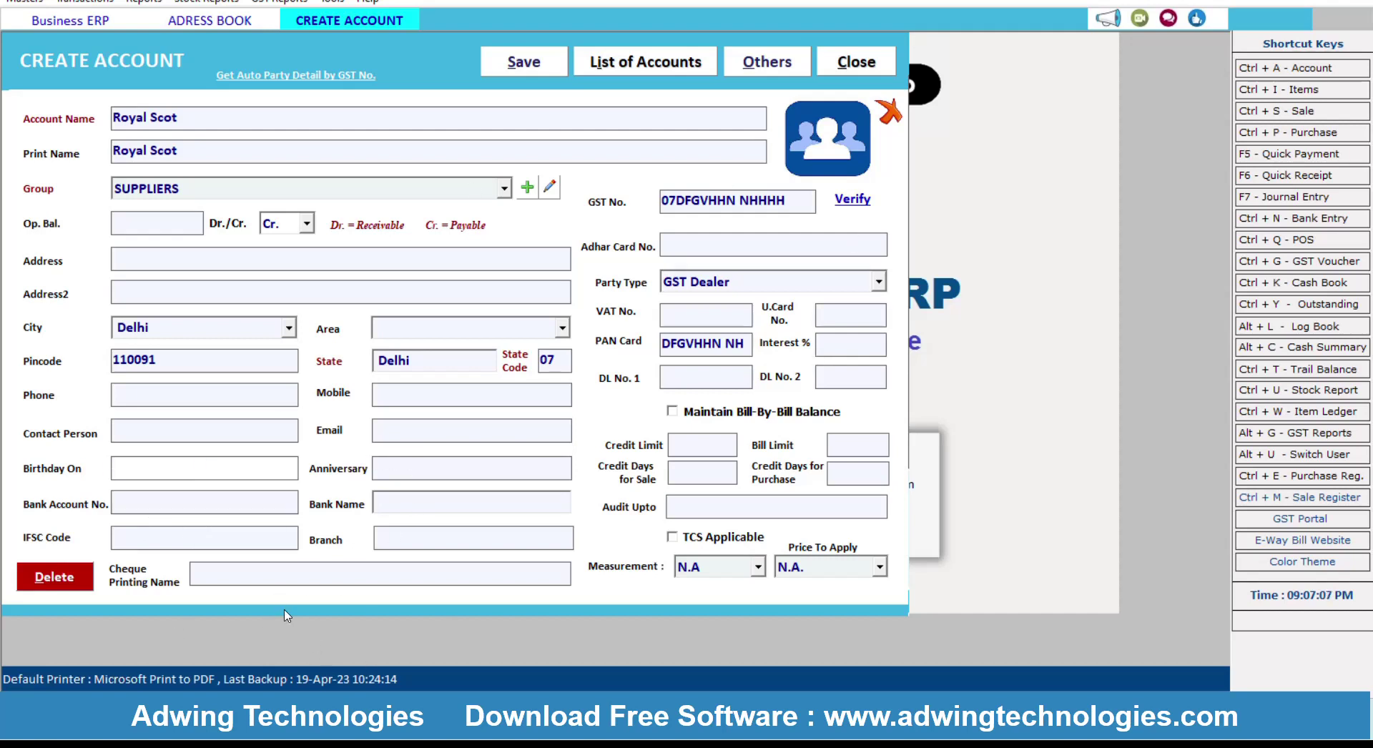
pyautogui.click(276, 578)
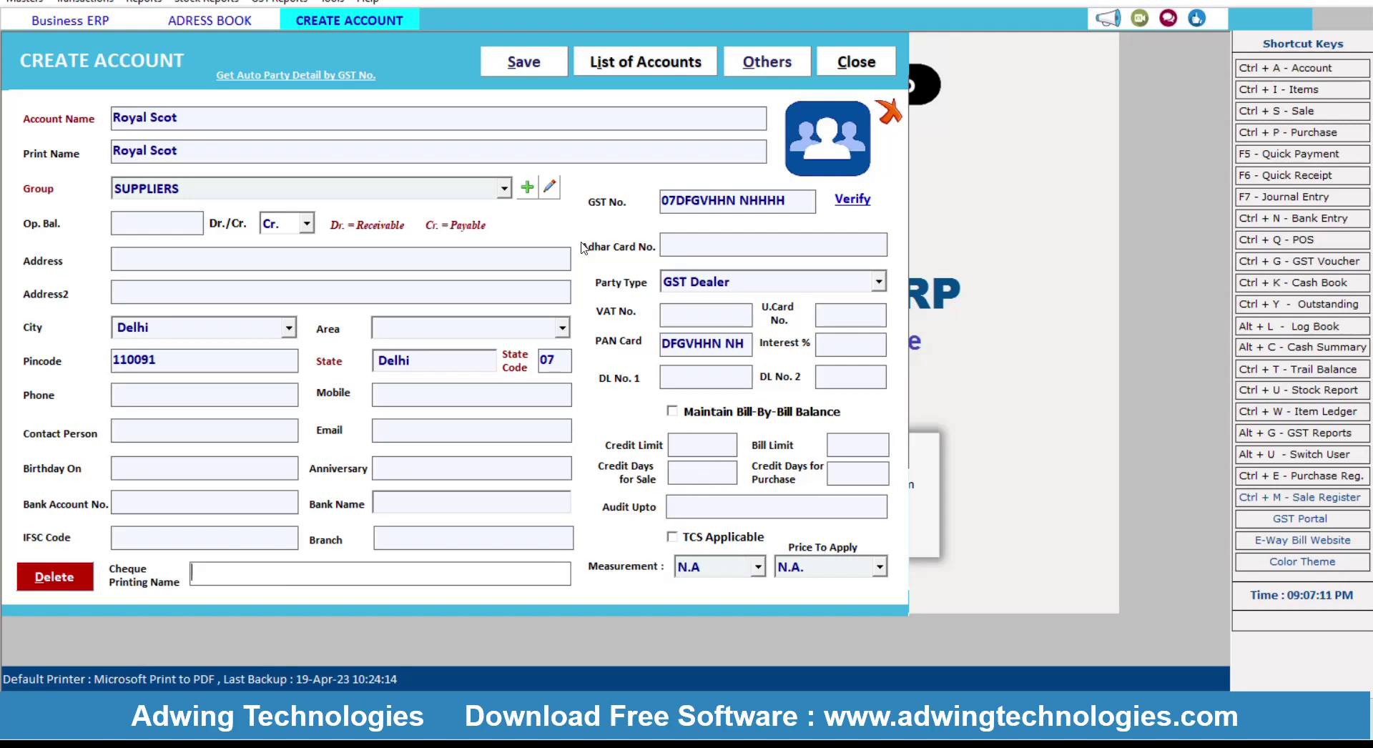
# - Save the new supplier account and close the account form
pyautogui.click(524, 64)
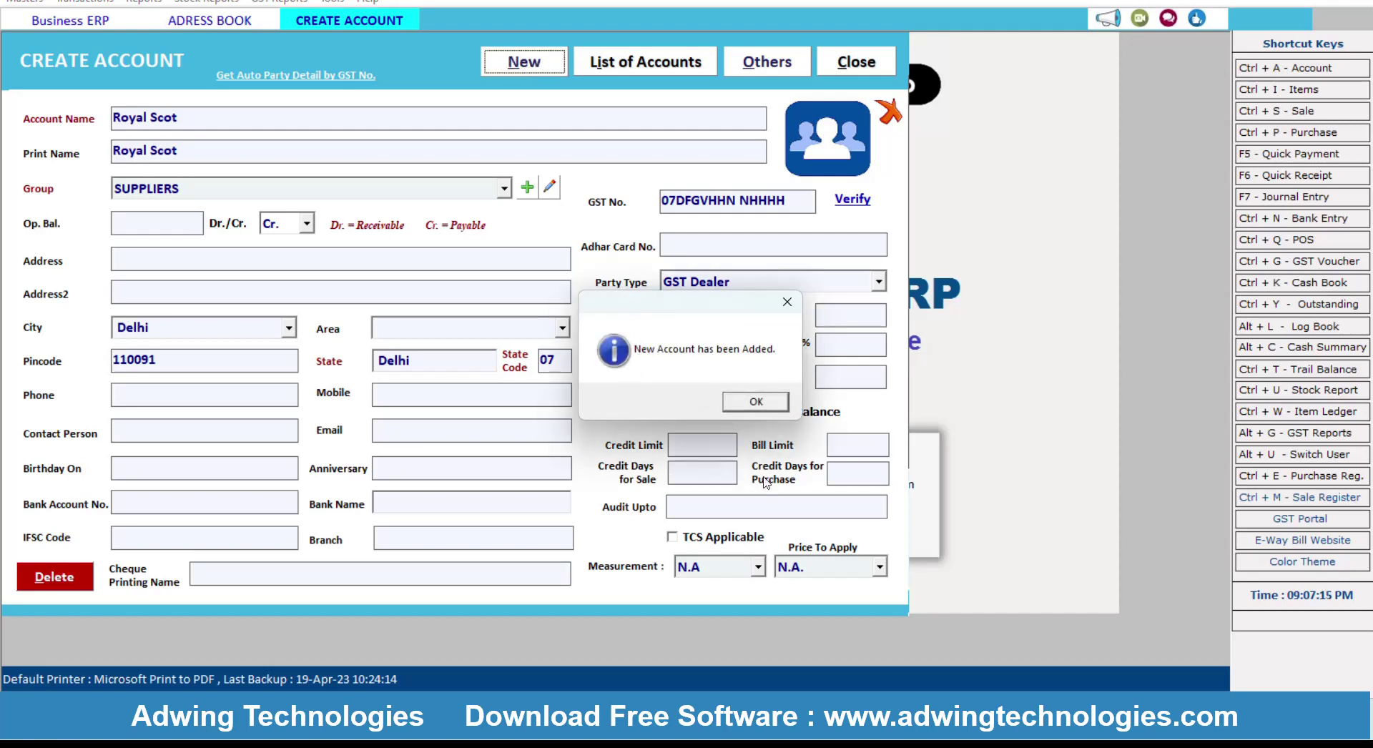
pyautogui.click(771, 405)
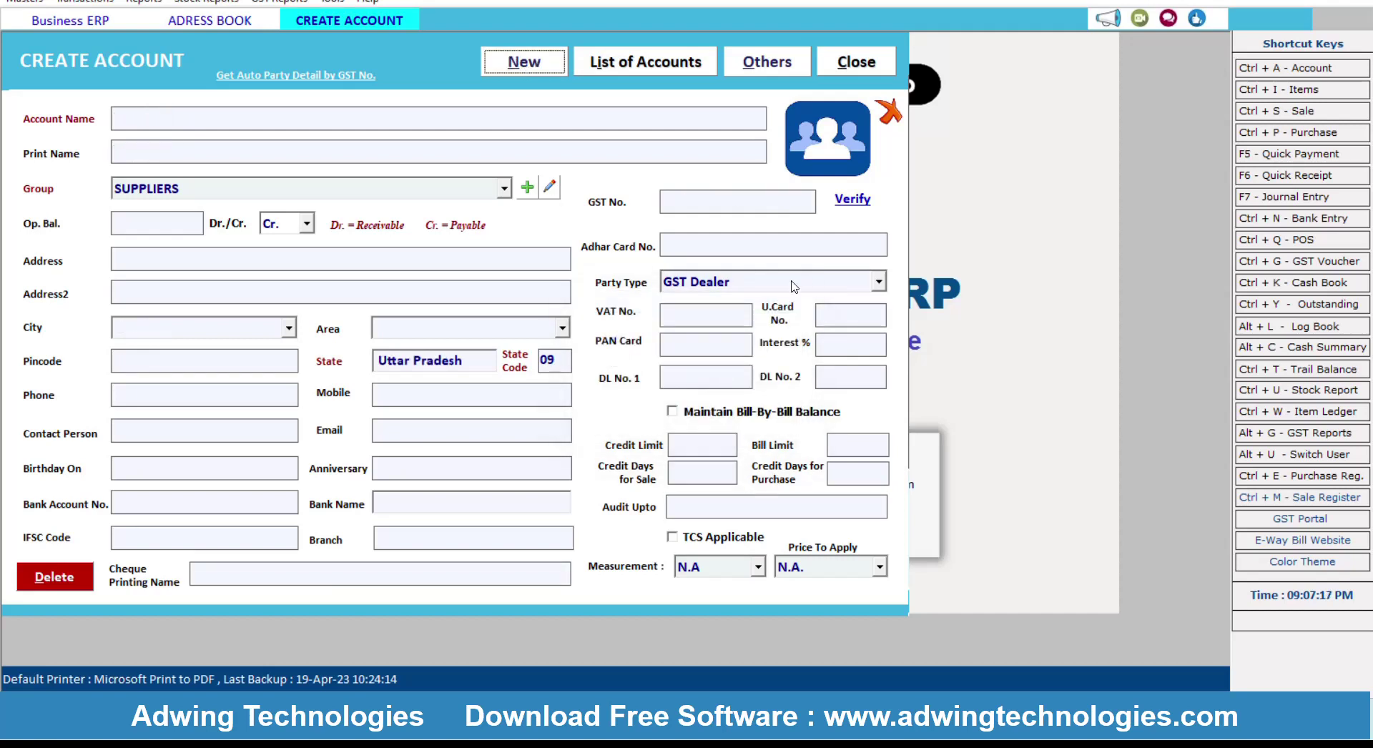
pyautogui.click(867, 62)
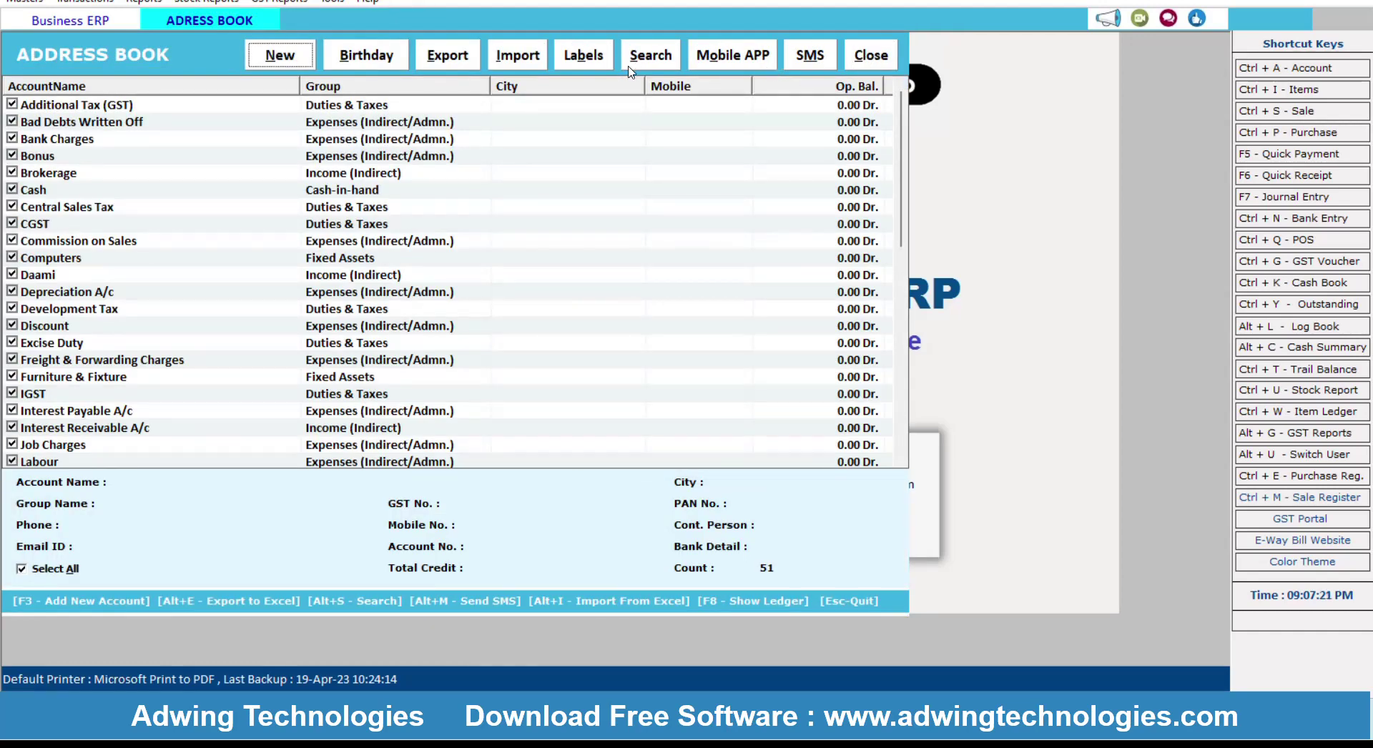
# - Search the address book for accounts in the city DELHI and close the search box
pyautogui.click(644, 62)
pyautogui.click(721, 151)
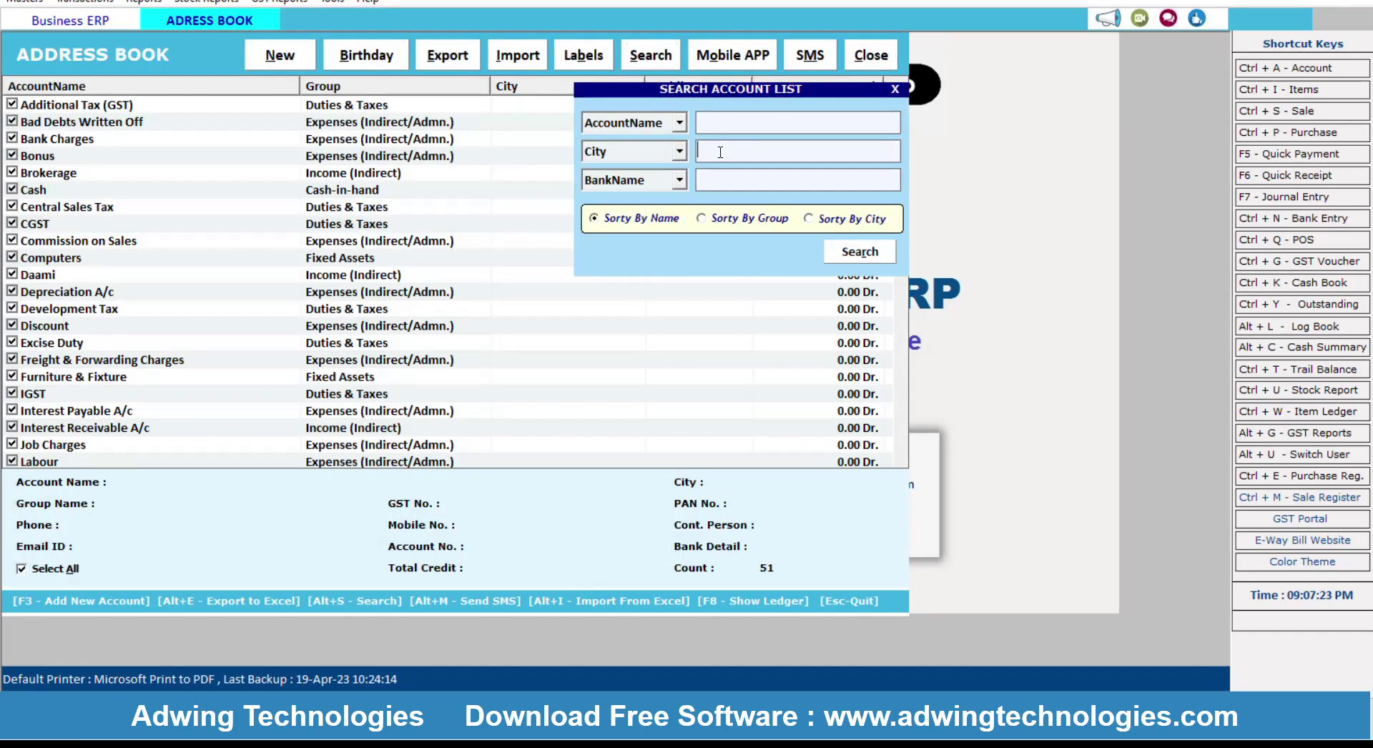
pyautogui.write('DELHI')
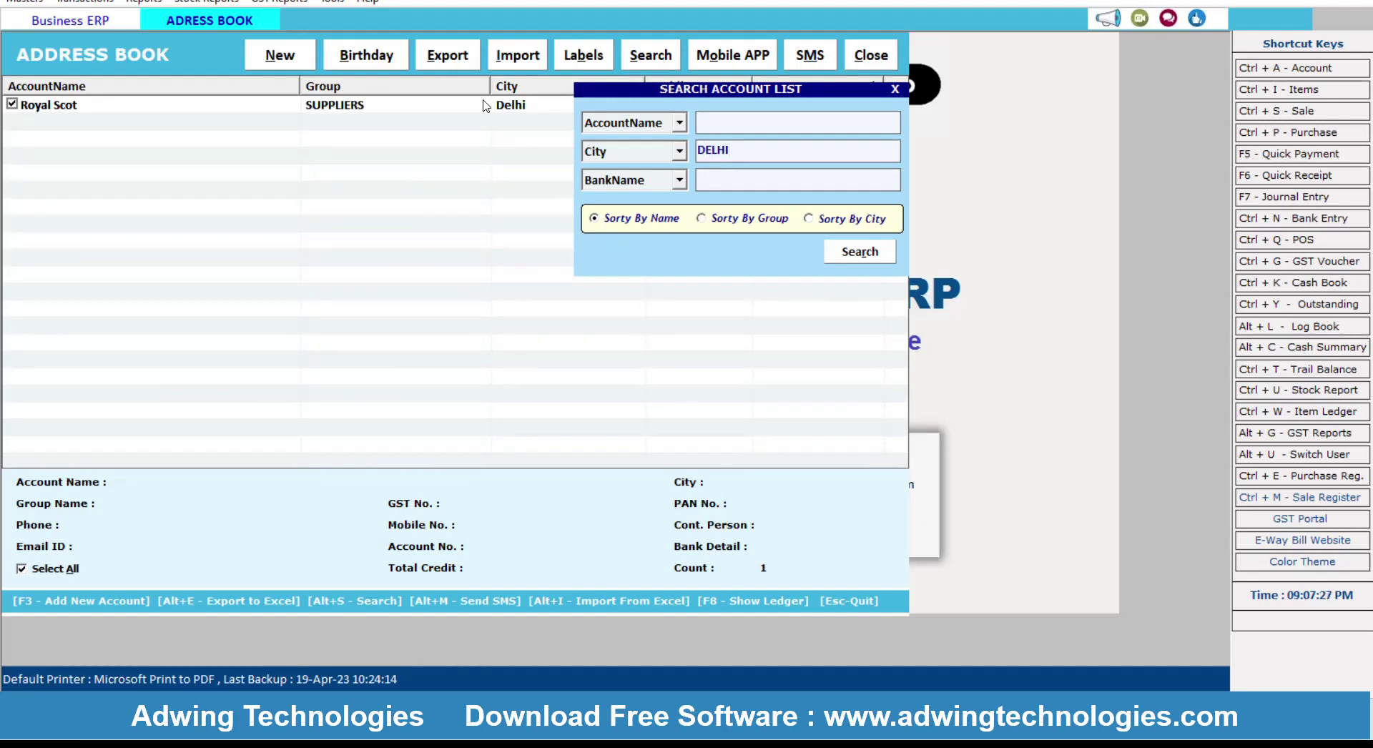
pyautogui.click(742, 179)
pyautogui.click(760, 121)
pyautogui.click(895, 90)
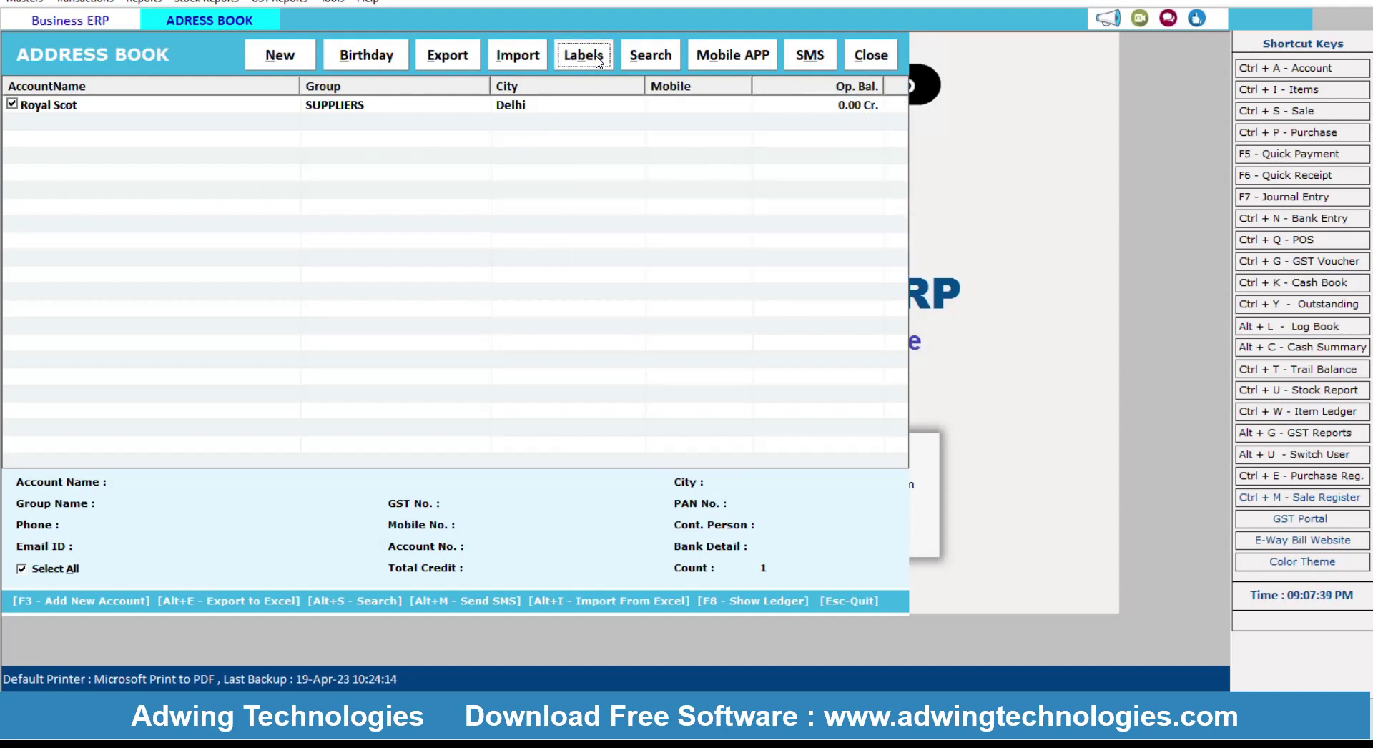
# - Close the address book, open a blank item entry form from the item list and dismiss the label print preview
pyautogui.click(871, 55)
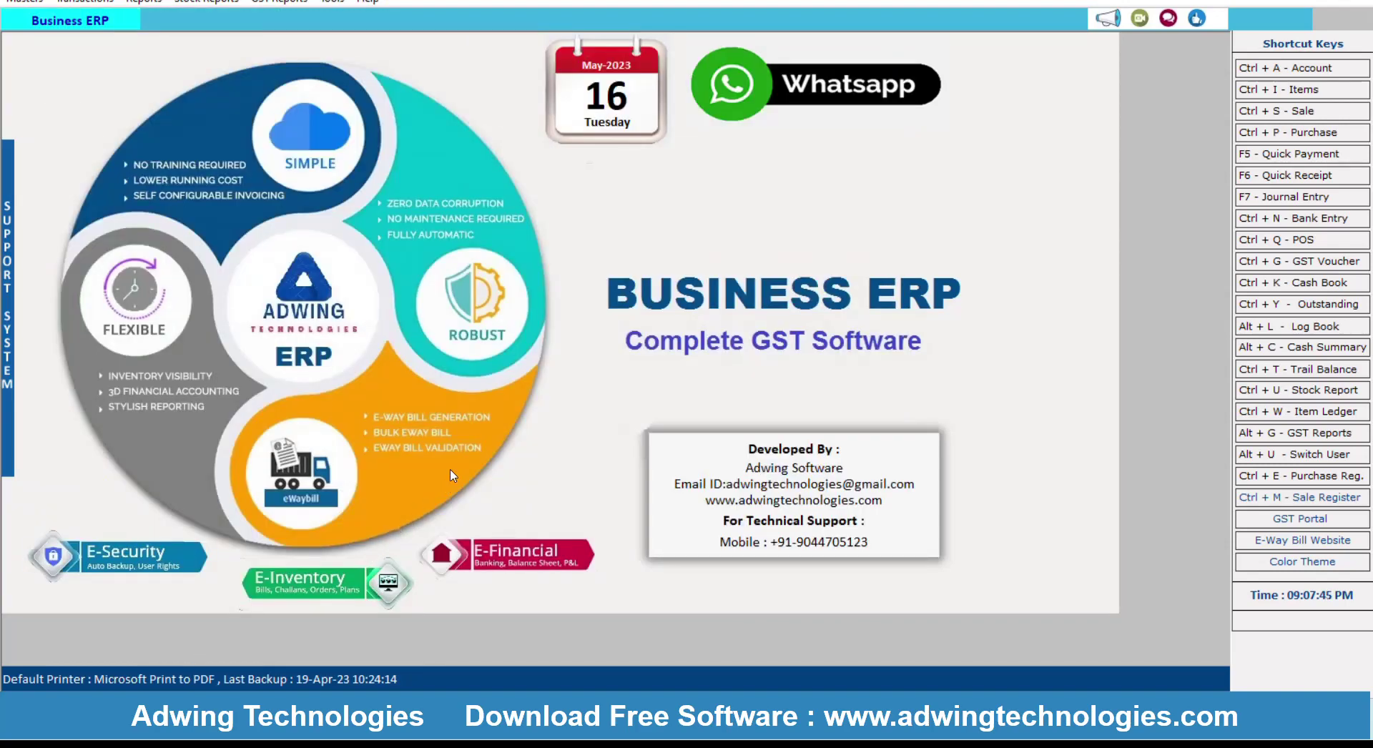
pyautogui.click(1291, 98)
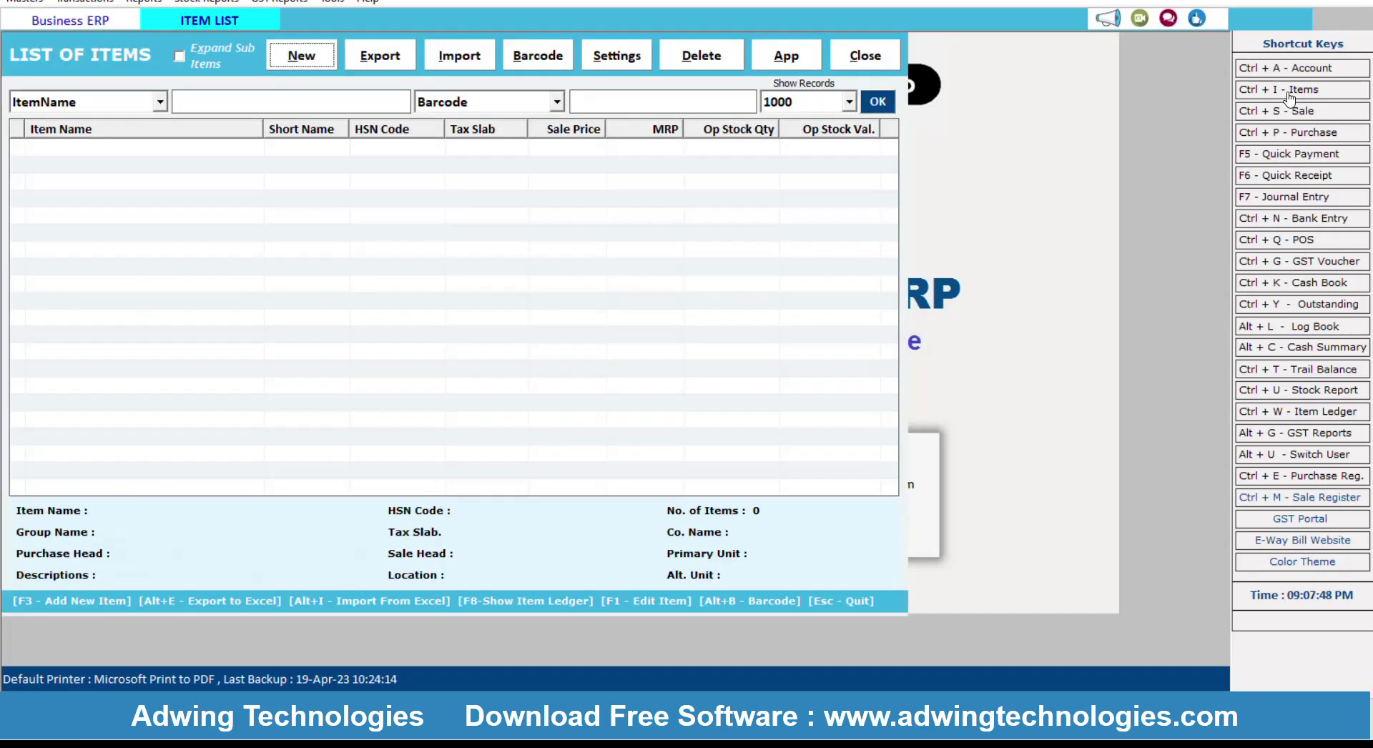
pyautogui.click(300, 57)
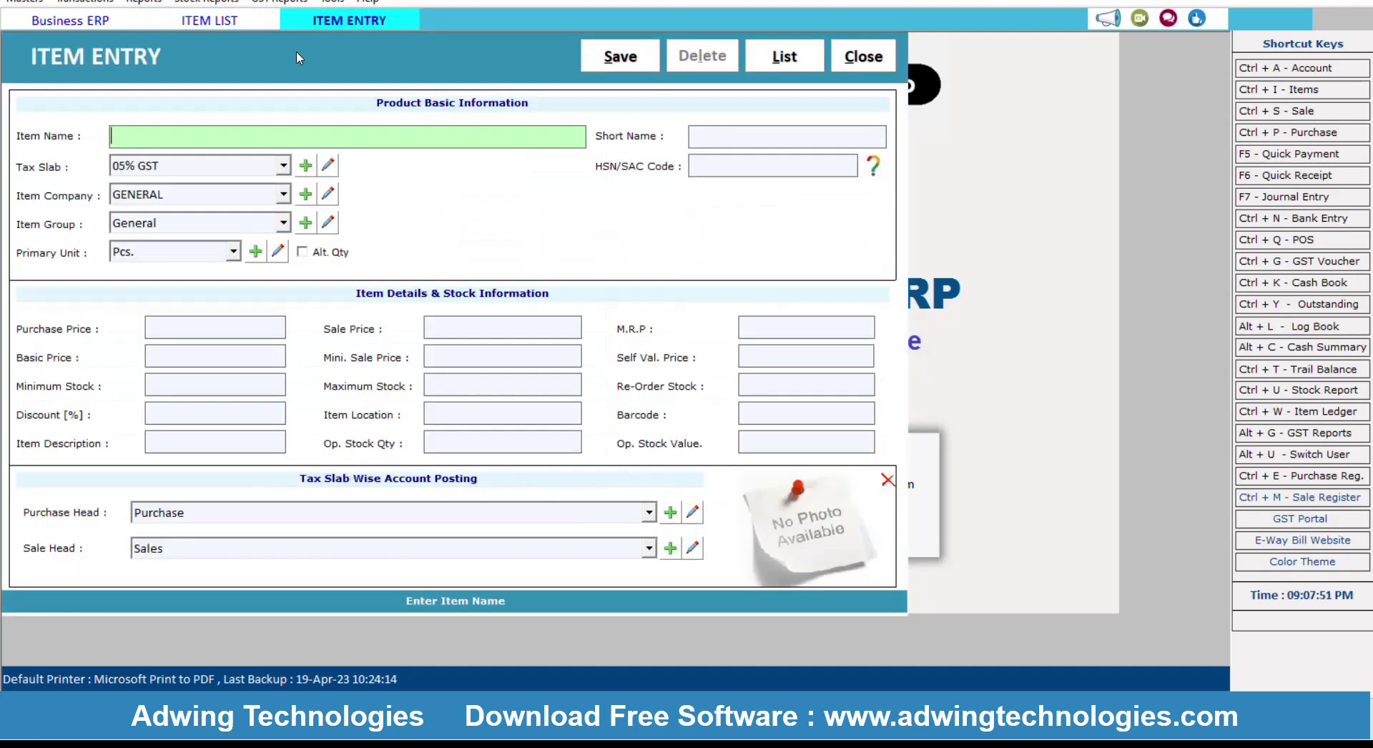
pyautogui.hotkey('ctrl', 'l')
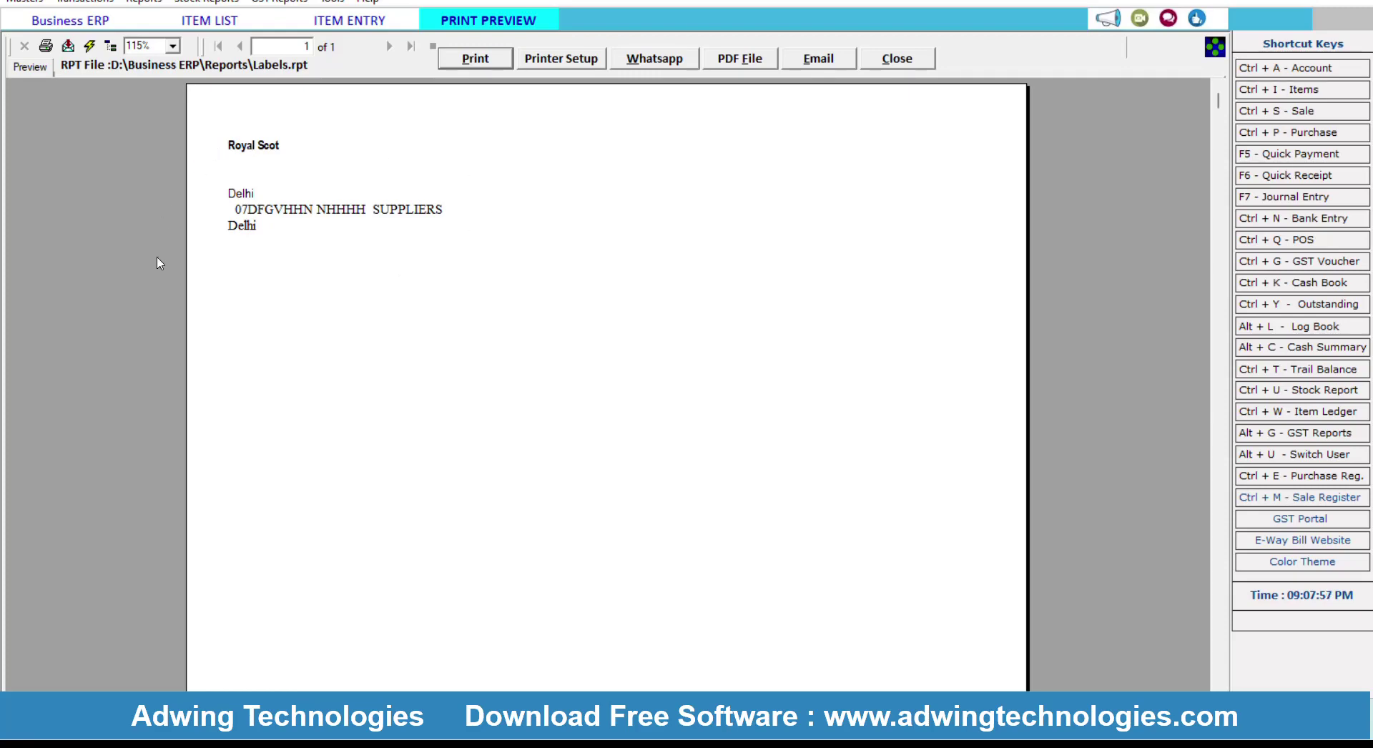
pyautogui.click(926, 65)
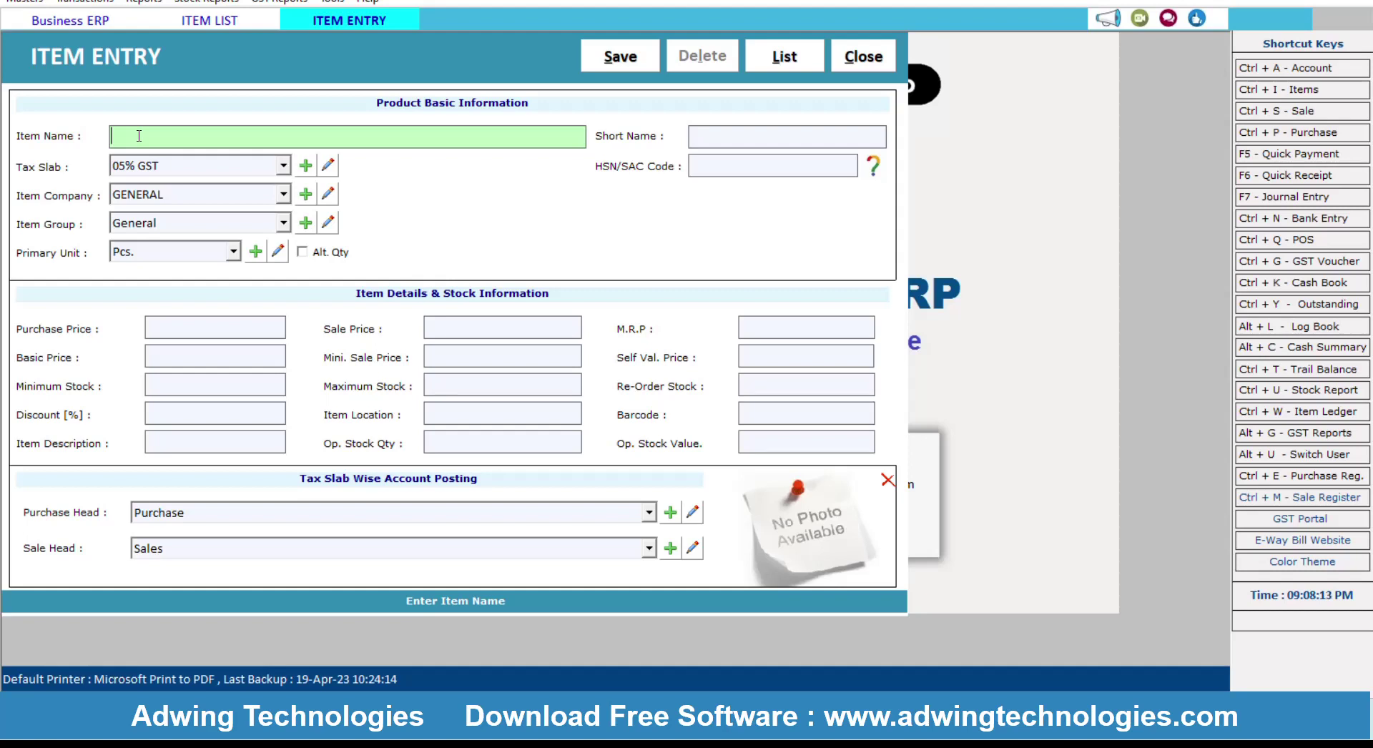
# - Enter HONDA as the item name and HONDABS as the short name
pyautogui.write('HONDA')
pyautogui.press('Return')
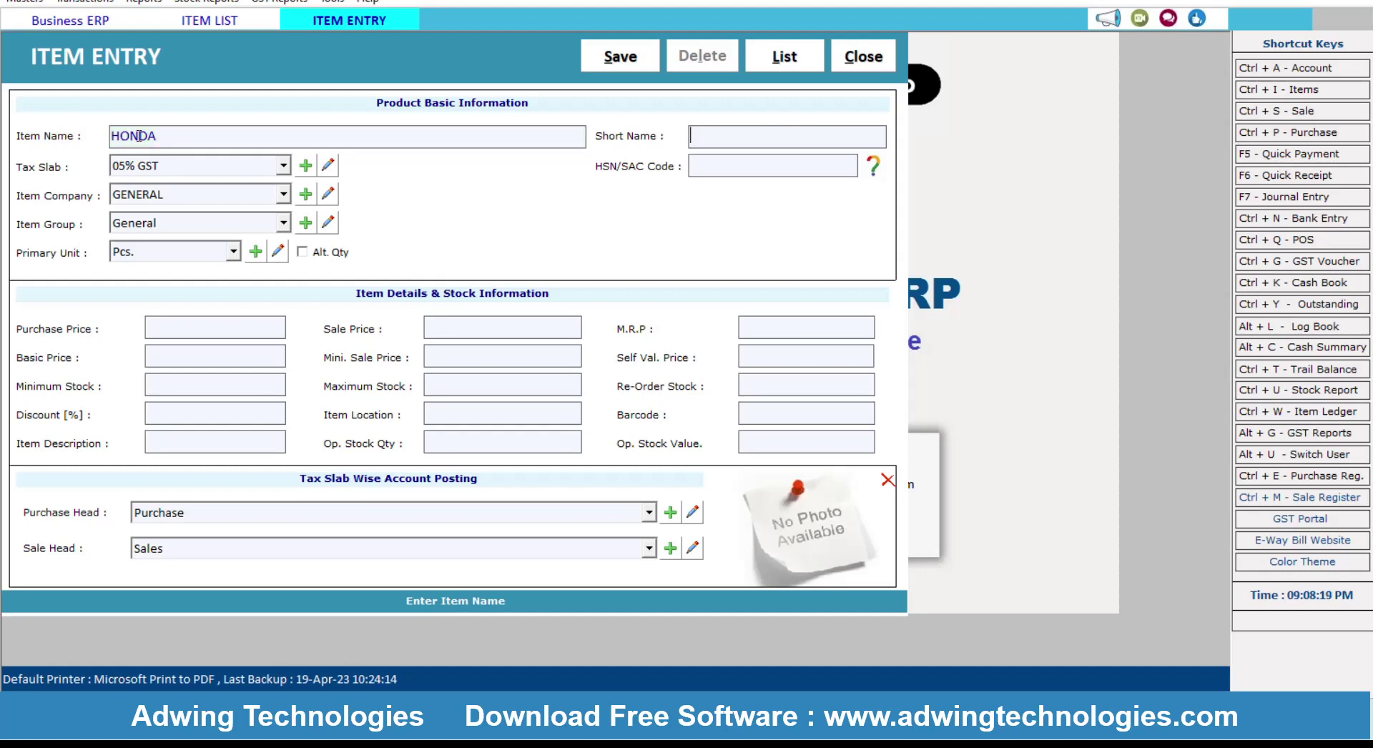
pyautogui.write('HONDABS')
pyautogui.press('Return')
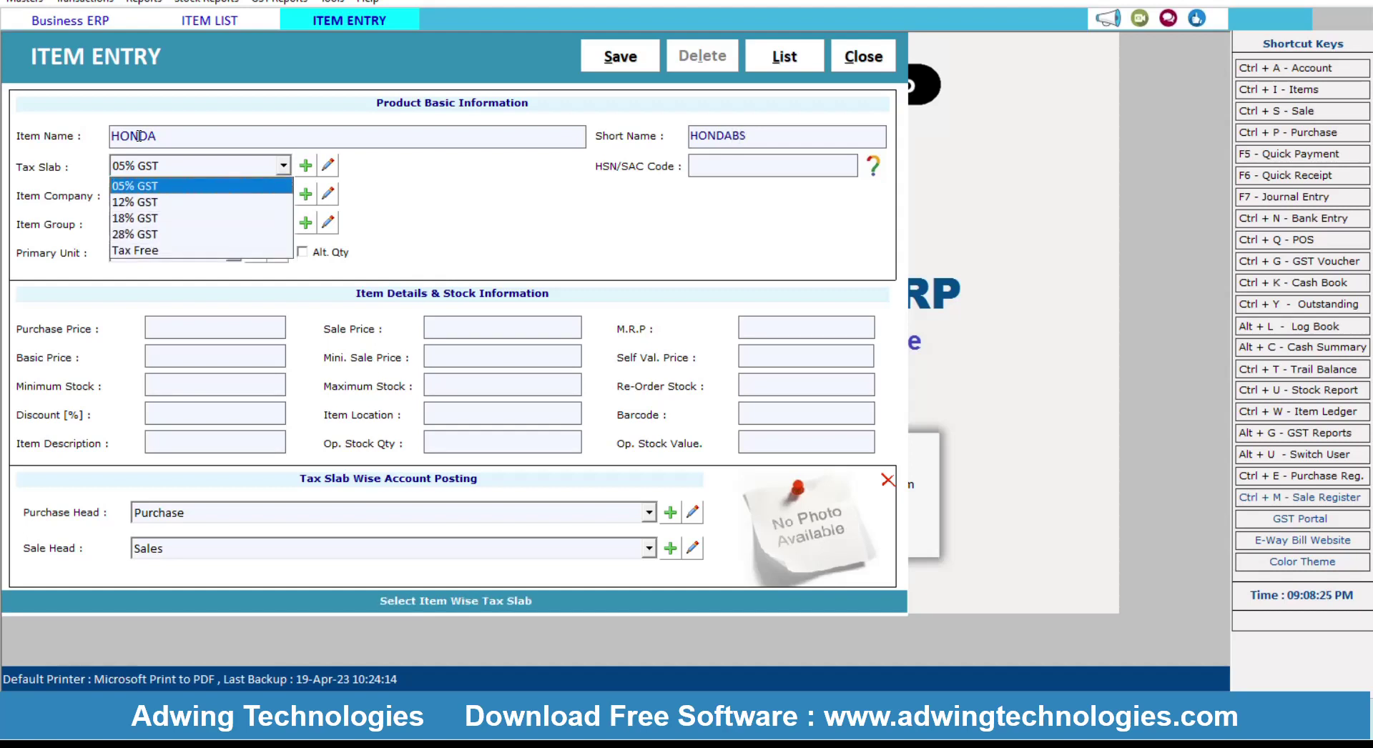
# - Set the item's tax slab to 18% GST and keep Pcs. as the primary unit without an alternate quantity
pyautogui.press('Down')
pyautogui.press('Down')
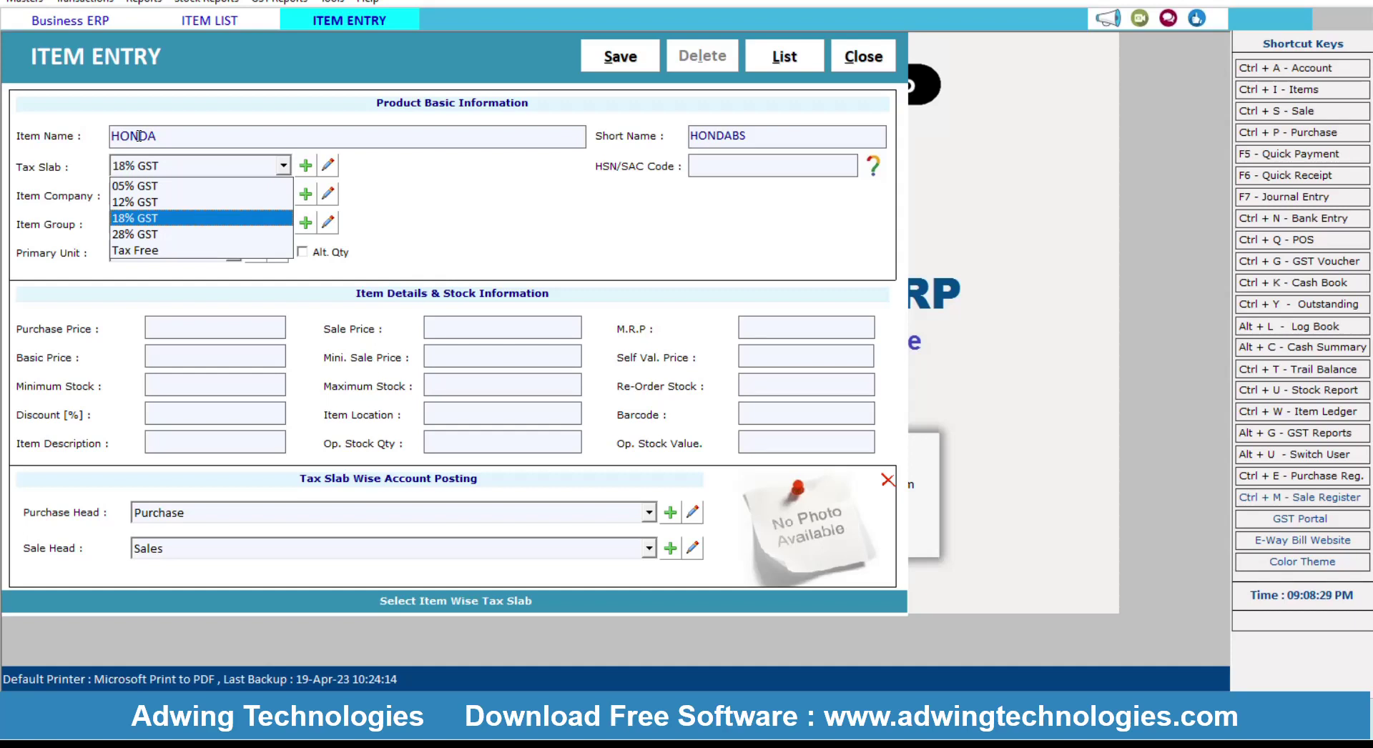
pyautogui.press('Return')
pyautogui.press('Return')
pyautogui.press('Return')
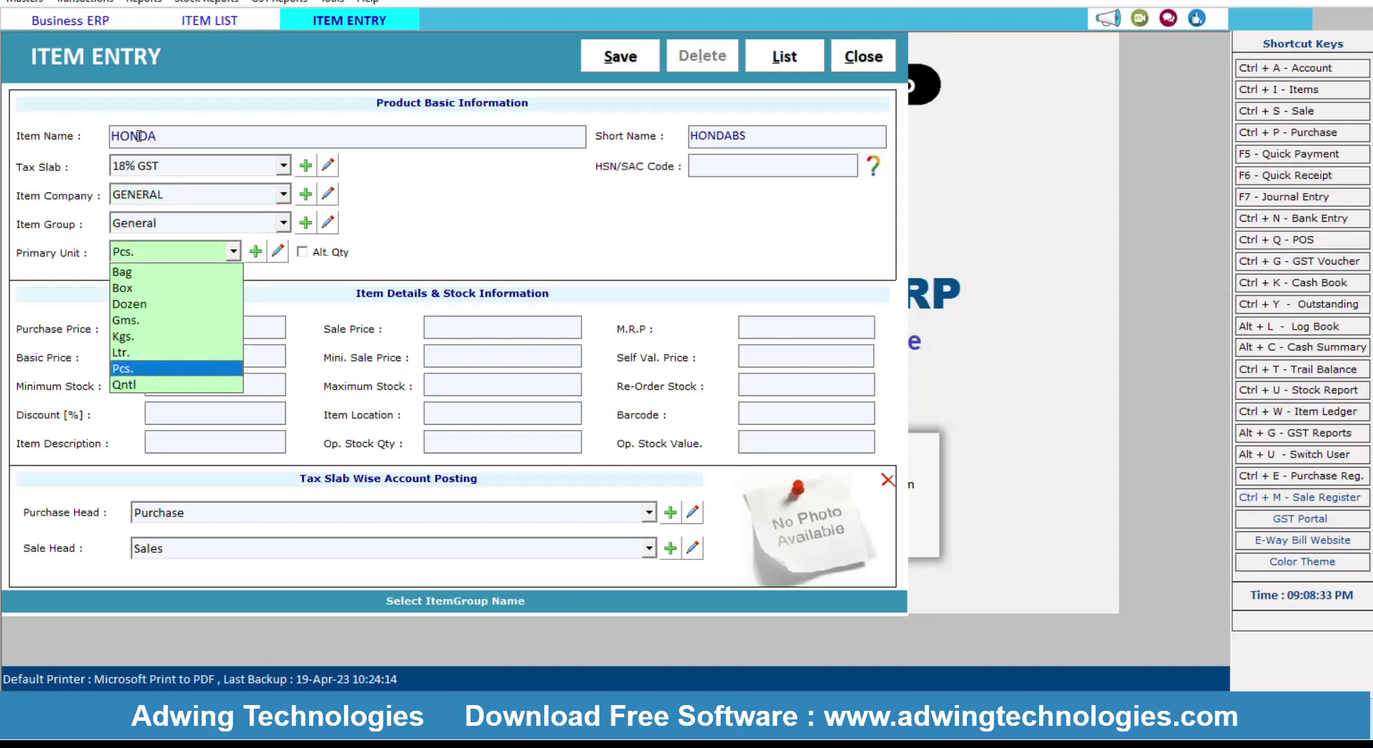
pyautogui.press('Return')
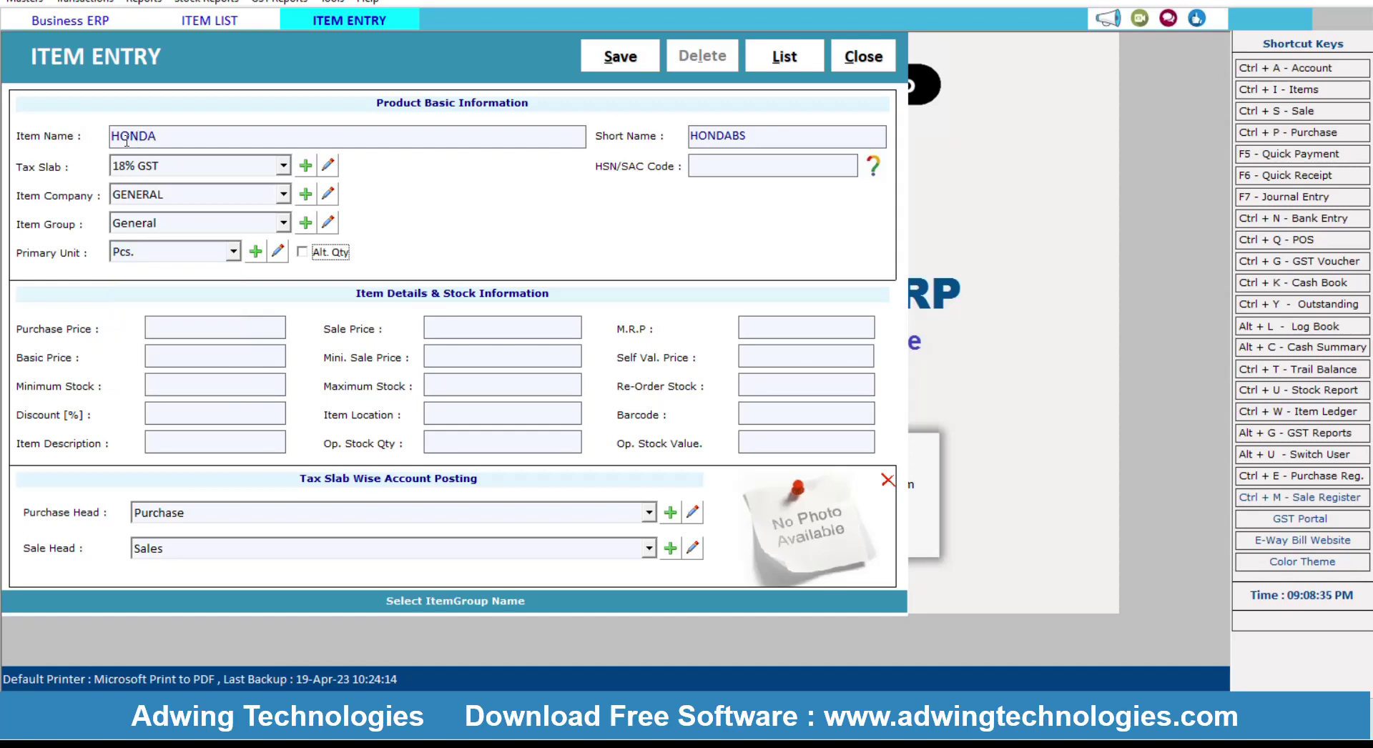
pyautogui.click(305, 255)
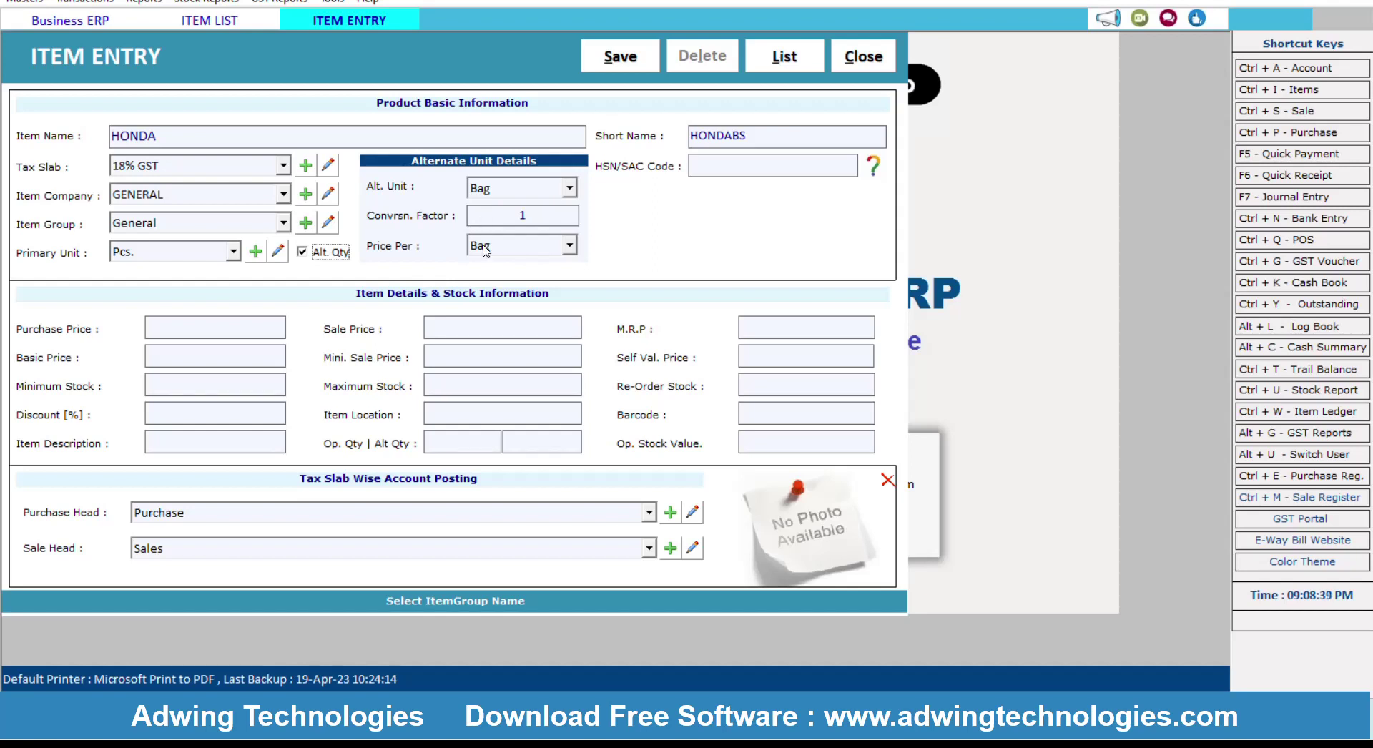
pyautogui.click(306, 252)
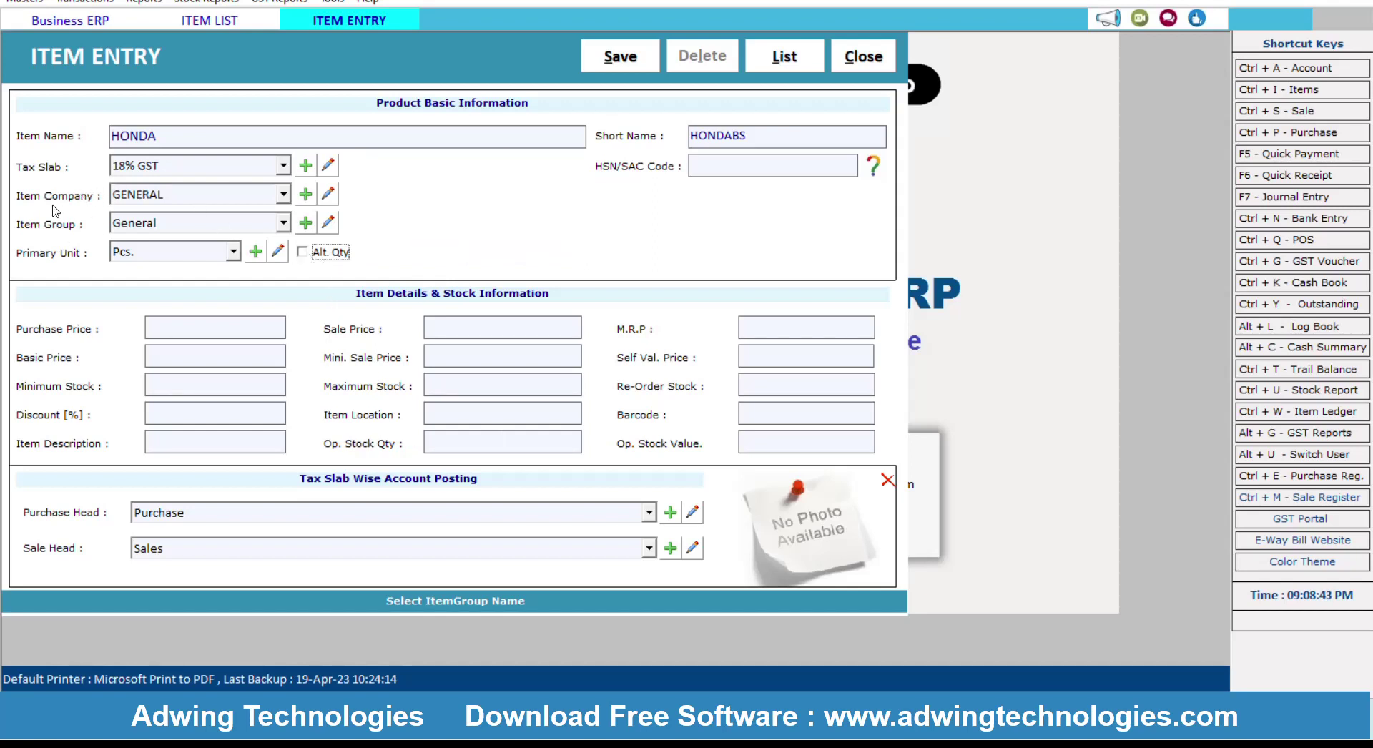
# - Add HONDA and BULLET to the item company master and close it
pyautogui.click(304, 194)
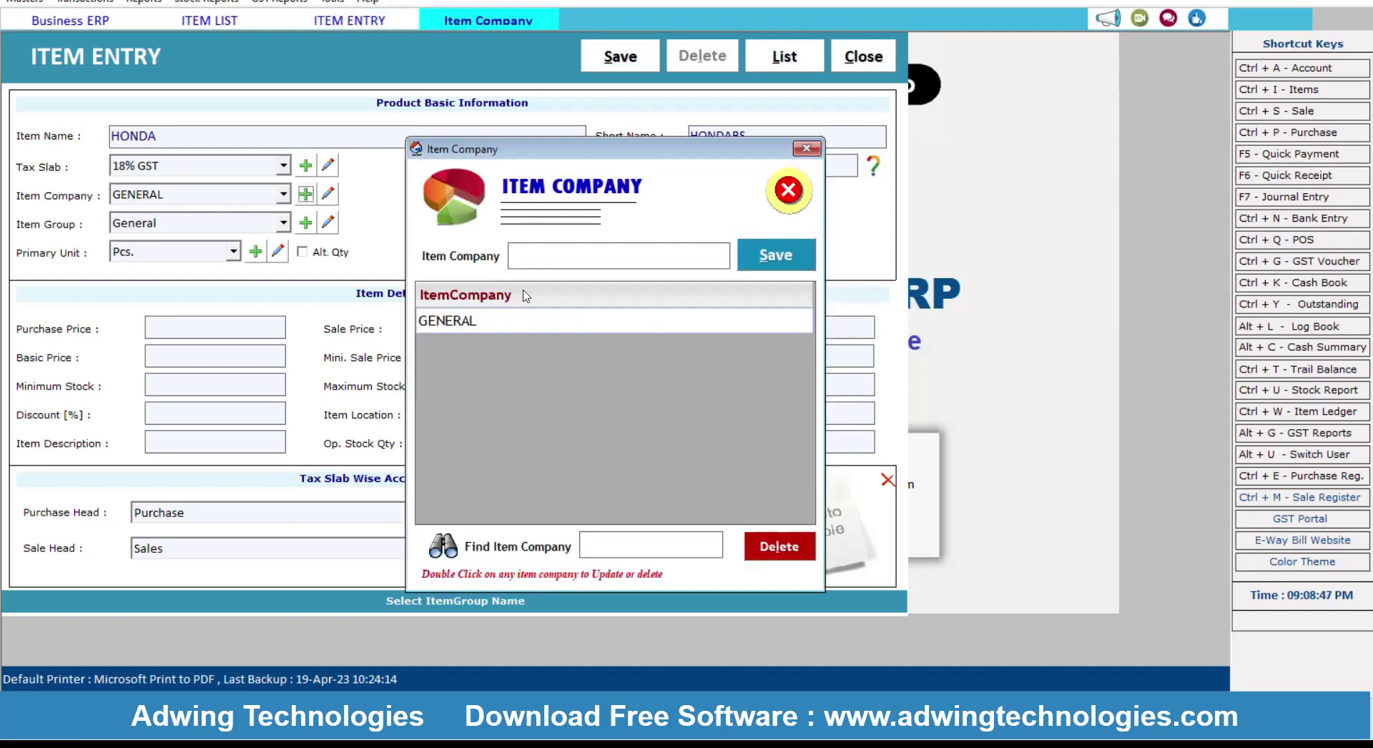
pyautogui.write('HONDA')
pyautogui.press('Tab')
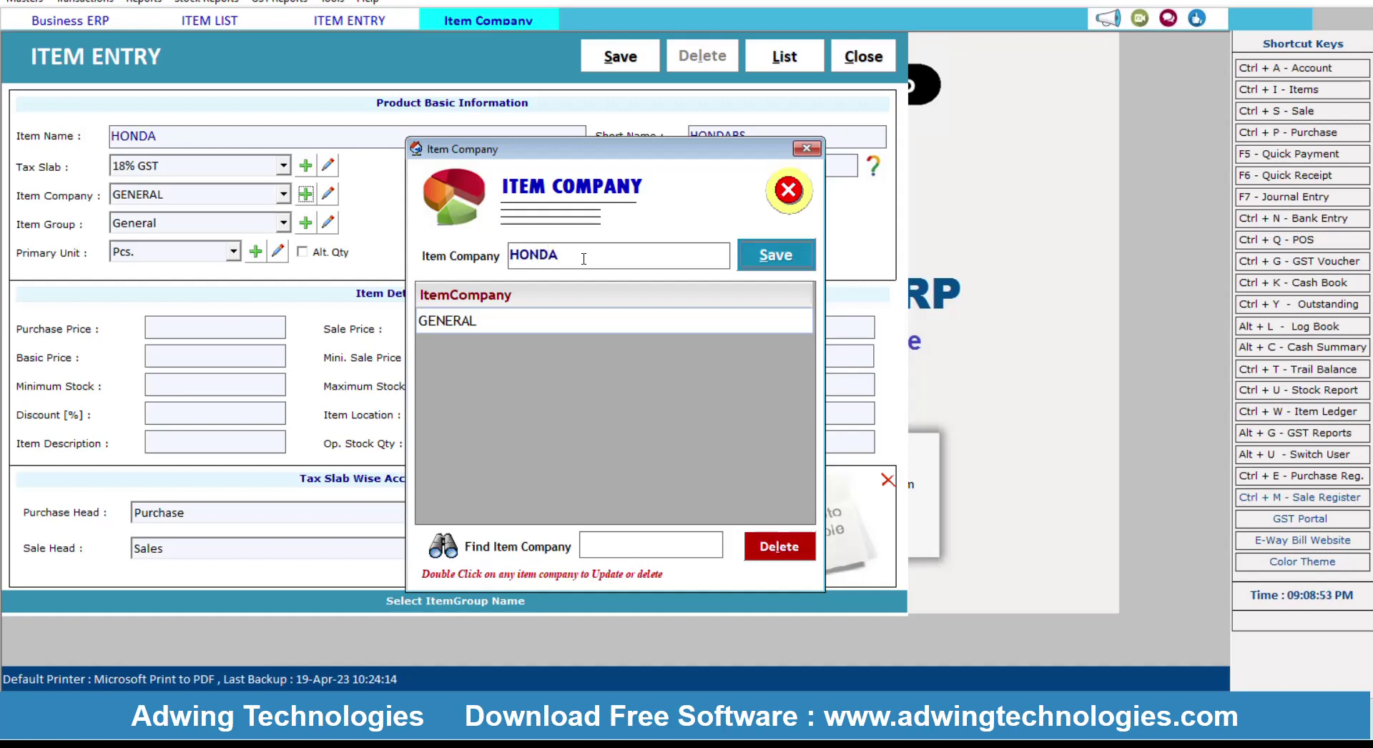
pyautogui.press('Return')
pyautogui.press('Return')
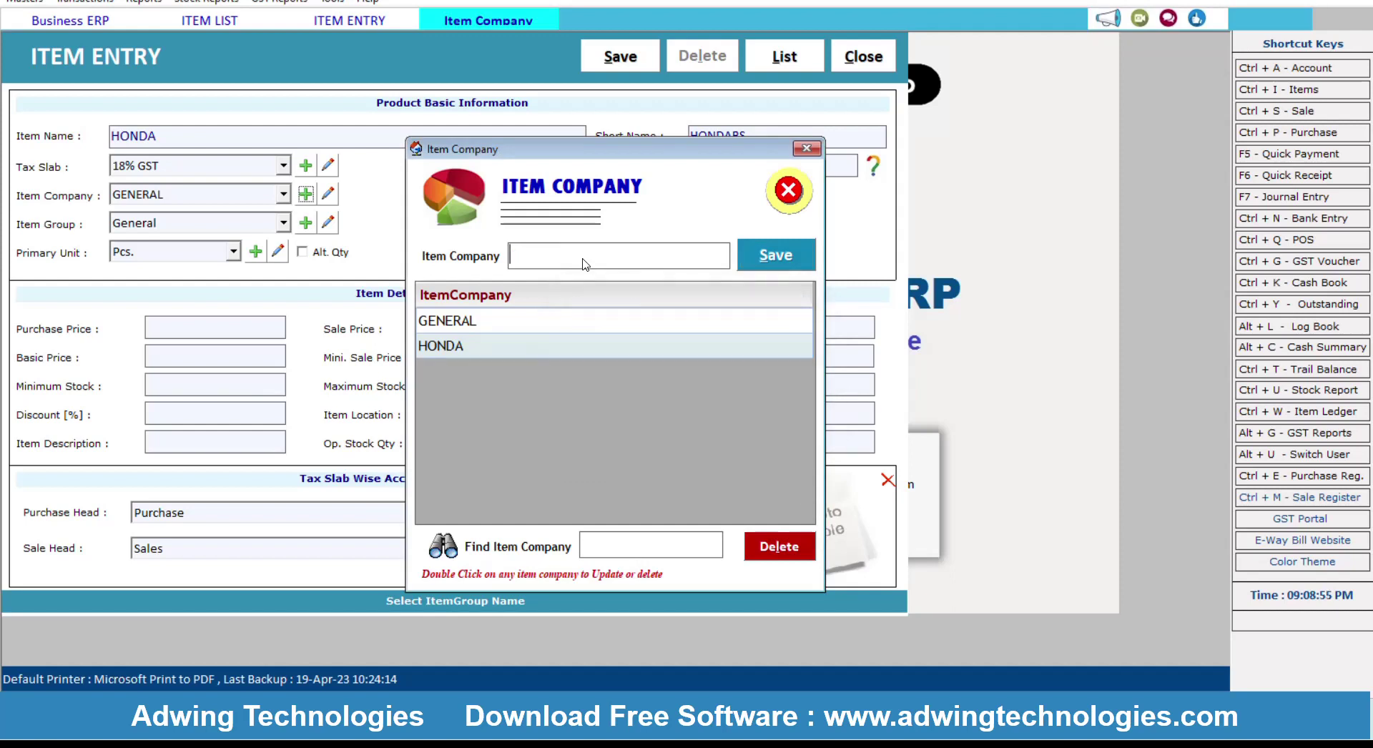
pyautogui.write('BULLET')
pyautogui.press('Return')
pyautogui.press('Return')
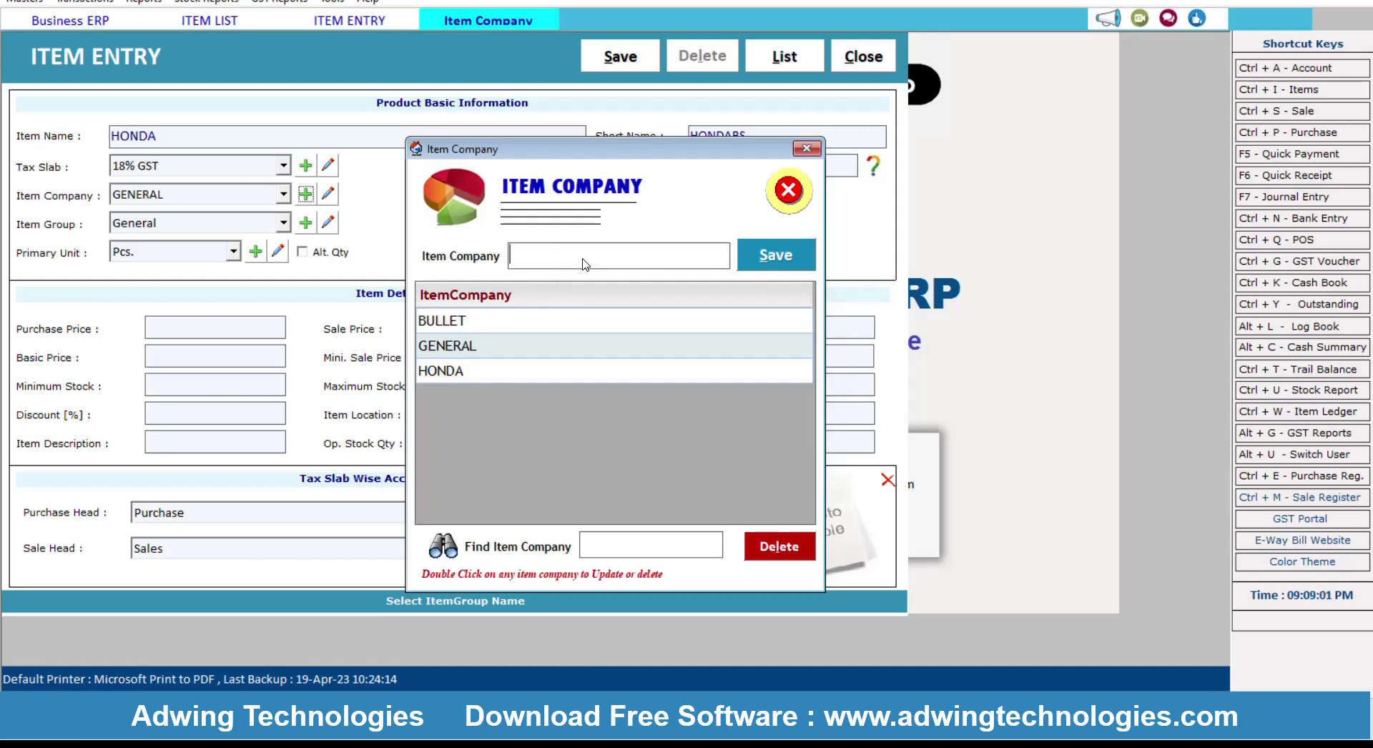
pyautogui.click(807, 148)
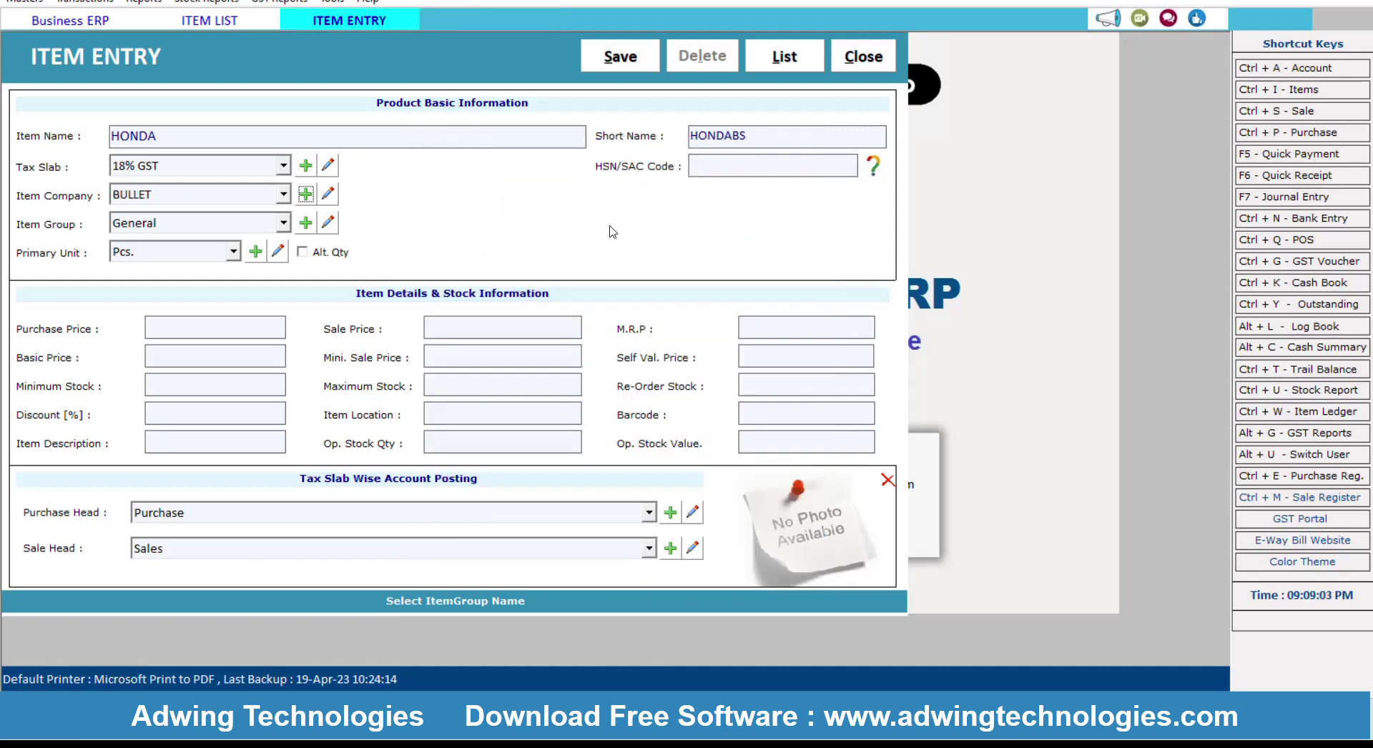
# - Assign HONDA as the item company and change the item name to HIER 23
pyautogui.click(260, 195)
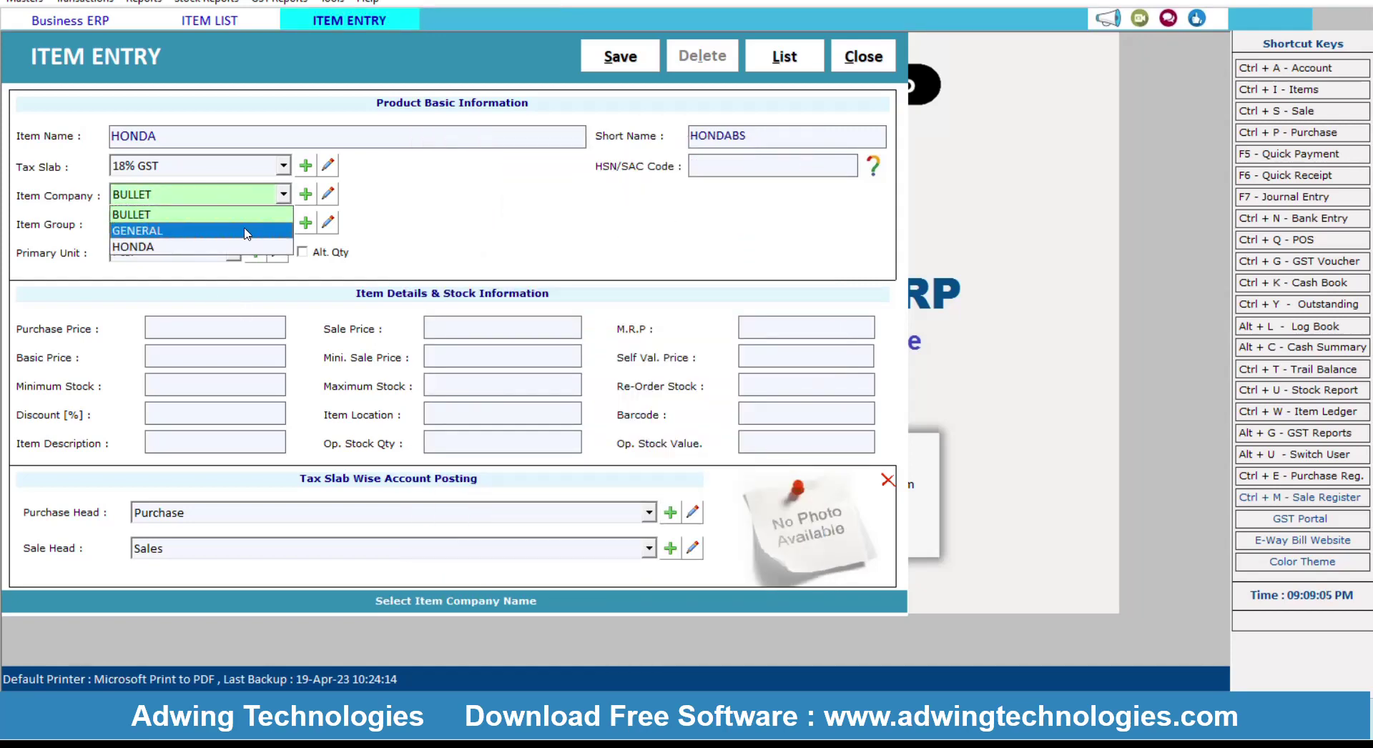
pyautogui.click(211, 248)
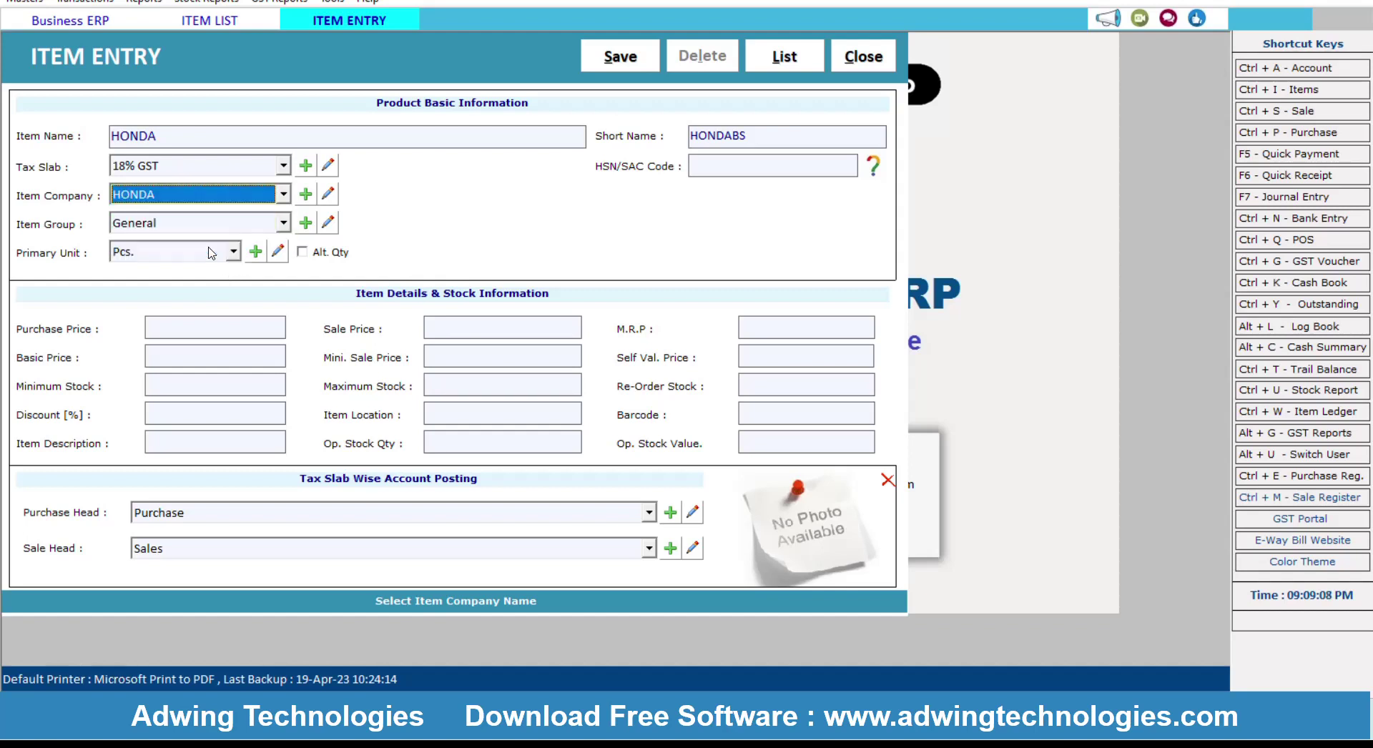
pyautogui.click(206, 139)
pyautogui.press('BackSpace')
pyautogui.press('BackSpace')
pyautogui.press('BackSpace')
pyautogui.press('BackSpace')
pyautogui.press('BackSpace')
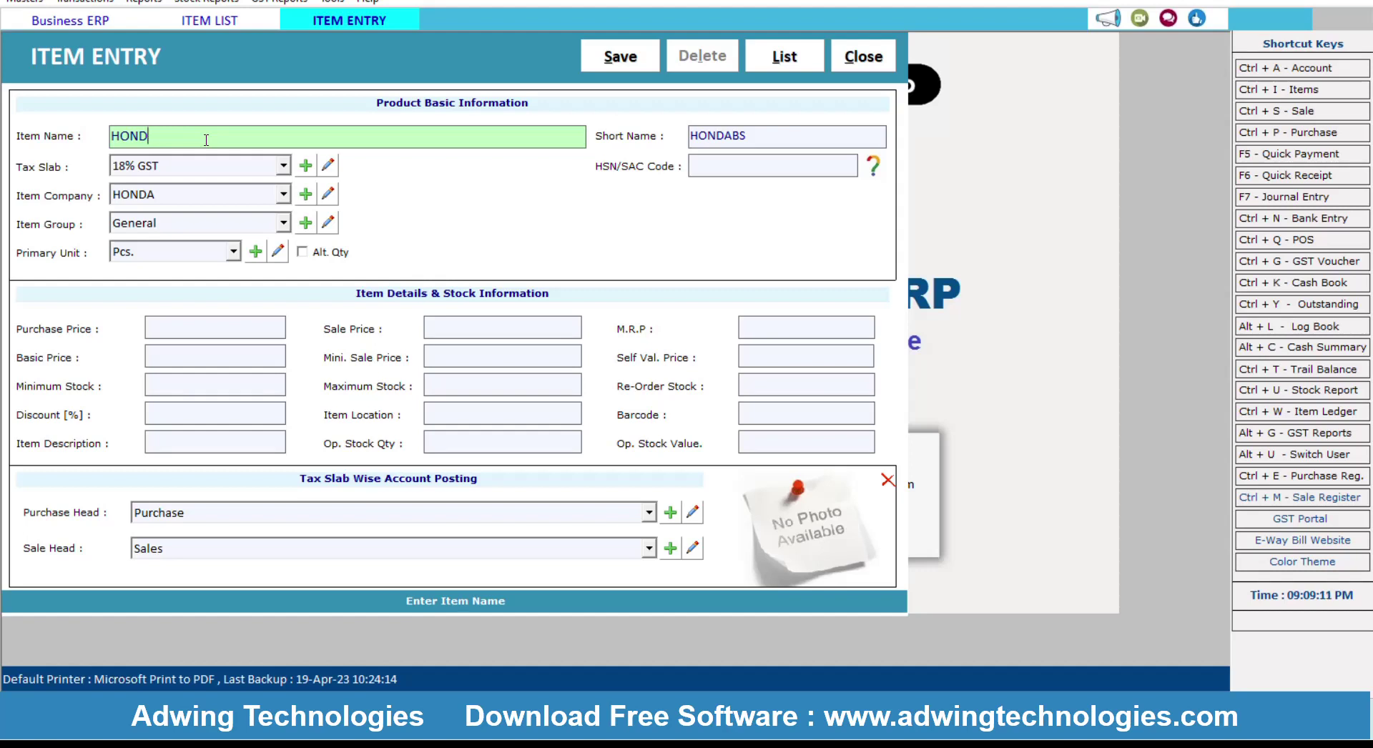
pyautogui.write('HIER 23')
# - Set the item's purchase price to 67000, sale price to 75000 and M.R.P. to 90000
pyautogui.click(196, 327)
pyautogui.click(433, 328)
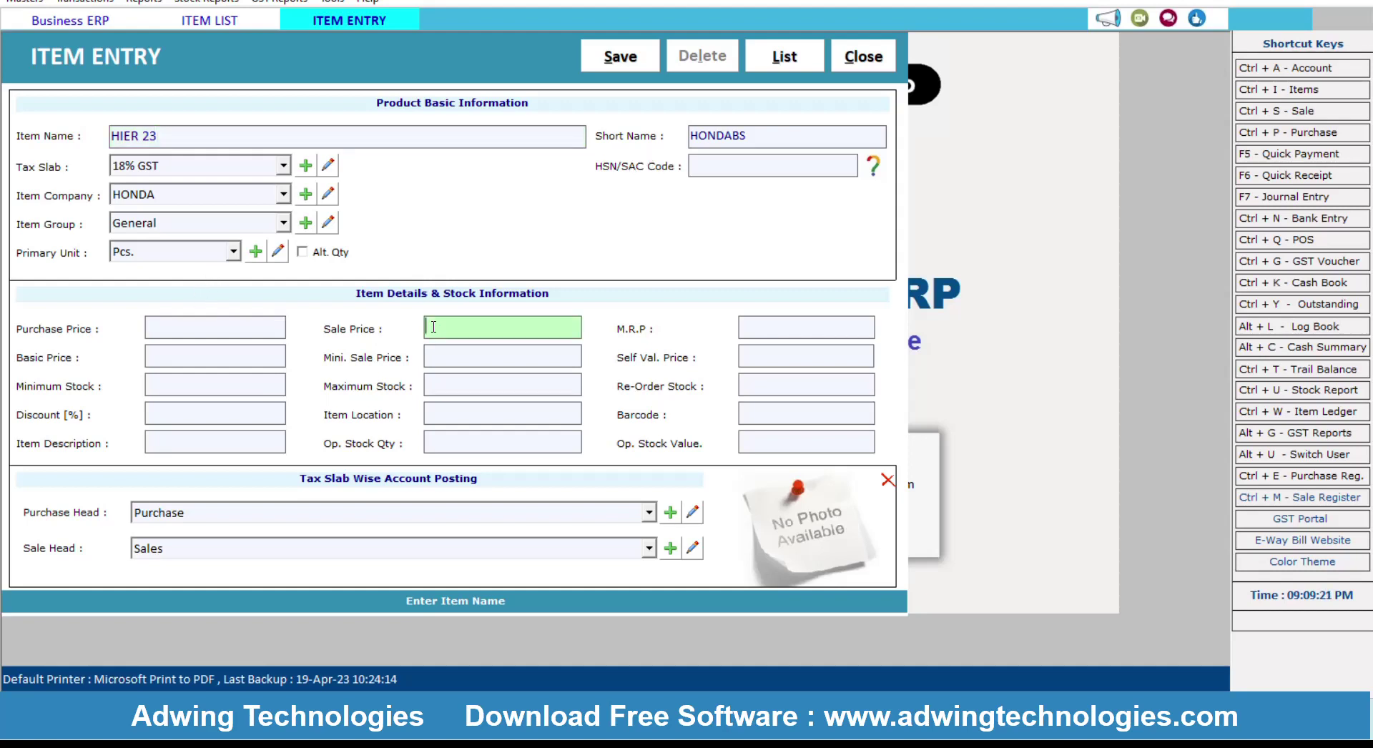
pyautogui.click(800, 331)
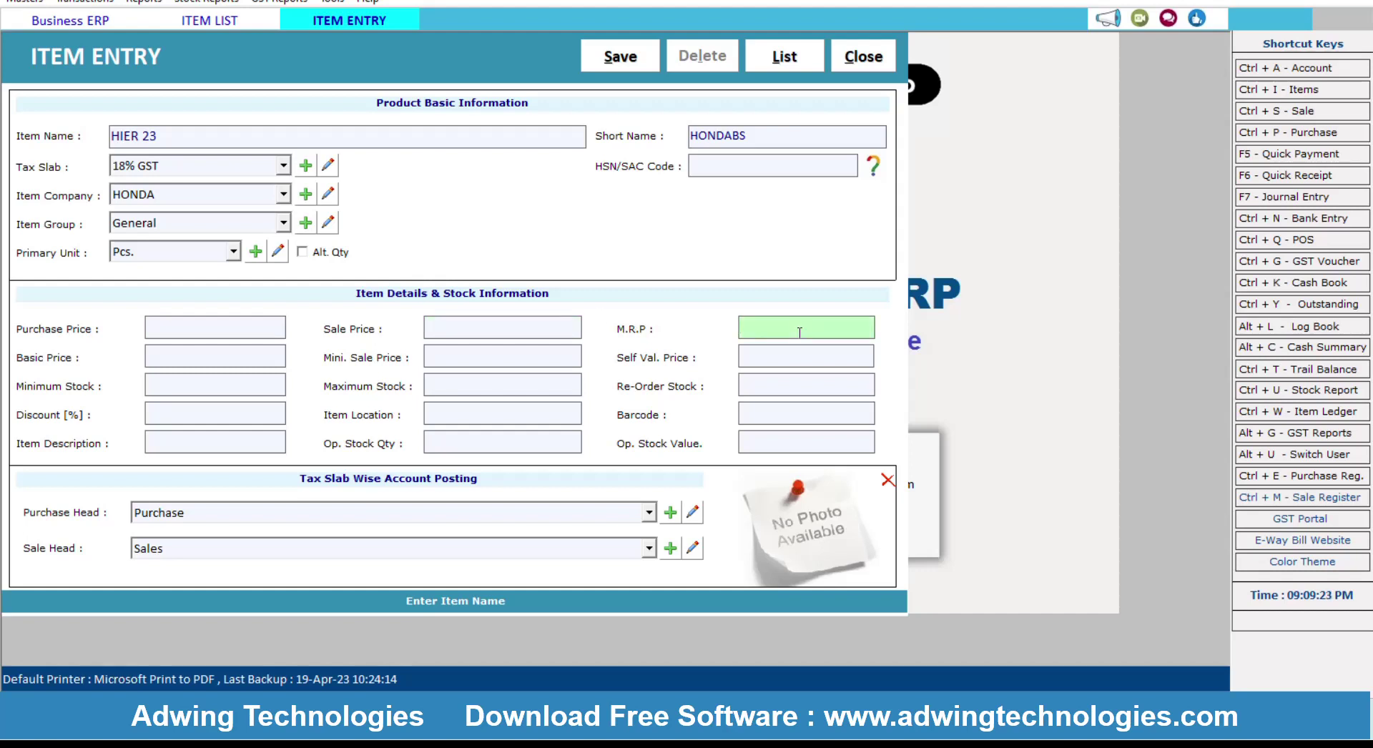
pyautogui.click(205, 333)
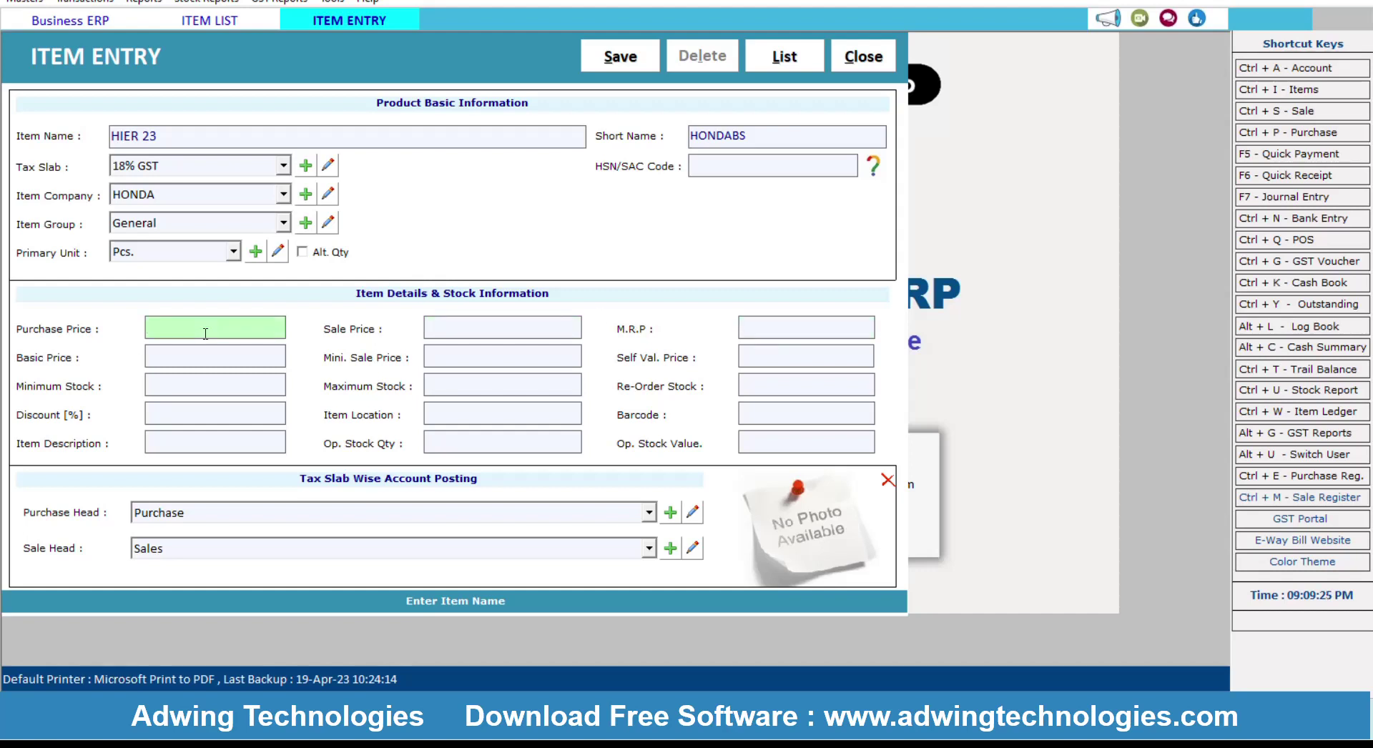
pyautogui.write('67000')
pyautogui.press('Return')
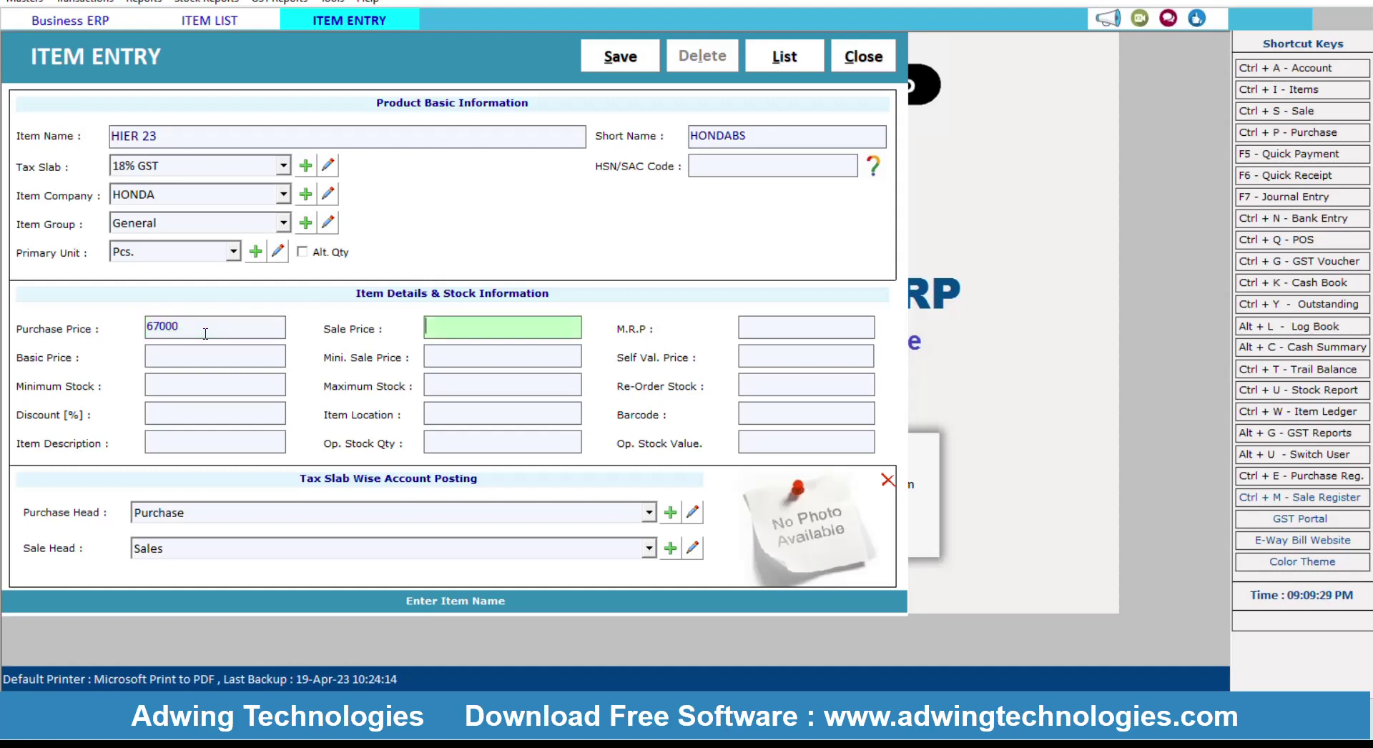
pyautogui.write('75000')
pyautogui.press('Return')
pyautogui.write('90000')
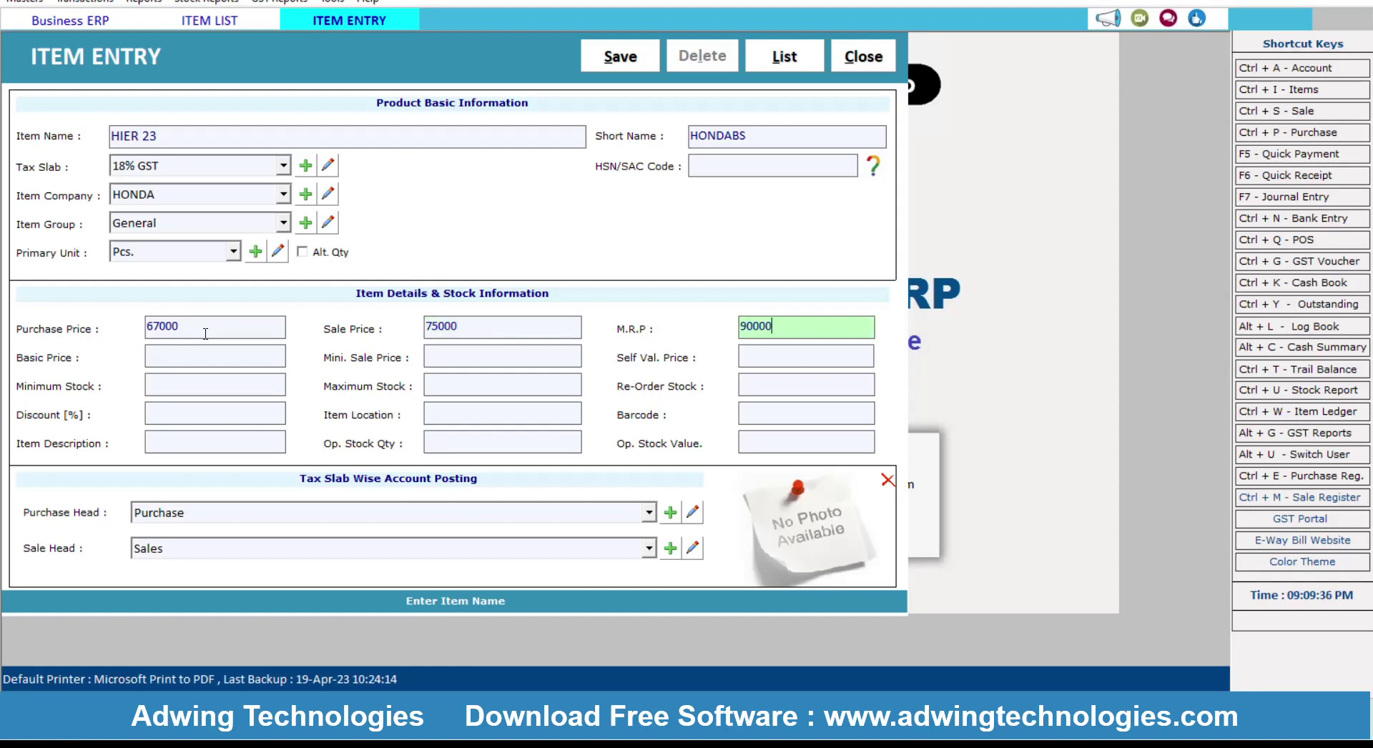
pyautogui.press('Return')
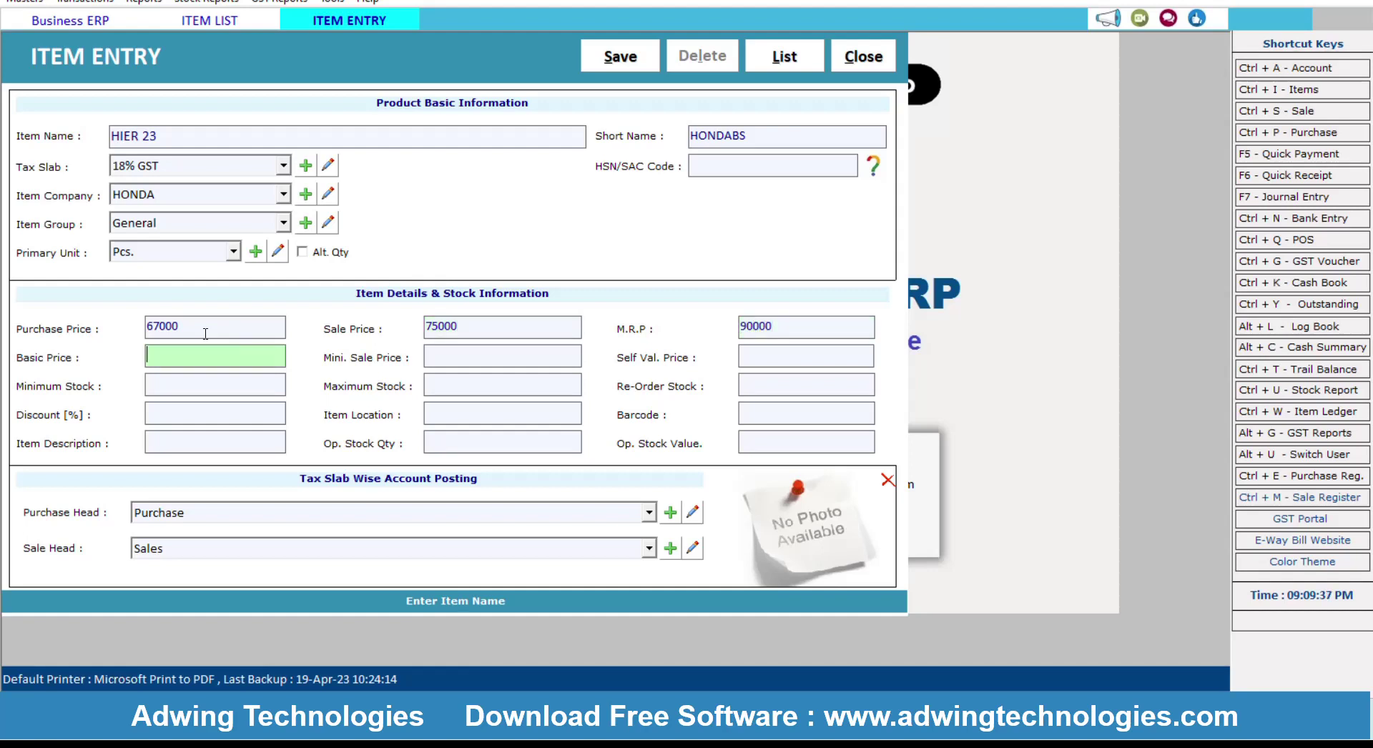
# - Go through the item's remaining price, stock, location, barcode and description fields, leaving them blank
pyautogui.press('Return')
pyautogui.press('Return')
pyautogui.press('Return')
pyautogui.press('Return')
pyautogui.press('Return')
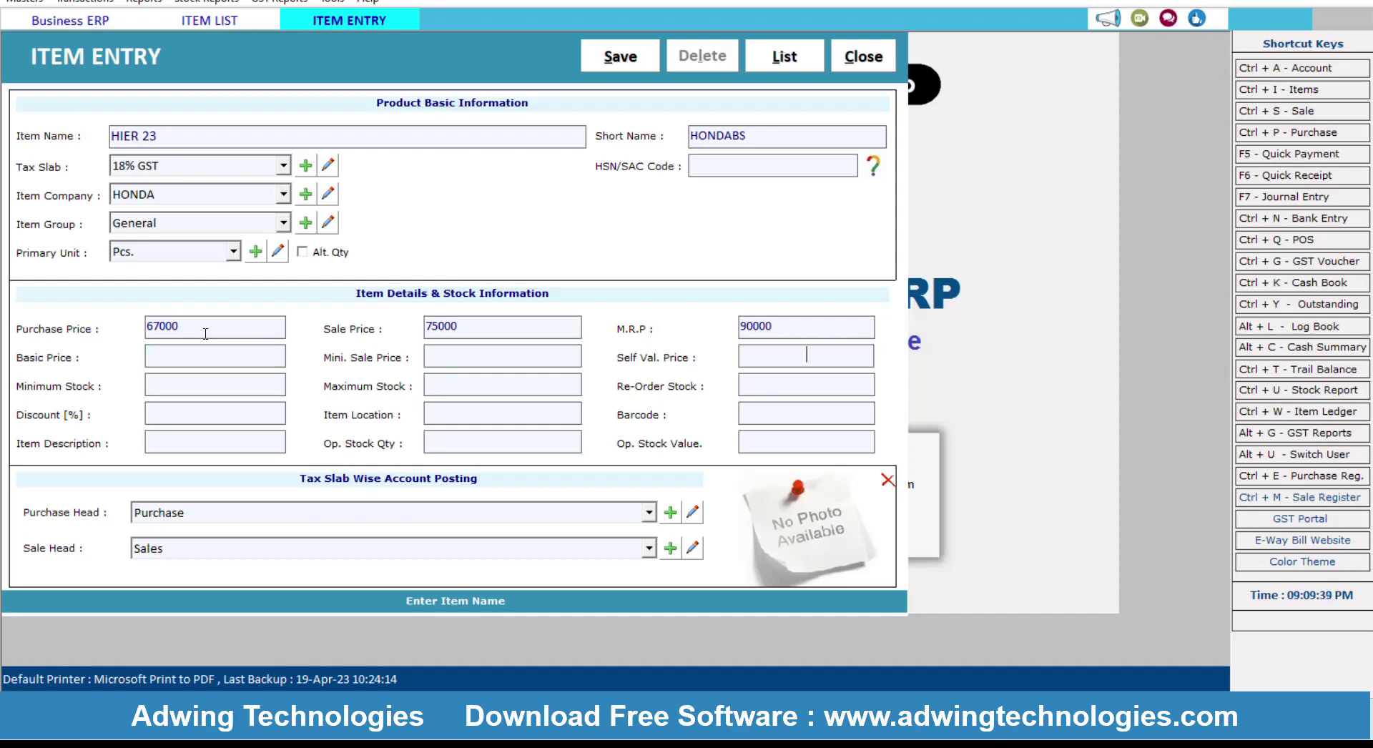
pyautogui.press('Return')
pyautogui.press('Return')
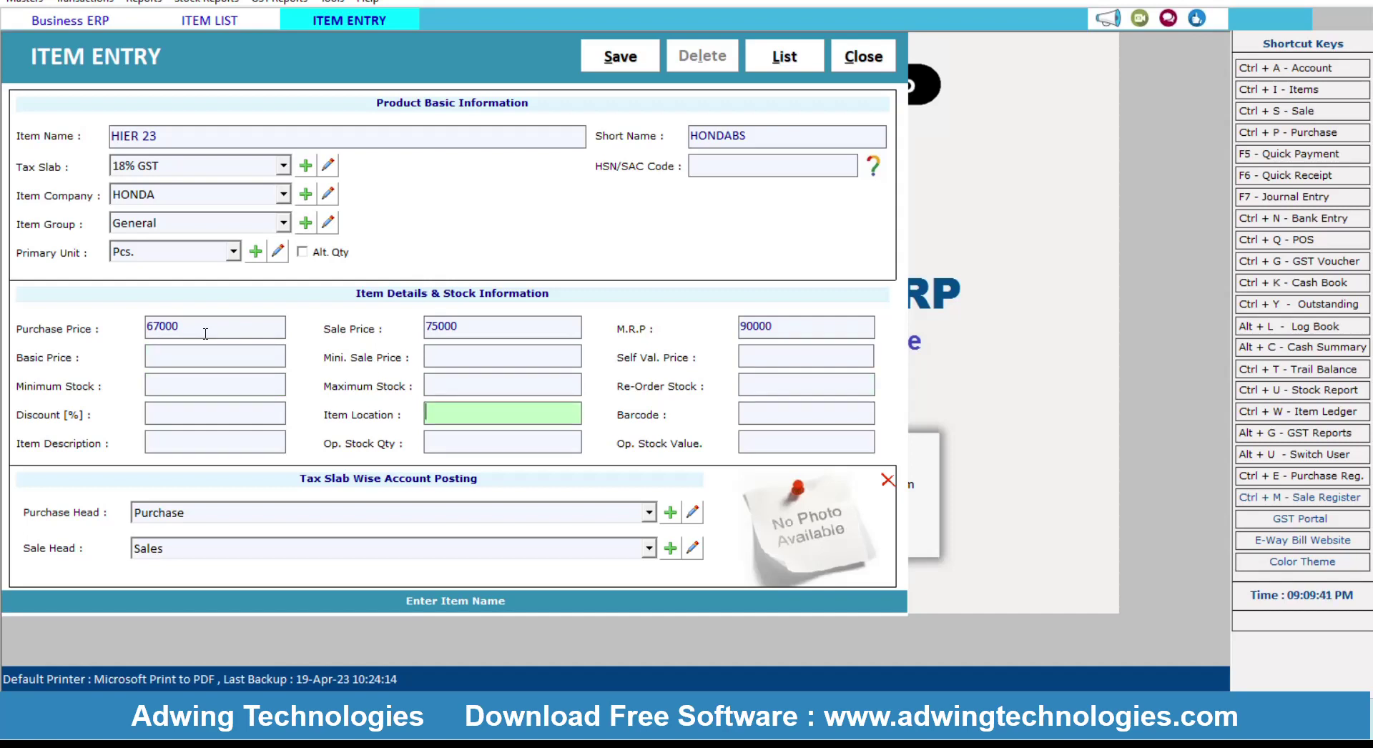
pyautogui.press('Return')
pyautogui.press('Return')
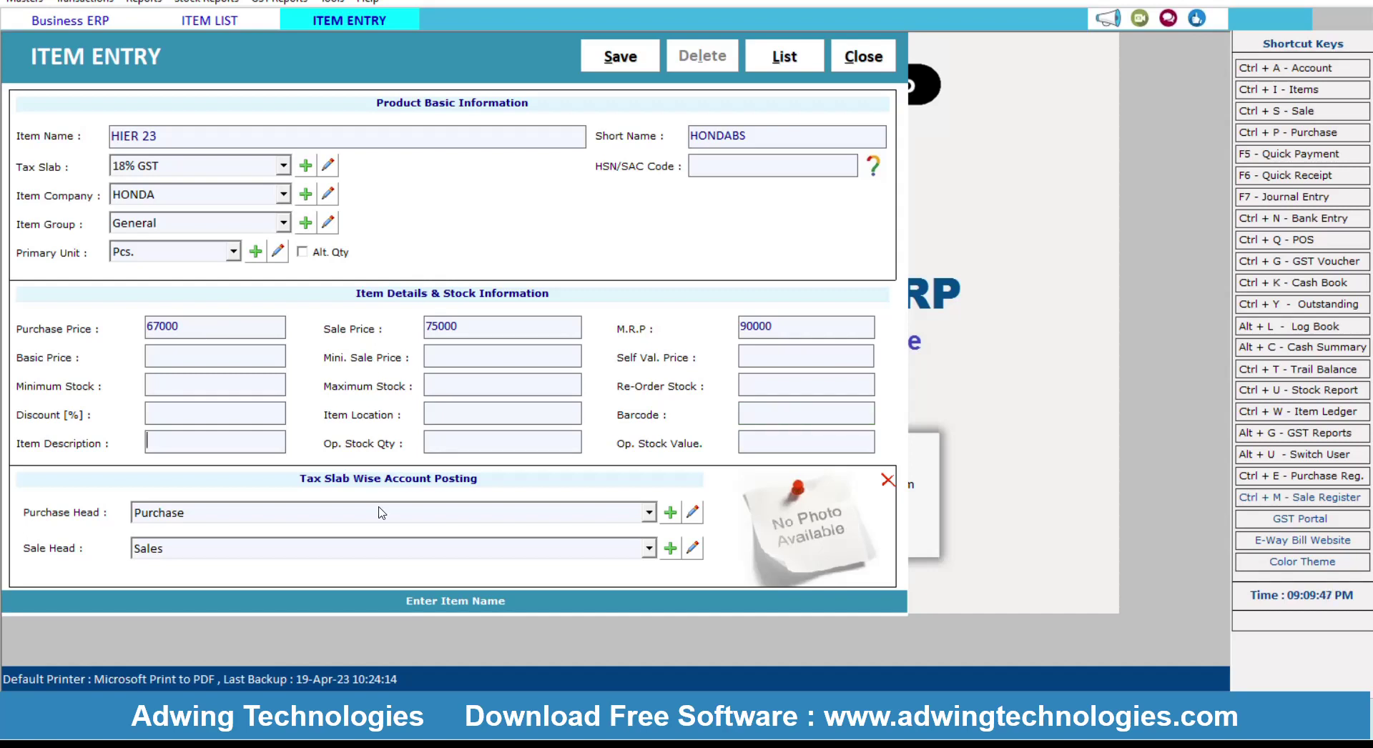
pyautogui.click(793, 420)
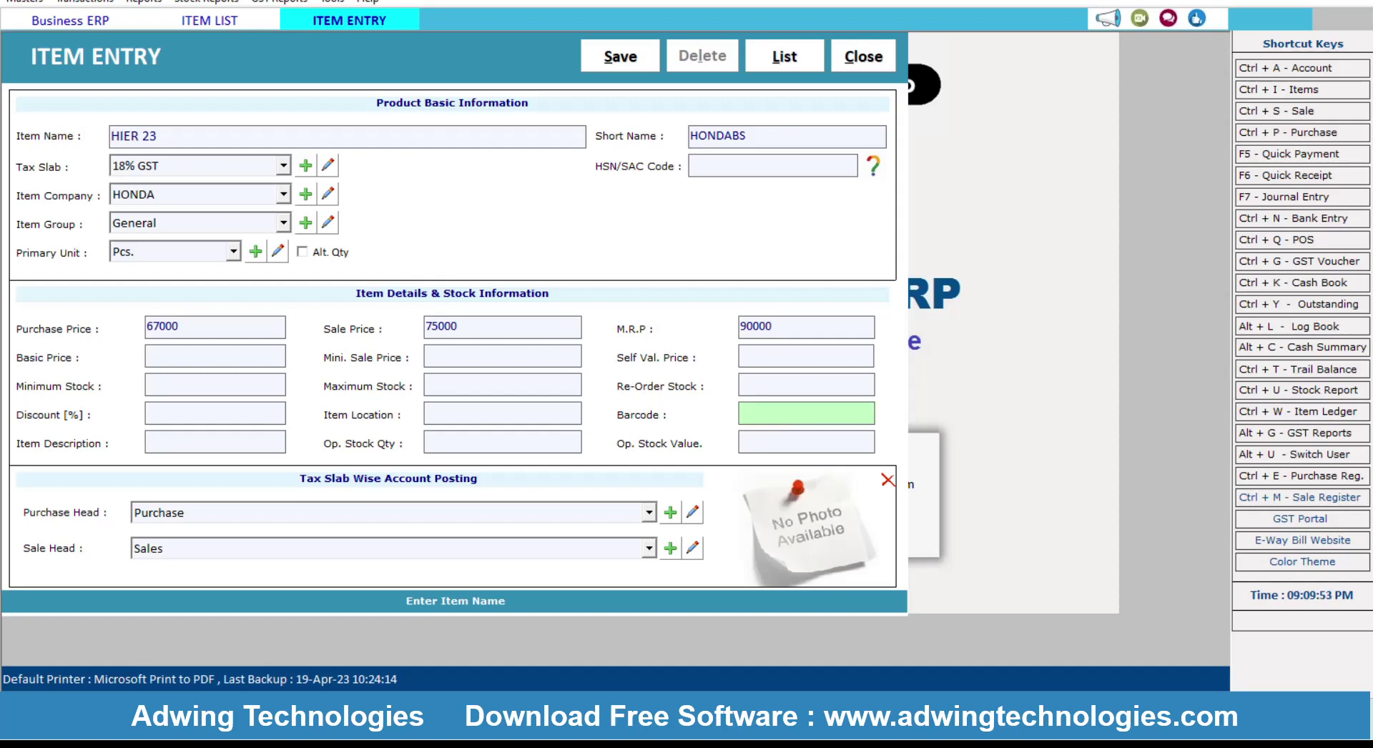
pyautogui.click(243, 445)
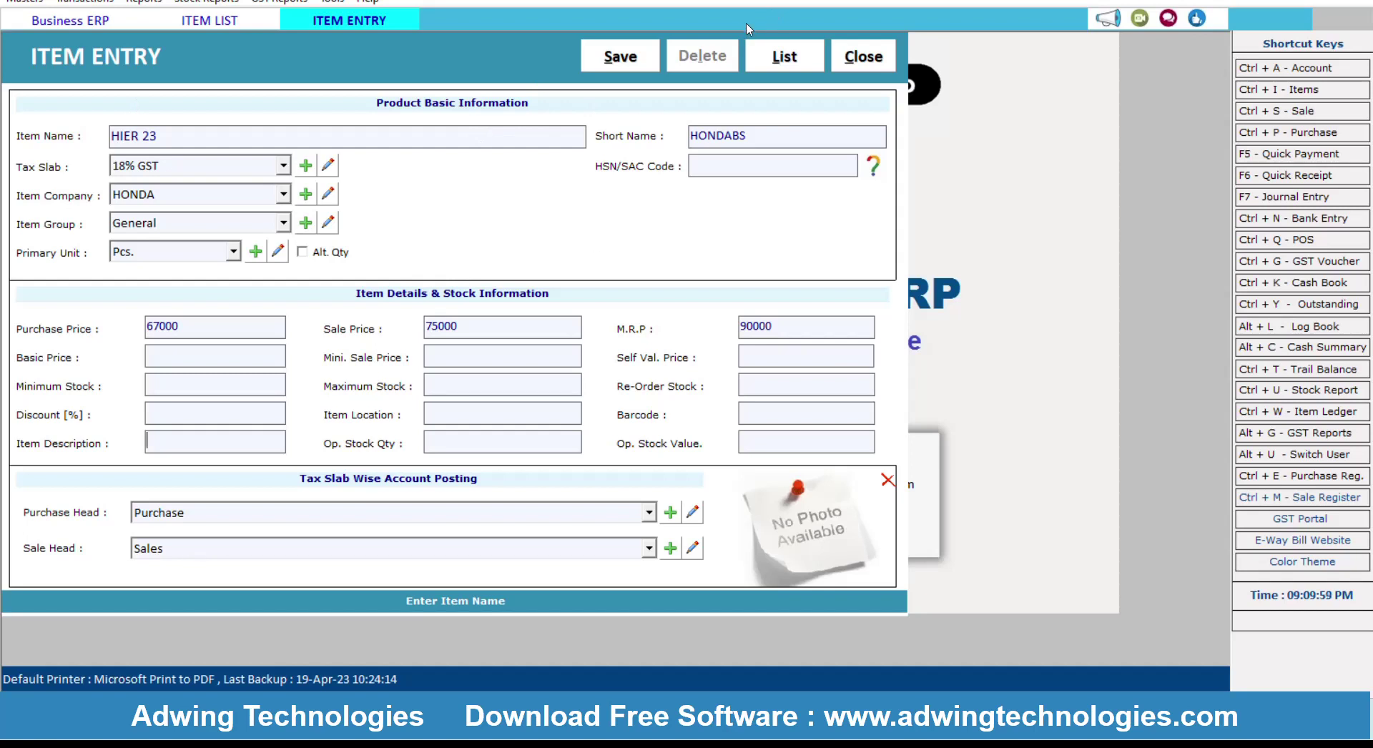
# - Save the new item, close its entry form and reopen the item list to check the entry
pyautogui.click(607, 56)
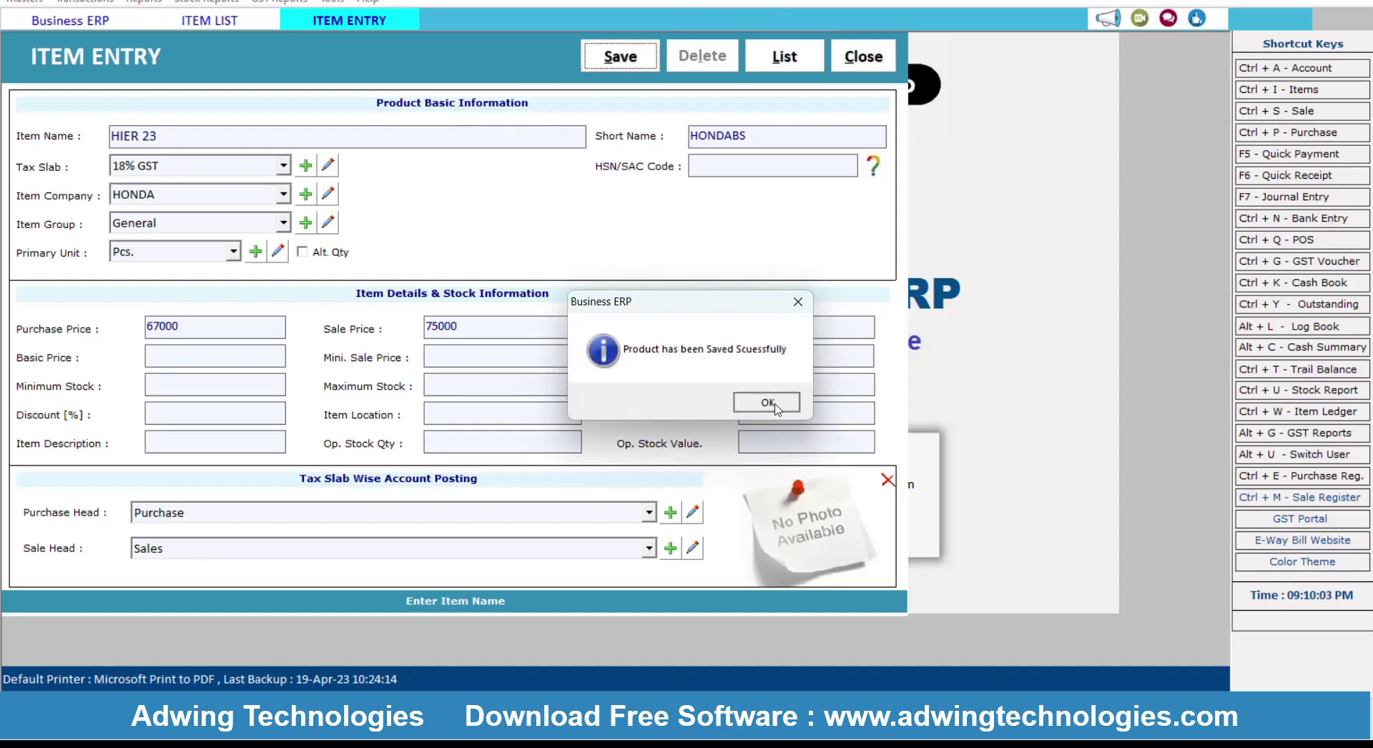
pyautogui.click(776, 405)
pyautogui.click(814, 61)
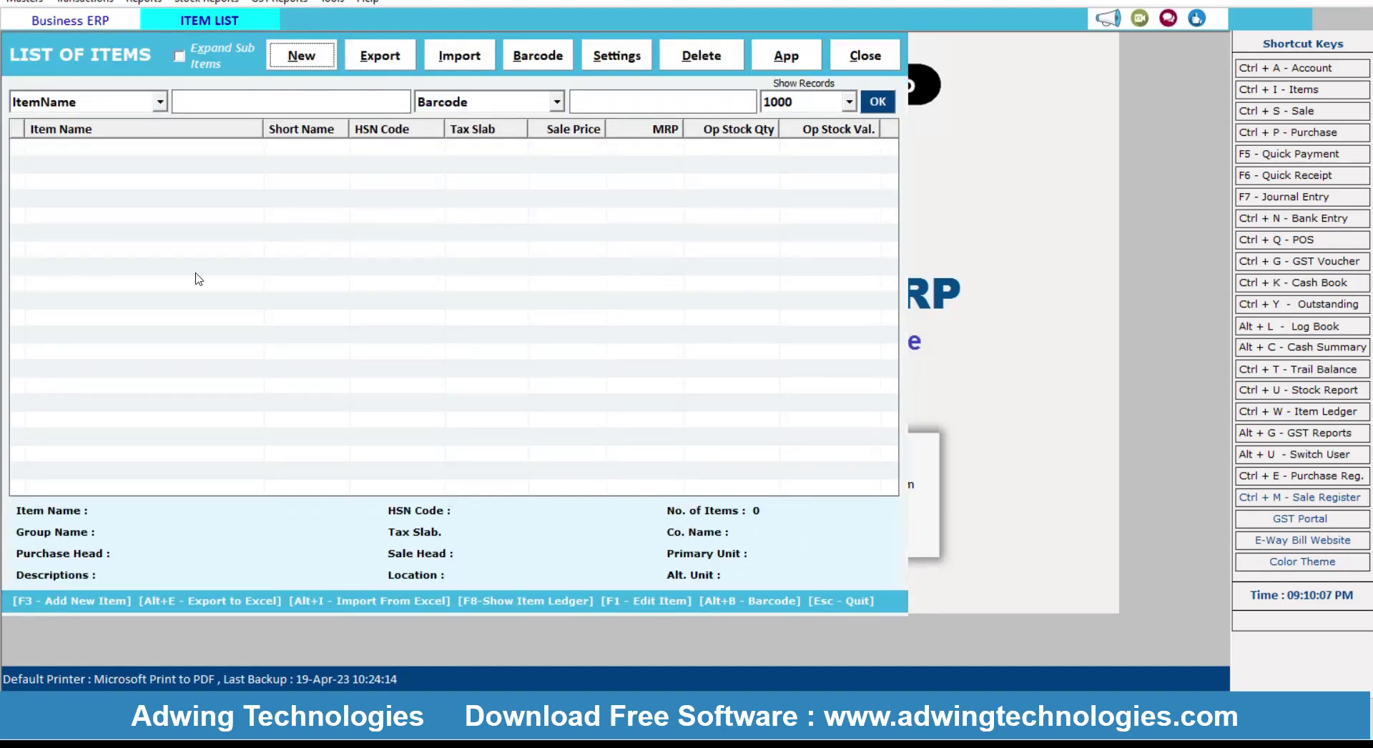
pyautogui.click(872, 60)
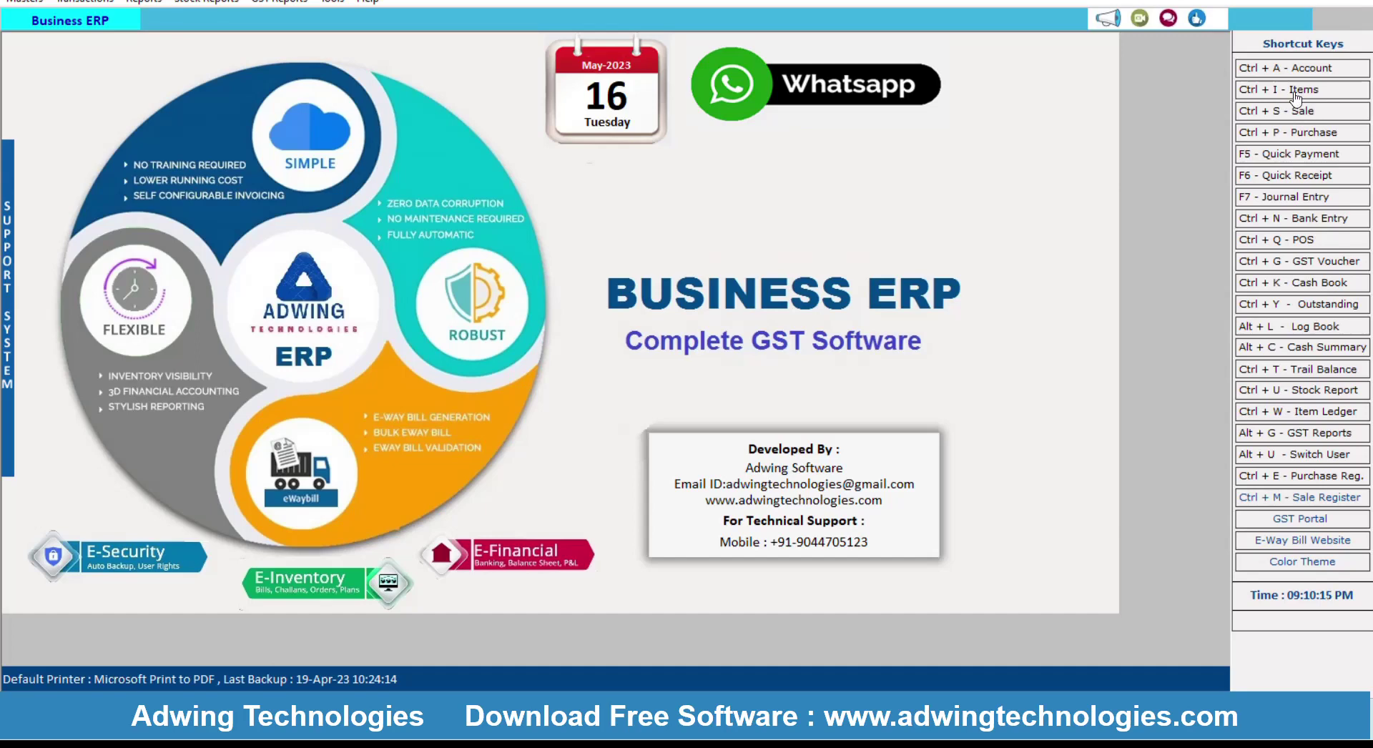
pyautogui.click(1296, 93)
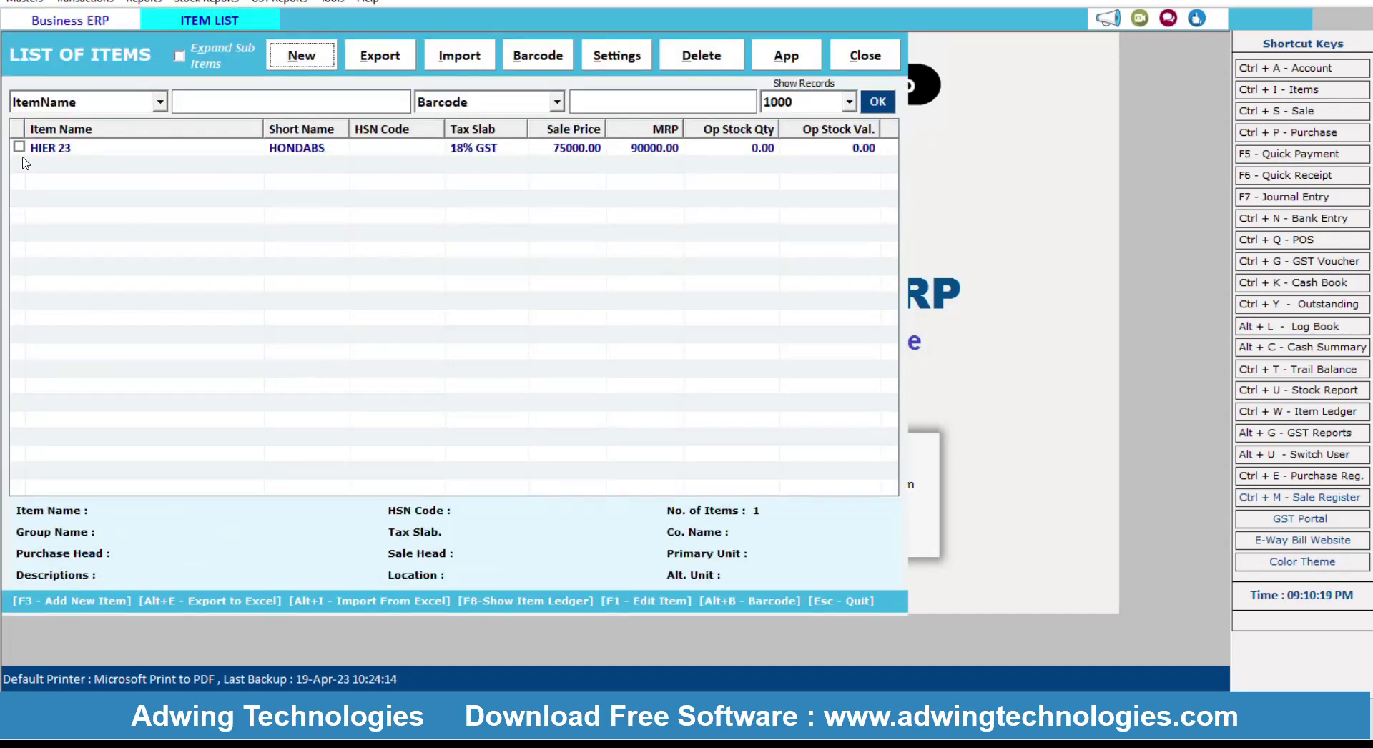
# - Load HIER 23 into the barcode label form, set its label quantity to 10, and close the form without printing
pyautogui.click(19, 147)
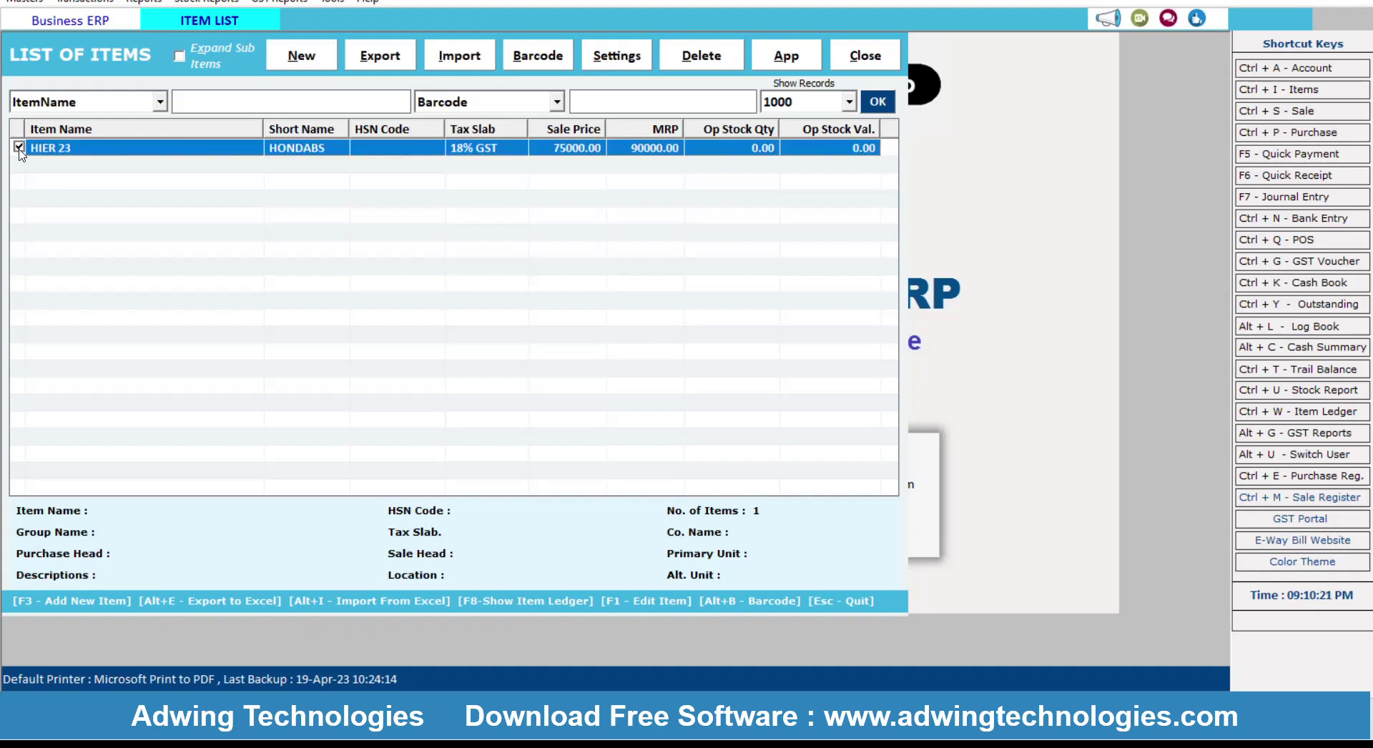
pyautogui.click(545, 63)
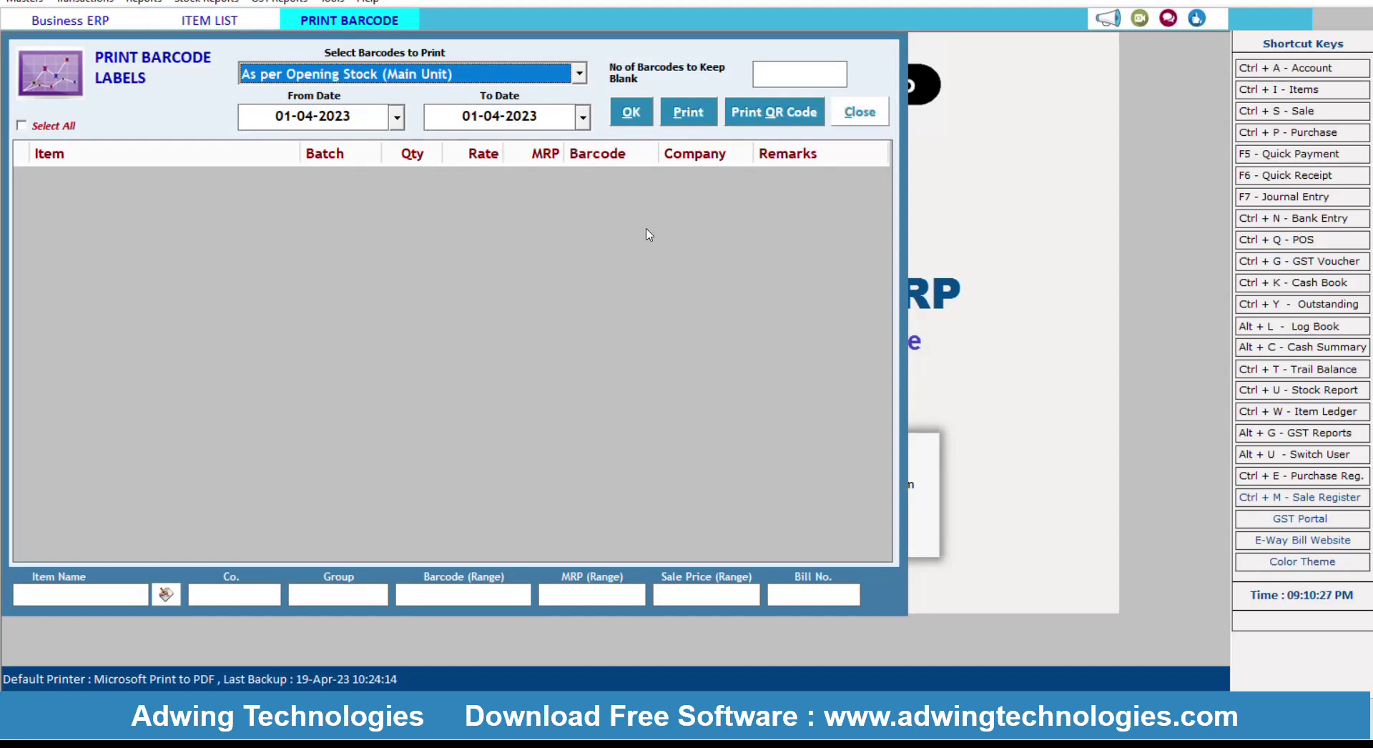
pyautogui.click(641, 116)
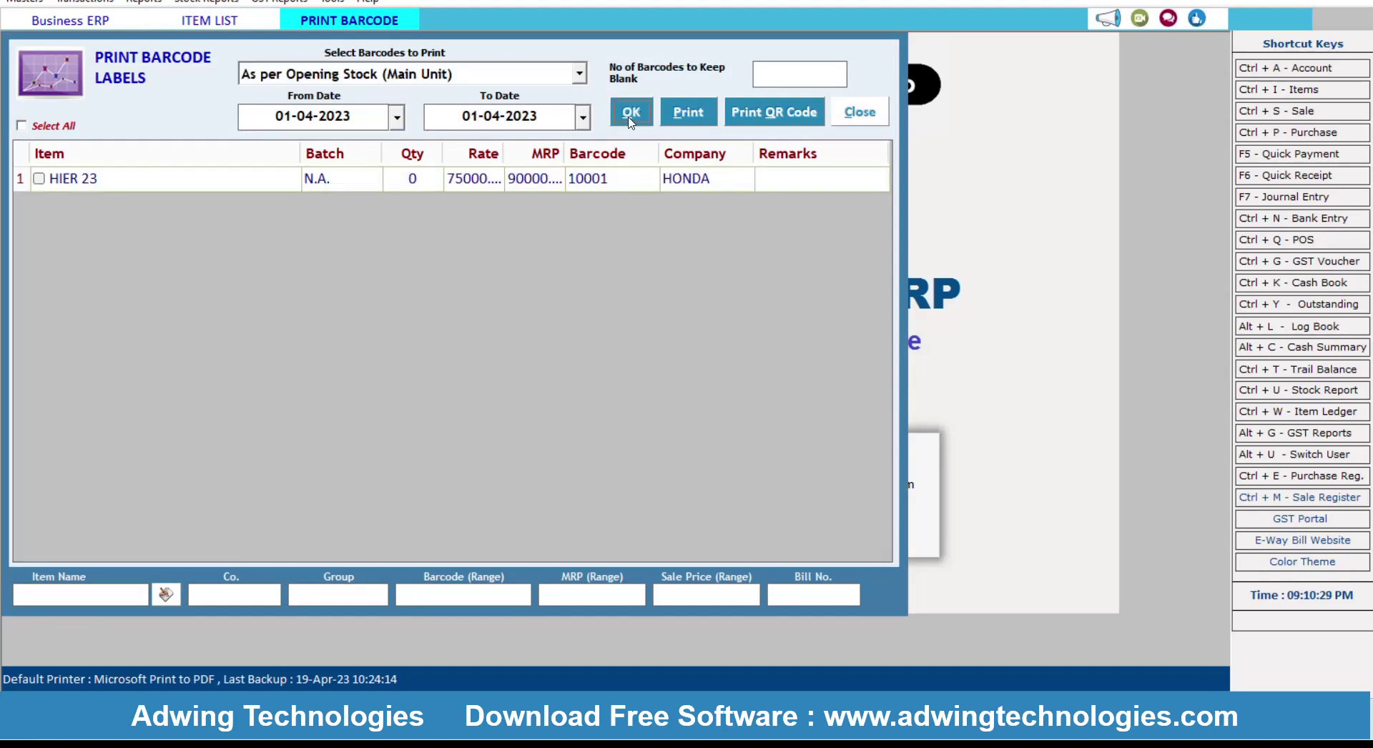
pyautogui.click(38, 179)
pyautogui.click(413, 178)
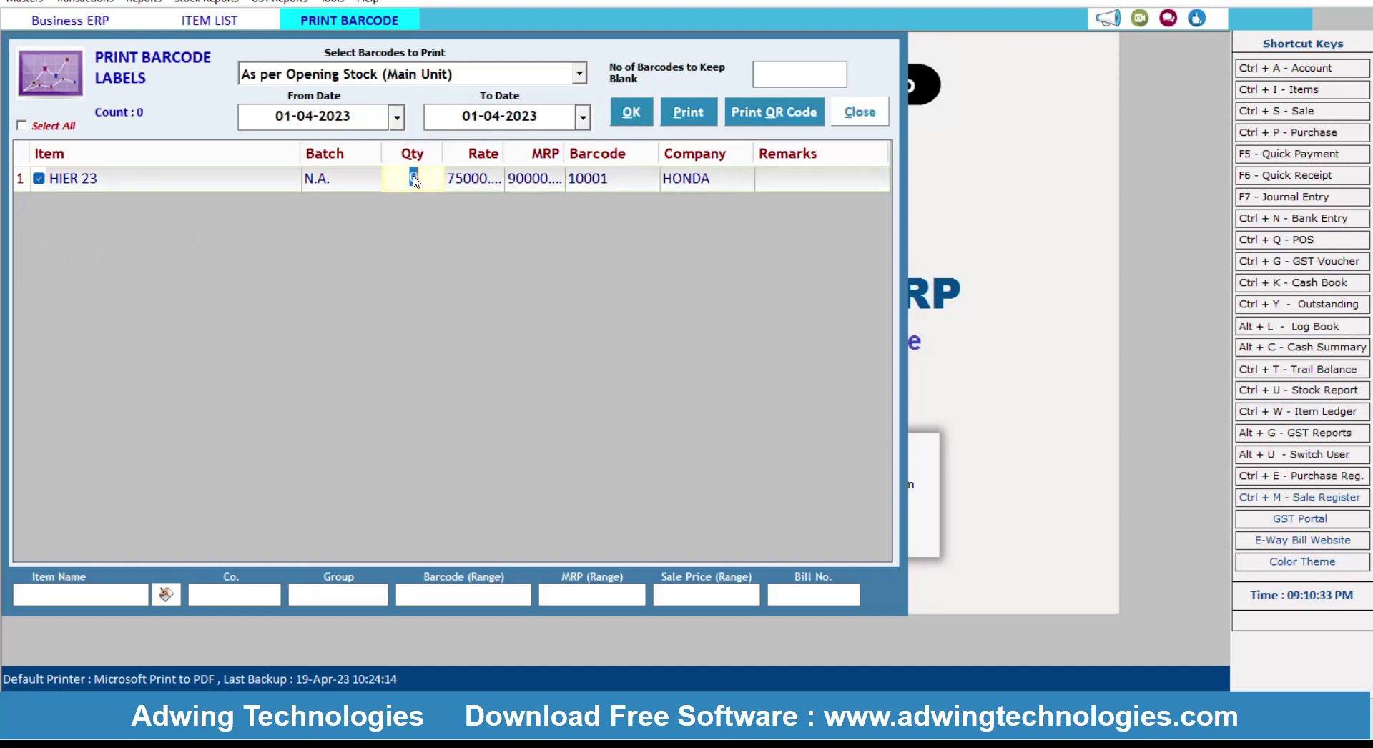
pyautogui.write('10')
pyautogui.press('Return')
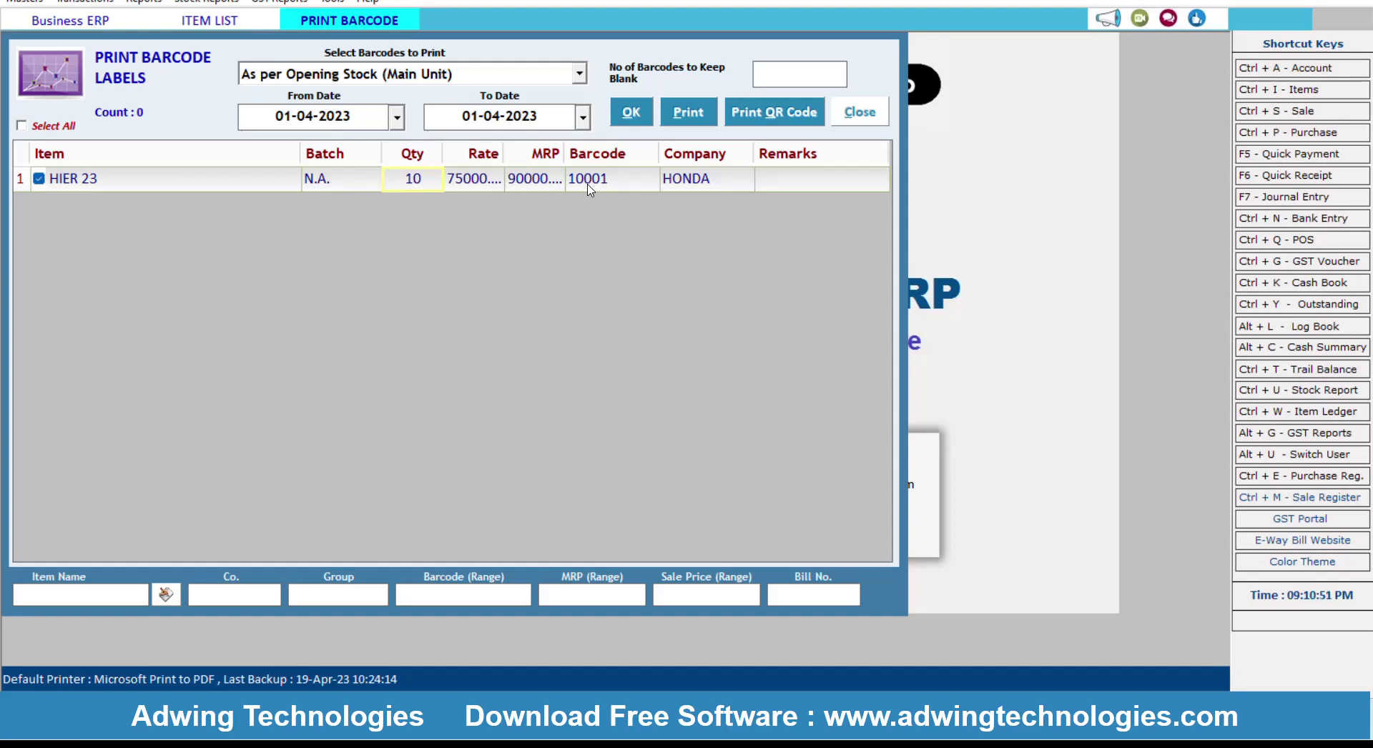
pyautogui.click(855, 118)
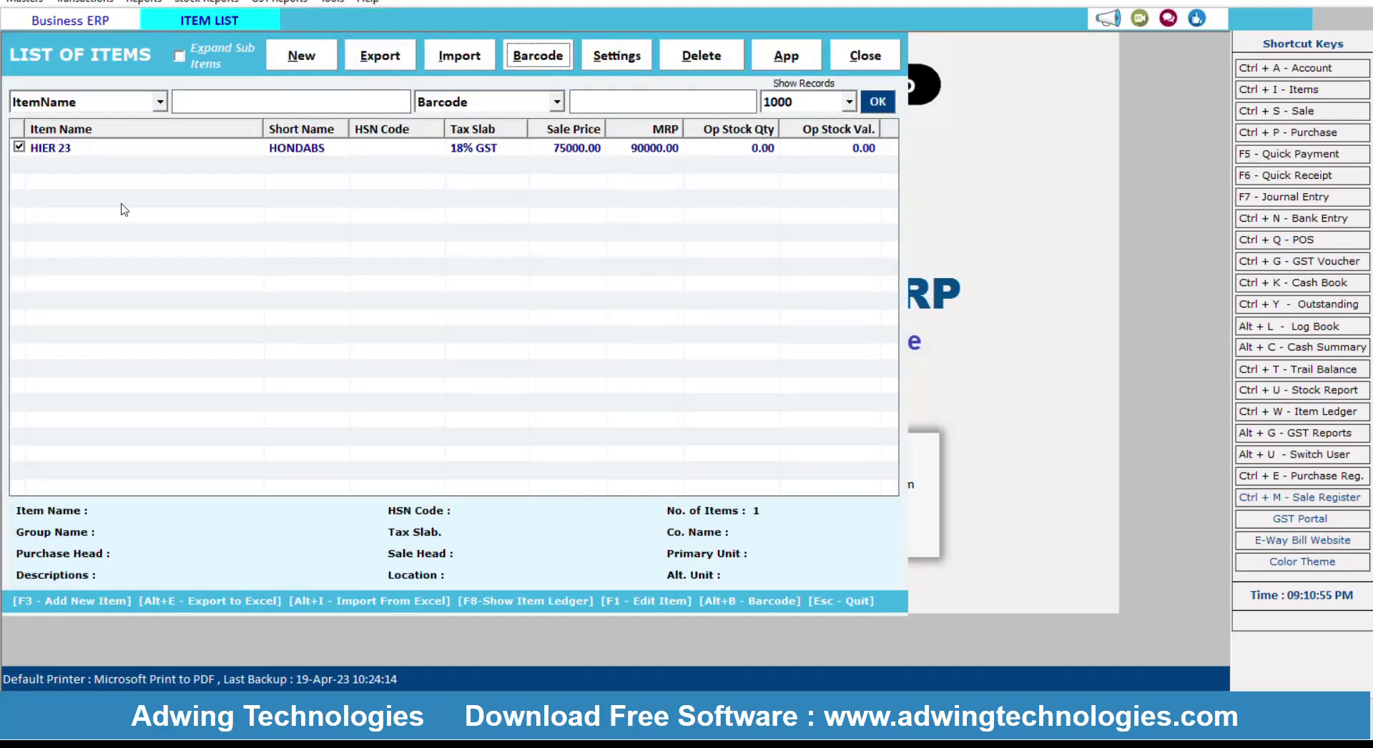
# - Examine the item settings and the serial number tracking configuration, and close them without applying anything
pyautogui.click(622, 57)
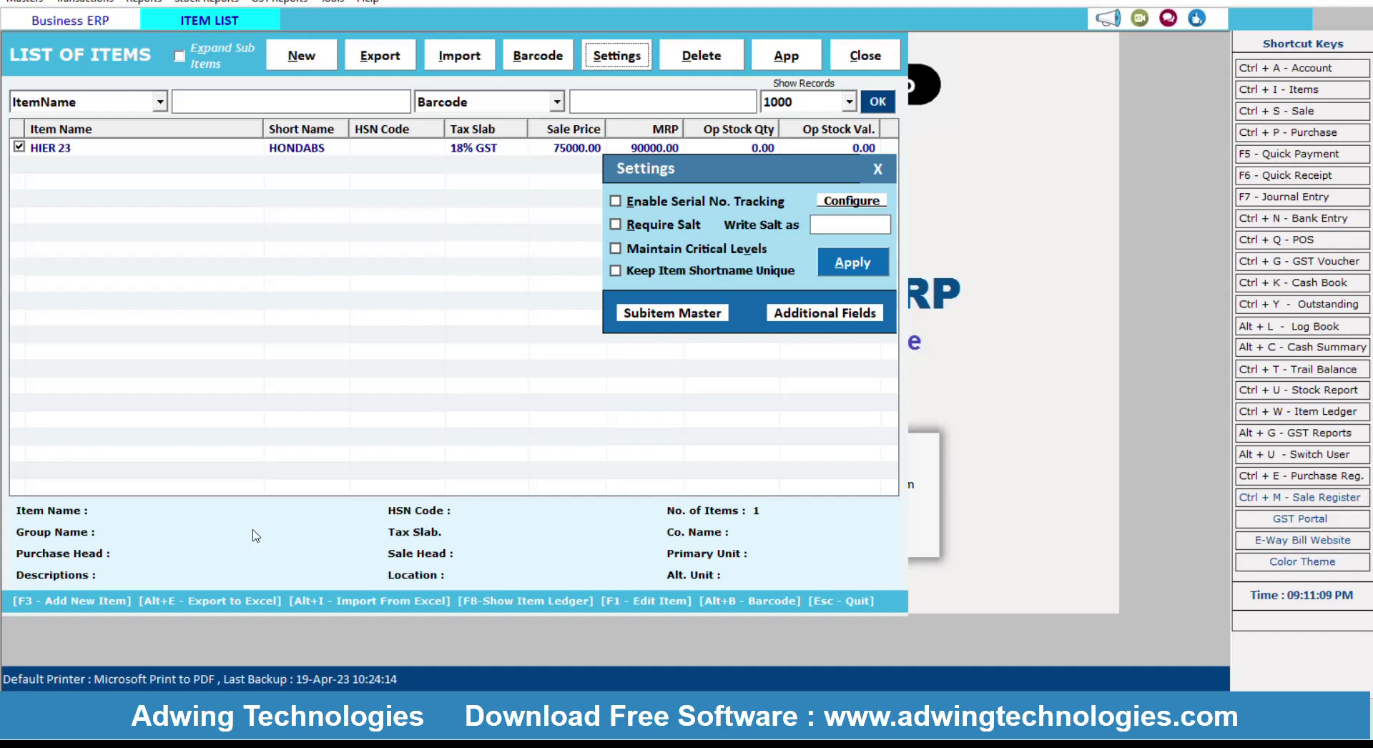
pyautogui.click(619, 204)
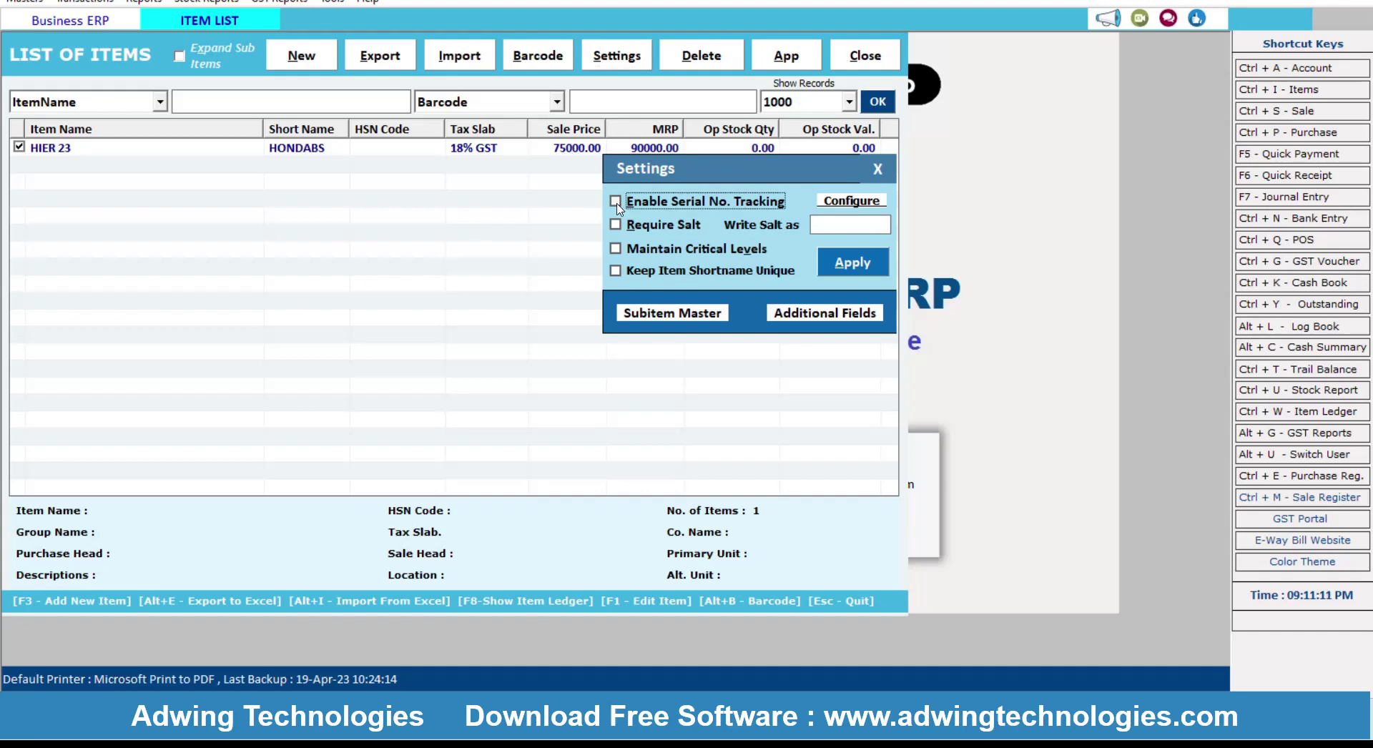
pyautogui.click(851, 206)
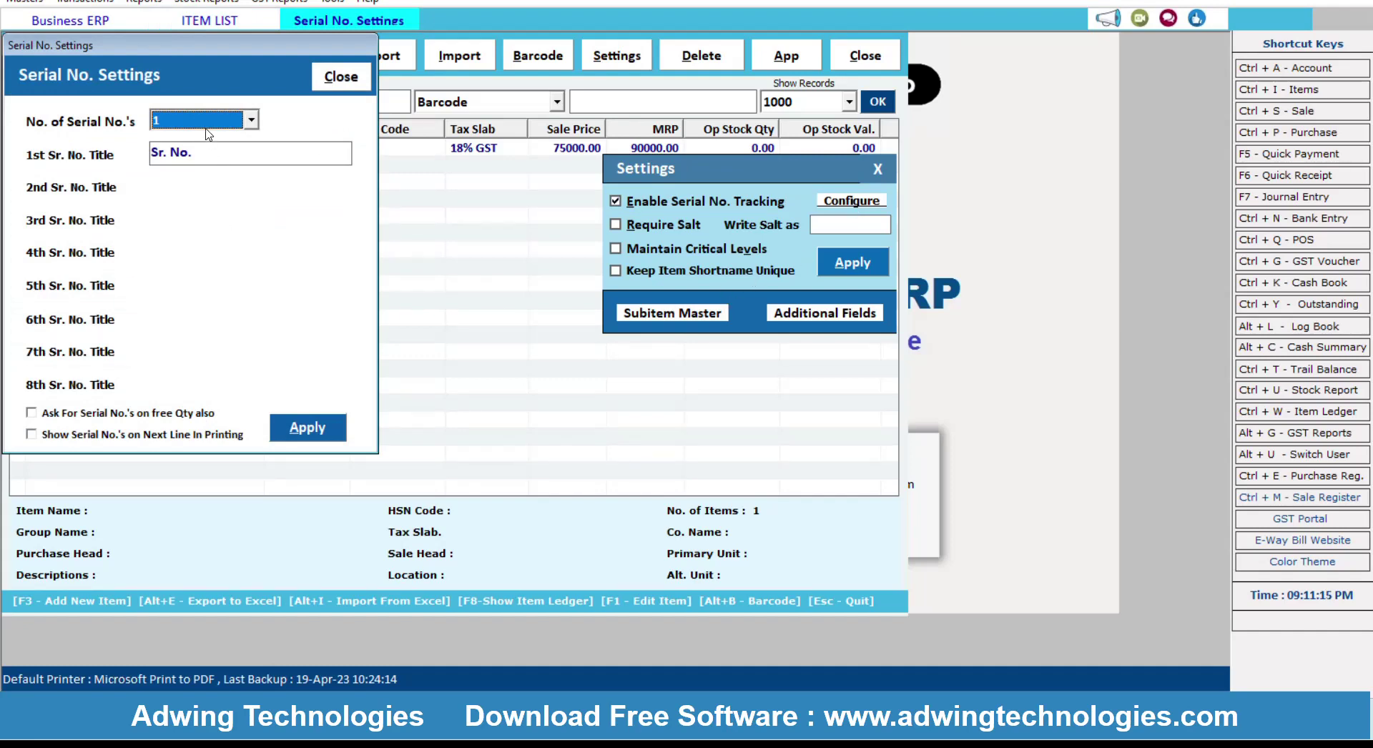
pyautogui.click(342, 77)
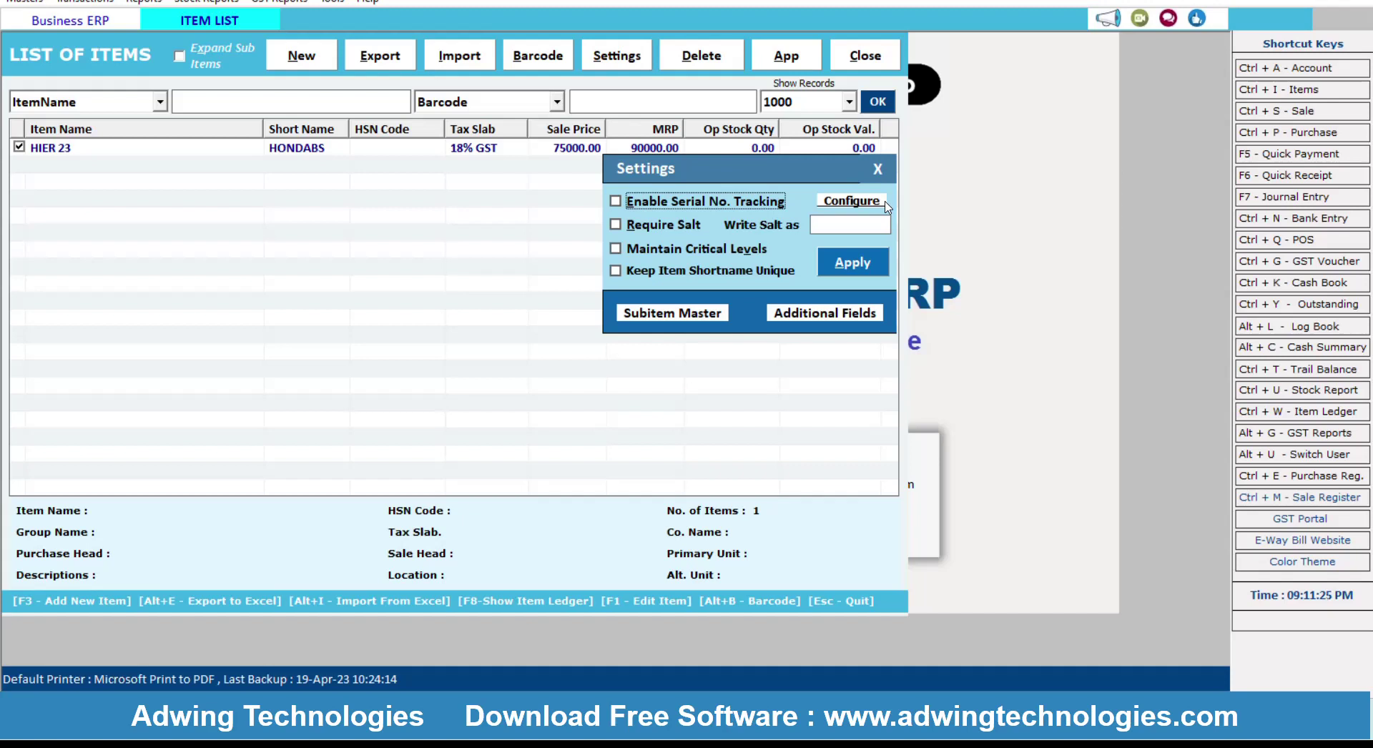
pyautogui.click(878, 170)
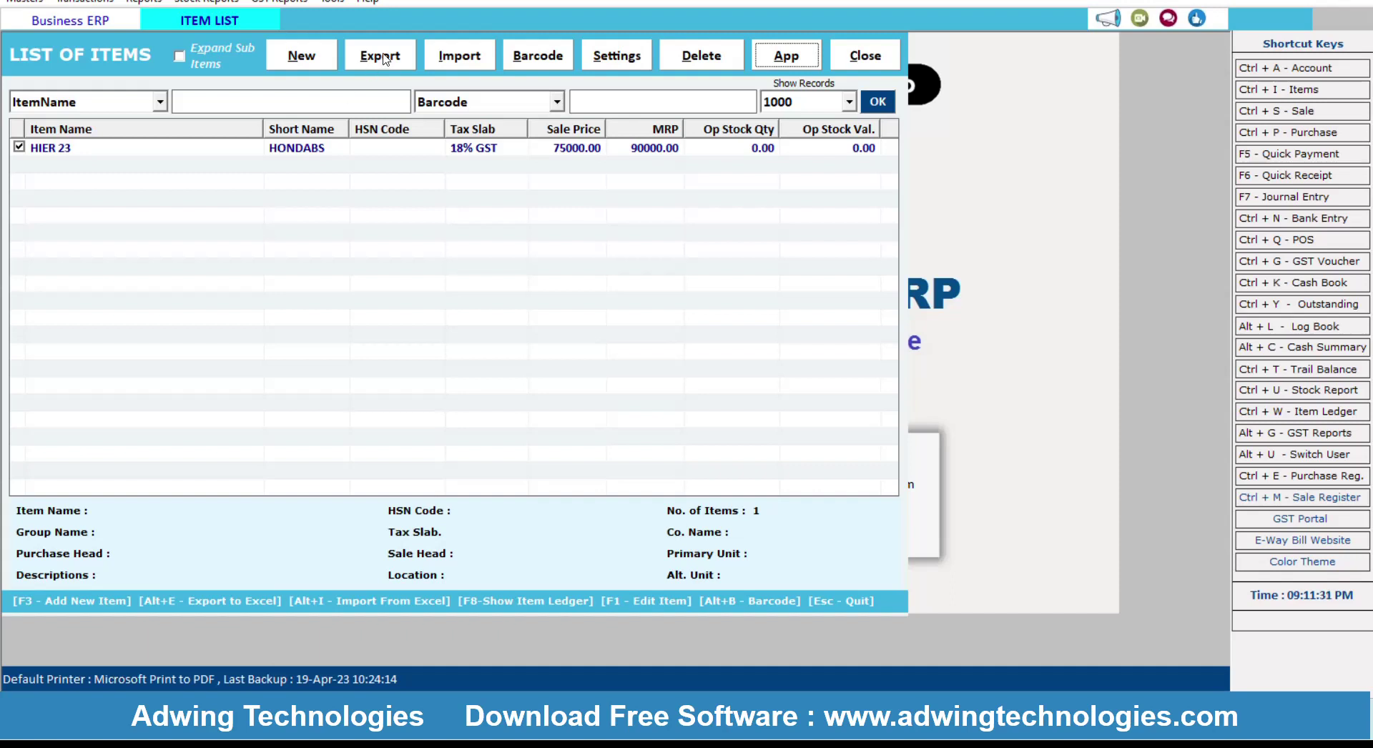
# - Examine the Excel import and export options for items and close the item list
pyautogui.click(442, 62)
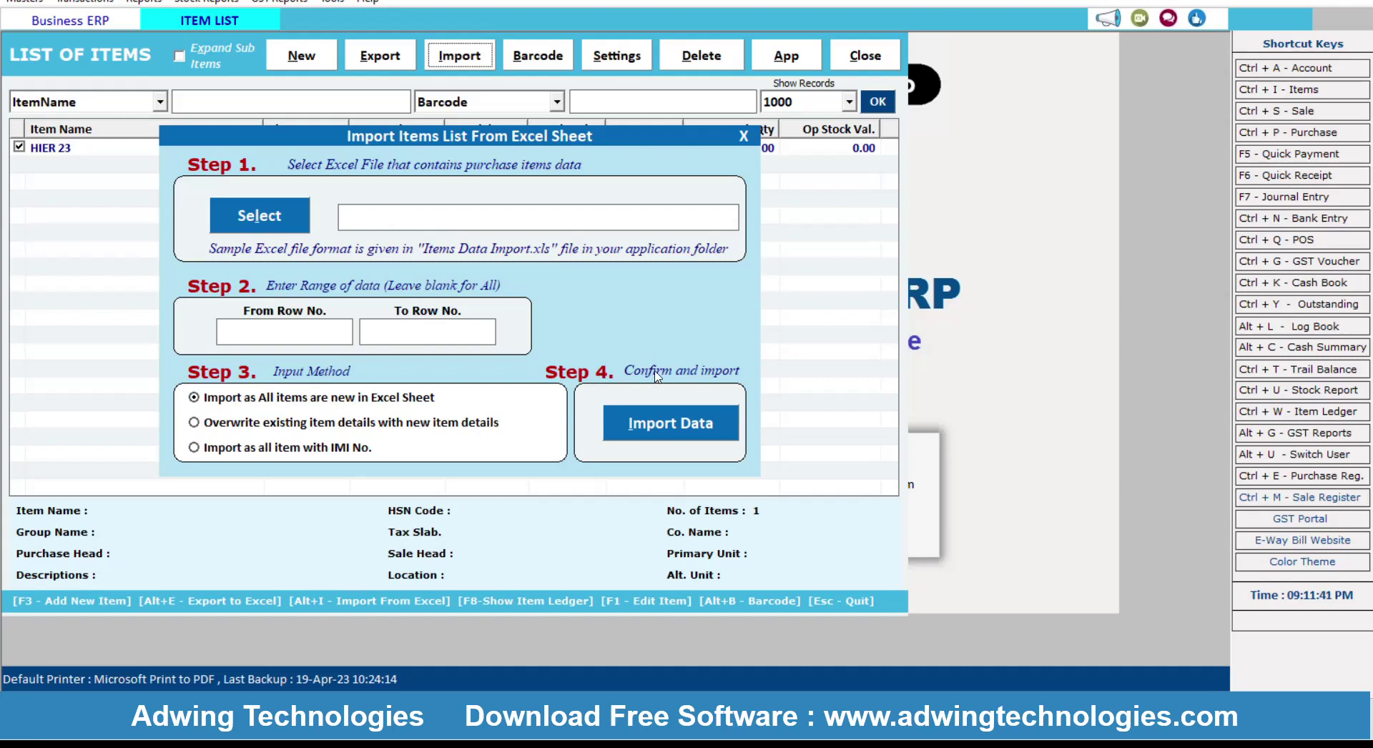
pyautogui.click(745, 138)
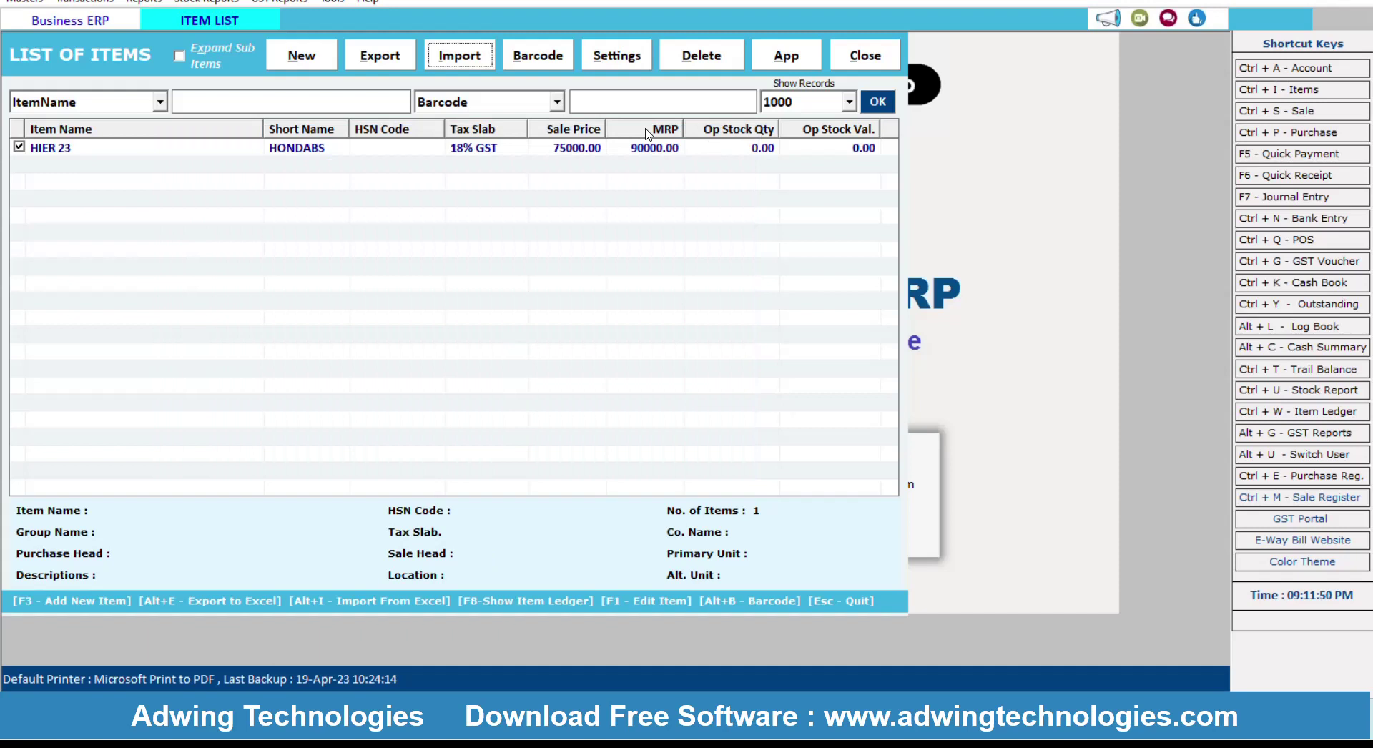
pyautogui.click(407, 57)
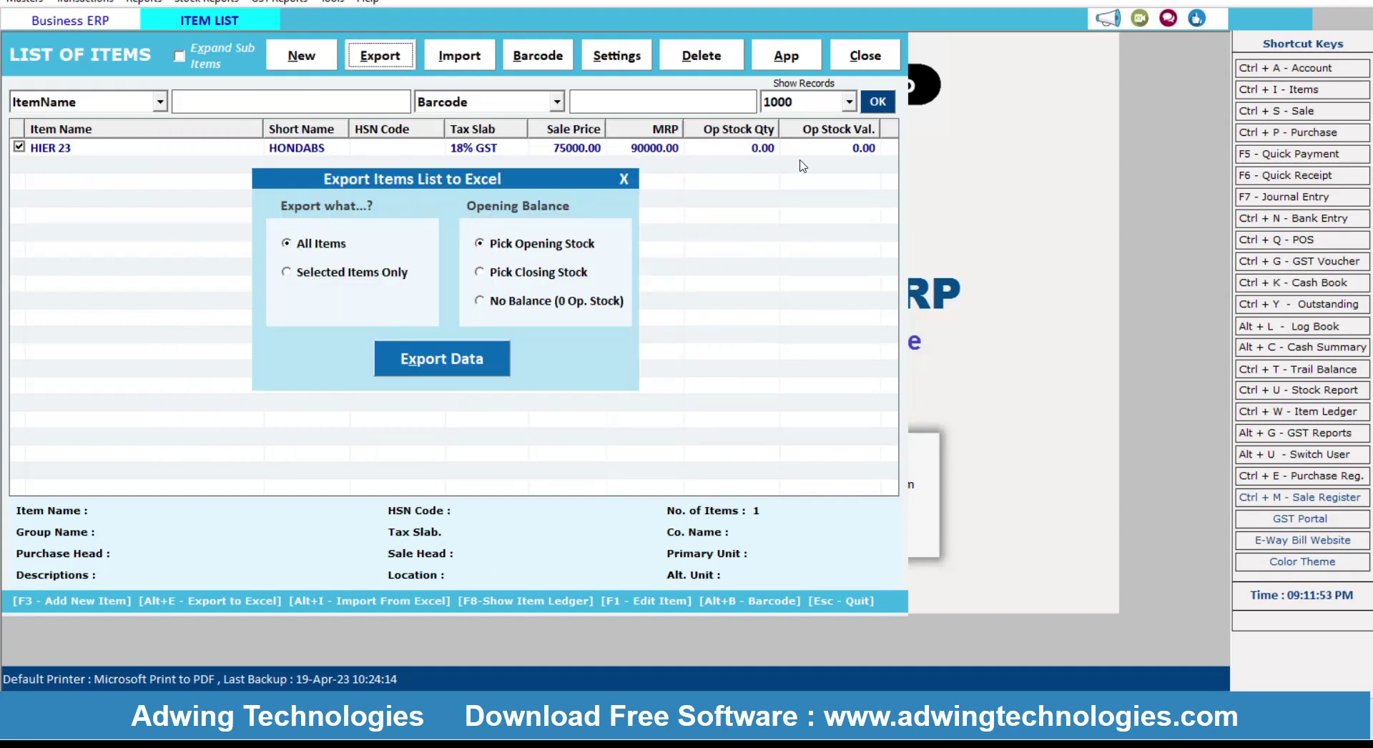
pyautogui.click(625, 180)
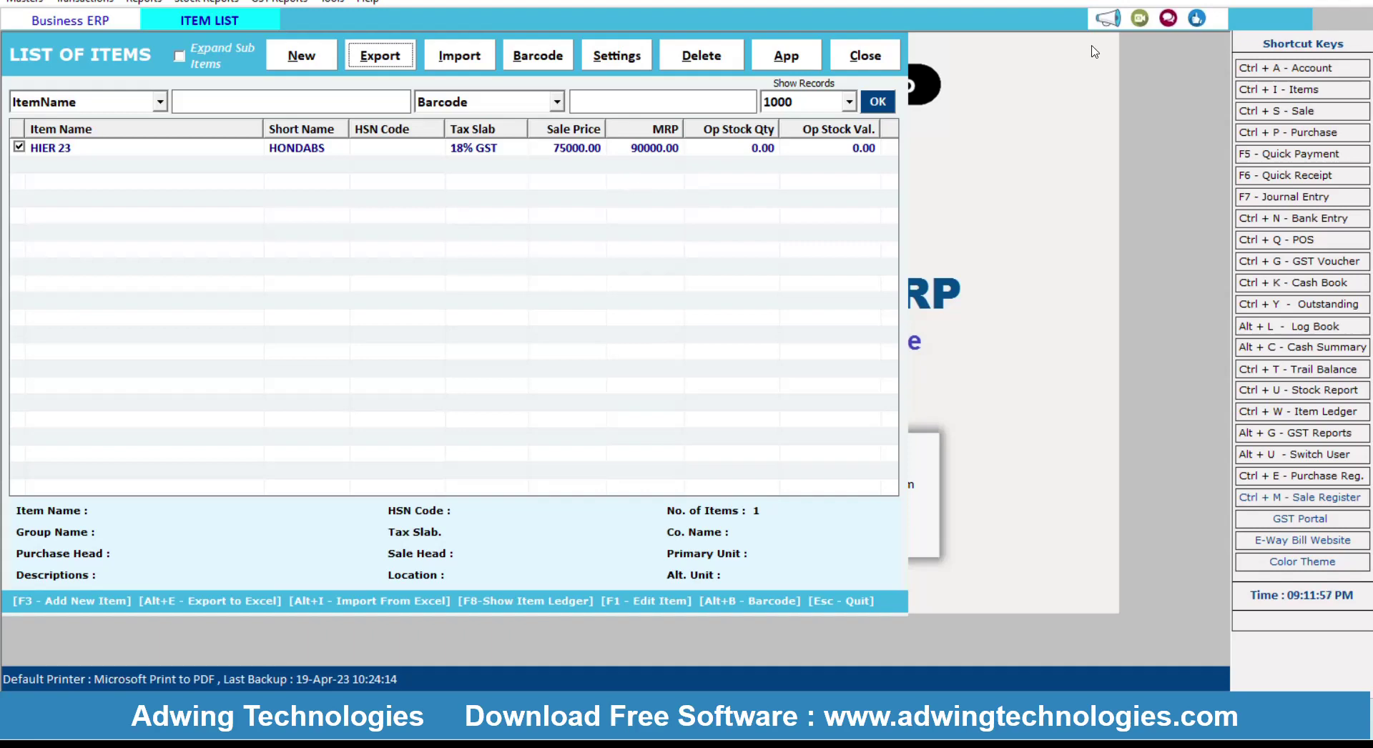
pyautogui.click(870, 58)
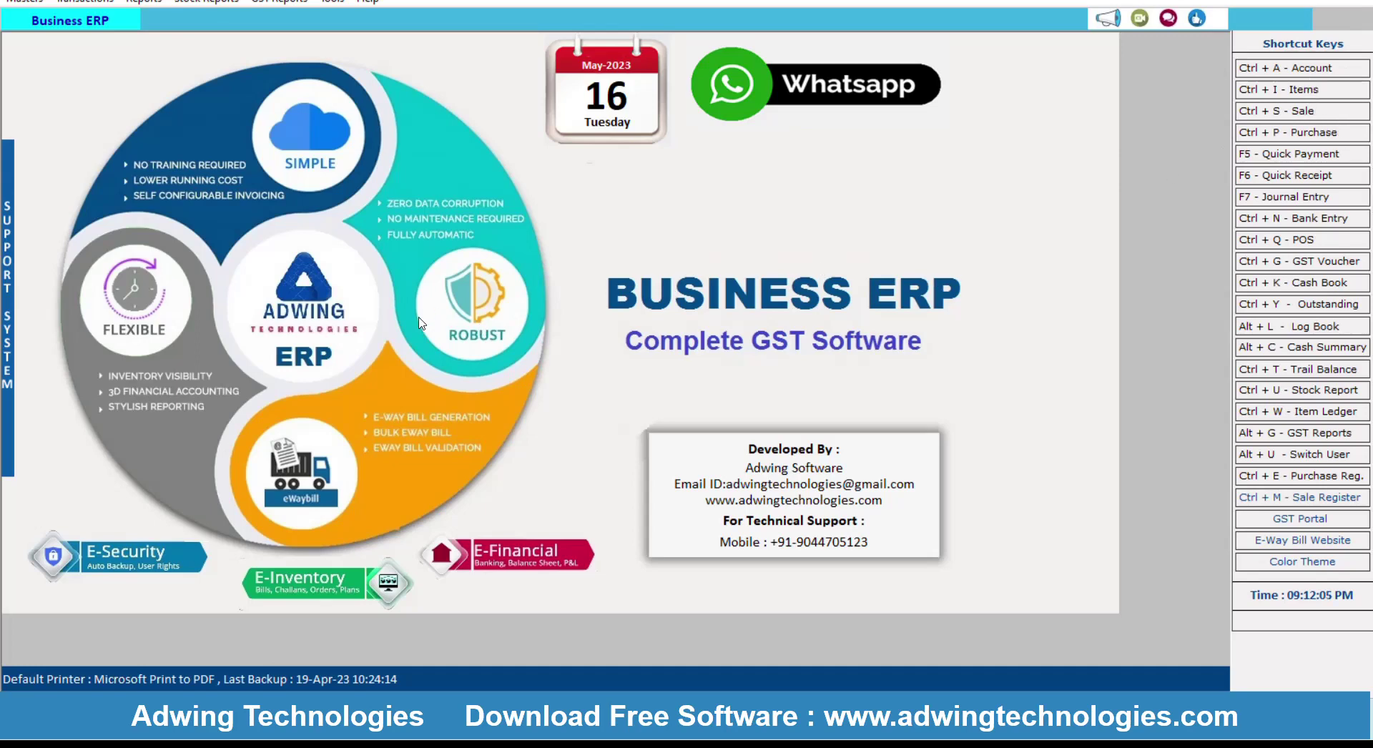
# - Start a new cheque book entry and create HDFC as its bank, saved in the Bank Accounts group
pyautogui.click(38, 4)
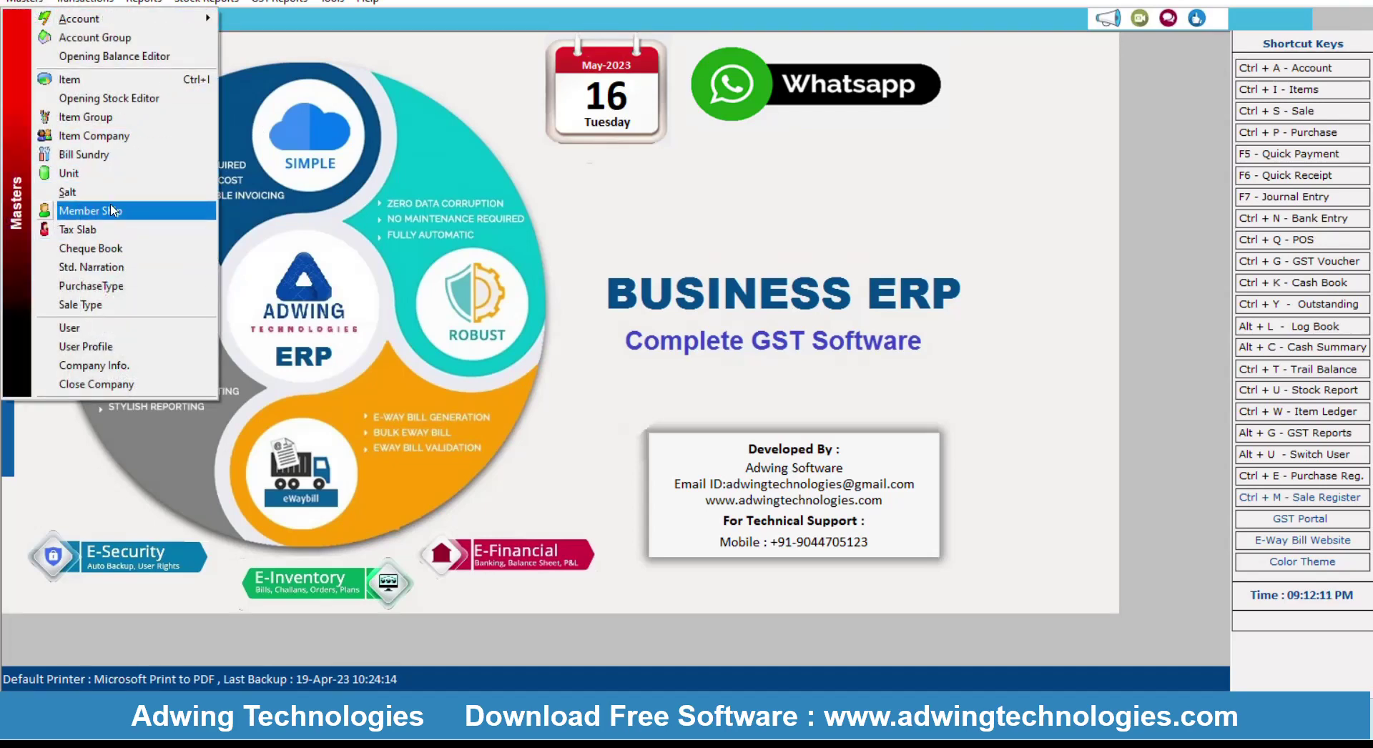
pyautogui.click(113, 253)
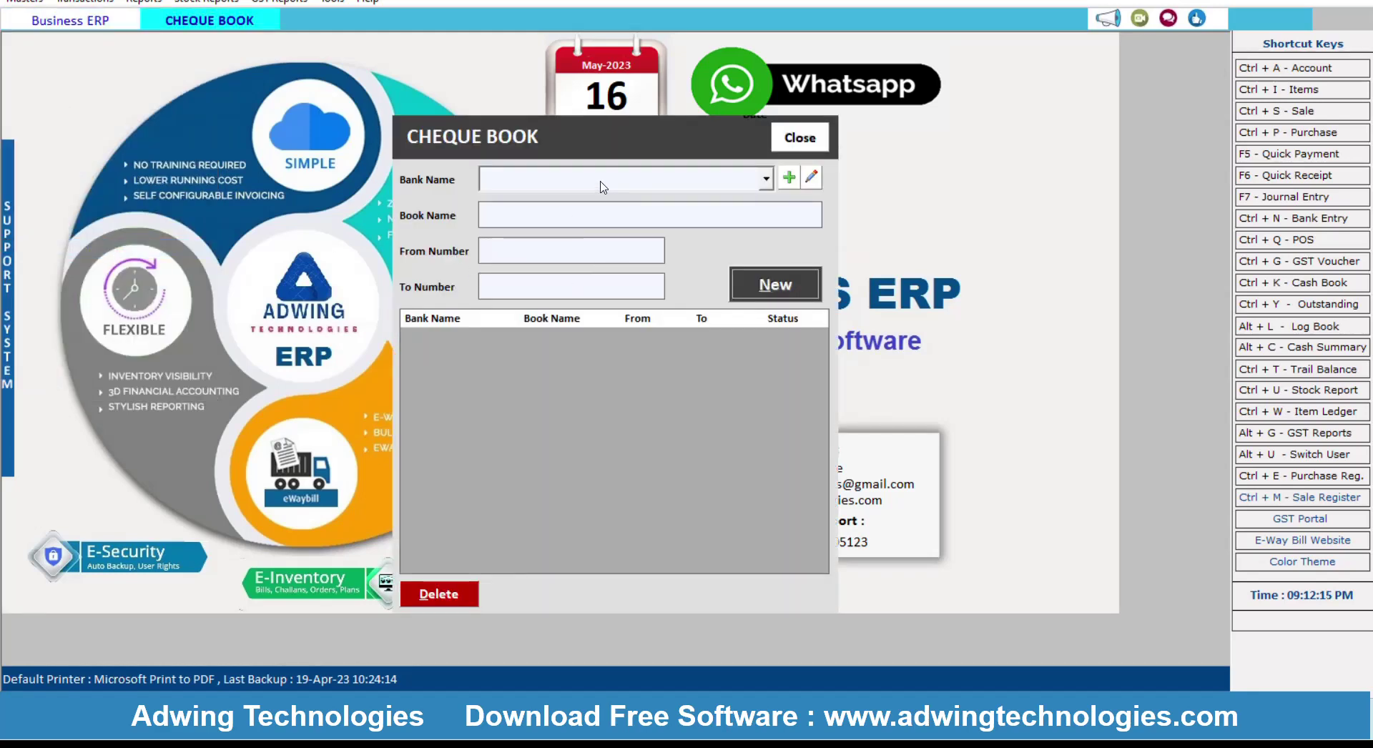
pyautogui.click(746, 301)
pyautogui.click(658, 182)
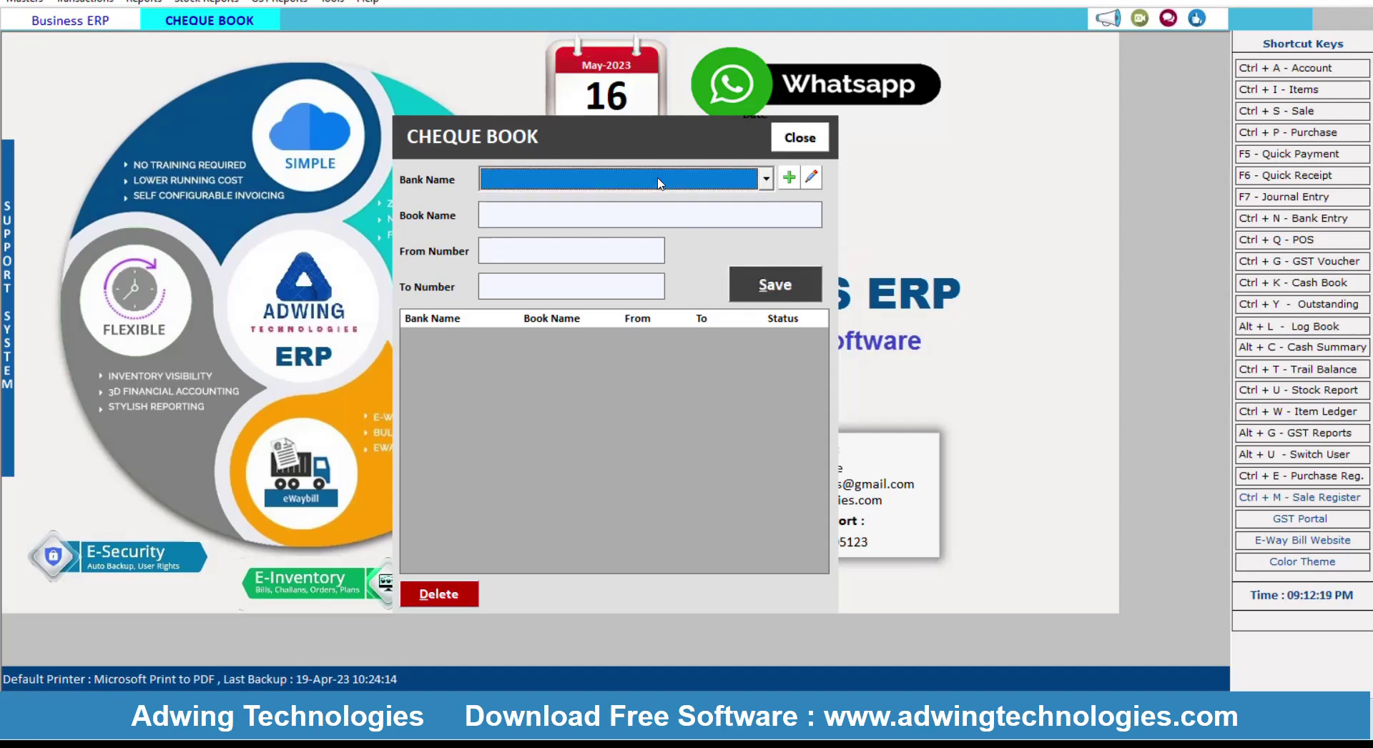
pyautogui.click(790, 179)
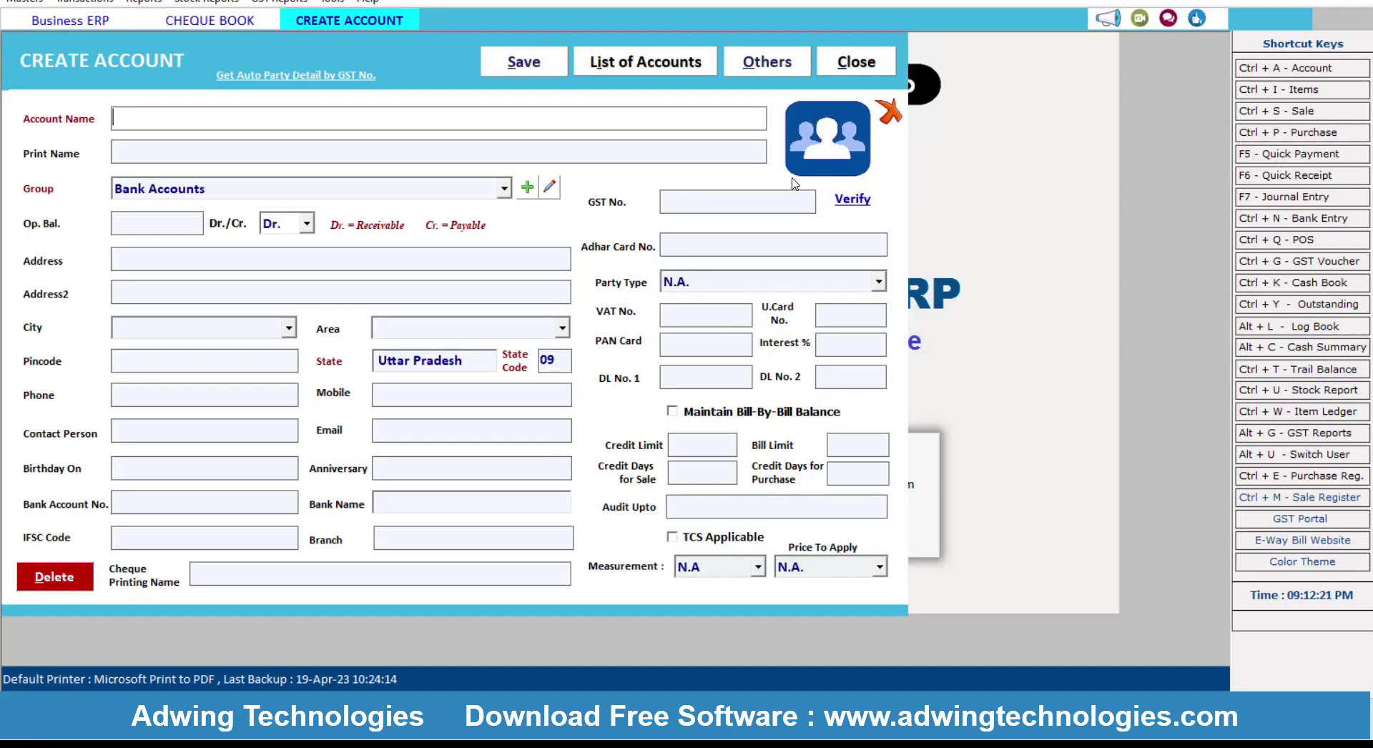
pyautogui.write('HDFC')
pyautogui.press('Return')
pyautogui.press('Return')
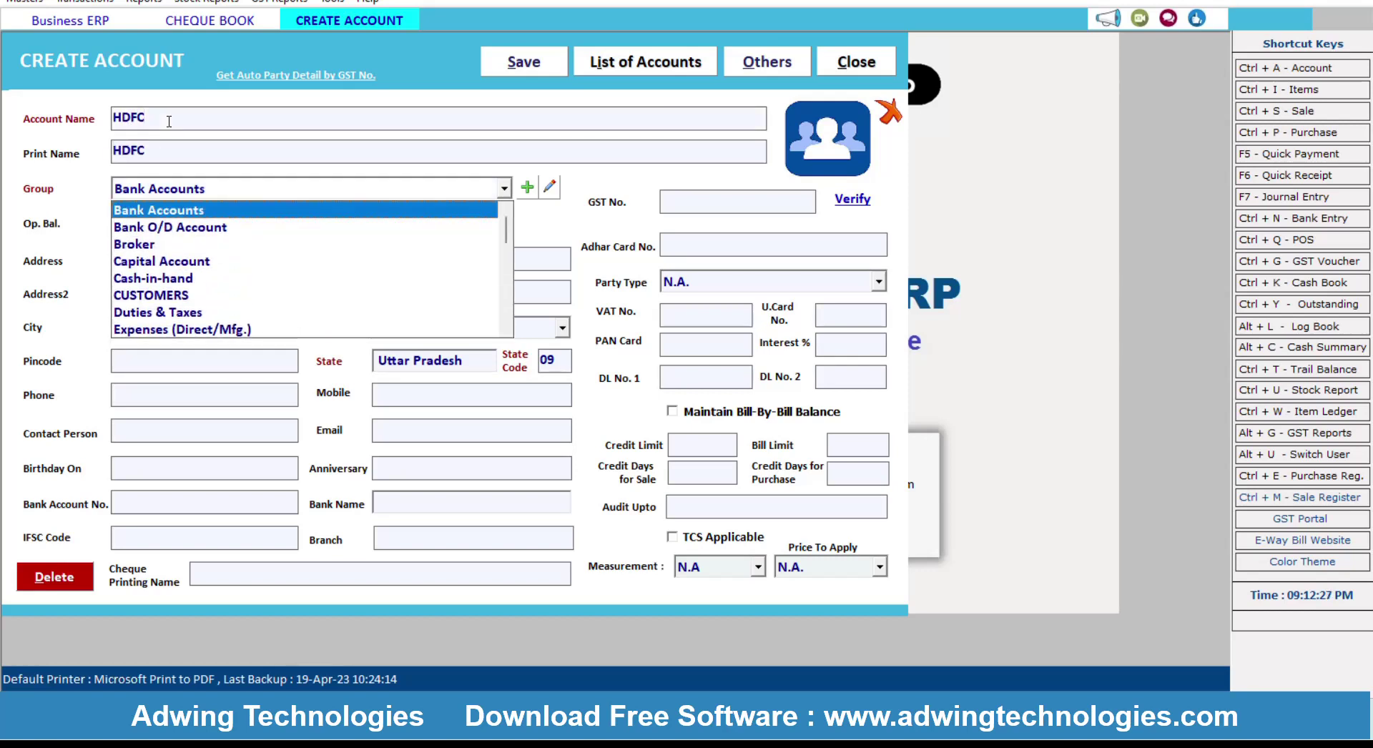
pyautogui.press('Return')
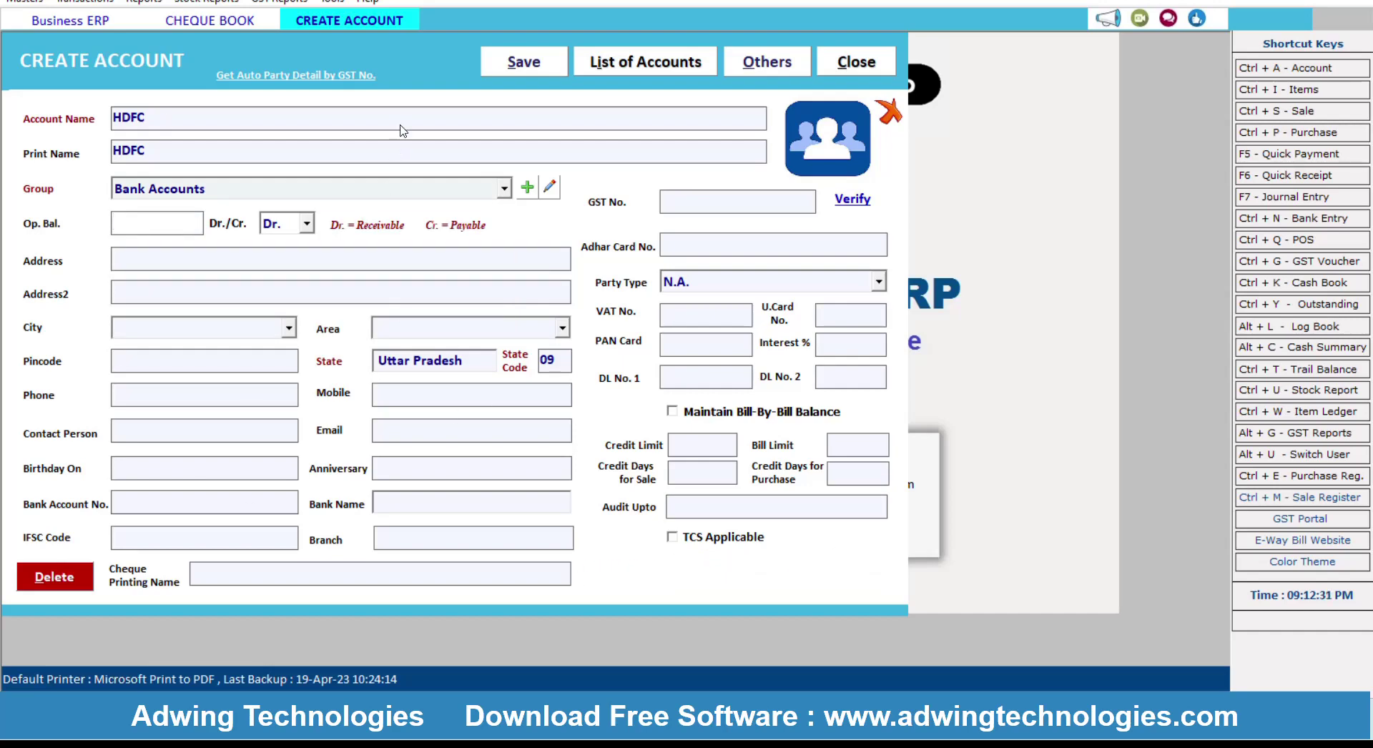
pyautogui.click(564, 65)
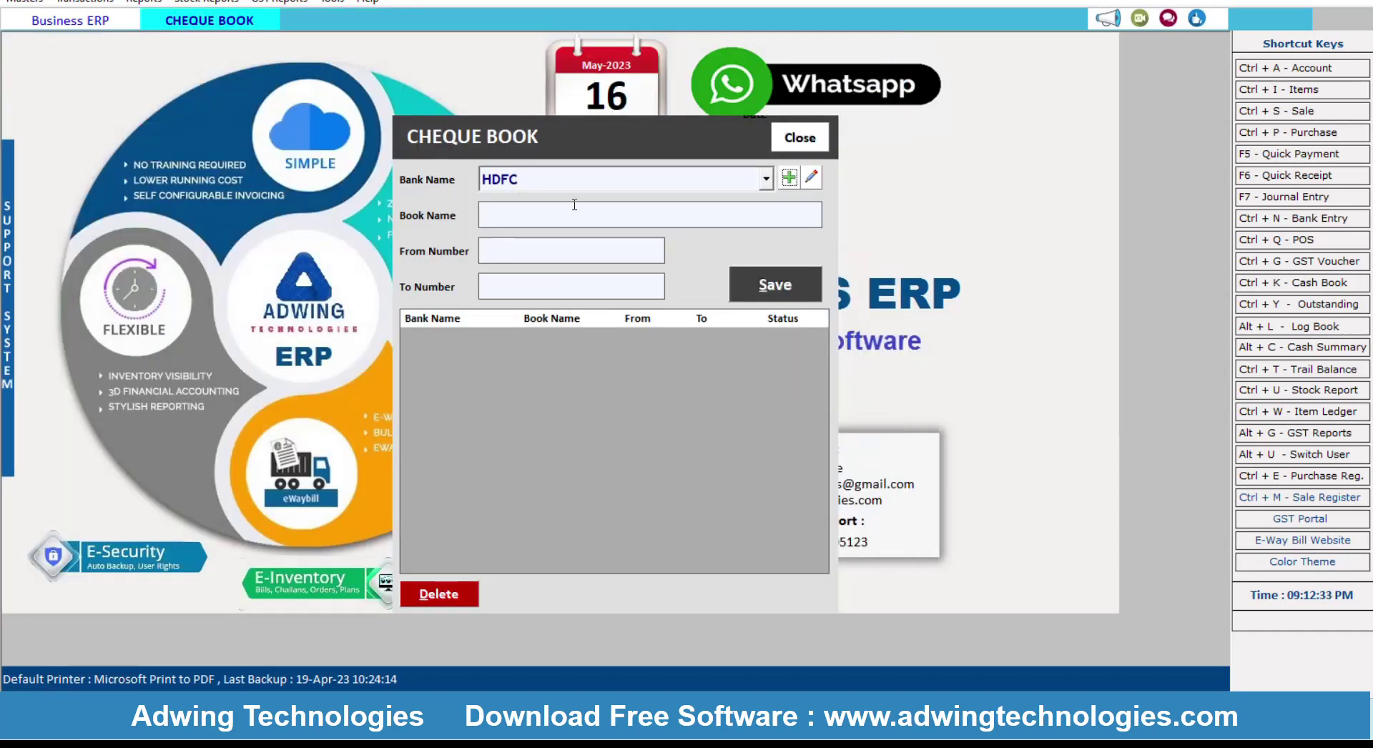
# - Save the HDFC cheque book with book name 1 and numbers 123 to 157, and close the cheque book form
pyautogui.click(543, 214)
pyautogui.write('123')
pyautogui.press('Tab')
pyautogui.write('157')
pyautogui.click(783, 286)
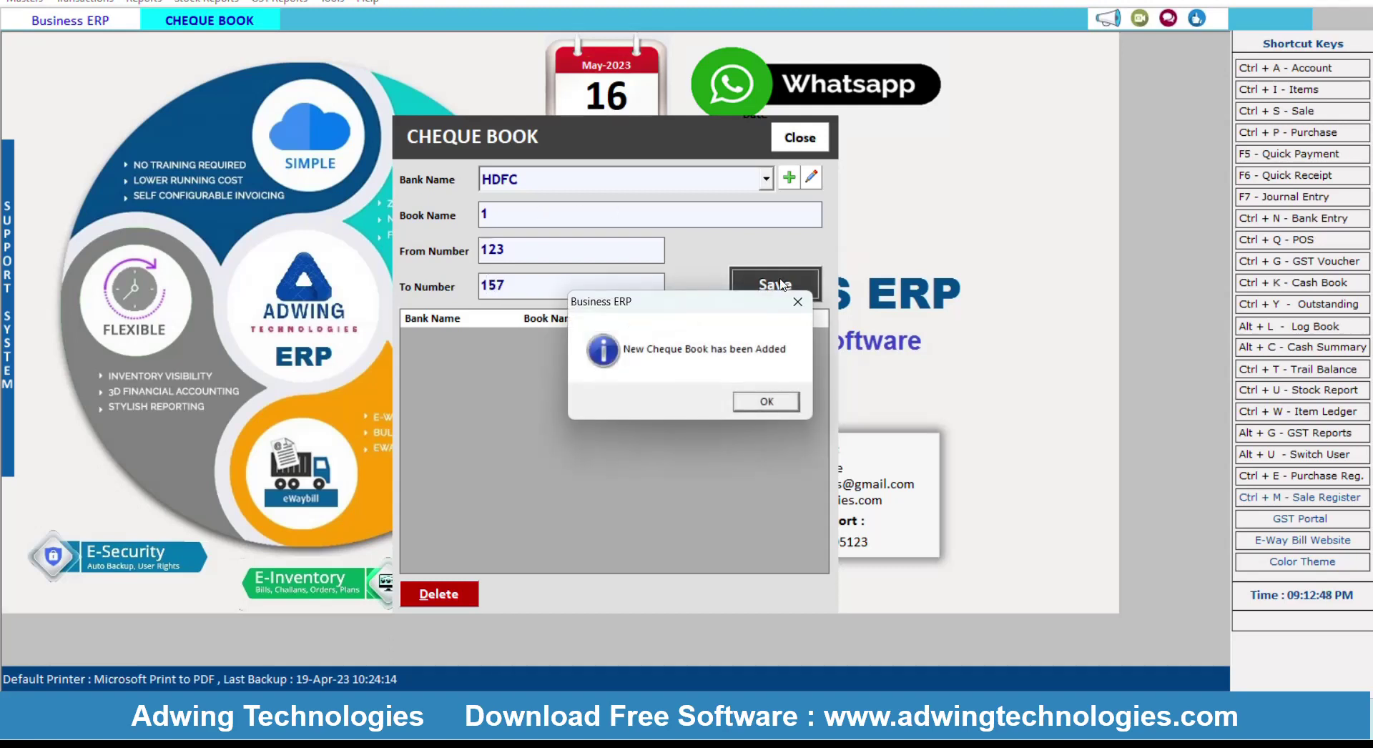
pyautogui.click(760, 403)
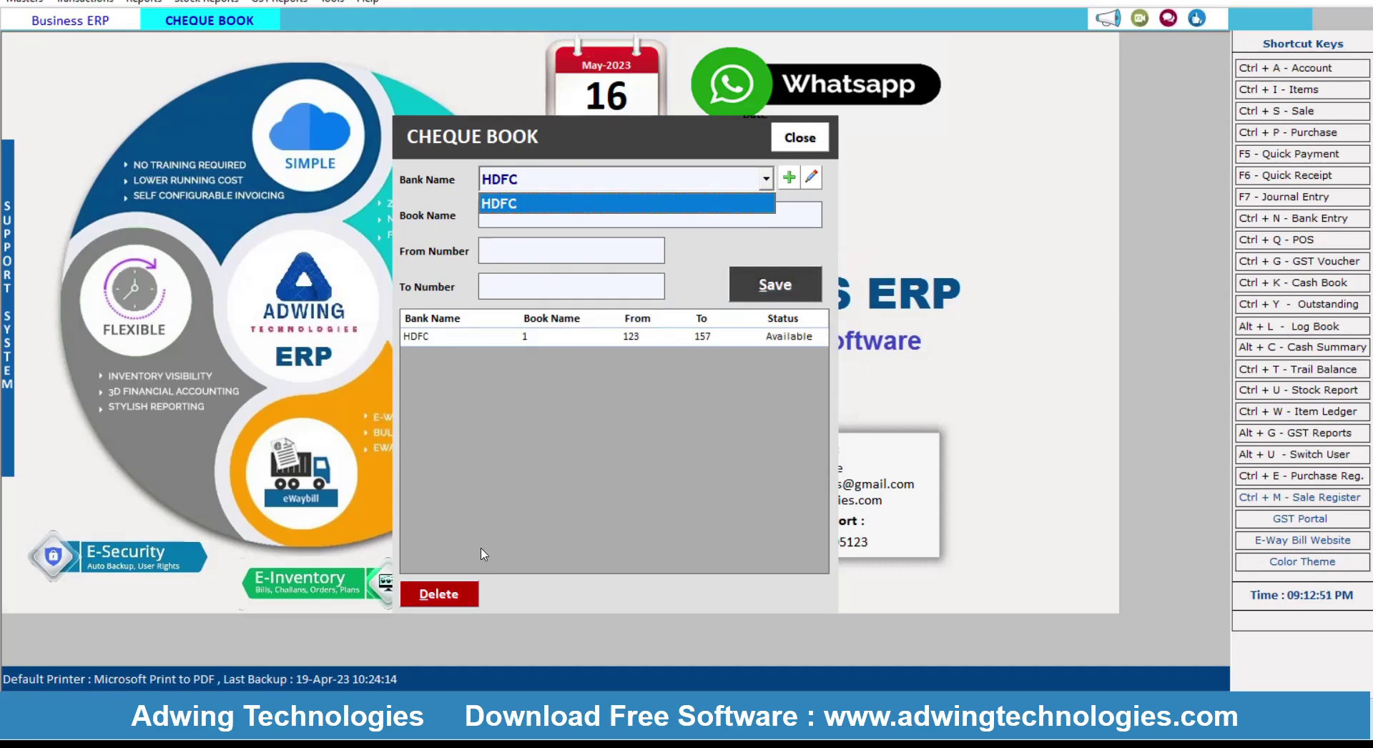
pyautogui.click(799, 140)
pyautogui.click(798, 139)
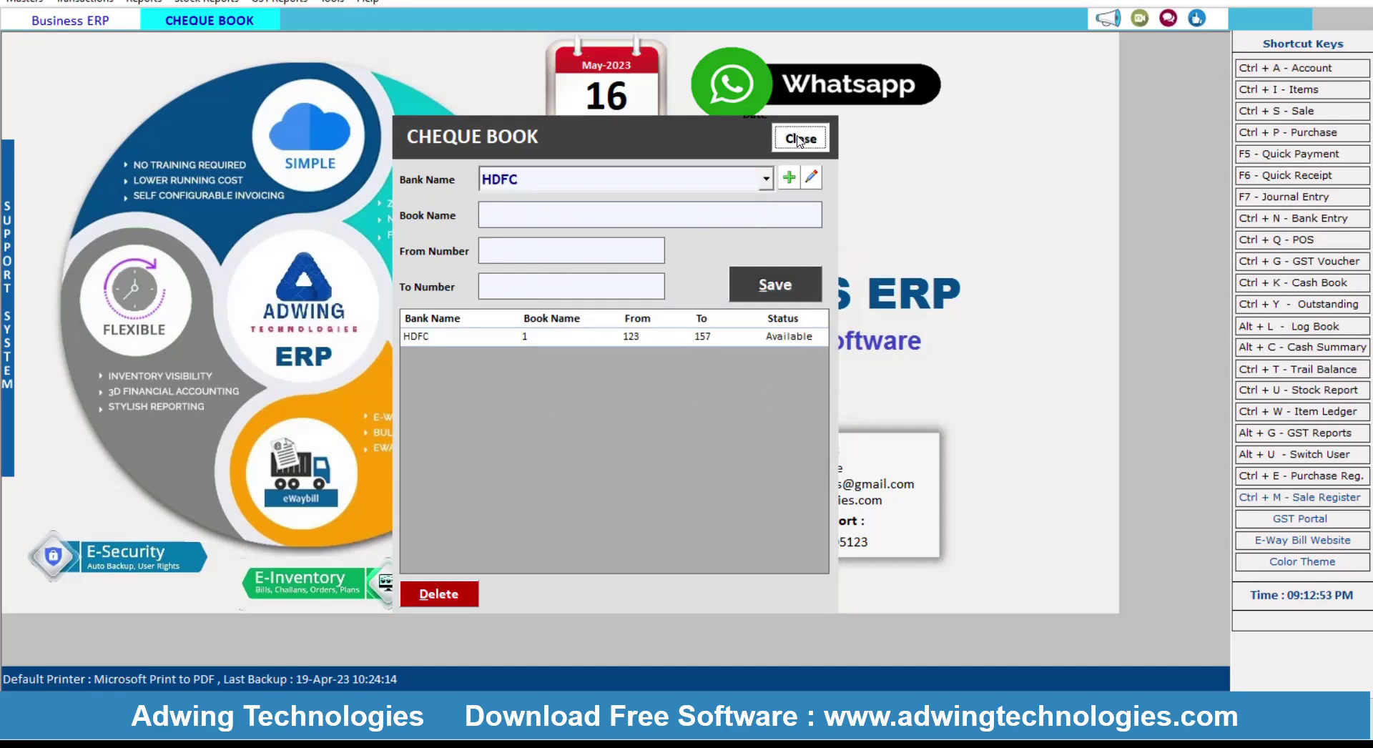
# - Examine the GST rates in the tax slab list and close it
pyautogui.click(31, 6)
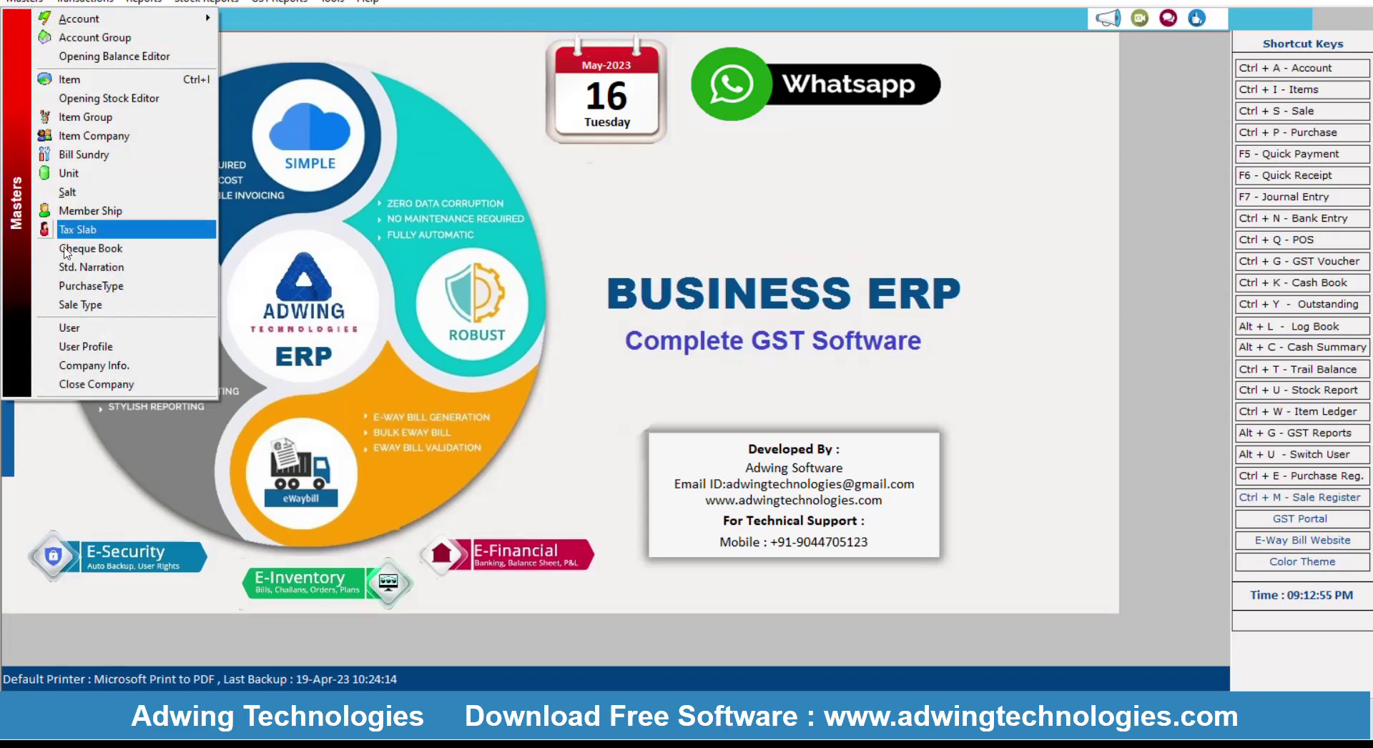
pyautogui.click(121, 230)
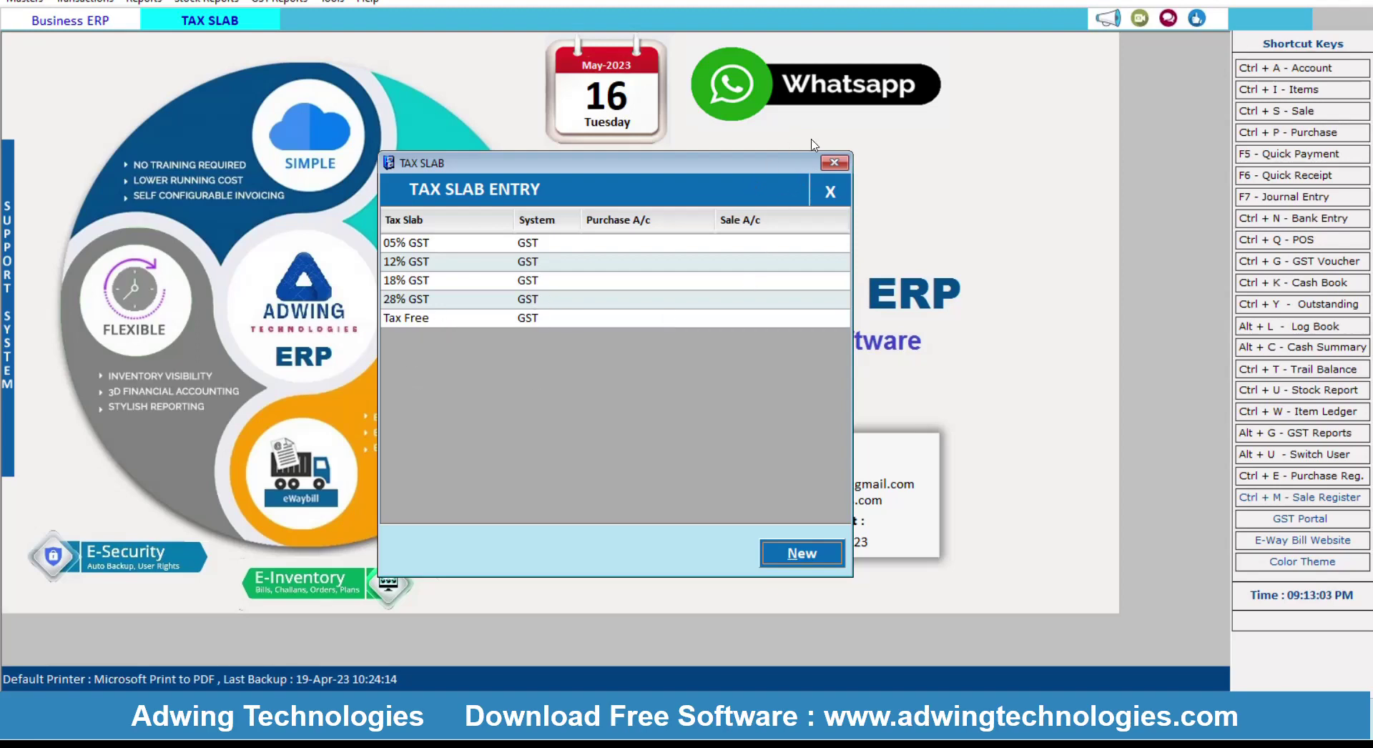
pyautogui.click(834, 162)
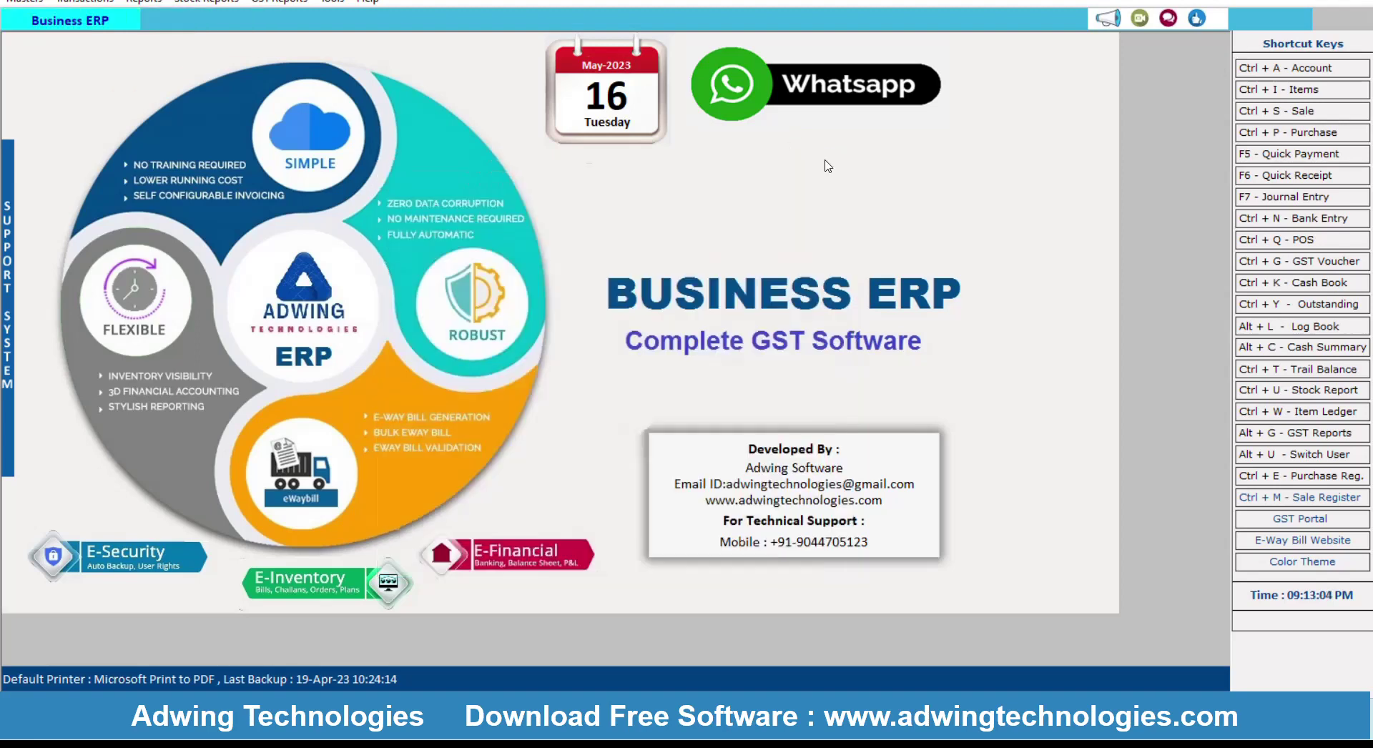
# - Examine the users list and the permission options of the user profile, closing each form without changes
pyautogui.click(41, 2)
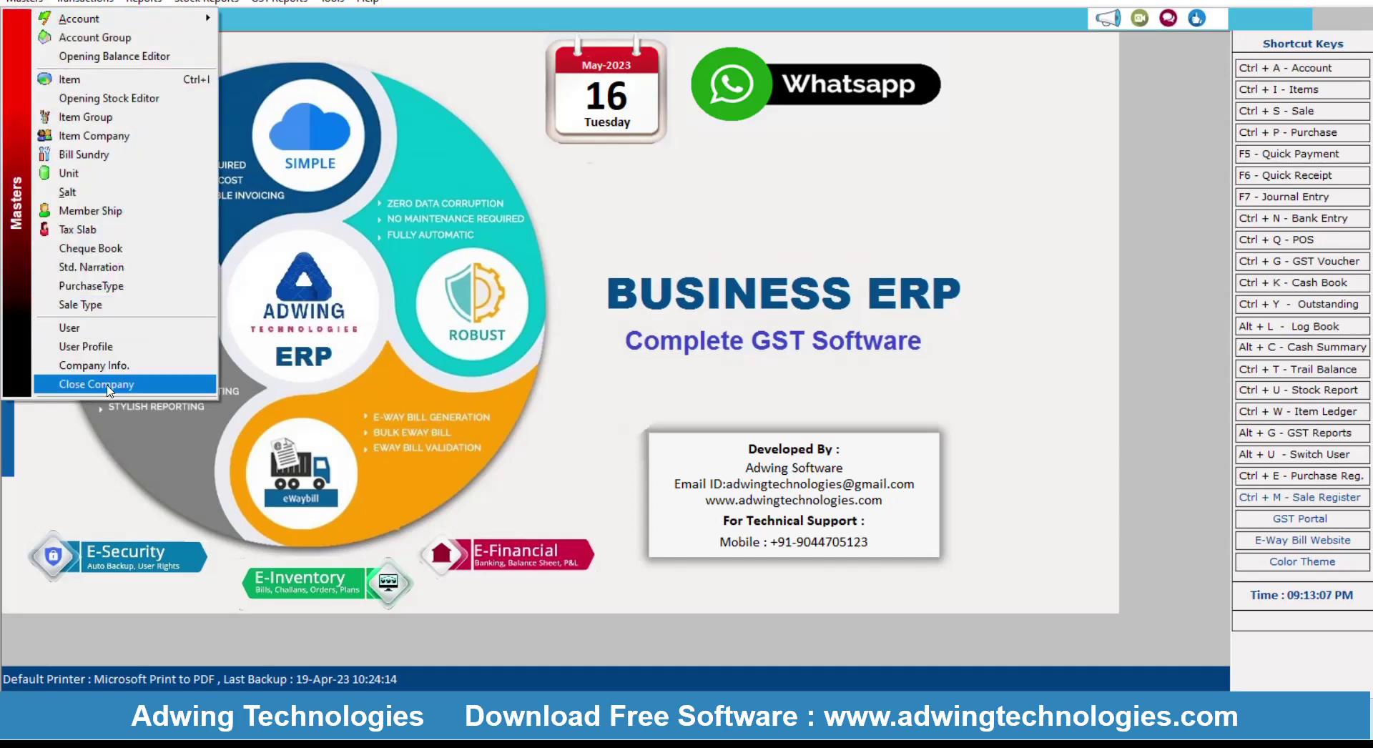
pyautogui.click(111, 333)
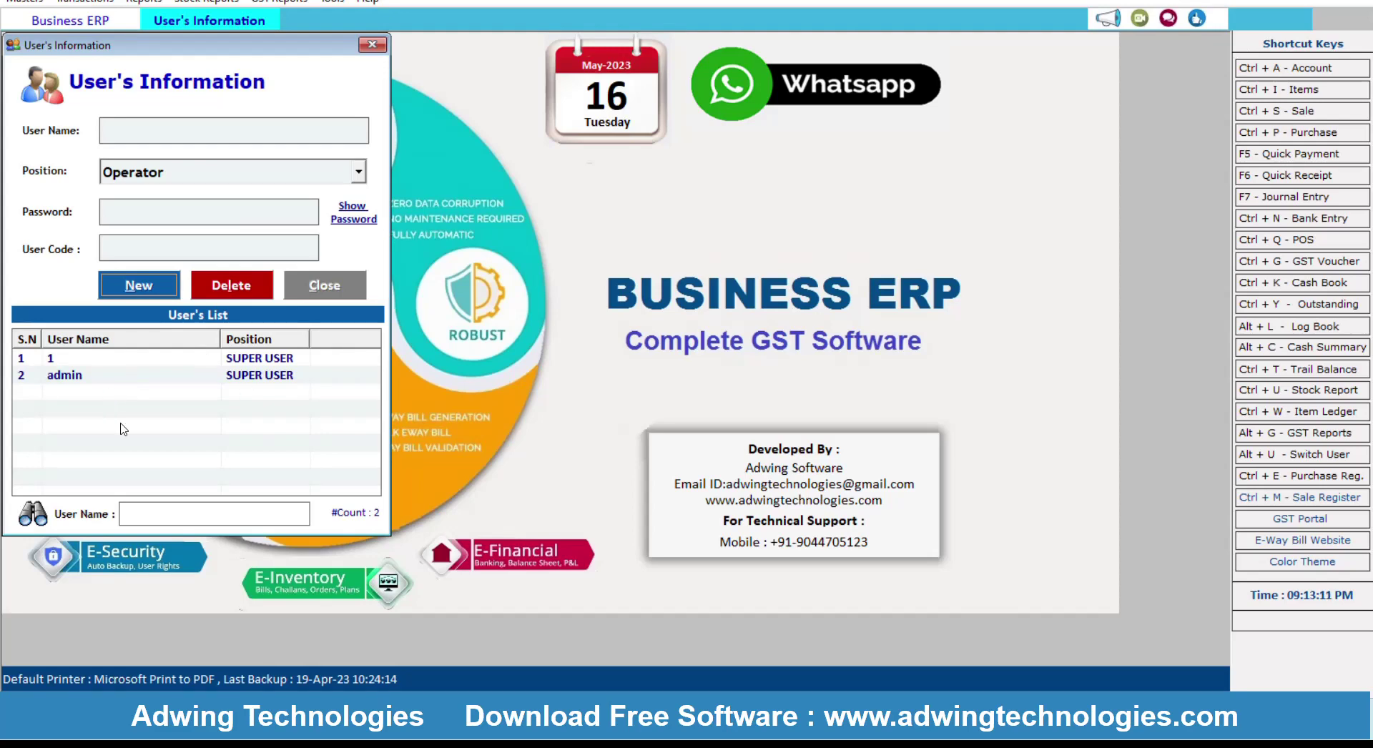
pyautogui.click(373, 46)
pyautogui.click(41, 3)
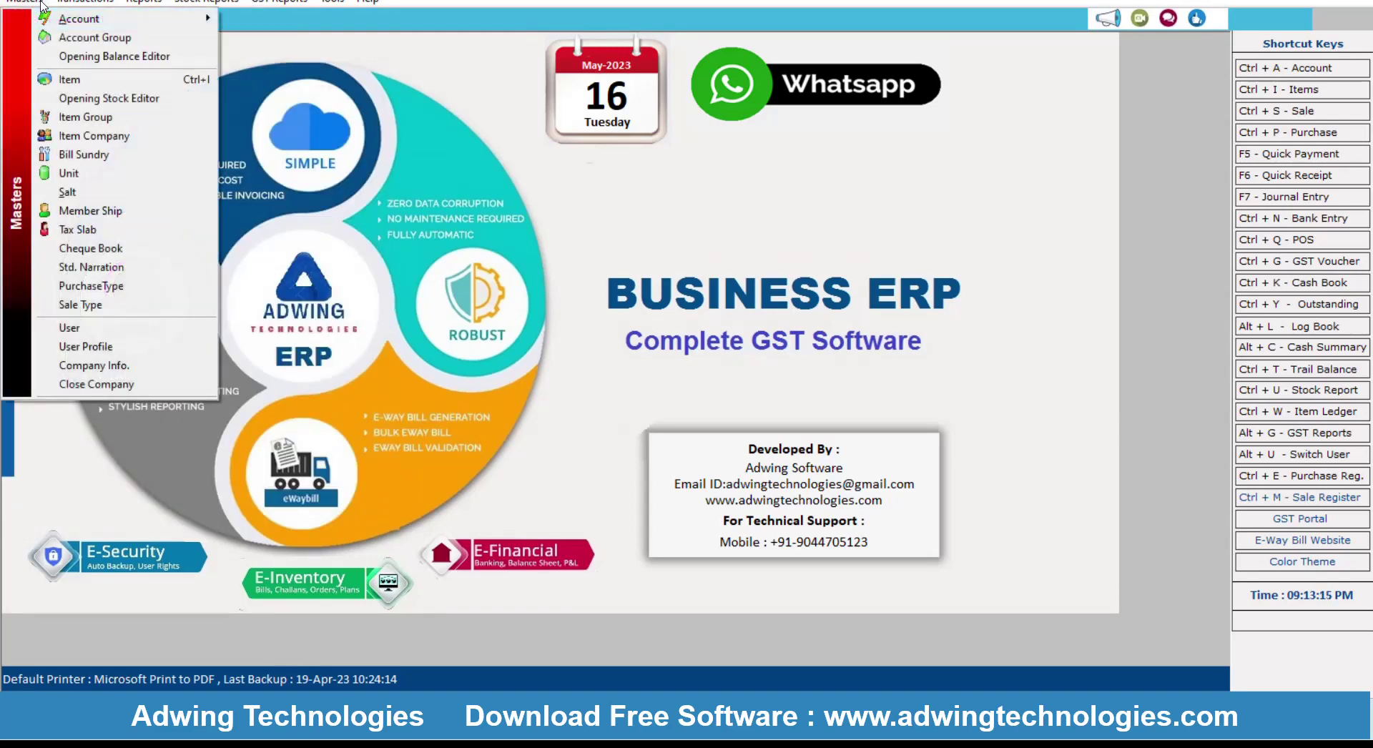
pyautogui.click(108, 349)
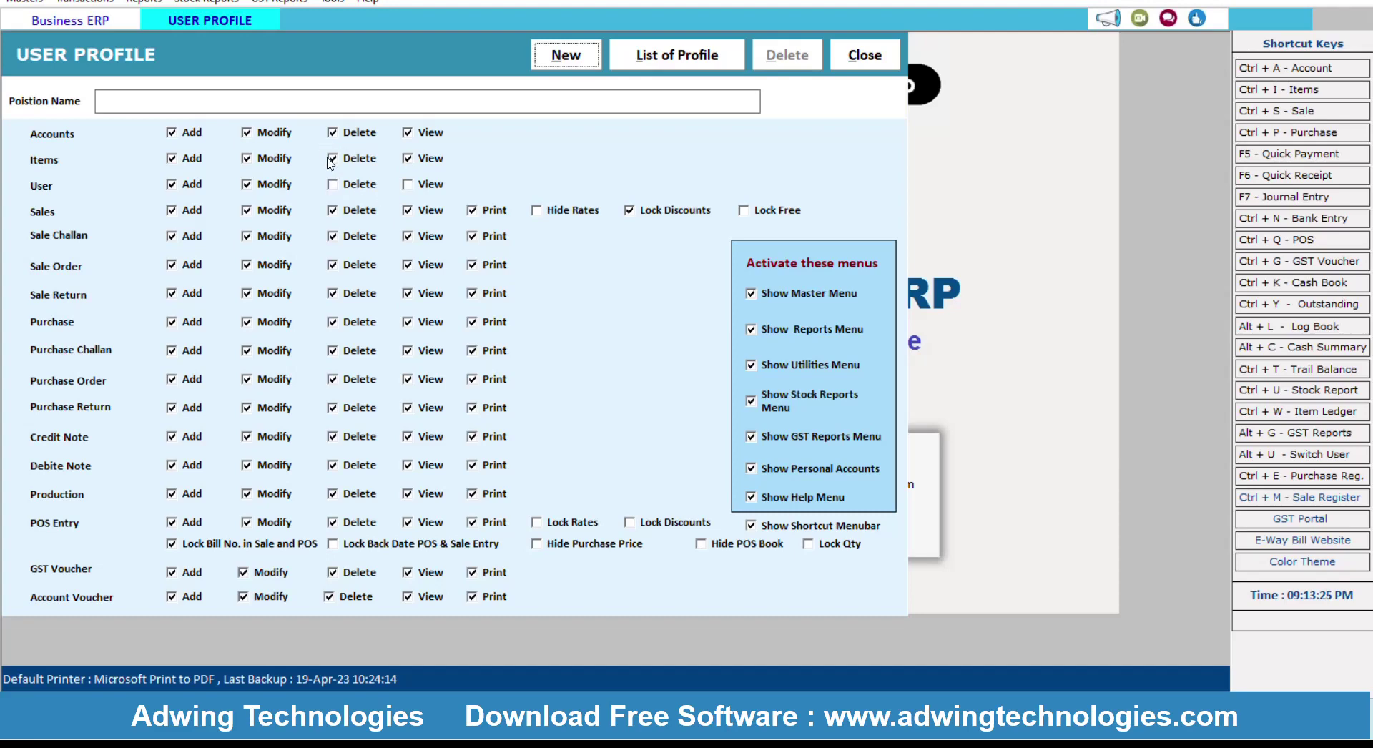
pyautogui.click(873, 66)
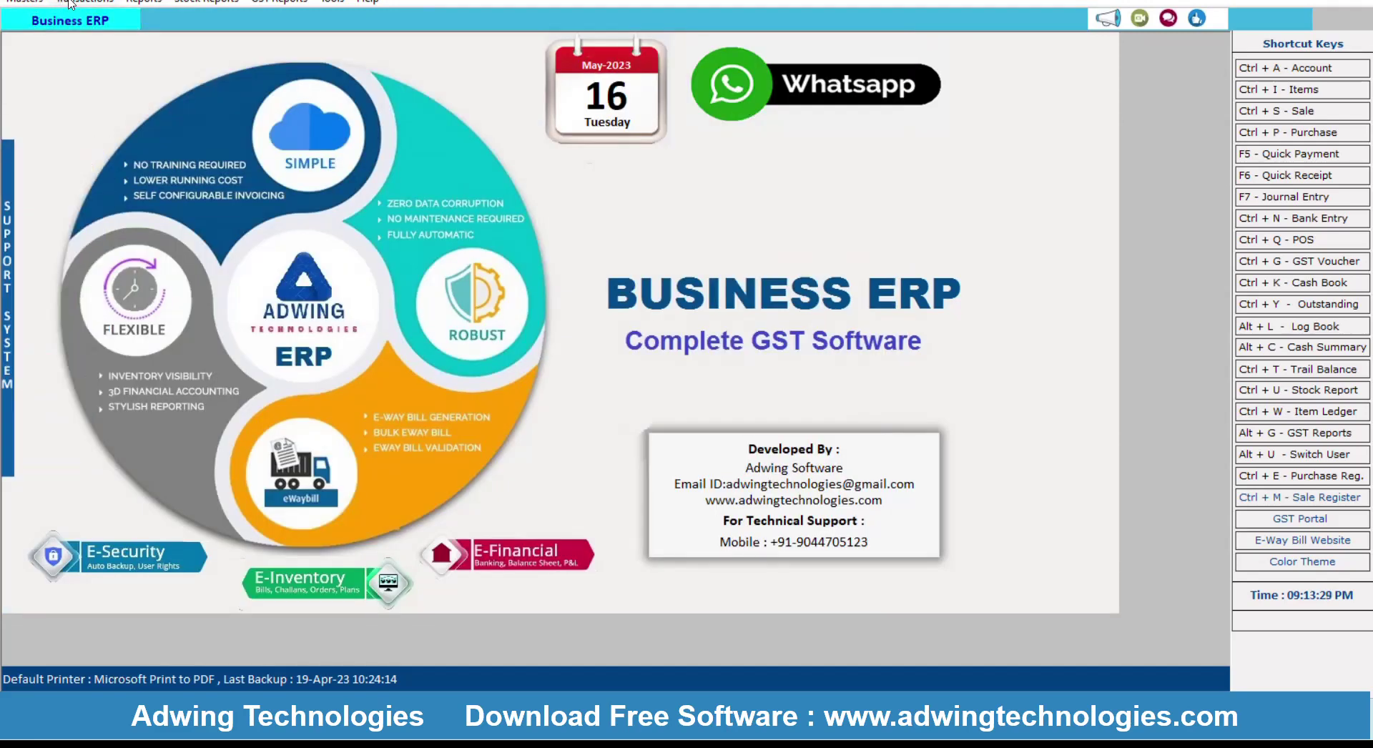
# - Examine the settings of the GST SERIES sale type, including the bill number formats, and close it and the sale type list
pyautogui.click(38, 6)
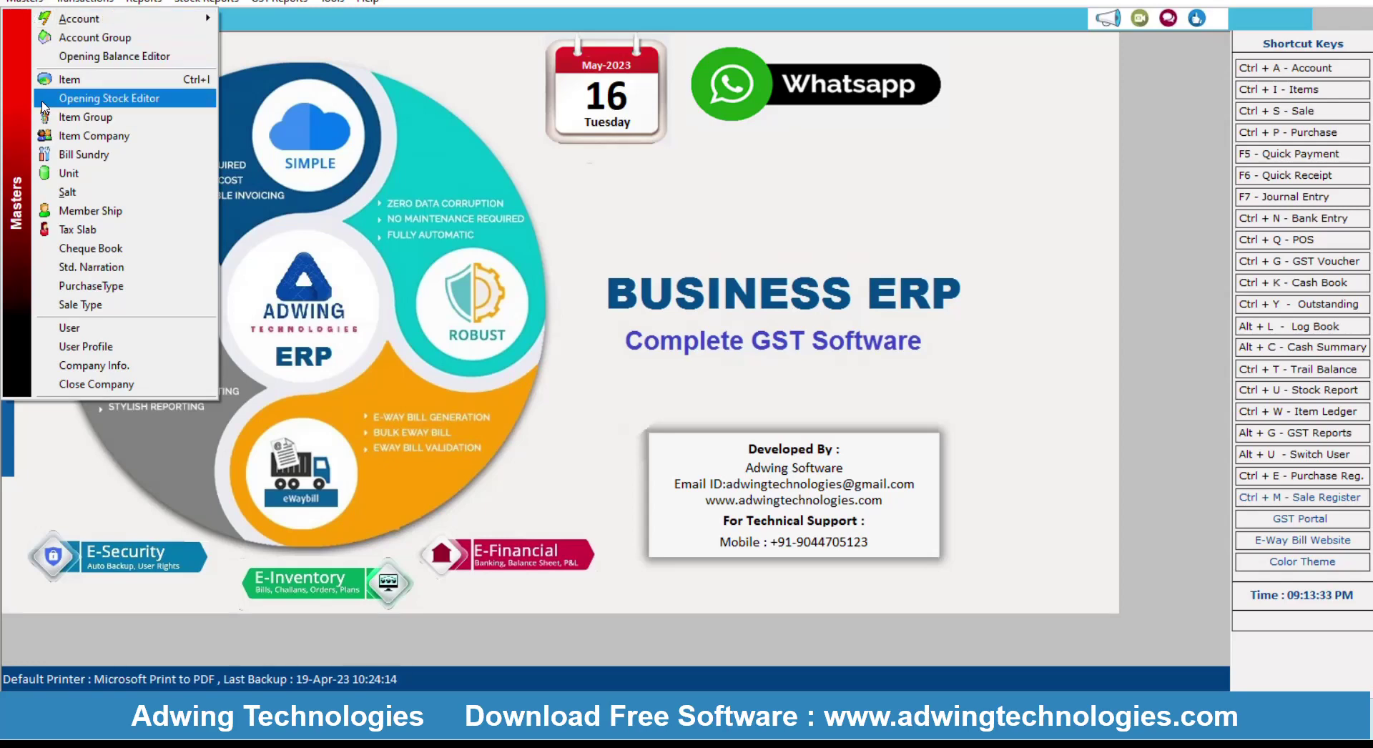
pyautogui.click(120, 315)
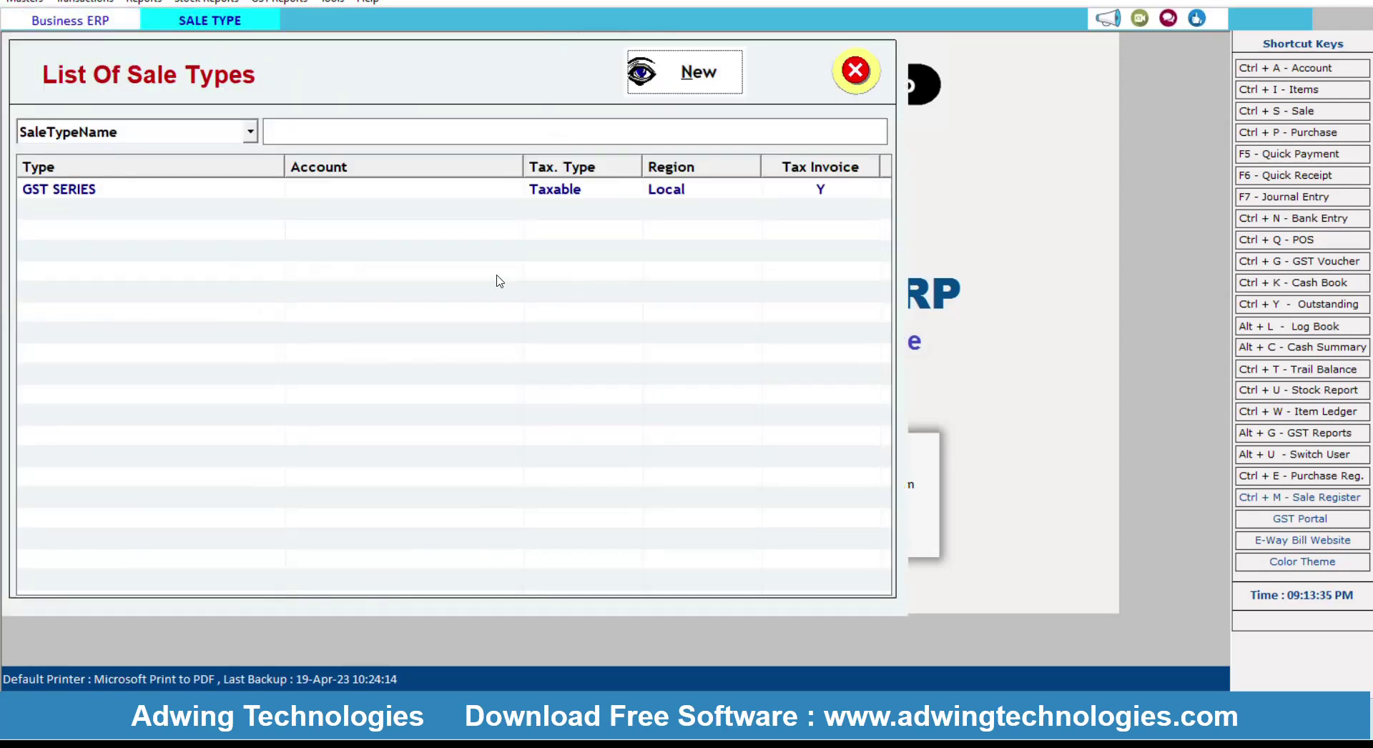
pyautogui.doubleClick(84, 190)
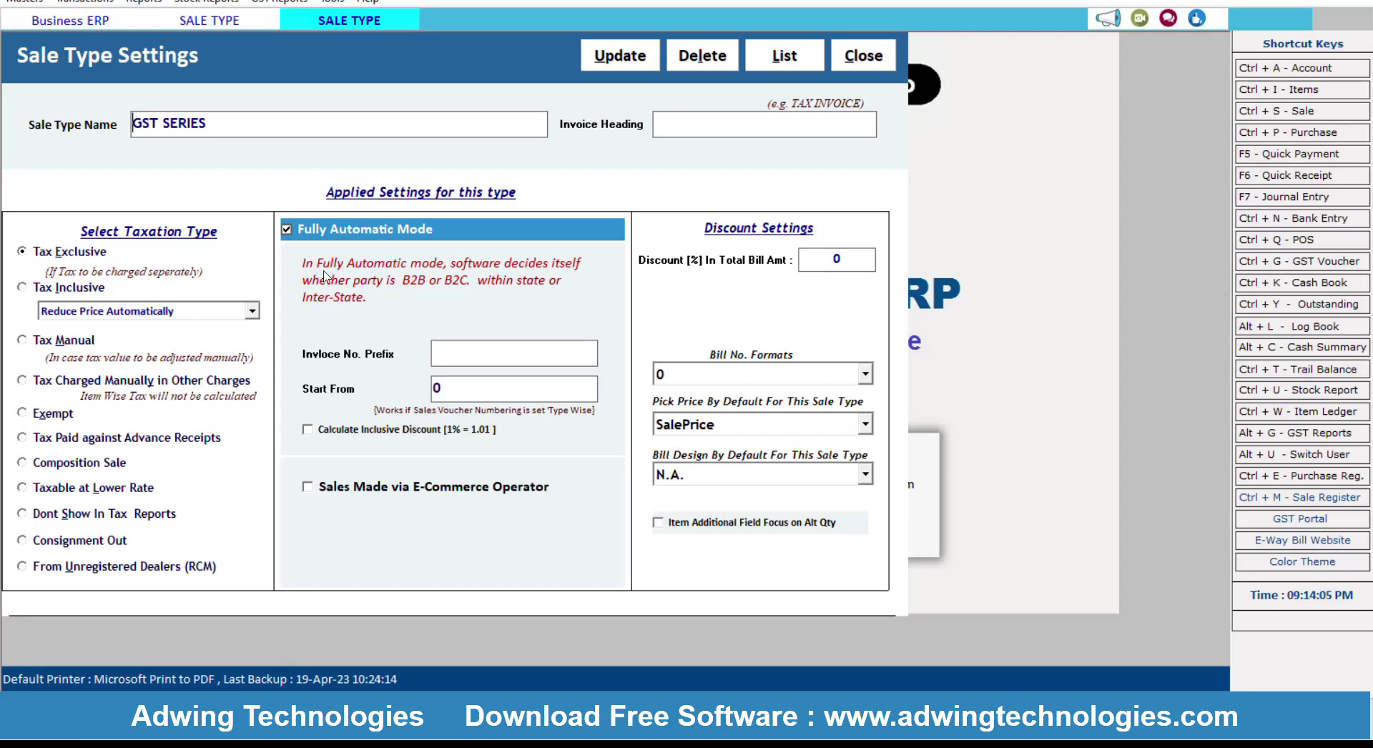
pyautogui.click(449, 351)
pyautogui.click(869, 376)
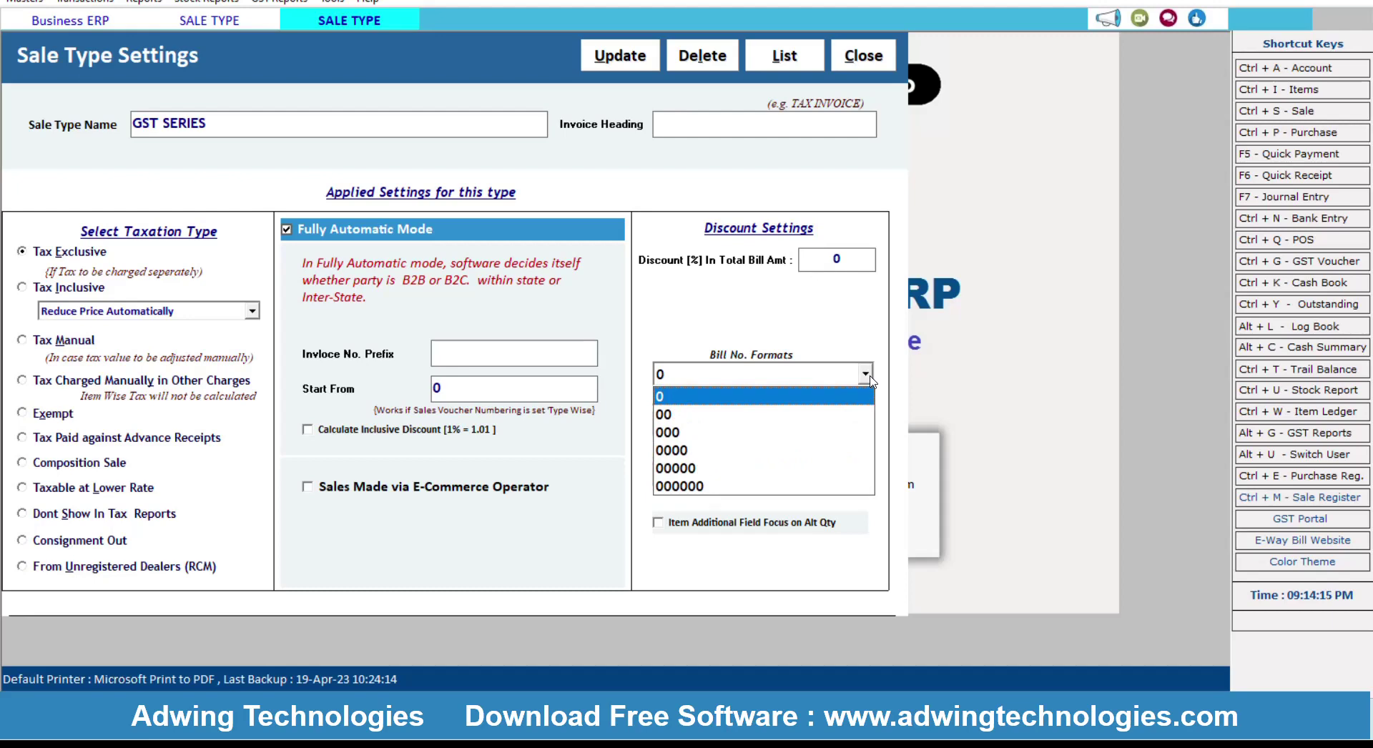
pyautogui.click(869, 375)
pyautogui.click(869, 375)
pyautogui.click(870, 379)
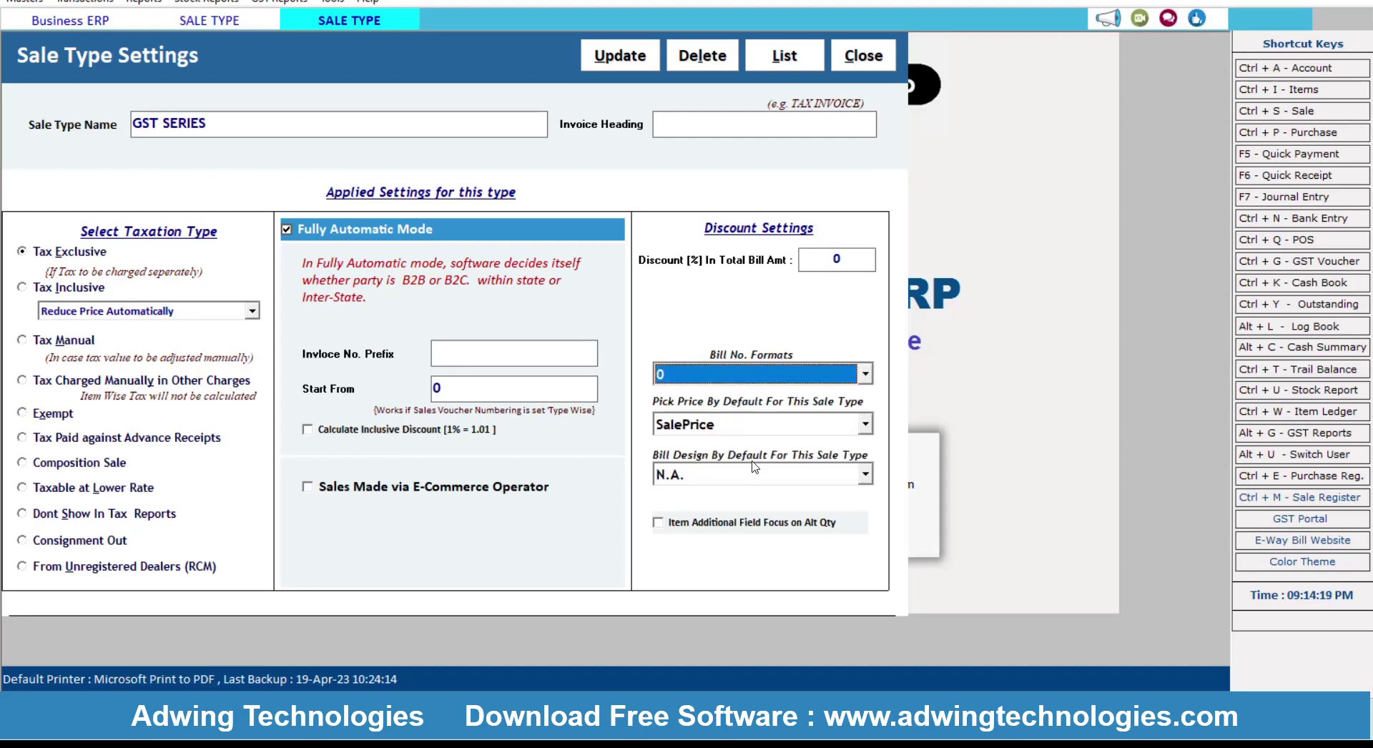
pyautogui.click(885, 60)
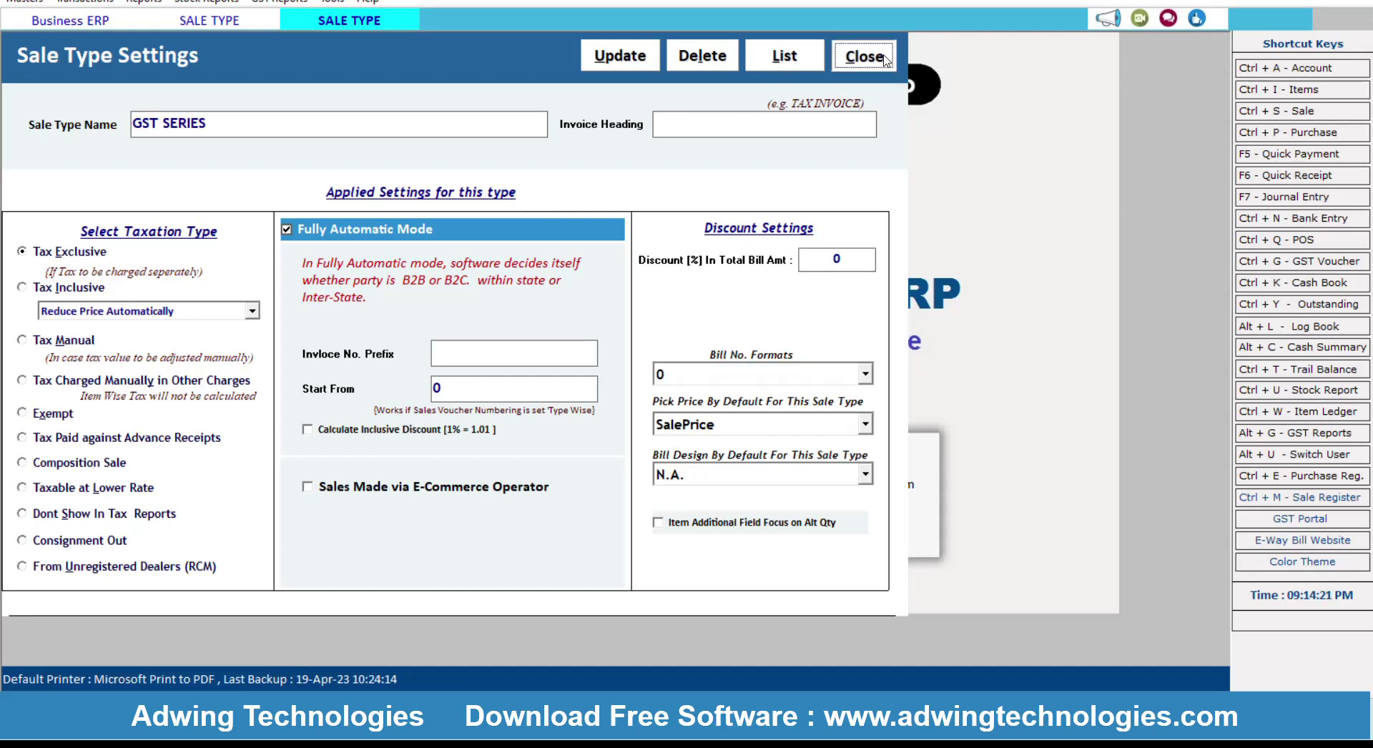
pyautogui.click(856, 70)
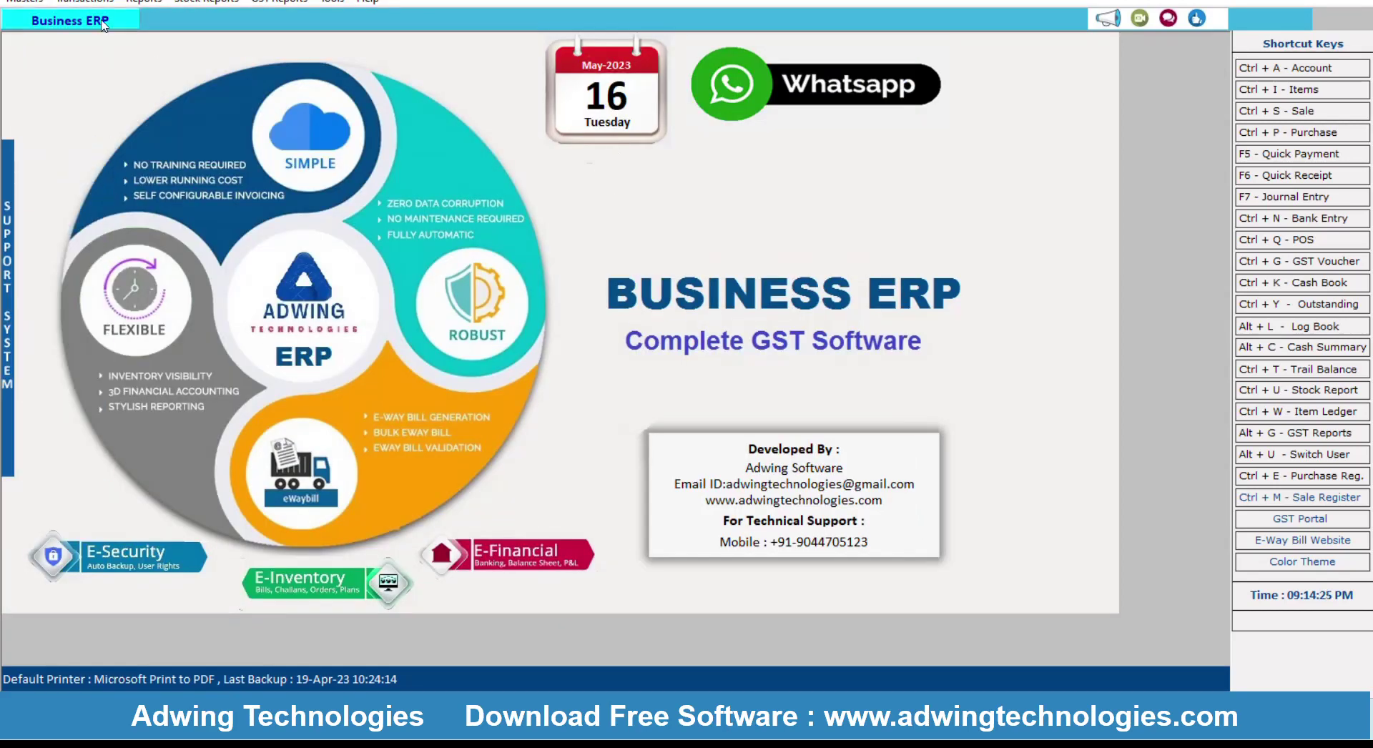
# - View the Opening Stock Editor and close it without changes
pyautogui.click(34, 2)
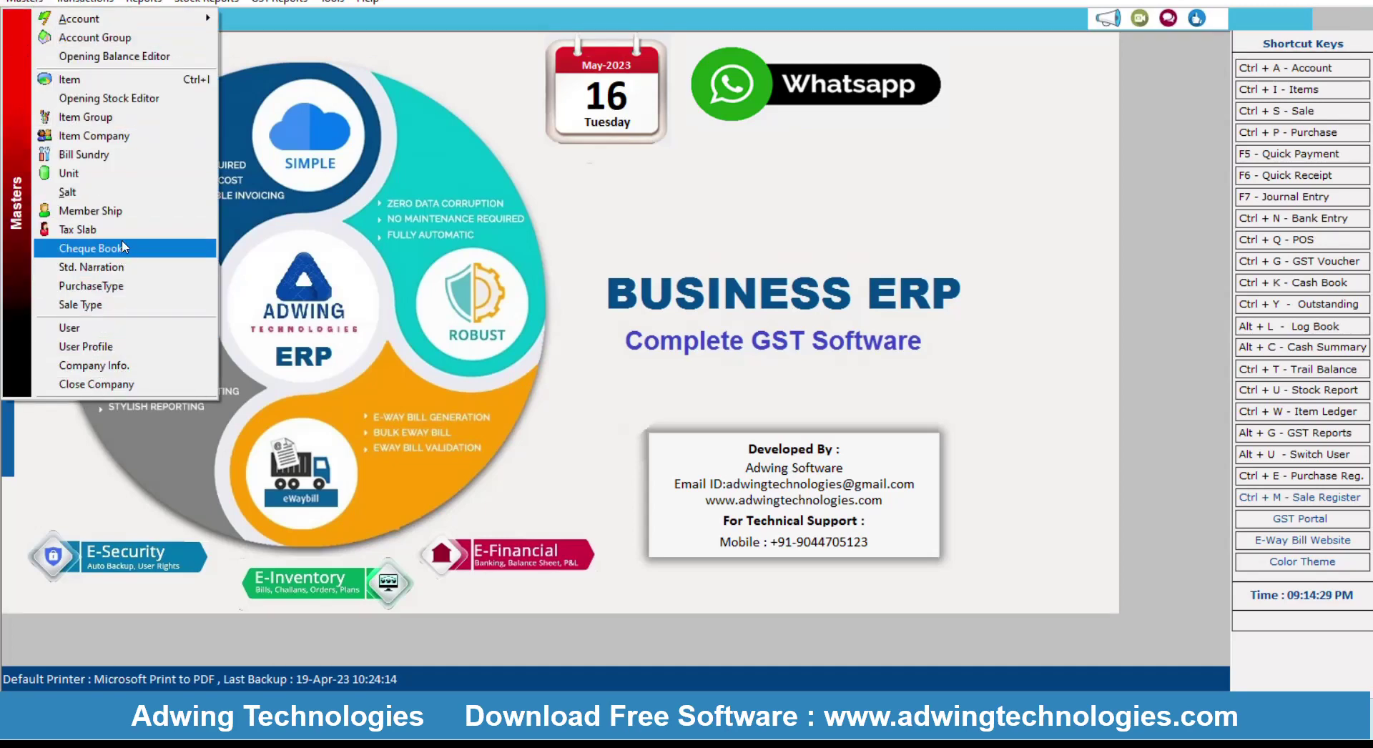
pyautogui.click(119, 107)
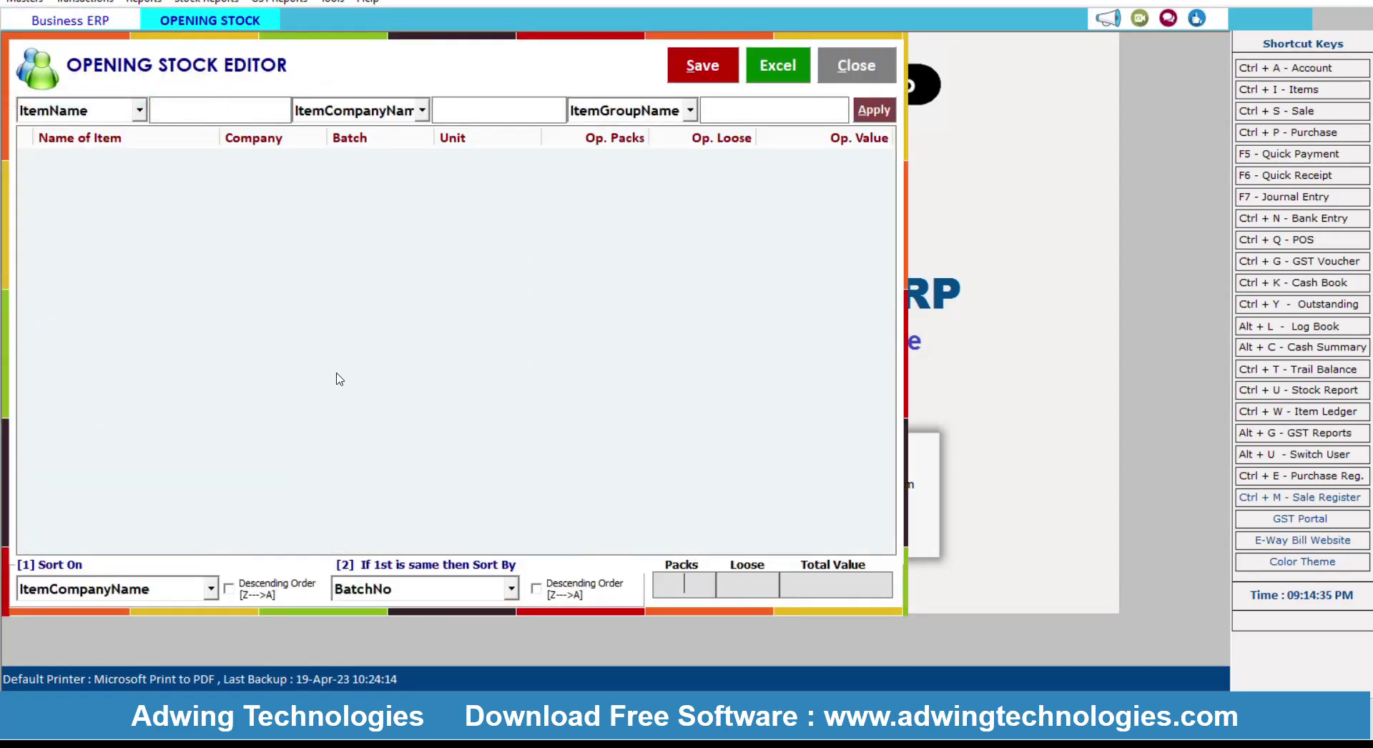
pyautogui.click(844, 71)
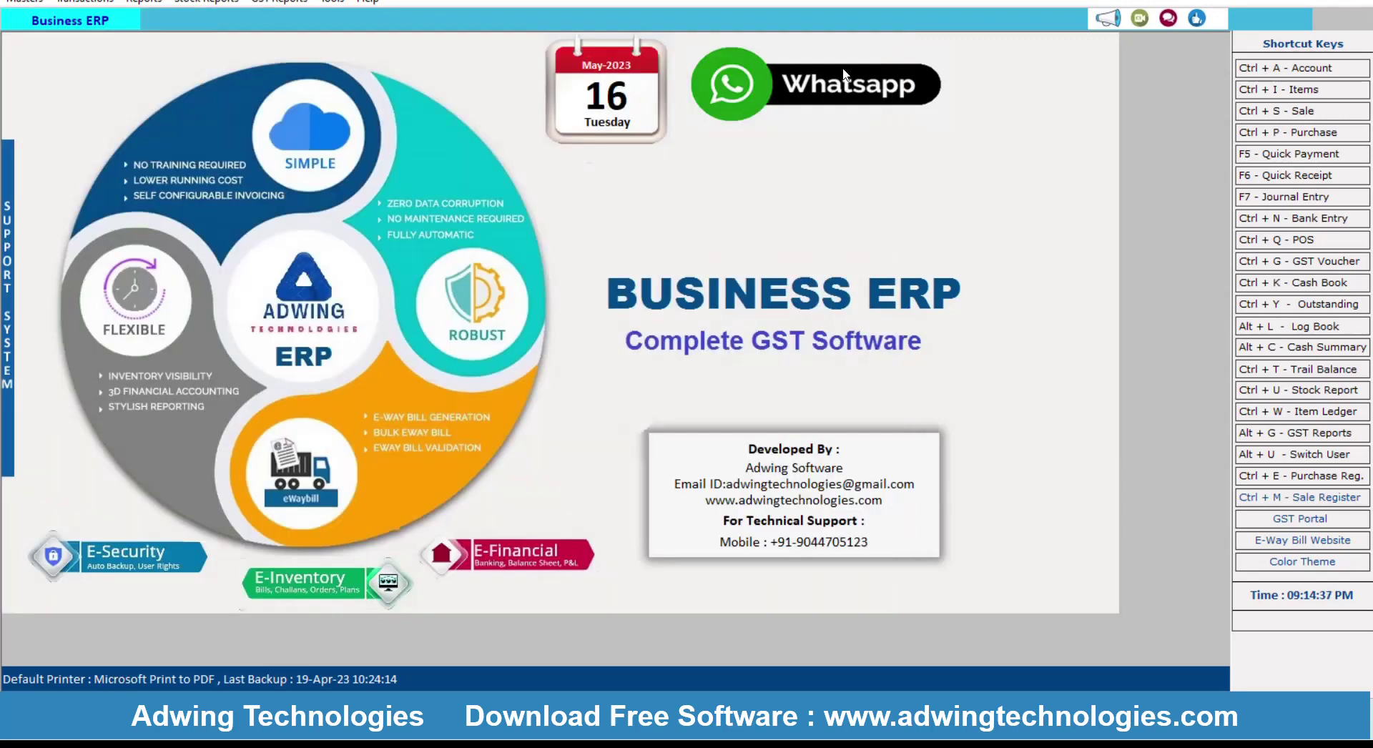
# - Start a new credit sale bill dated 16-05-2023 for party Royal Scot in the GST SERIES, leaving due date and narration blank
pyautogui.click(101, 4)
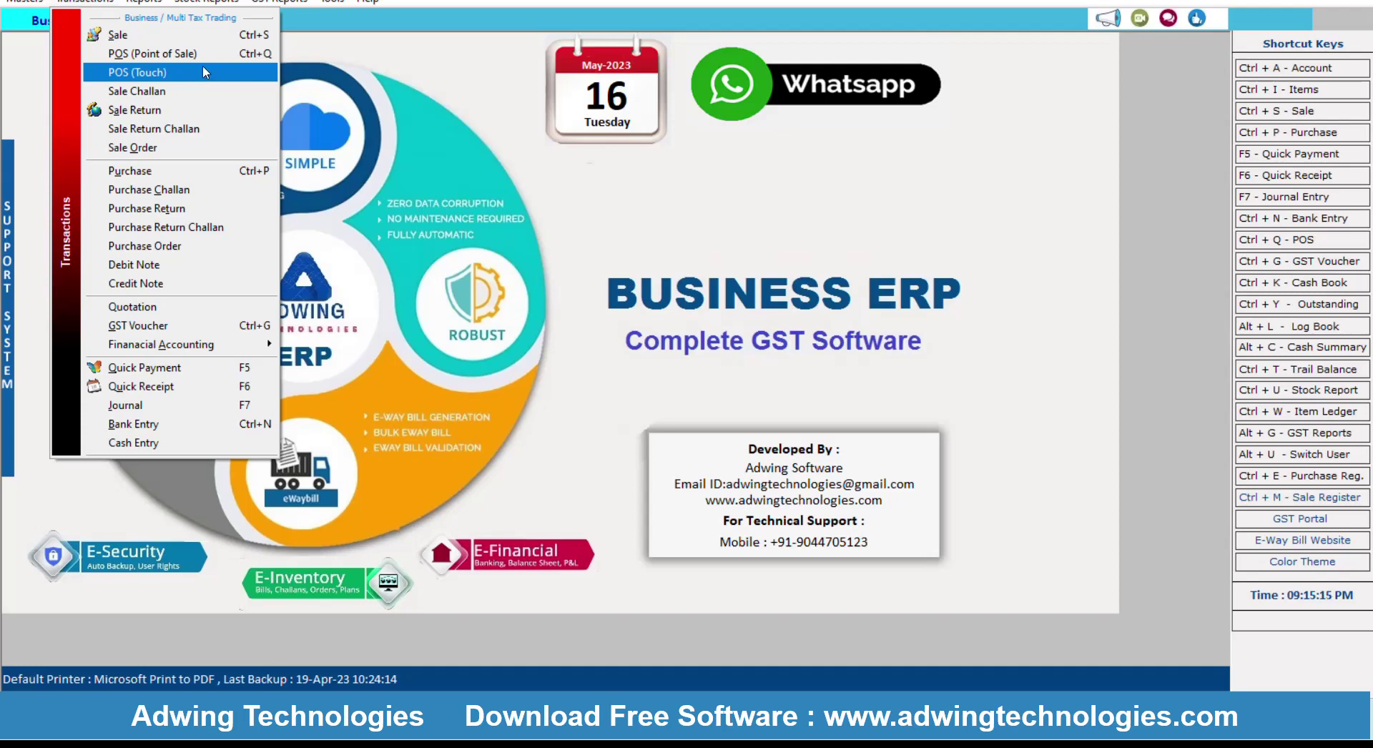
pyautogui.click(213, 35)
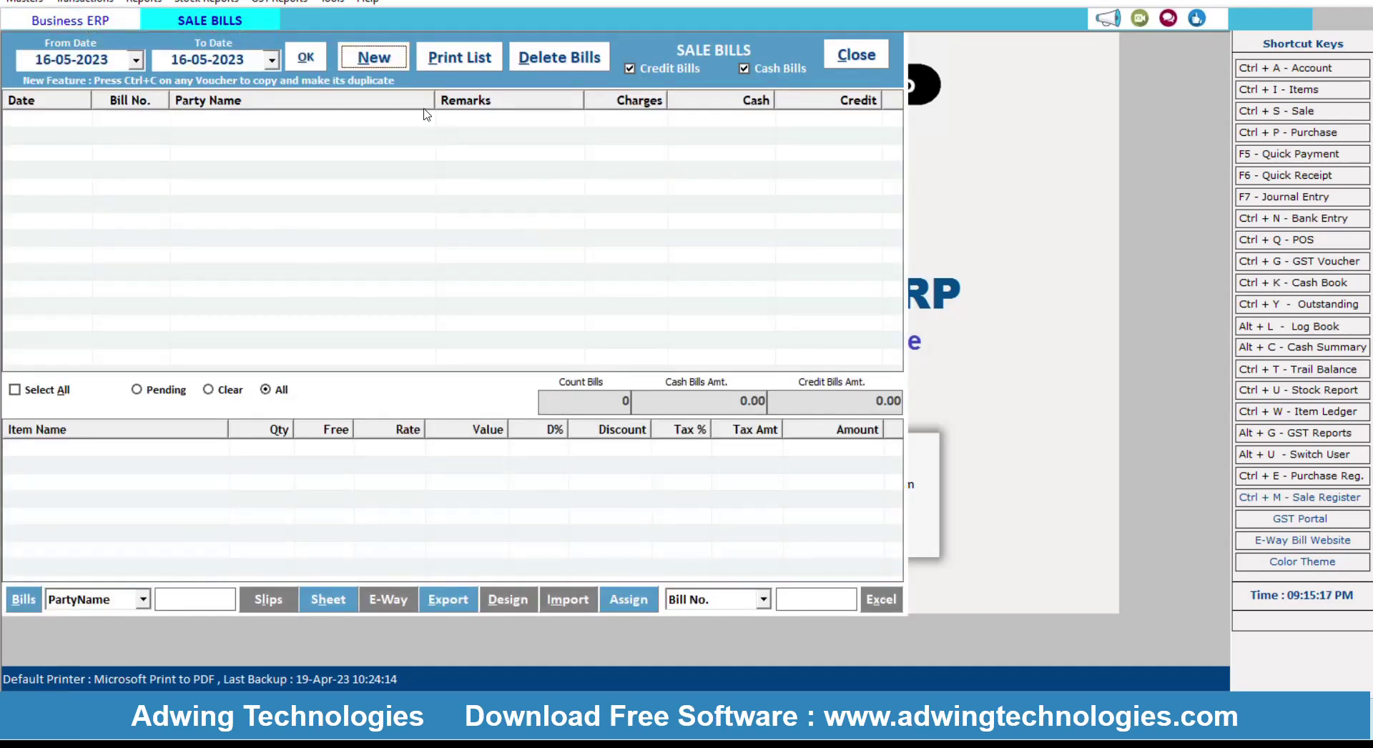
pyautogui.click(369, 59)
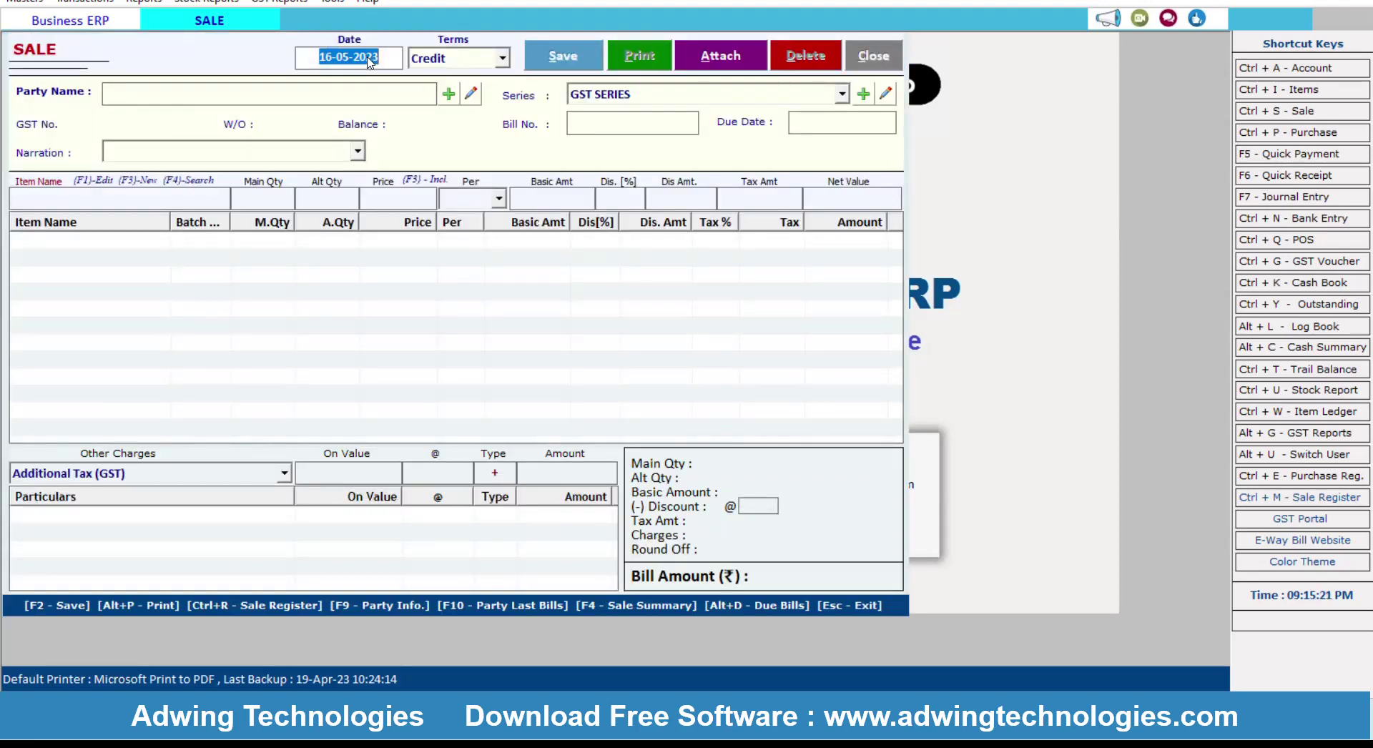
pyautogui.press('Return')
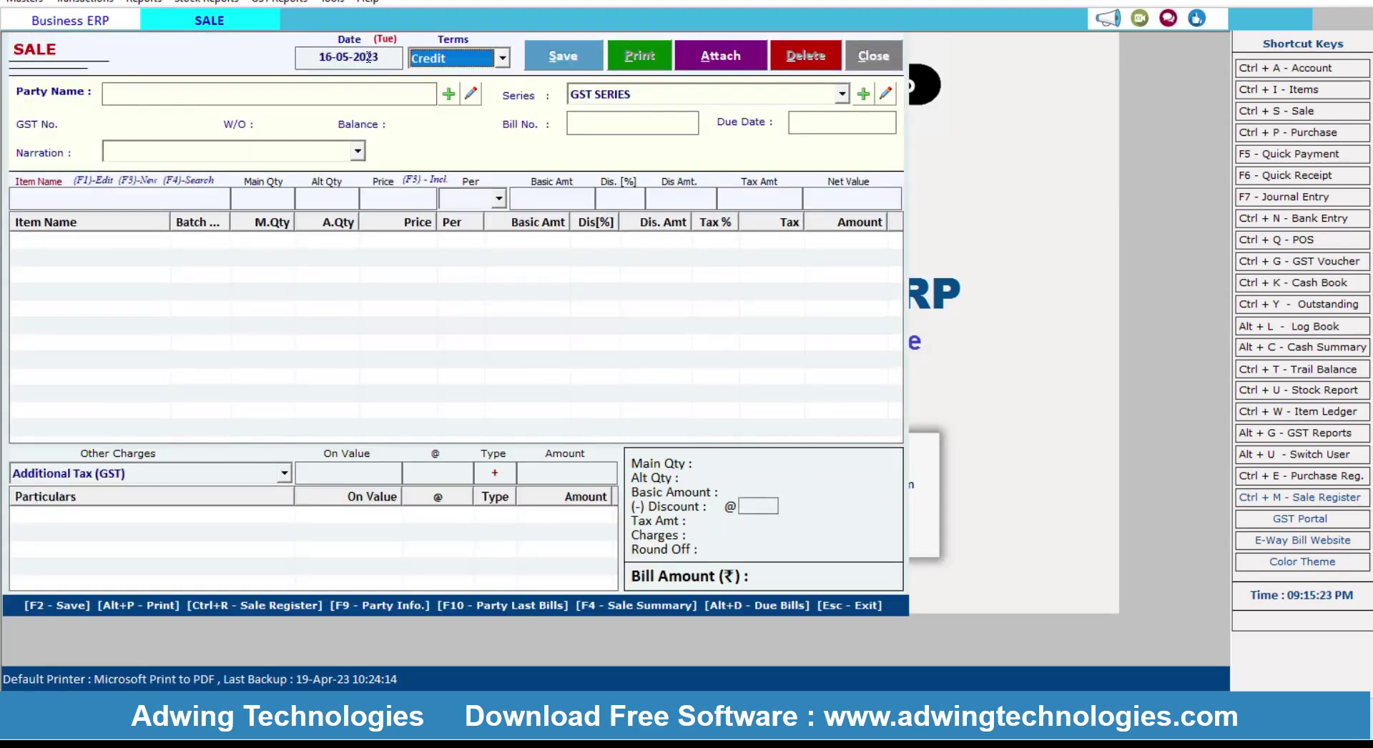
pyautogui.press('Return')
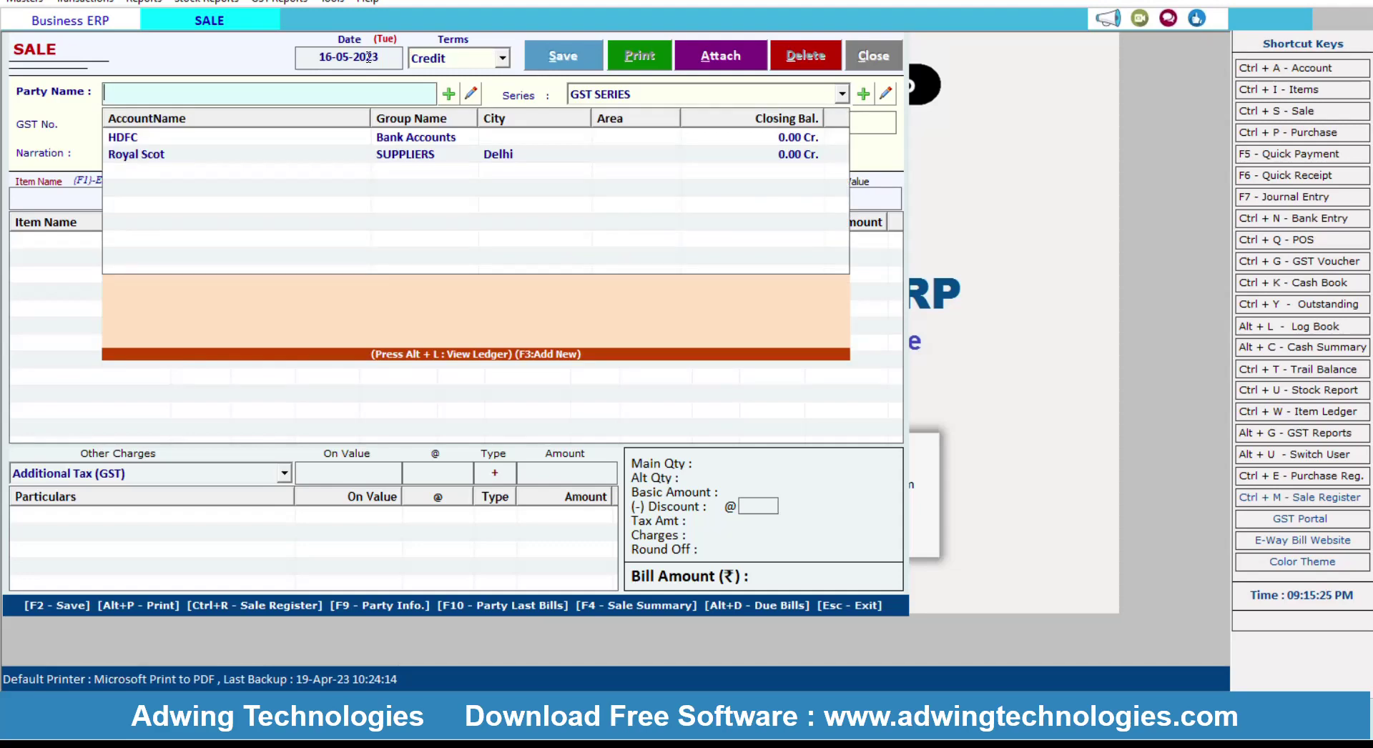
pyautogui.press('Down')
pyautogui.press('Down')
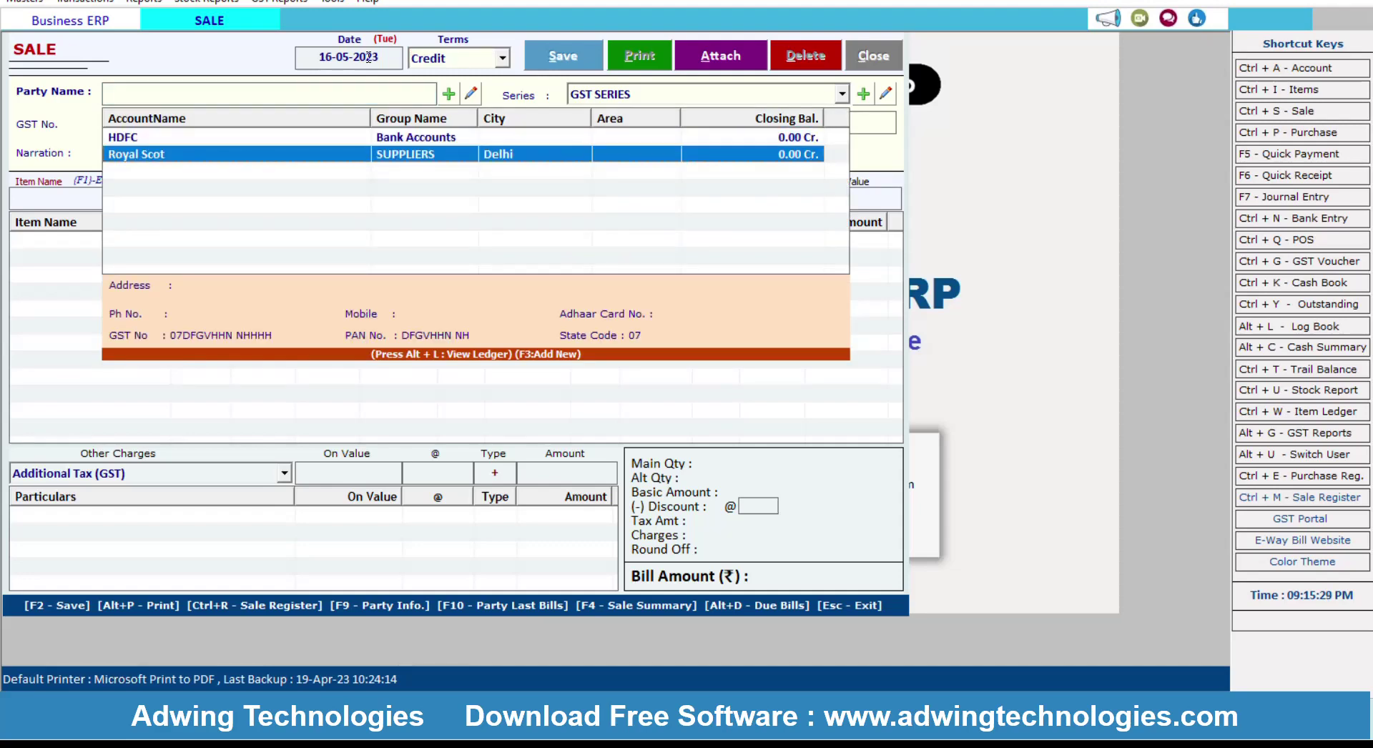
pyautogui.press('Return')
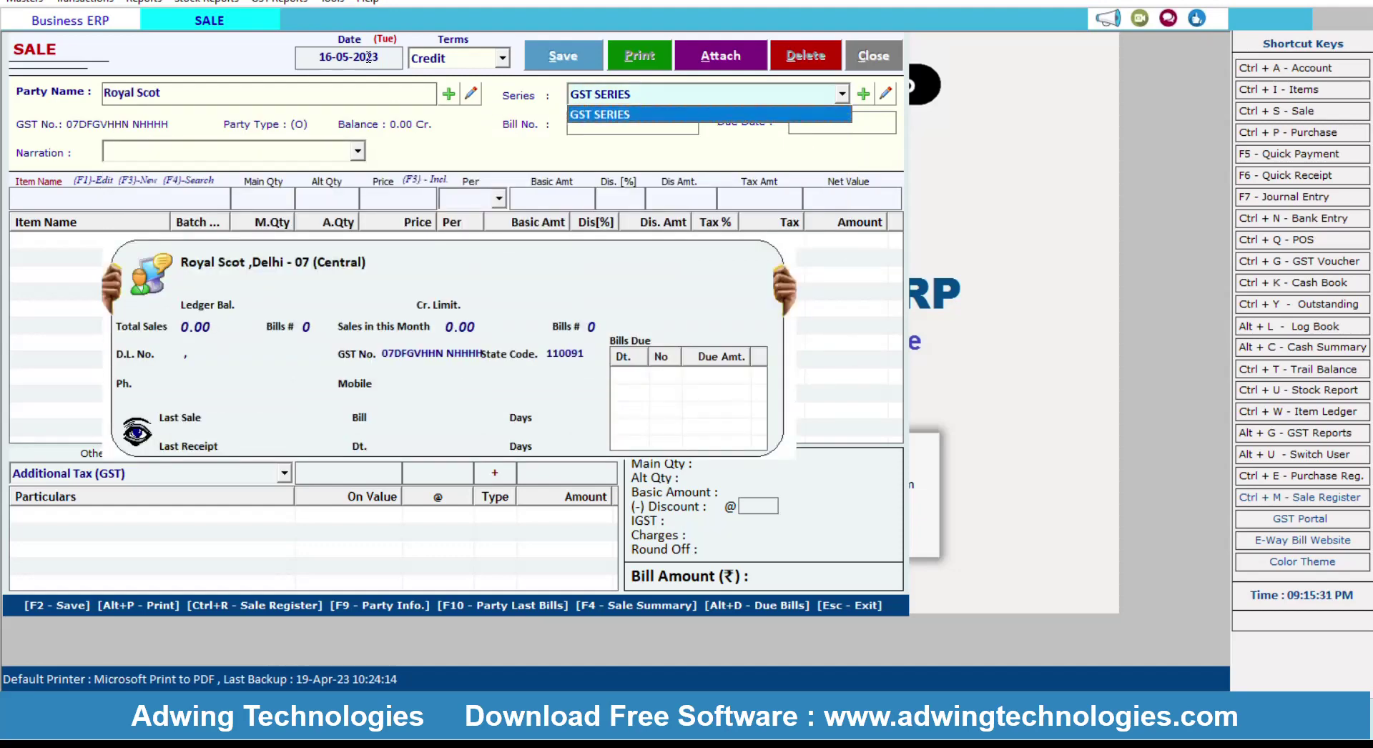
pyautogui.press('Return')
pyautogui.press('Return')
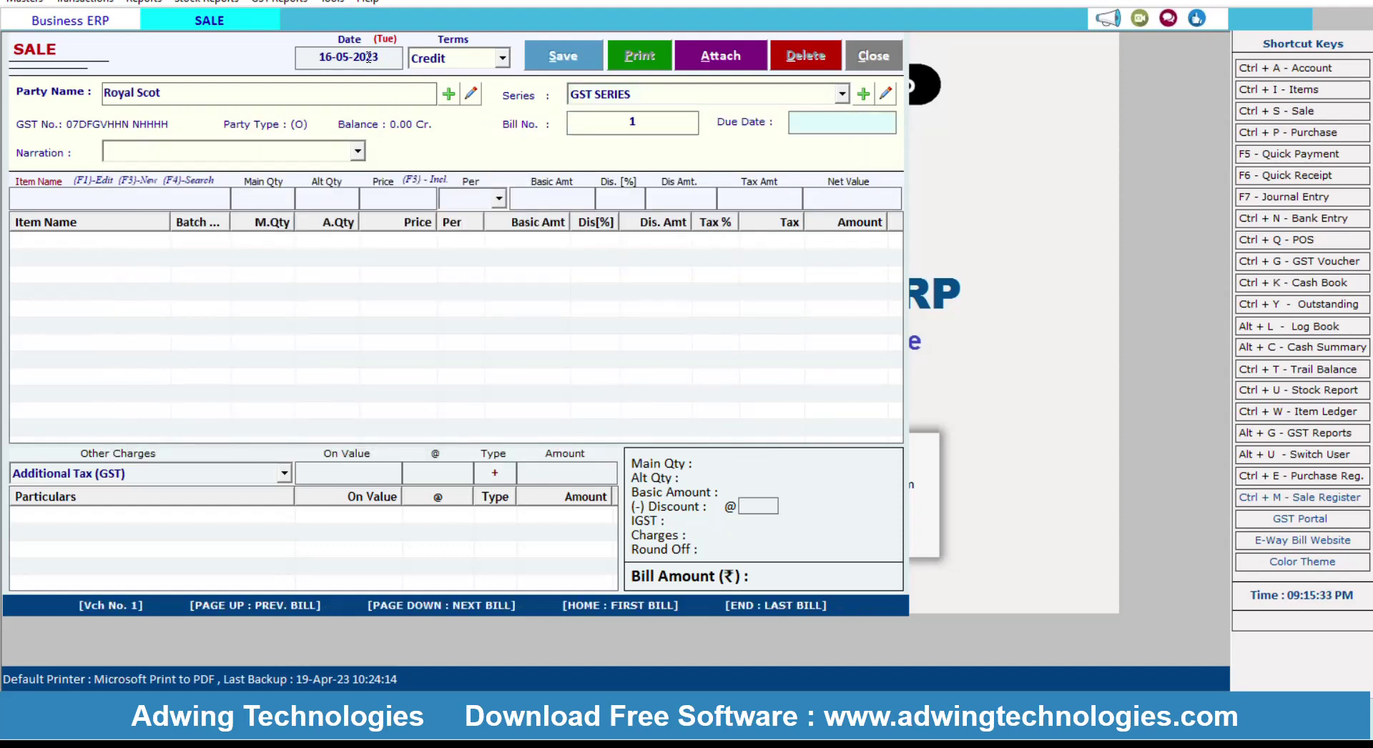
pyautogui.press('Return')
pyautogui.press('Return')
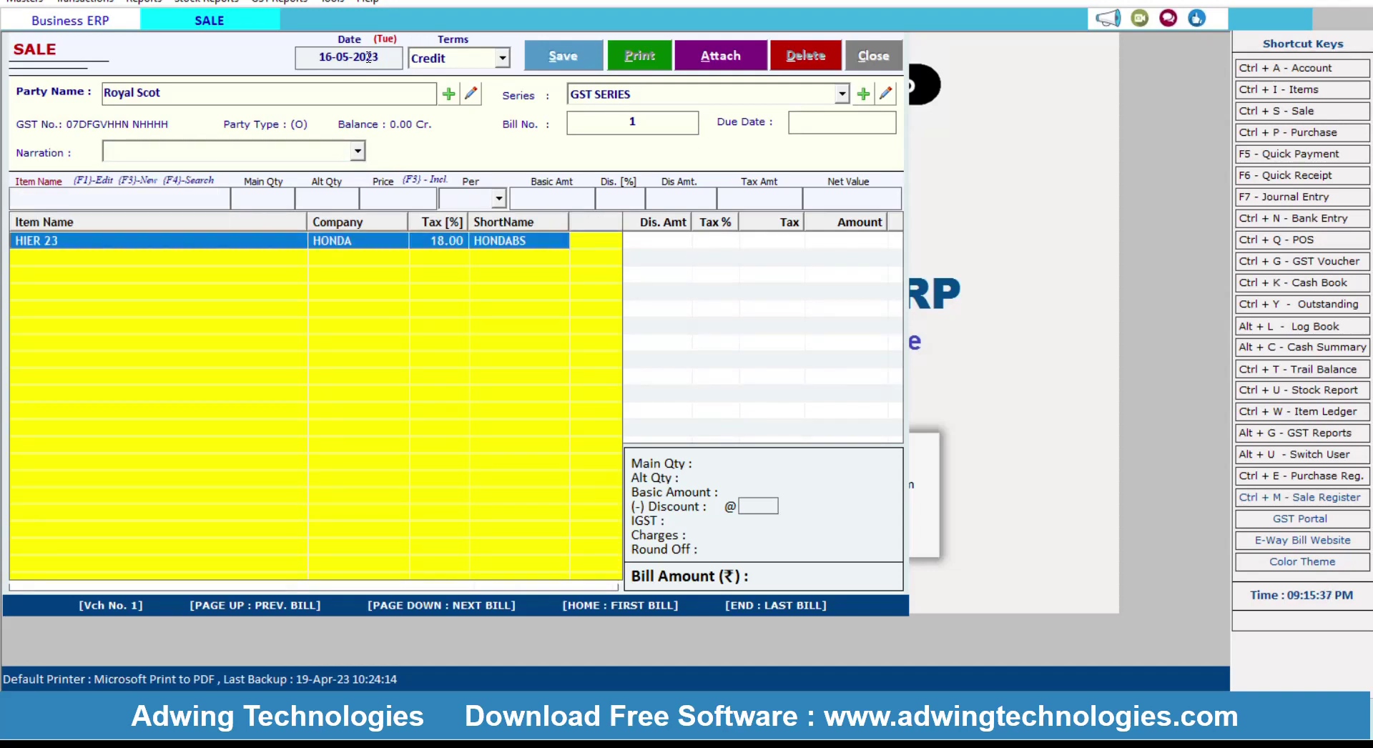
# - Enter item HIER 23 on the sale bill with quantity 1 at price 75000 and try to add the line
pyautogui.press('Return')
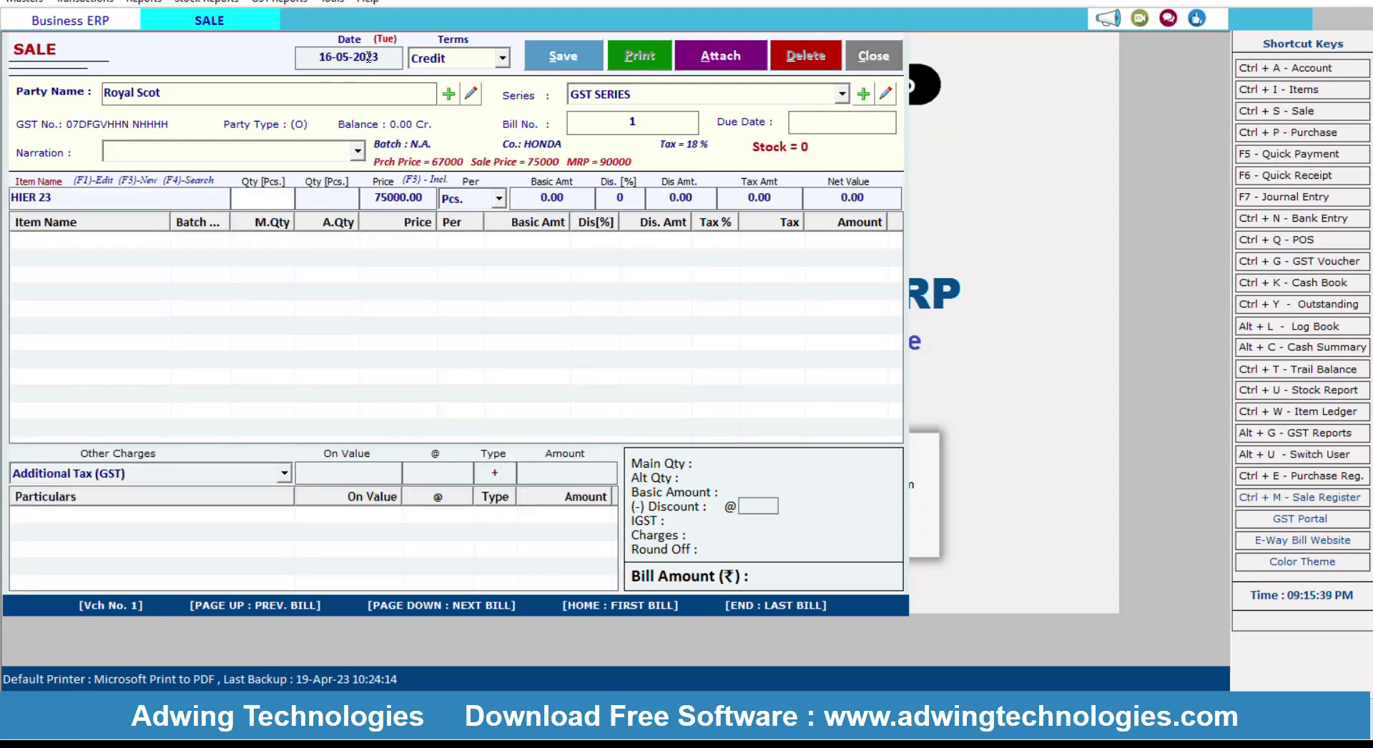
pyautogui.write('1')
pyautogui.press('Return')
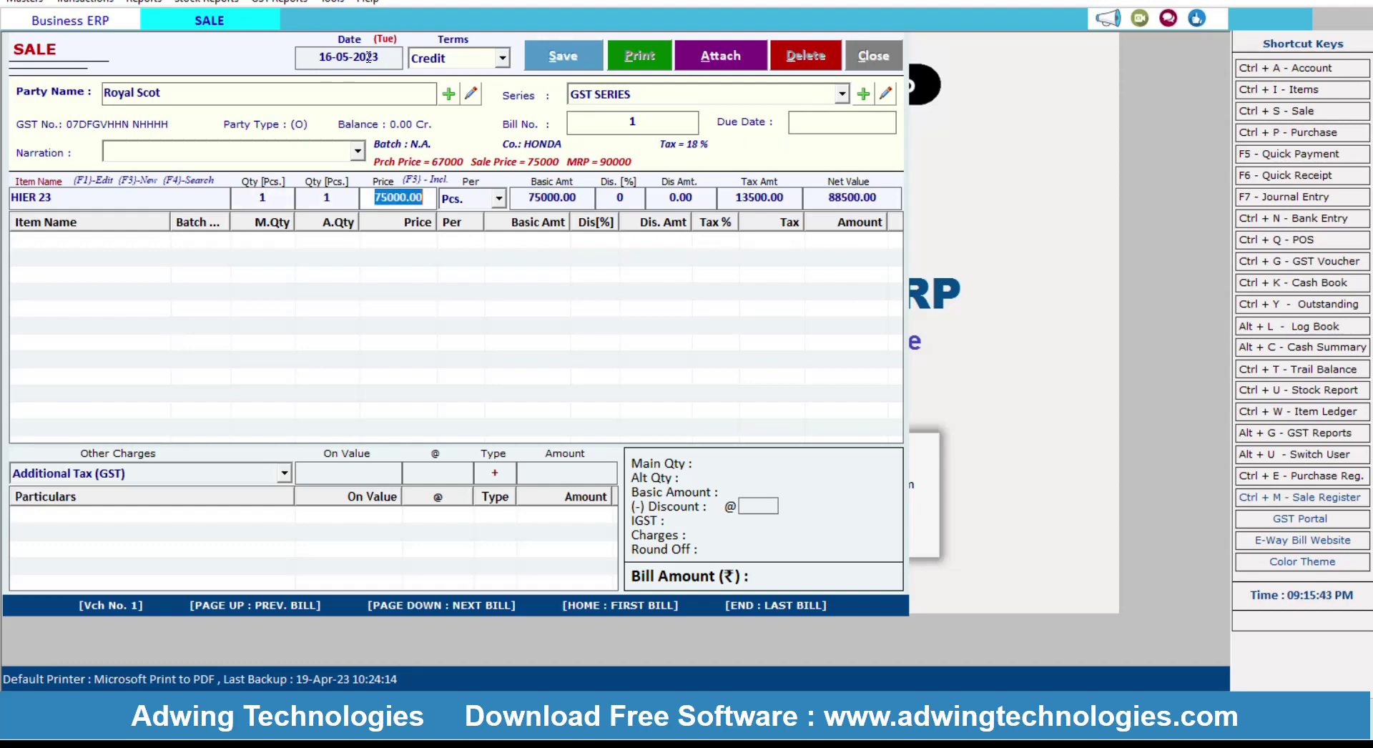
pyautogui.press('Return')
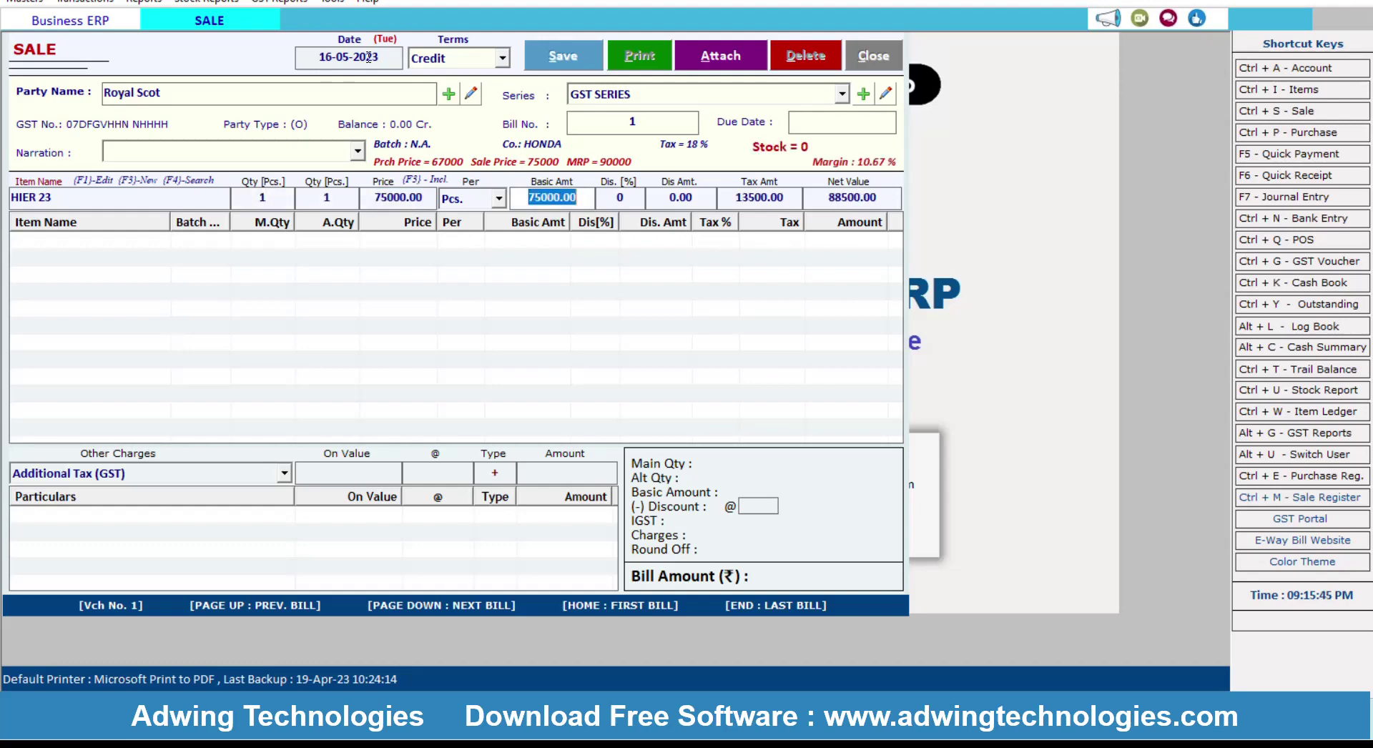
pyautogui.press('Return')
pyautogui.press('Return')
pyautogui.press('Return')
pyautogui.press('Return')
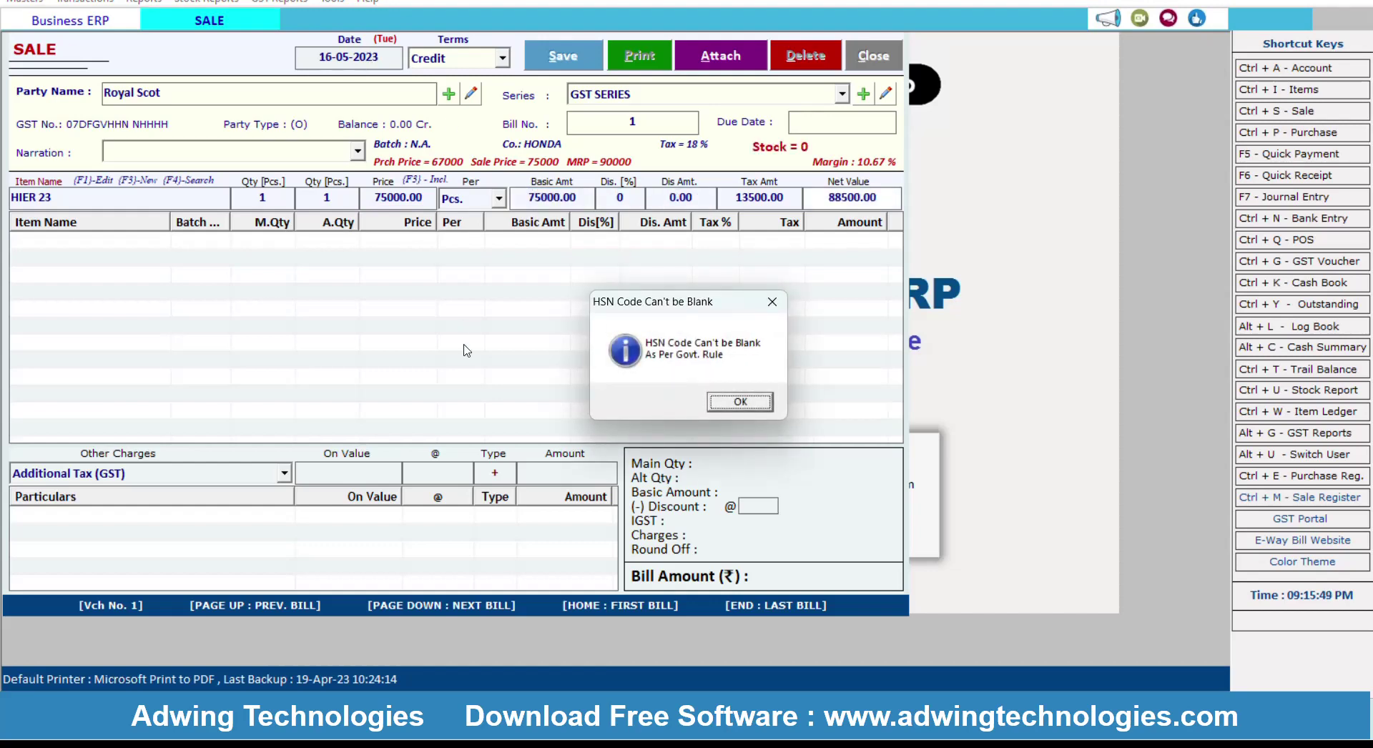
pyautogui.click(734, 411)
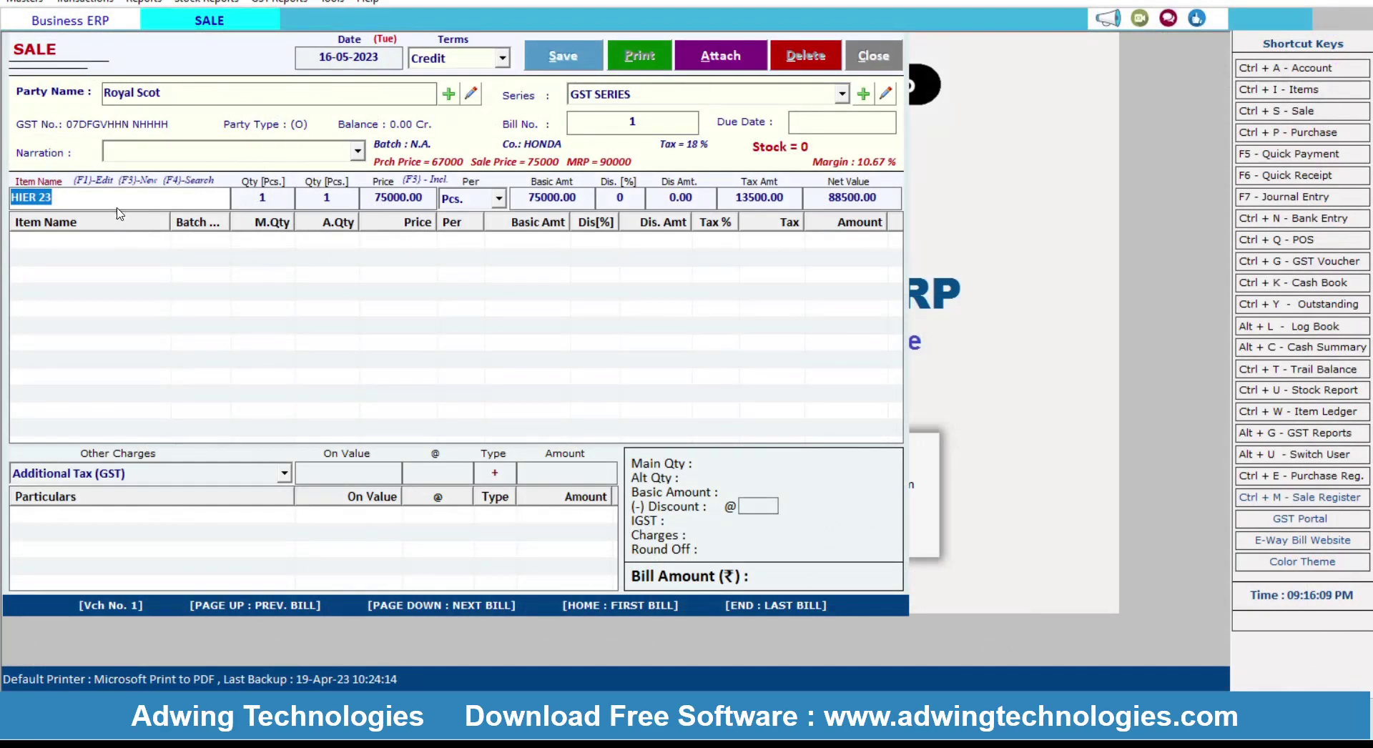
# - Edit item HIER 23 from the sale bill, set its HSN/SAC code to 4567 and update the item
pyautogui.click(187, 195)
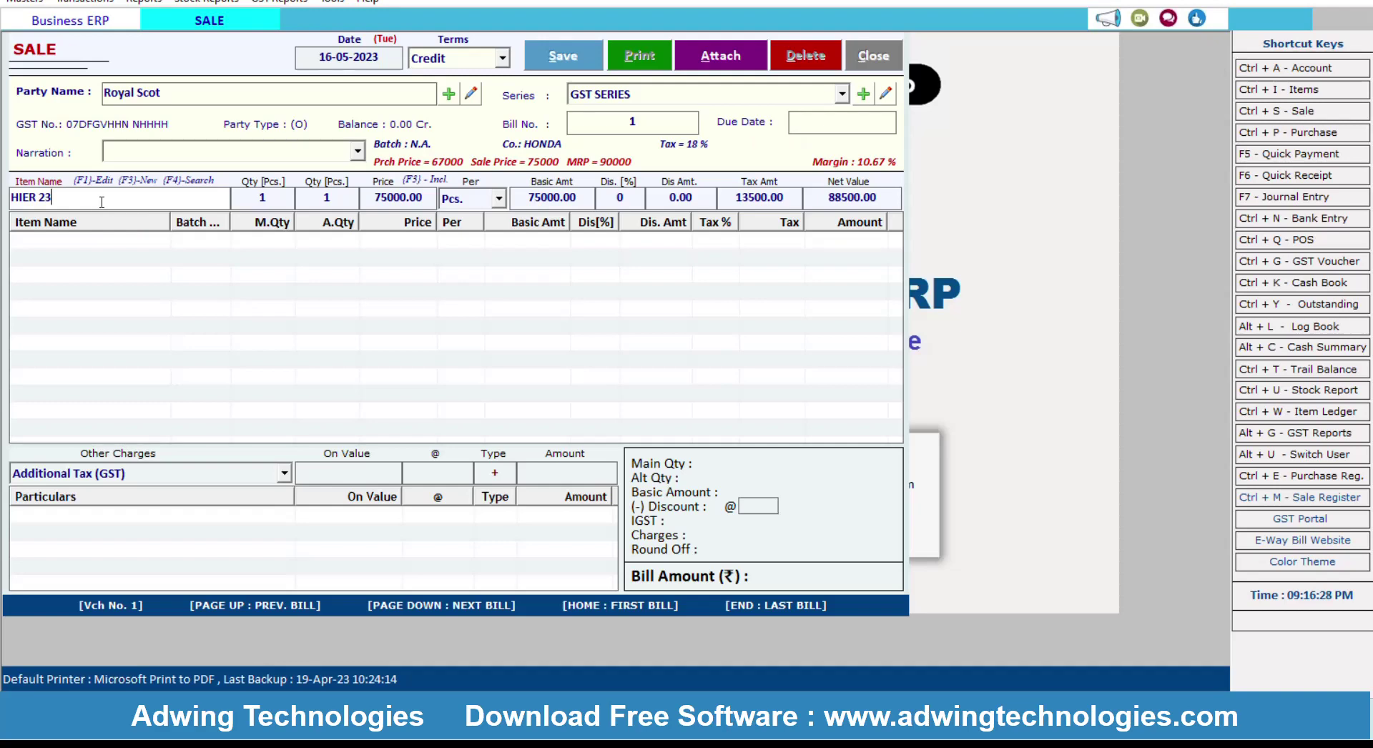
pyautogui.press('F1')
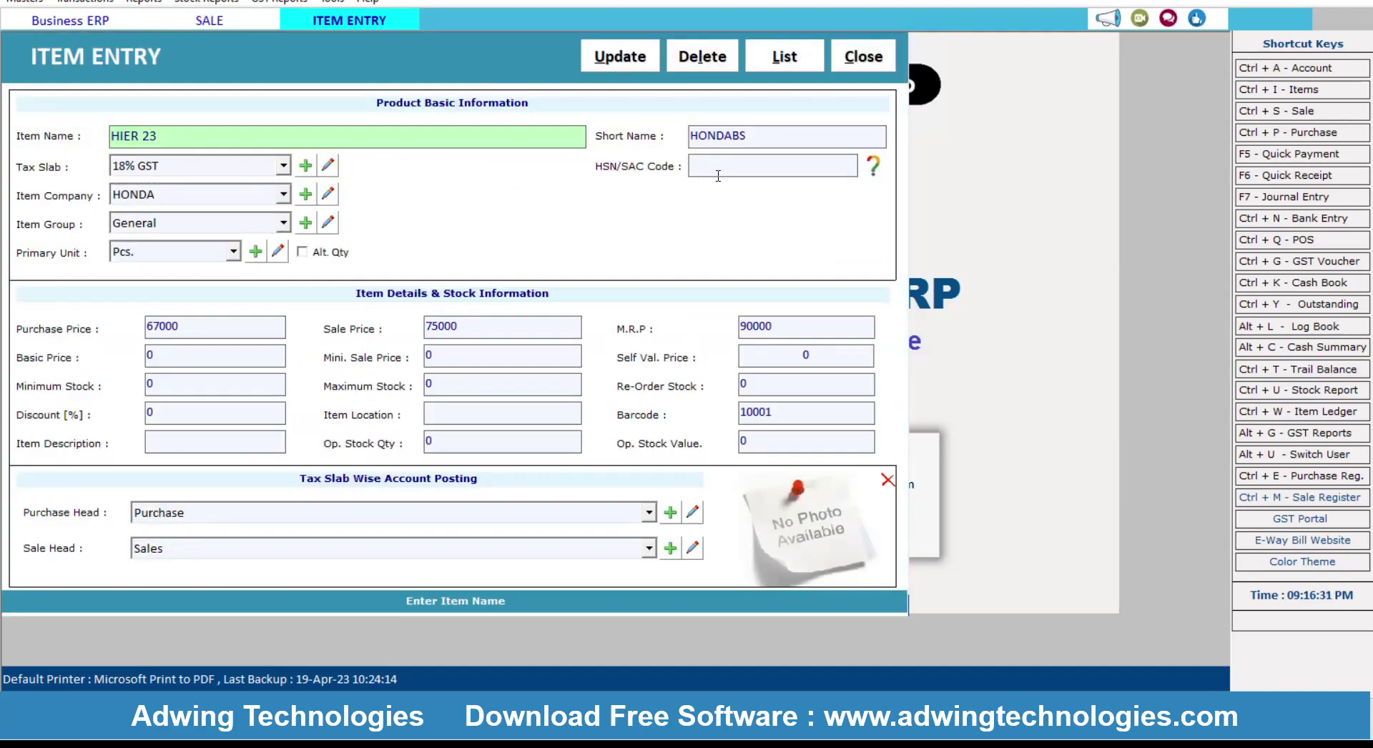
pyautogui.click(741, 167)
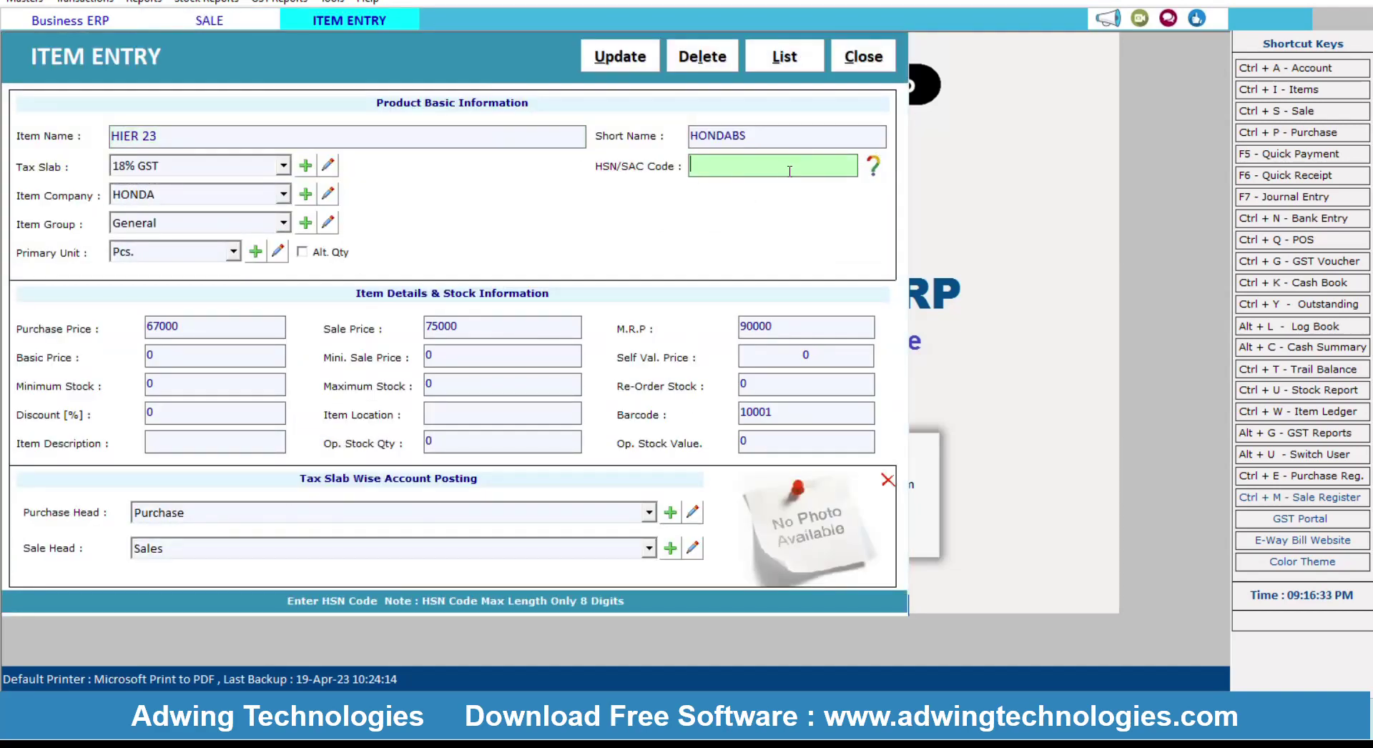
pyautogui.write('4567')
pyautogui.click(617, 63)
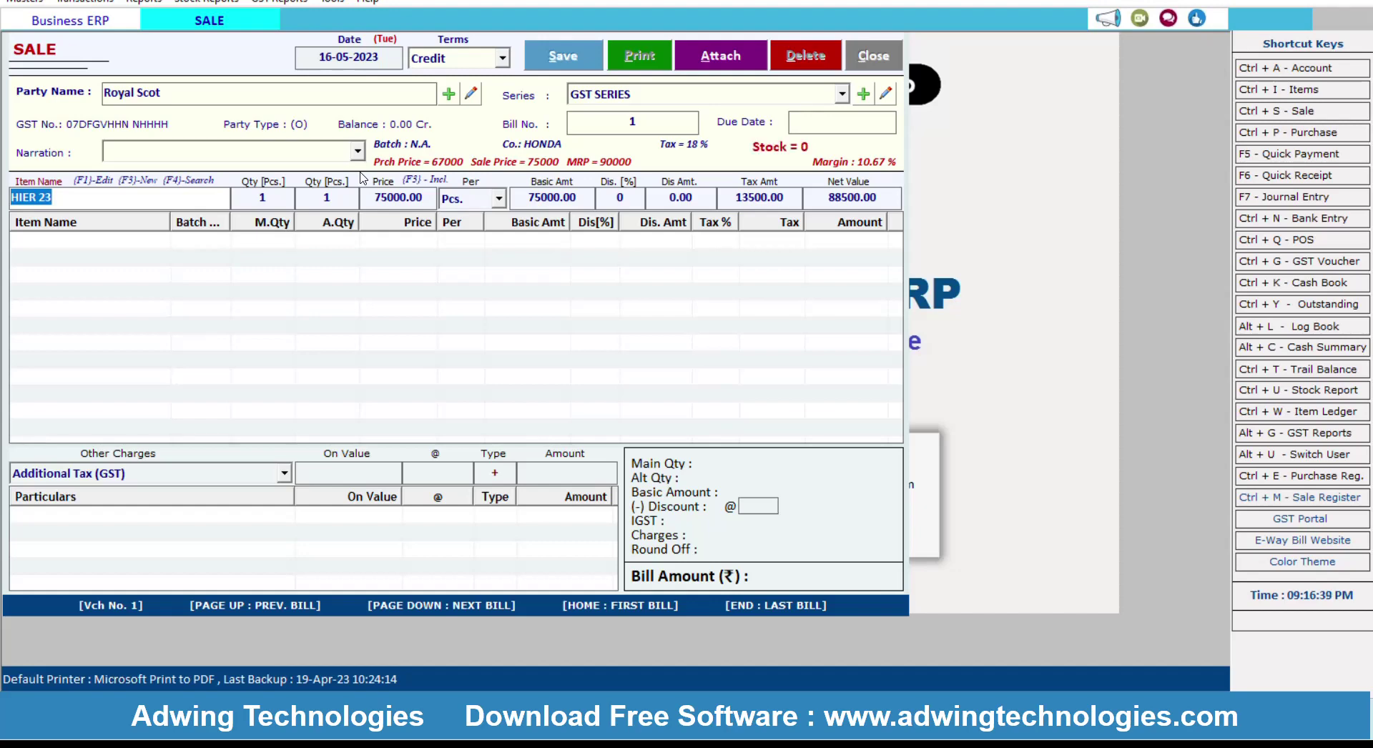
# - Add the HIER 23 line to the sale bill, keeping quantity 1 and price 75000 without discount
pyautogui.press('Return')
pyautogui.press('Return')
pyautogui.press('Return')
pyautogui.press('Return')
pyautogui.press('Return')
pyautogui.press('Return')
pyautogui.press('Return')
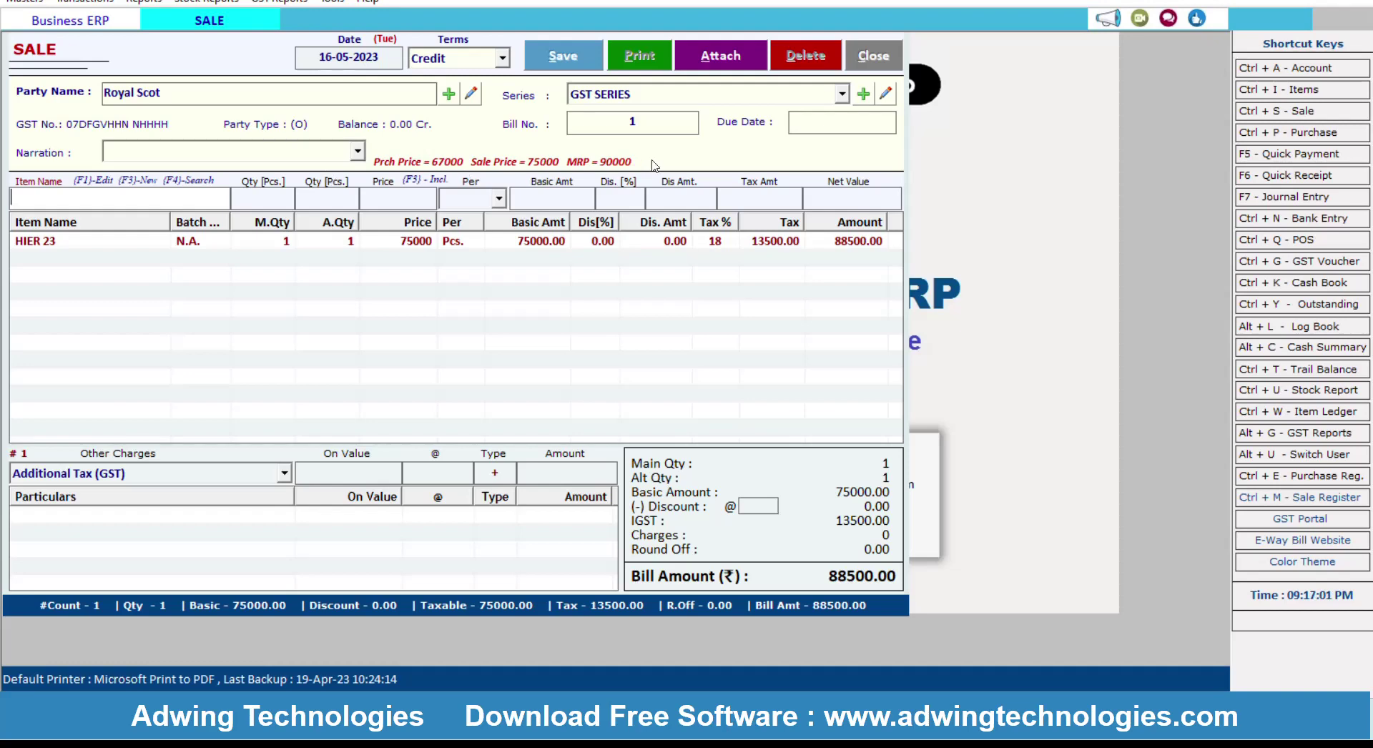
# - Try to add Frieght & Forwarding Charges of 500 to the sale bill's other charges
pyautogui.click(217, 475)
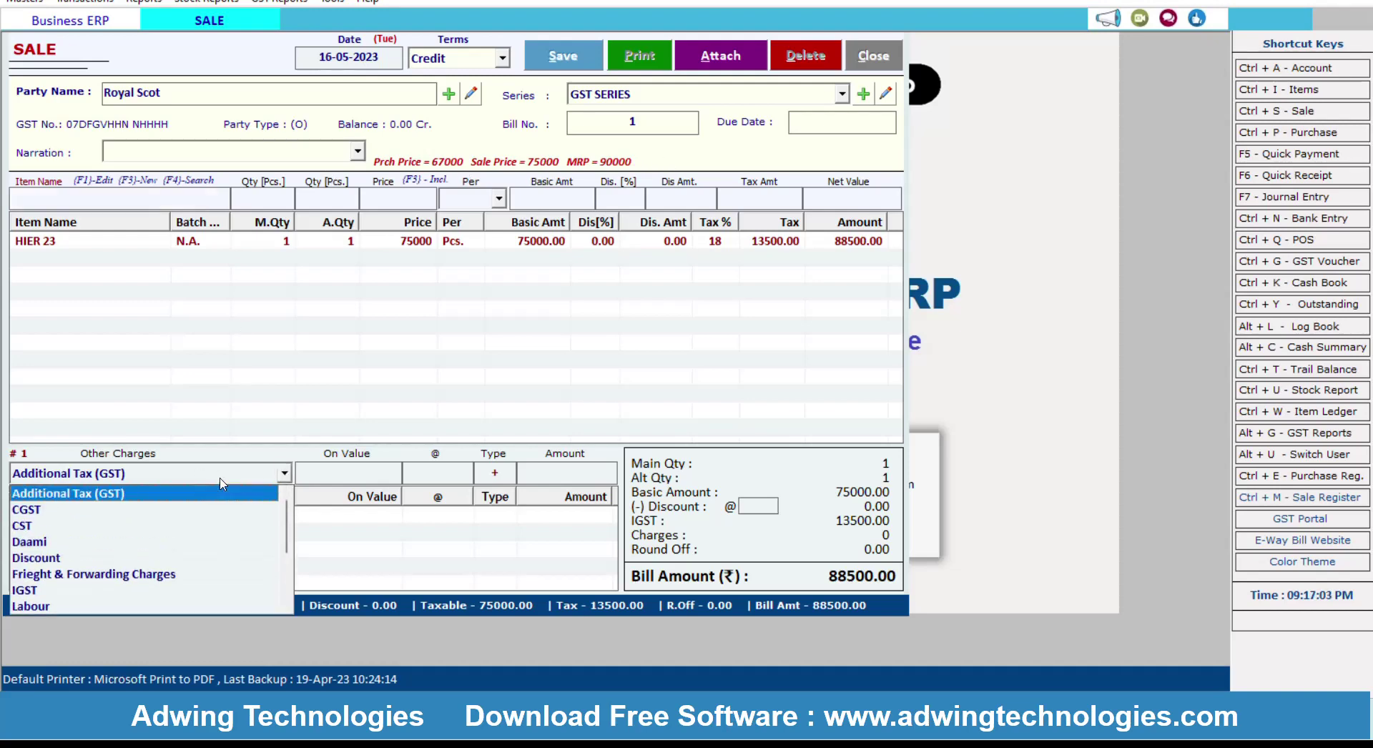
pyautogui.click(153, 578)
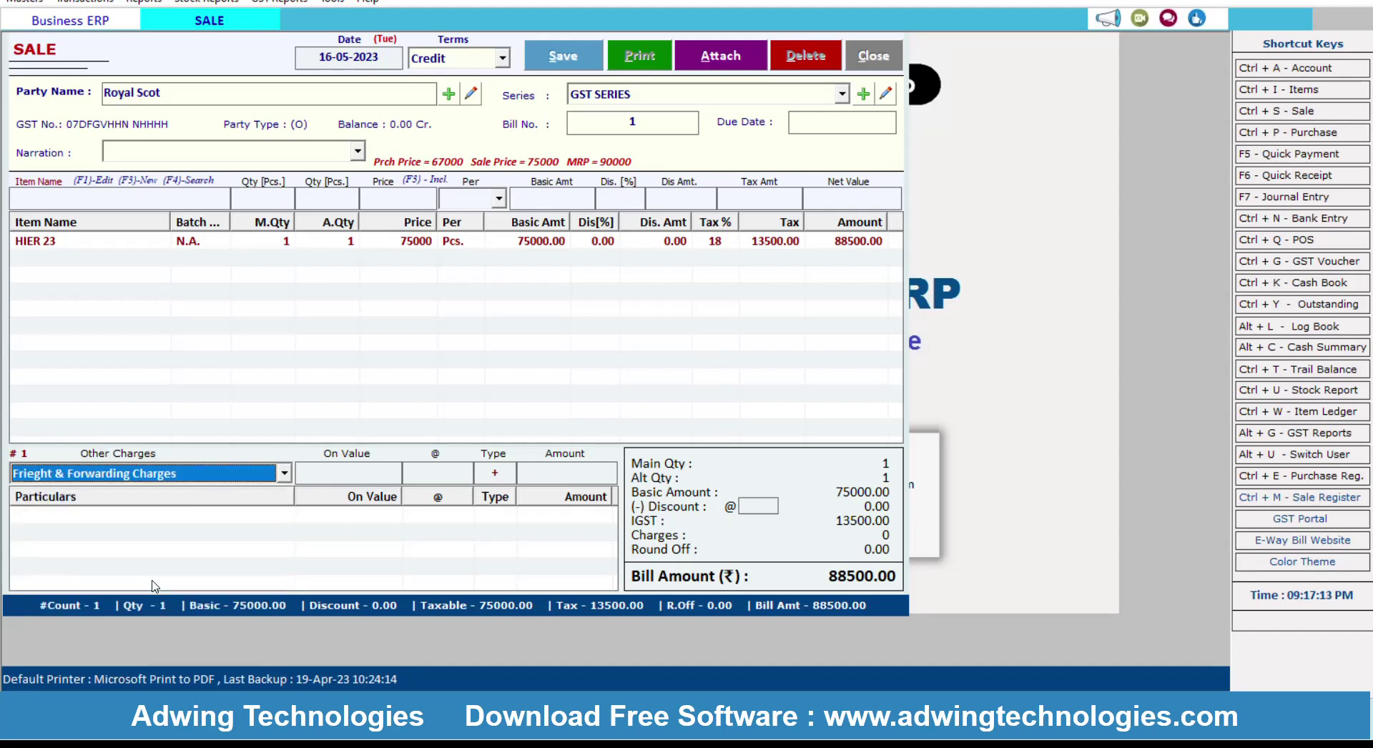
pyautogui.click(334, 473)
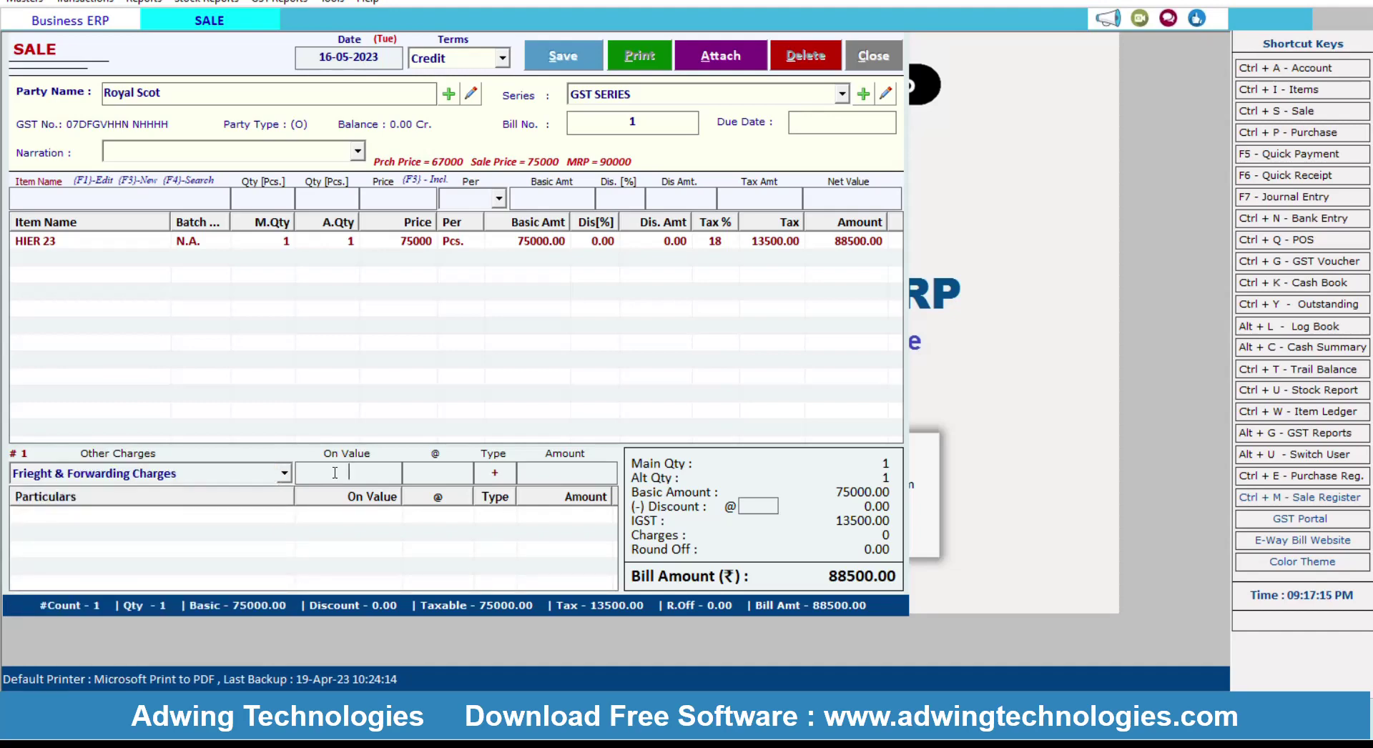
pyautogui.press('Return')
pyautogui.press('Return')
pyautogui.moveTo(556, 472); pyautogui.dragTo(580, 477)
pyautogui.write('500')
pyautogui.press('Return')
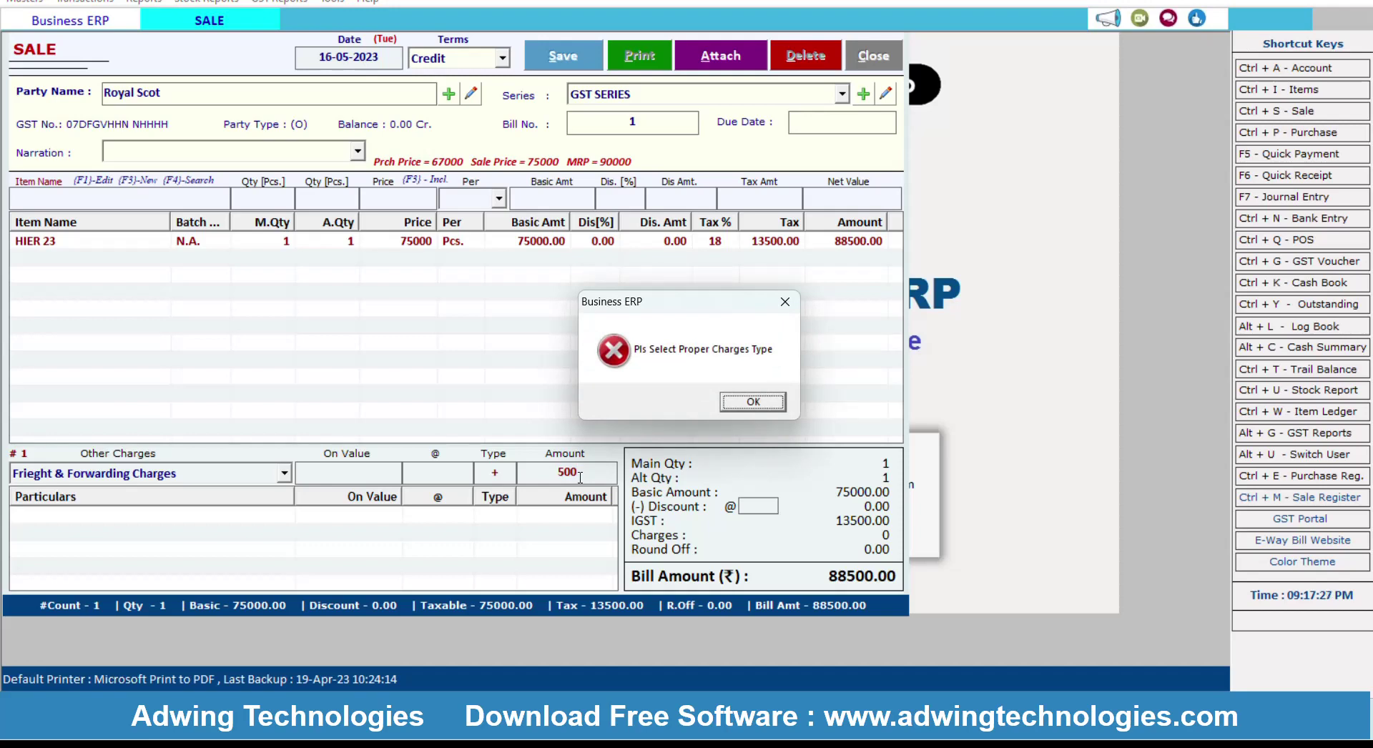
pyautogui.press('Return')
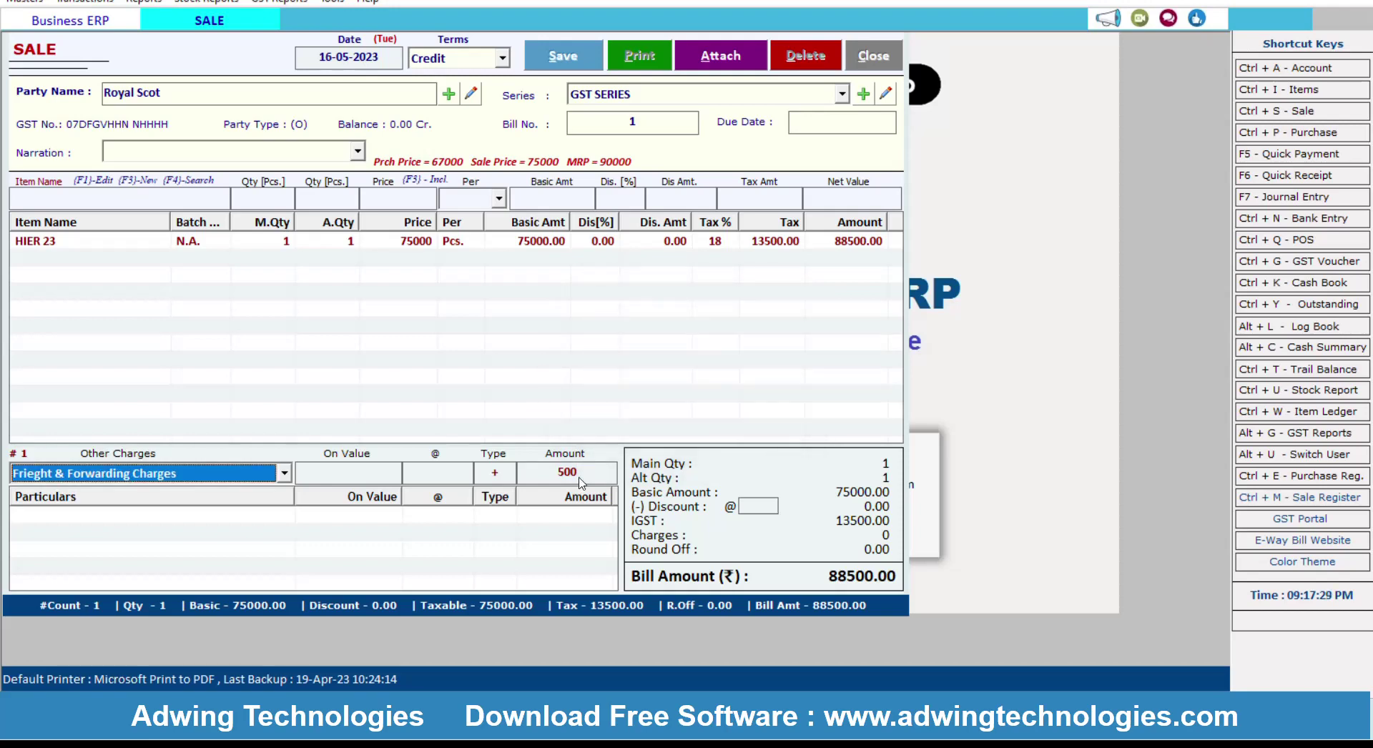
# - Add a Labour charge of 500 to the sale bill's other charges, with on value 1 and rate 0
pyautogui.click(289, 478)
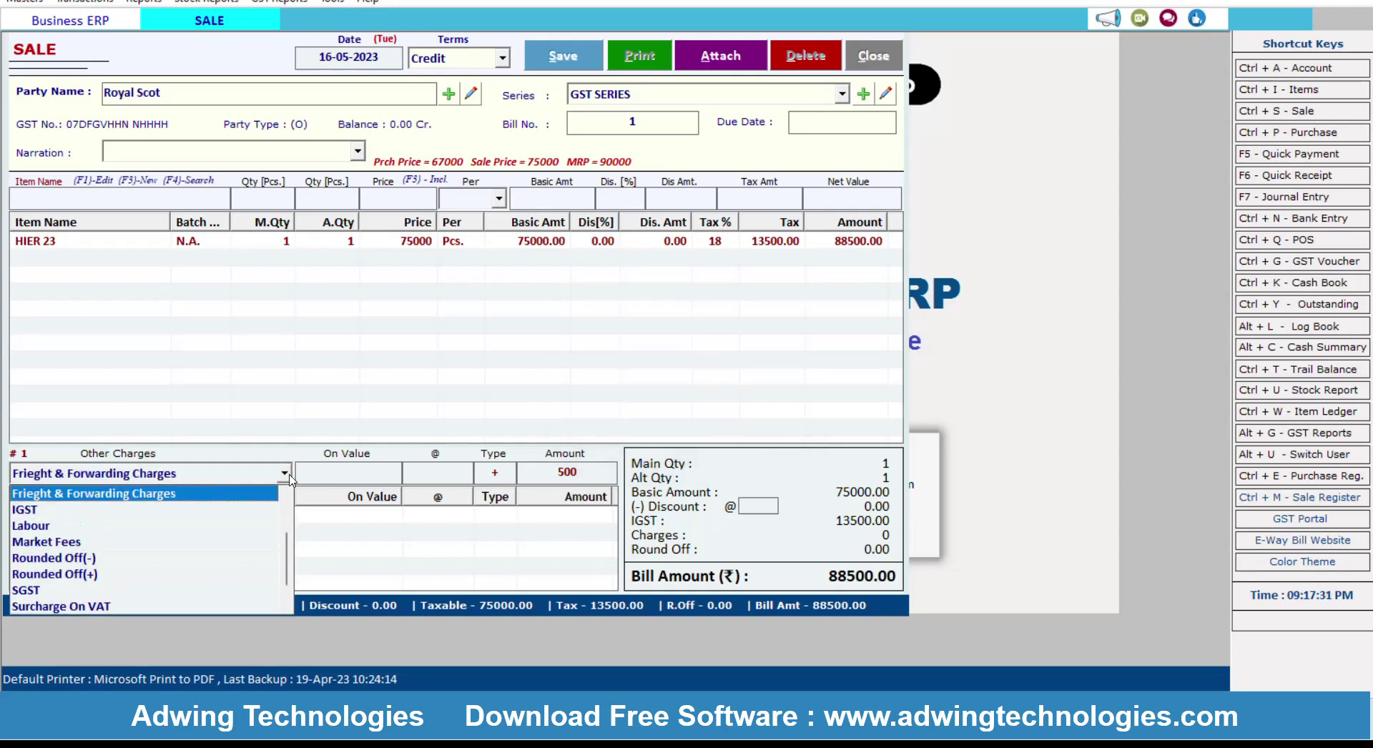
pyautogui.click(86, 526)
pyautogui.press('Return')
pyautogui.press('Return')
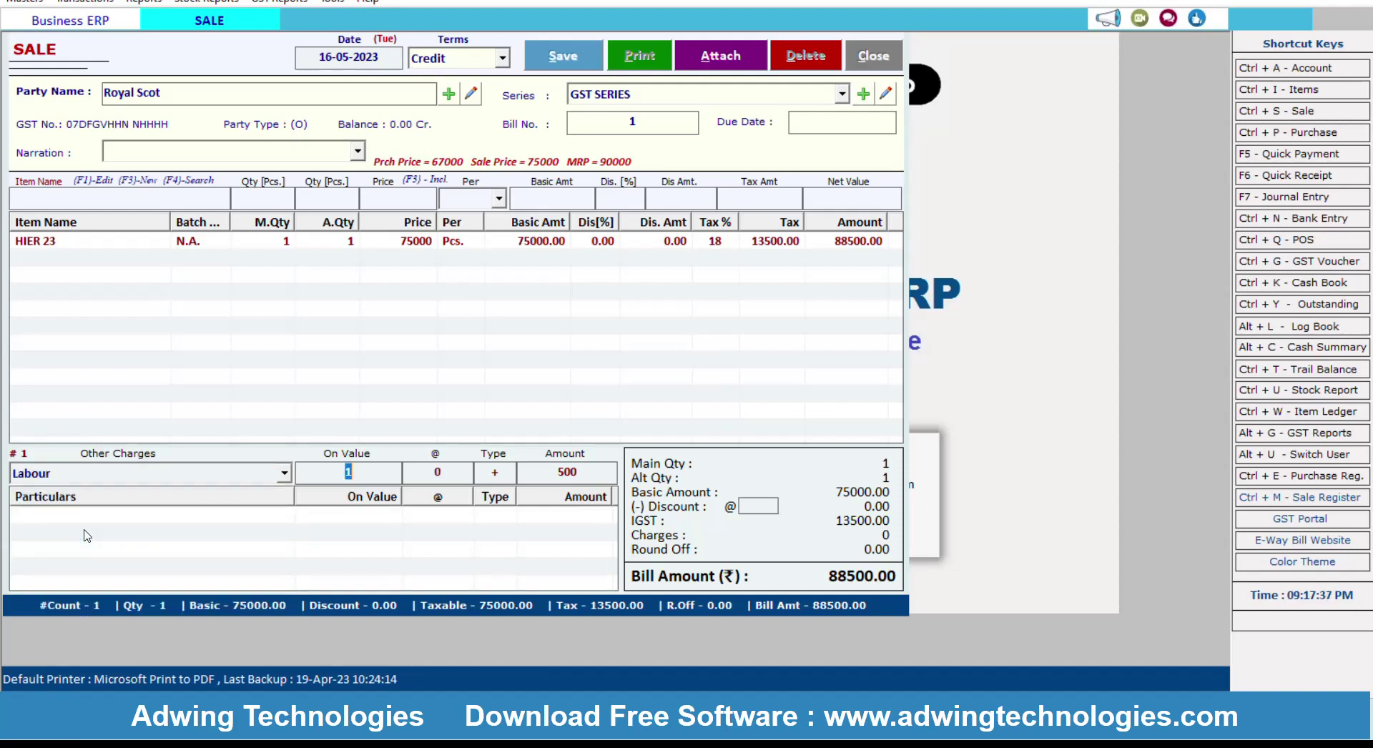
pyautogui.press('Return')
pyautogui.write('500')
pyautogui.press('Return')
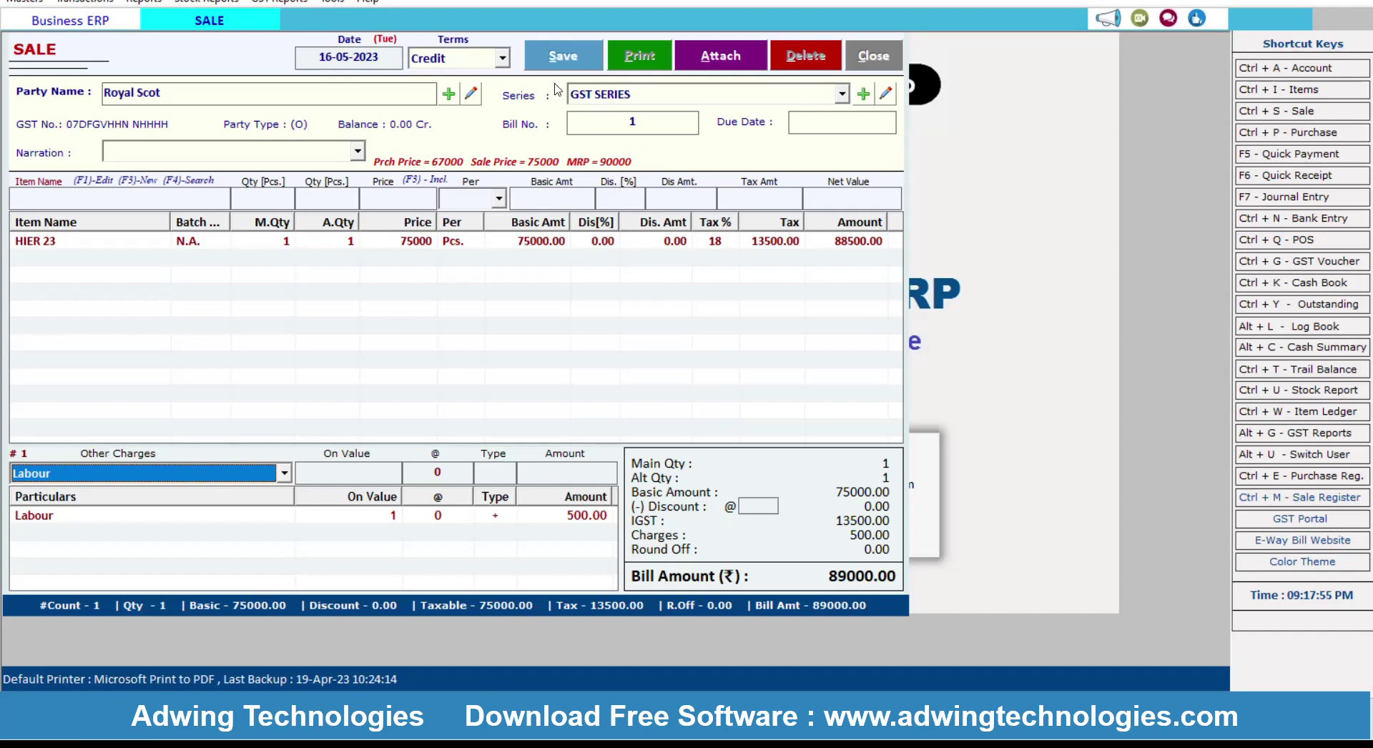
# - Save the Royal Scot sale bill and accept printing it
pyautogui.click(570, 58)
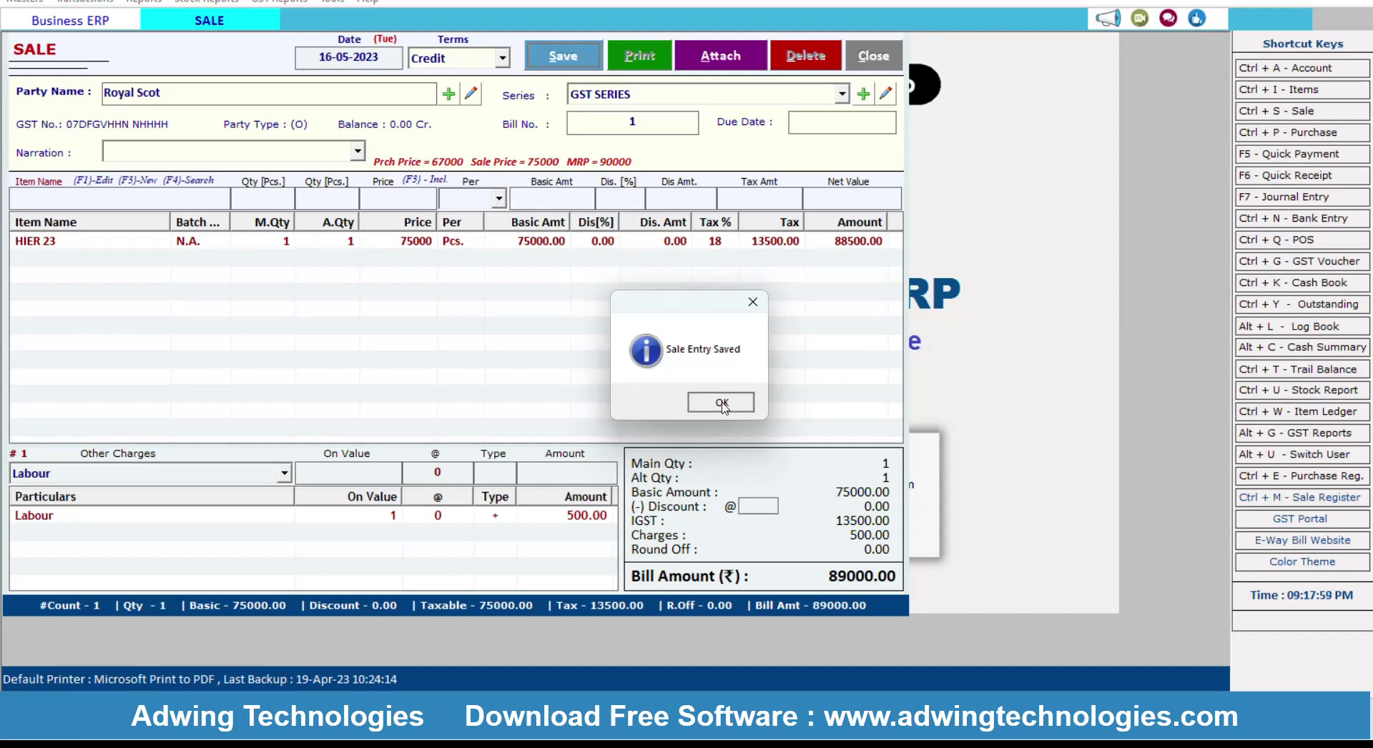
pyautogui.click(719, 402)
pyautogui.click(659, 401)
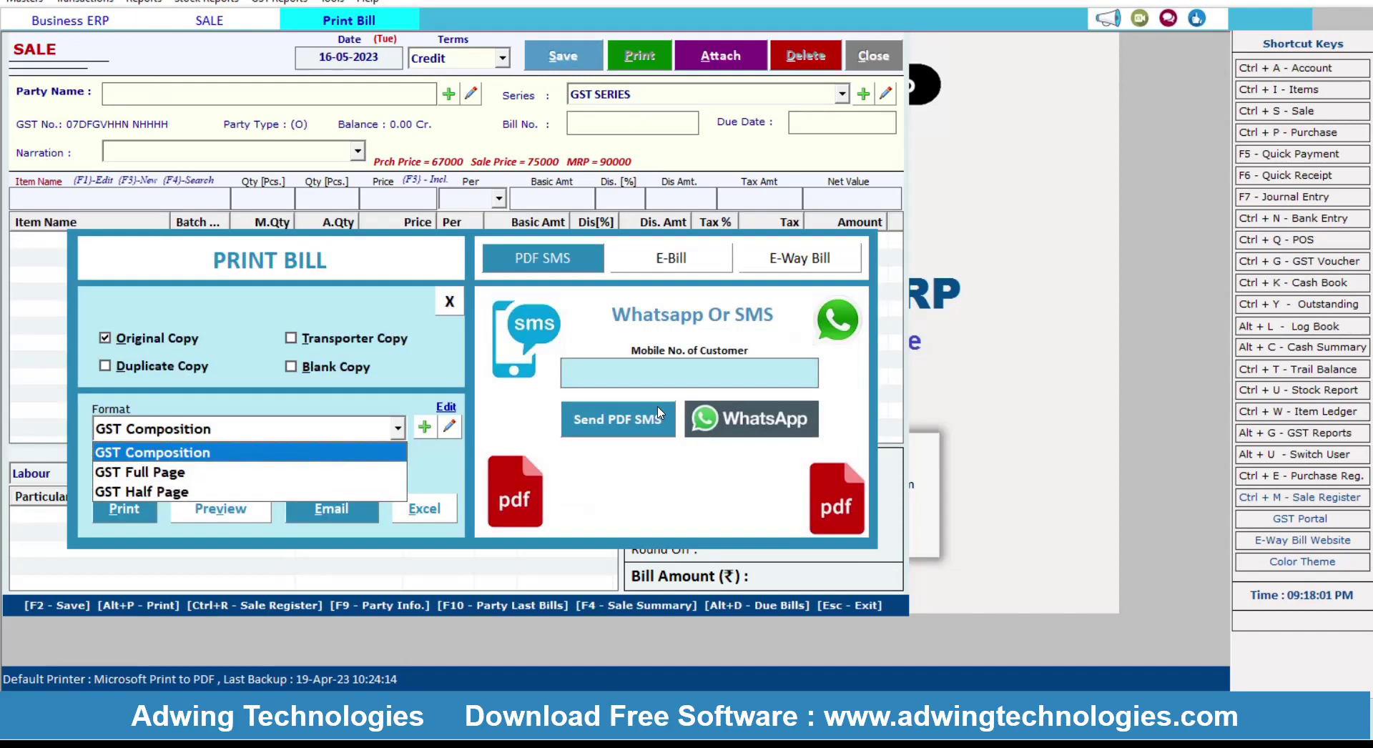
# - Preview the original copy of the saved bill in the GST Half Page format, and close the preview and sale form
pyautogui.click(168, 471)
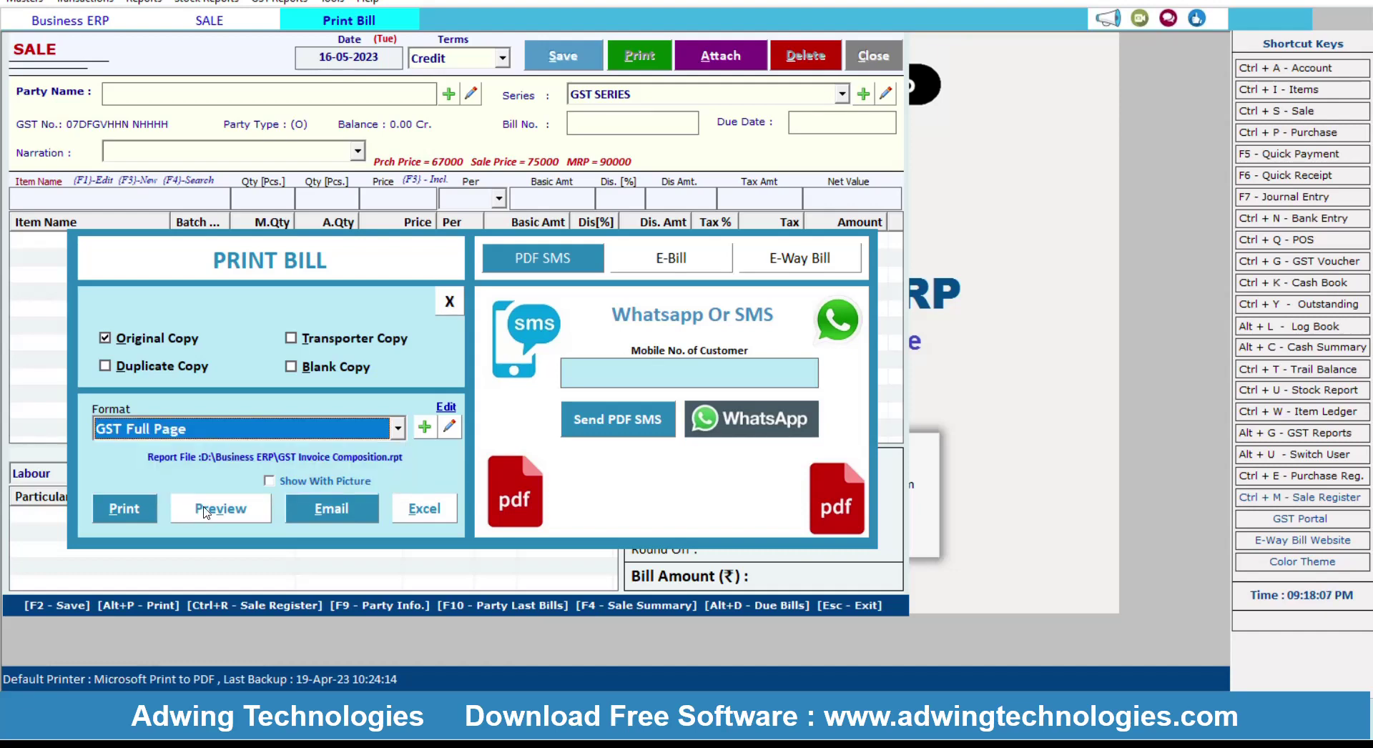
pyautogui.click(221, 429)
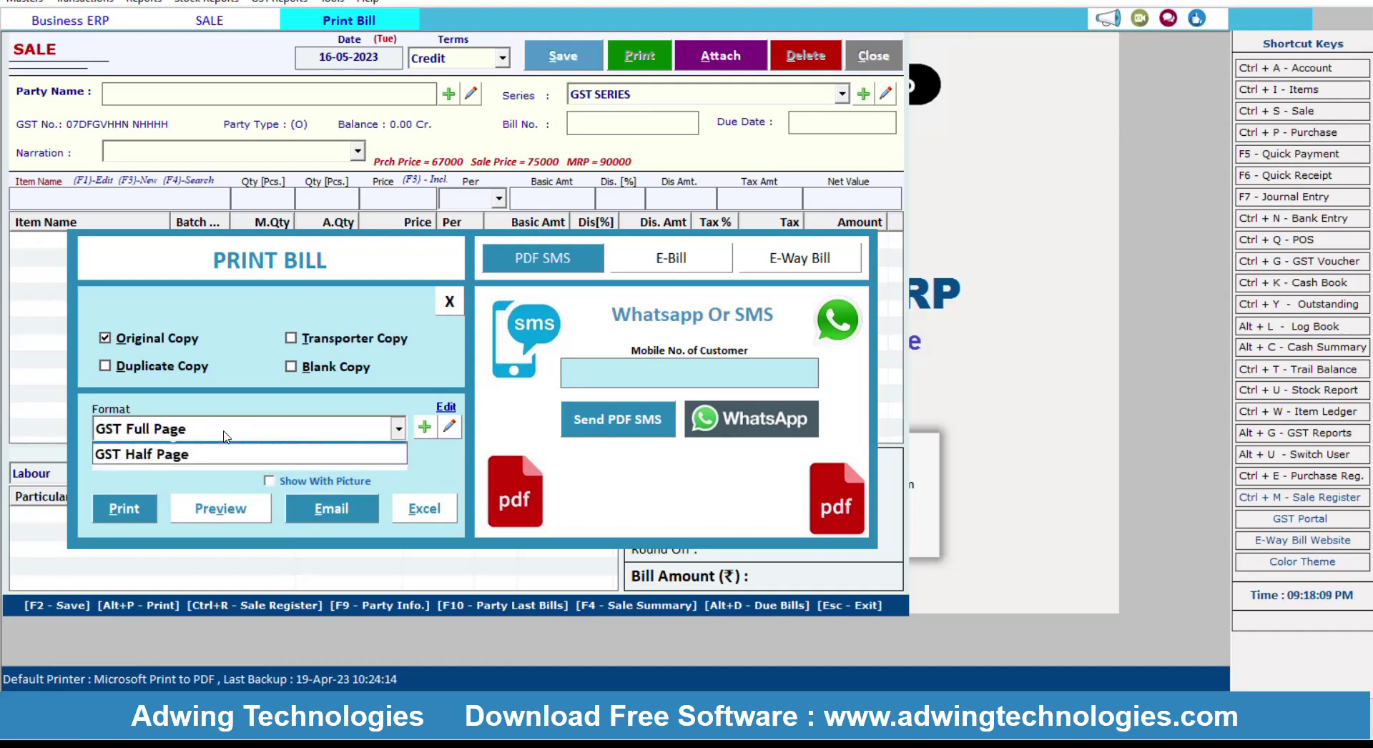
pyautogui.click(165, 492)
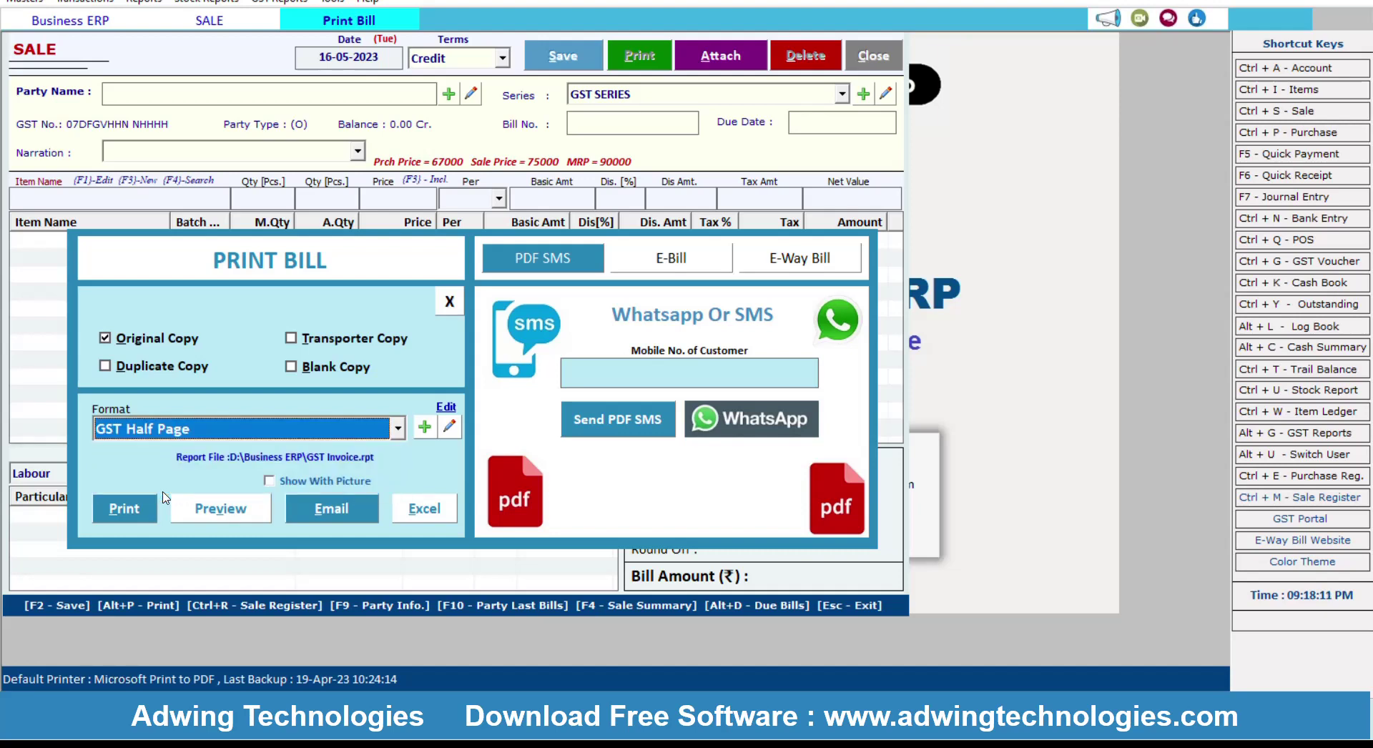
pyautogui.click(219, 513)
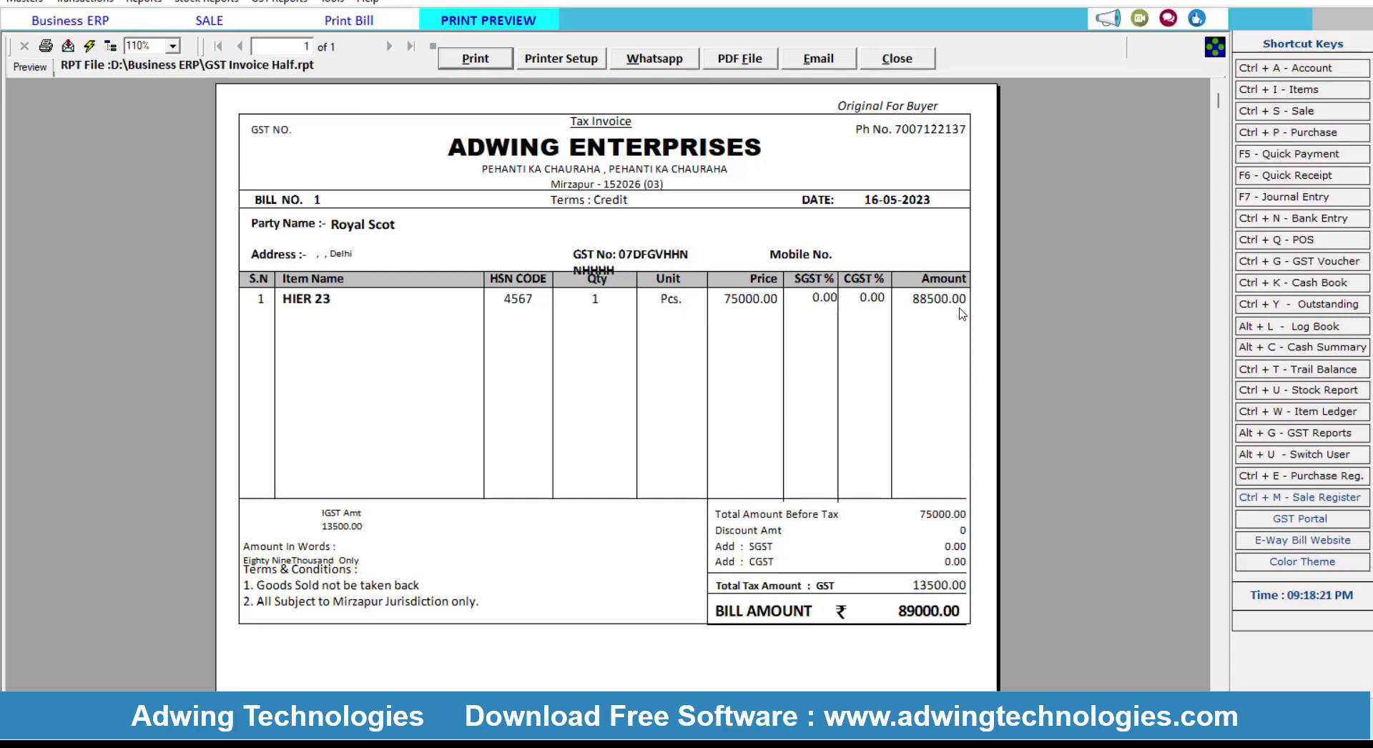
pyautogui.scroll(-3, 938, 447)
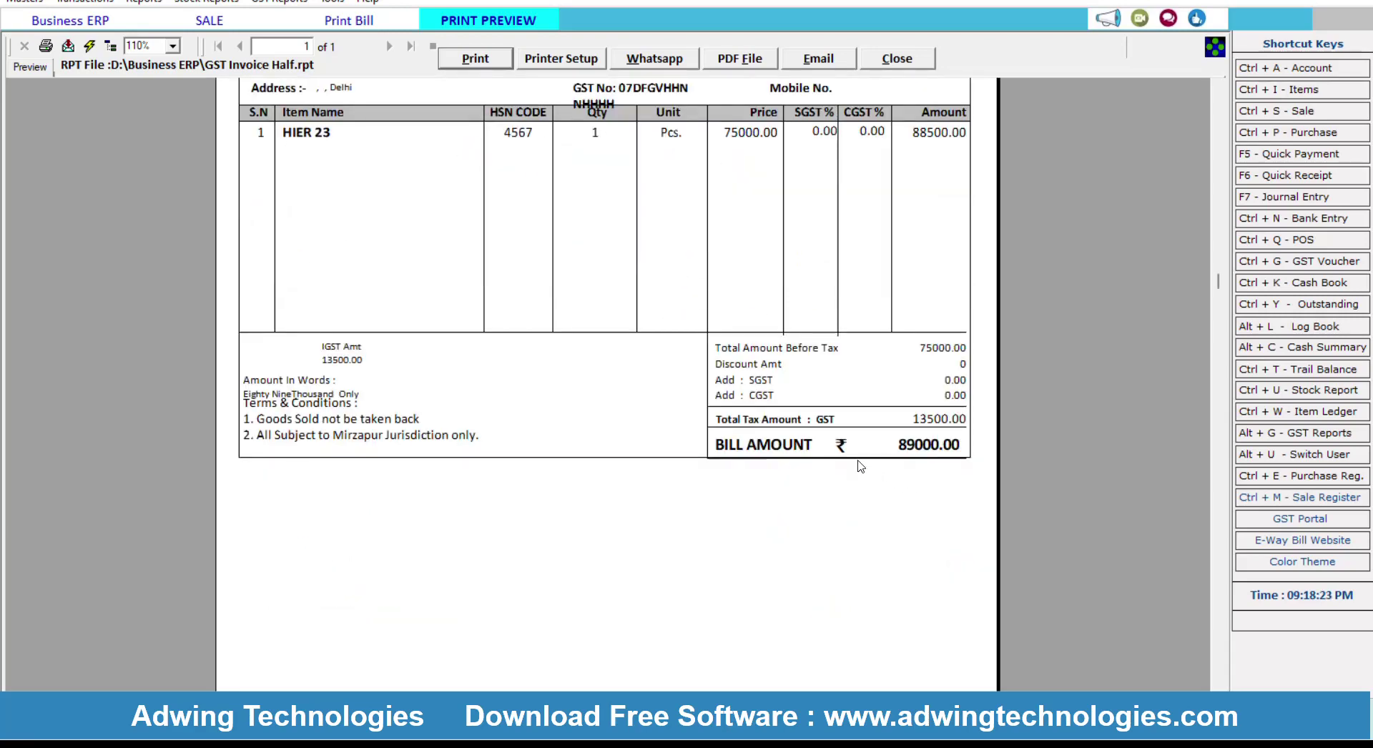
pyautogui.scroll(3, 858, 466)
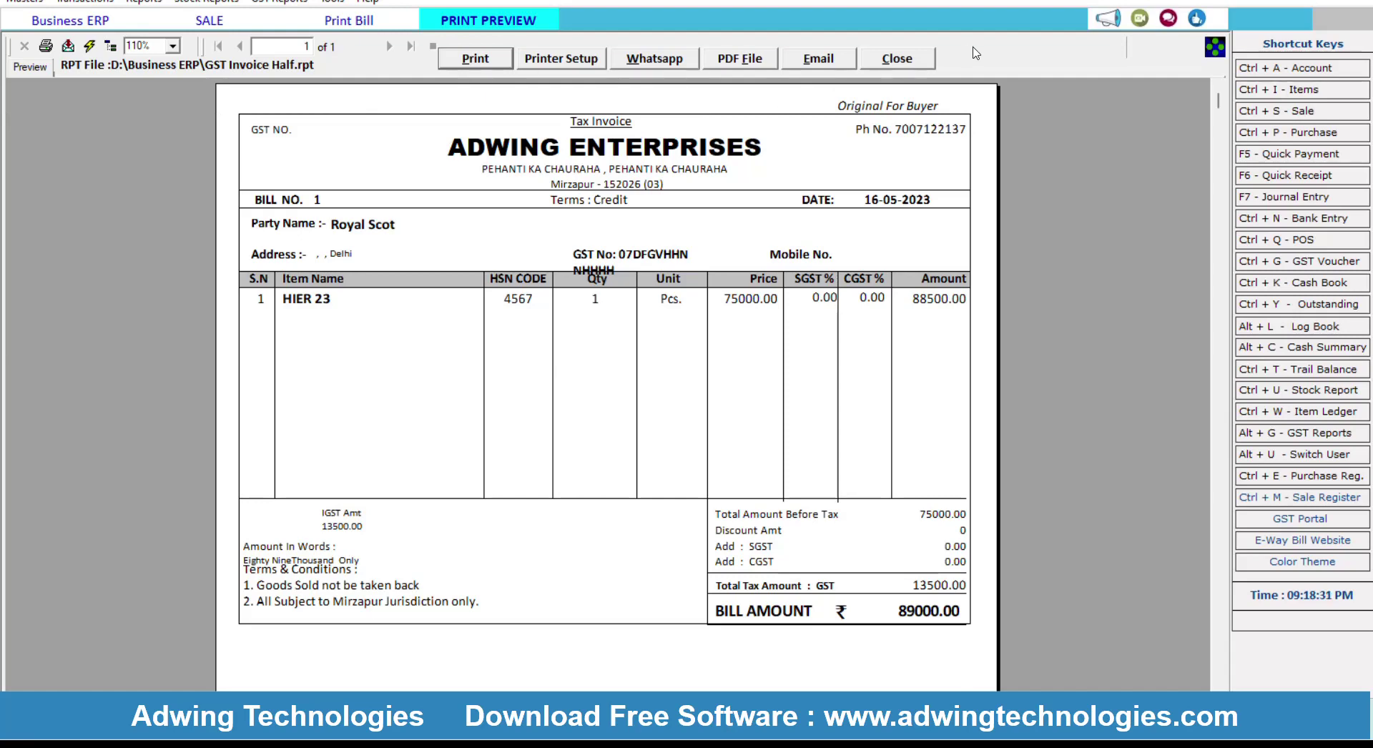
pyautogui.click(924, 63)
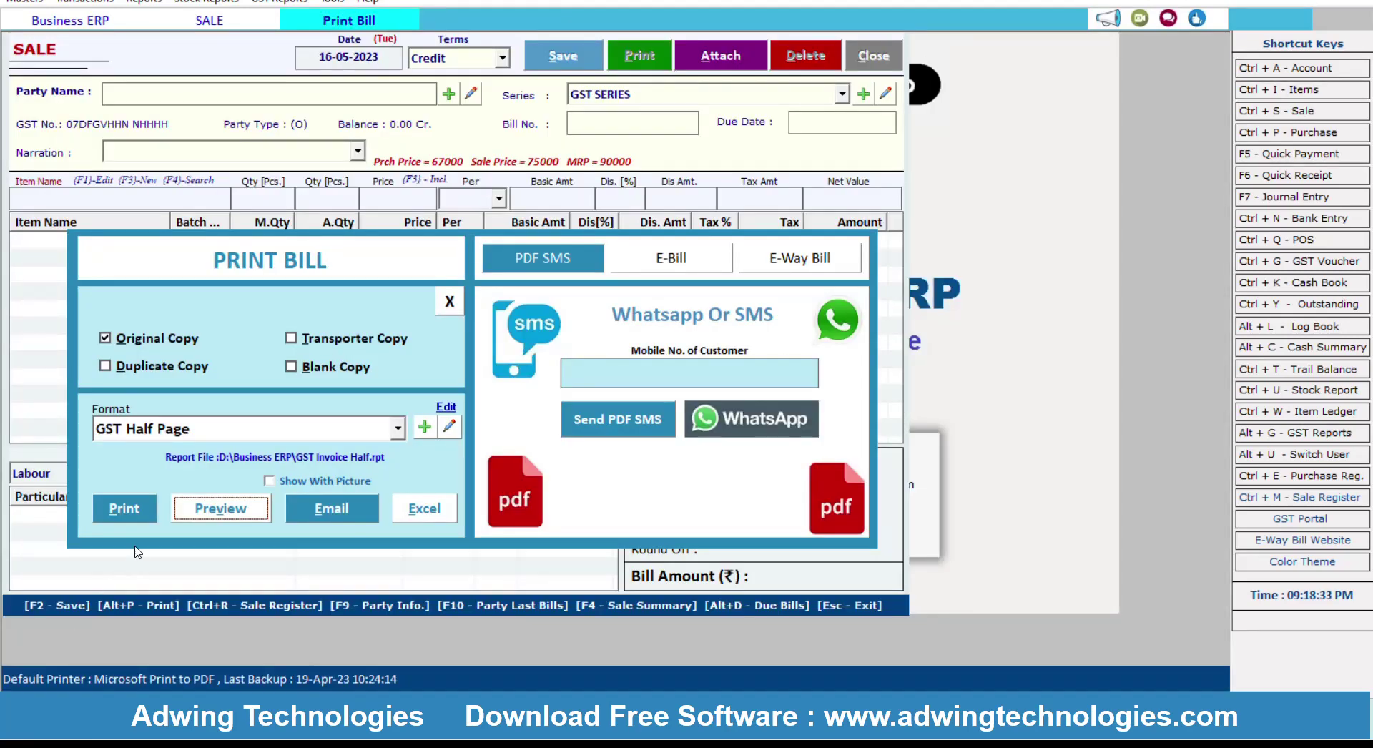
pyautogui.click(453, 303)
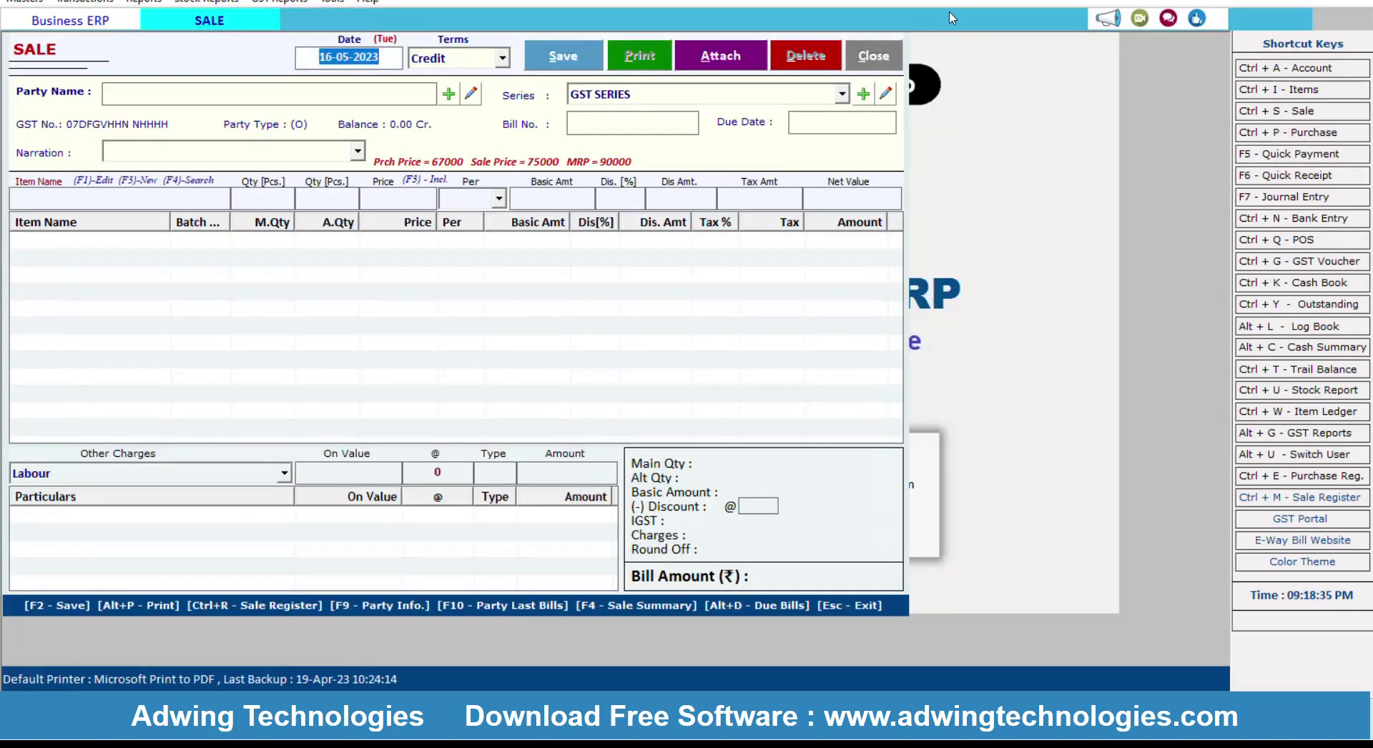
pyautogui.click(884, 62)
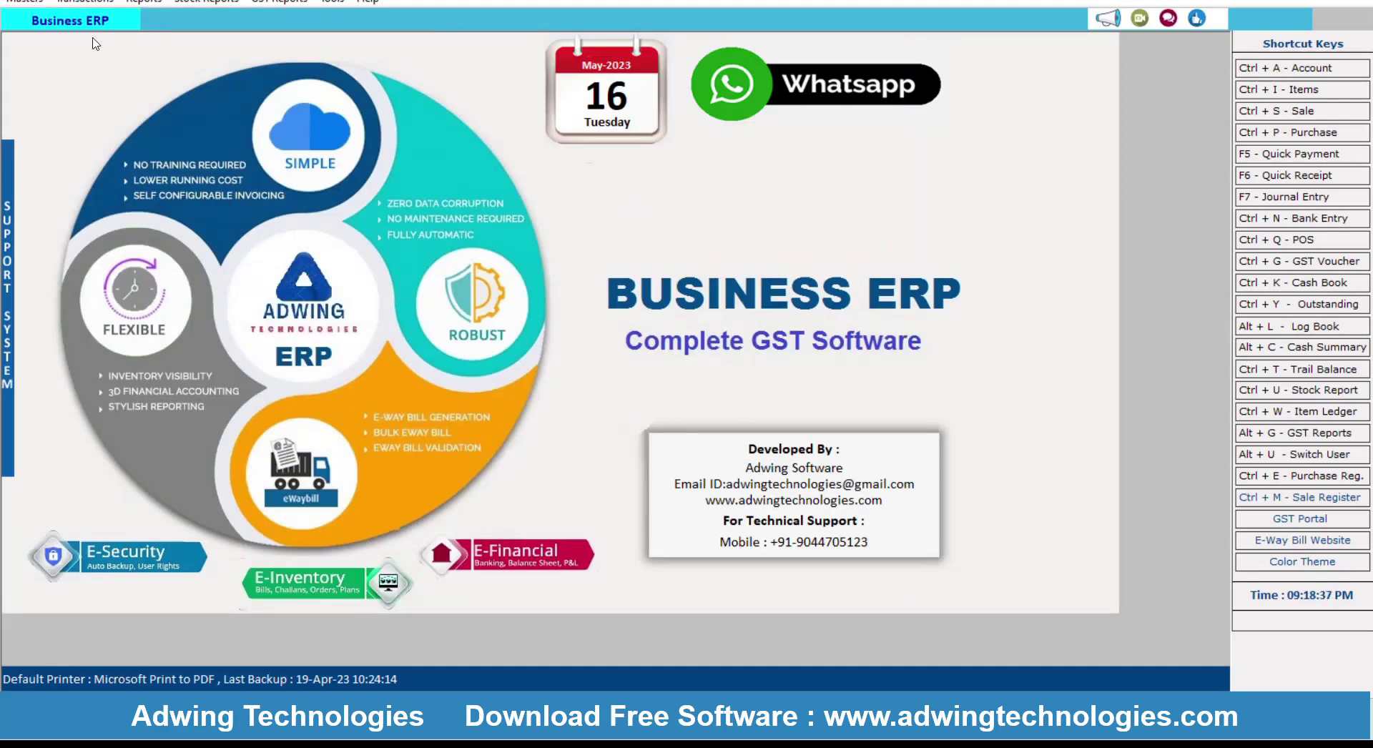
# - View the detailed sale register for 16-05-2023 and close it
pyautogui.click(141, 2)
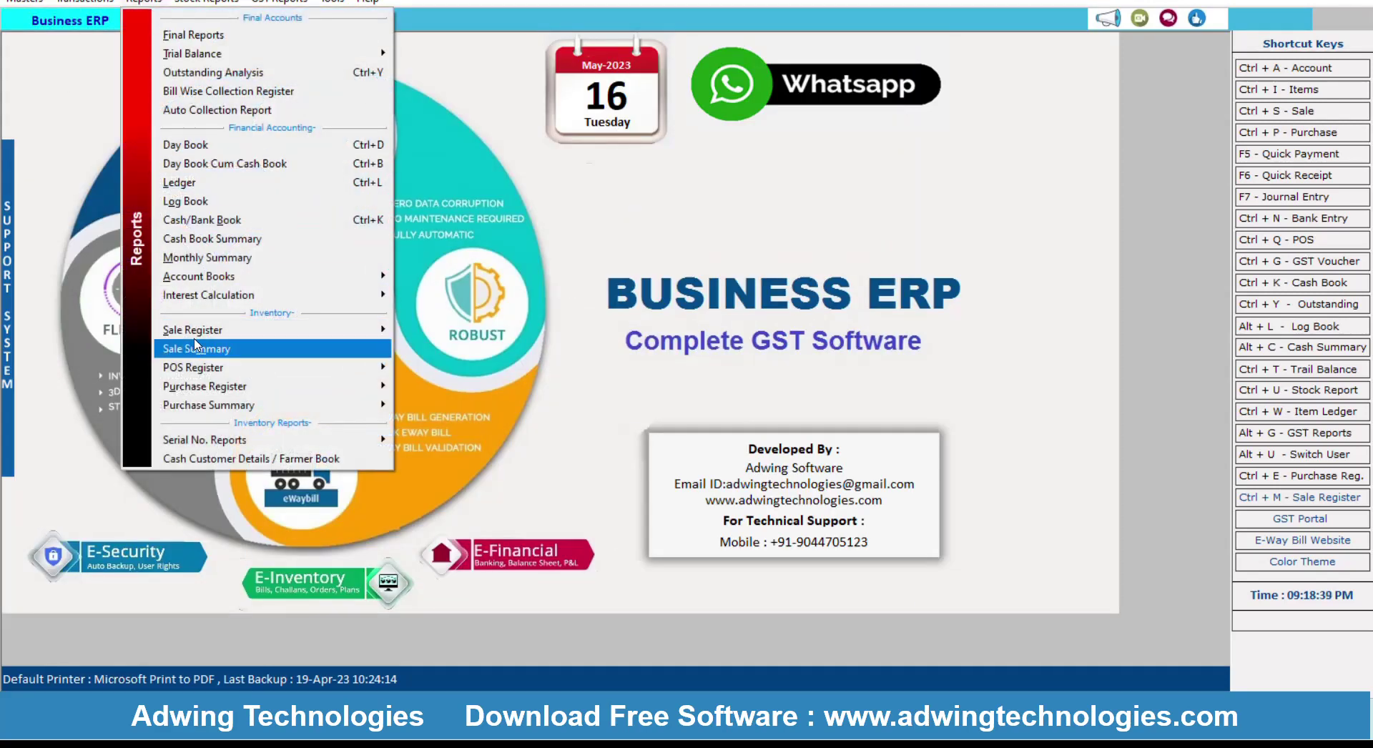
pyautogui.moveTo(193, 329)
pyautogui.click(482, 347)
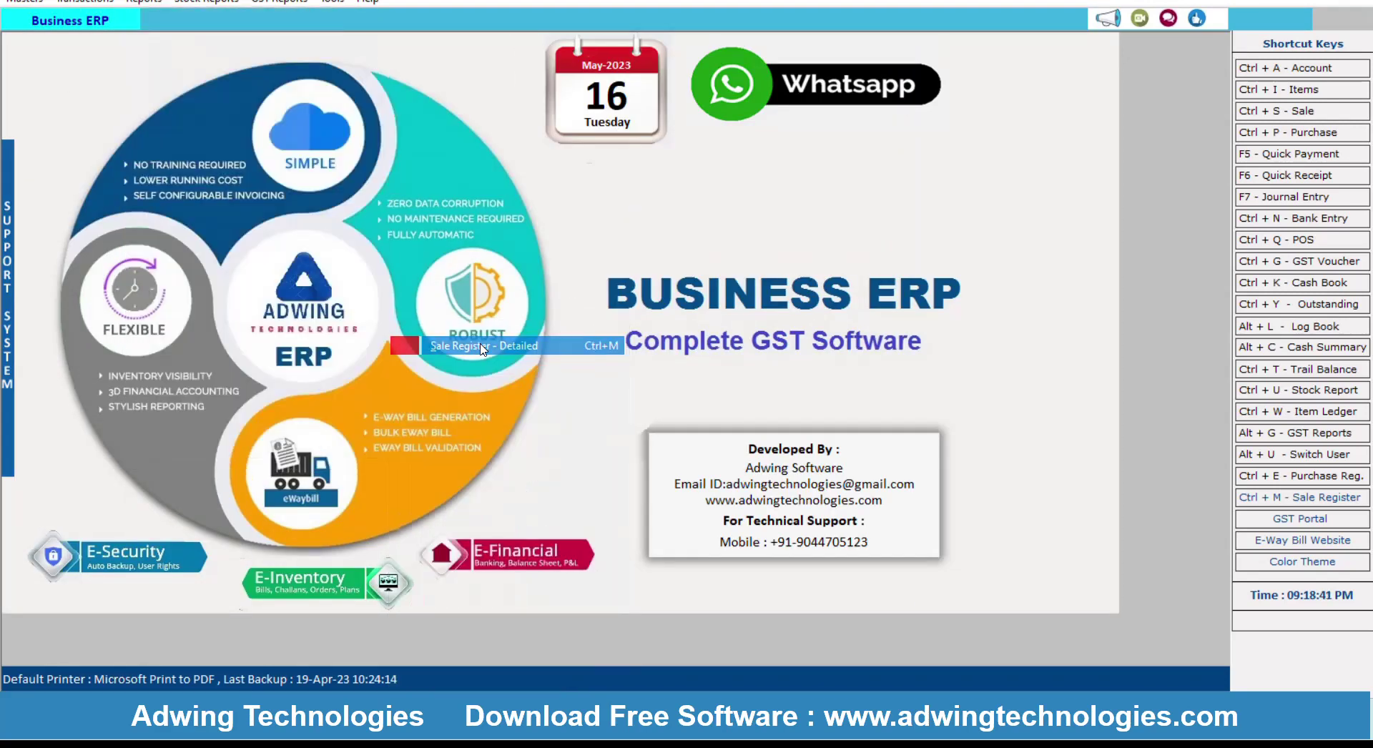
pyautogui.click(520, 64)
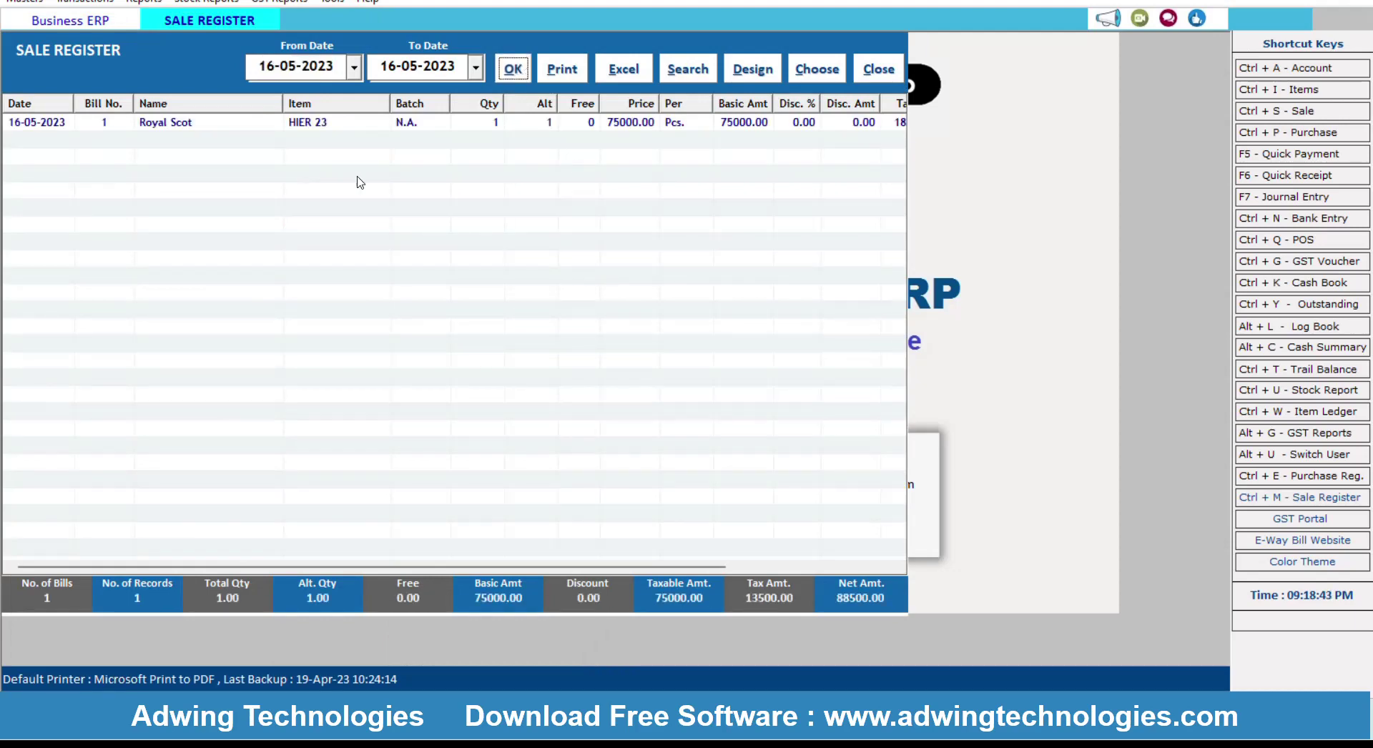
pyautogui.click(881, 69)
# - Start a new POS bill dated 16-05-2023 for customer Cash in the GST SERIES
pyautogui.click(106, 2)
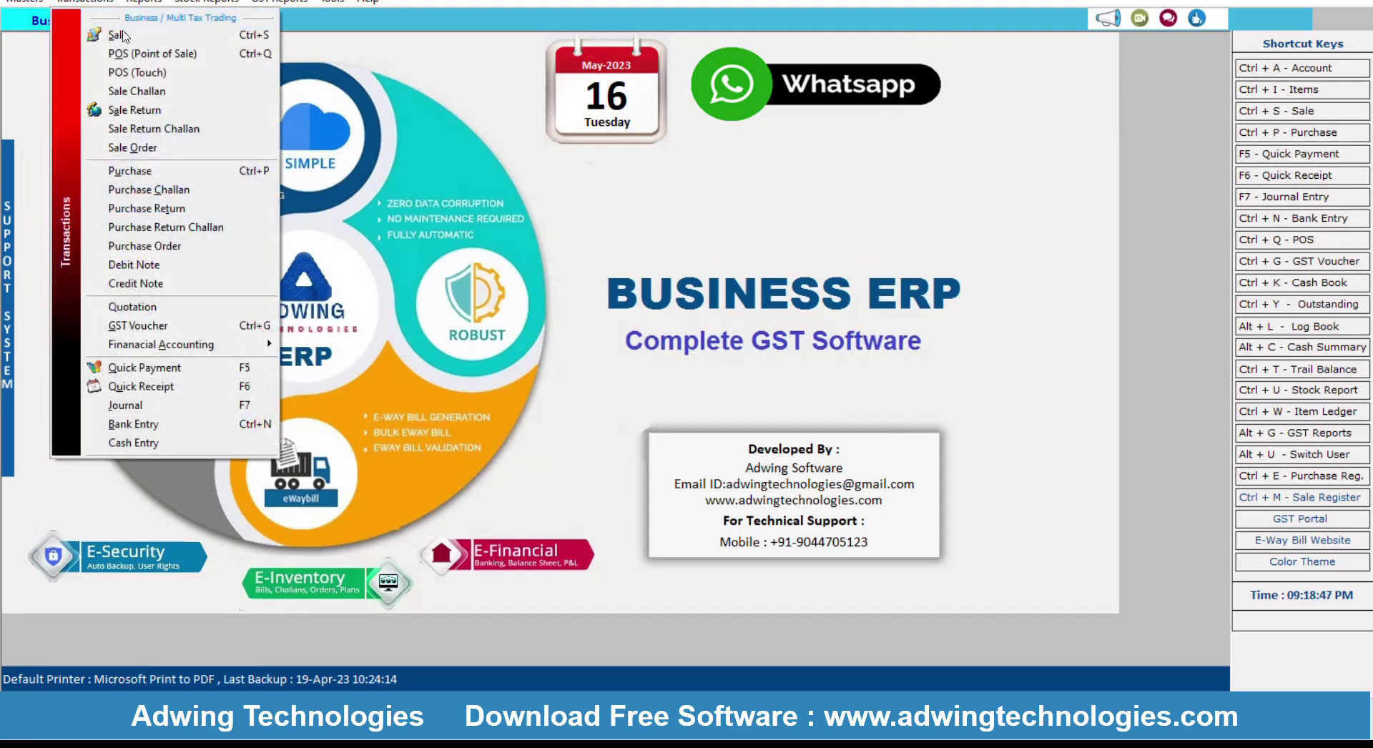
pyautogui.click(143, 54)
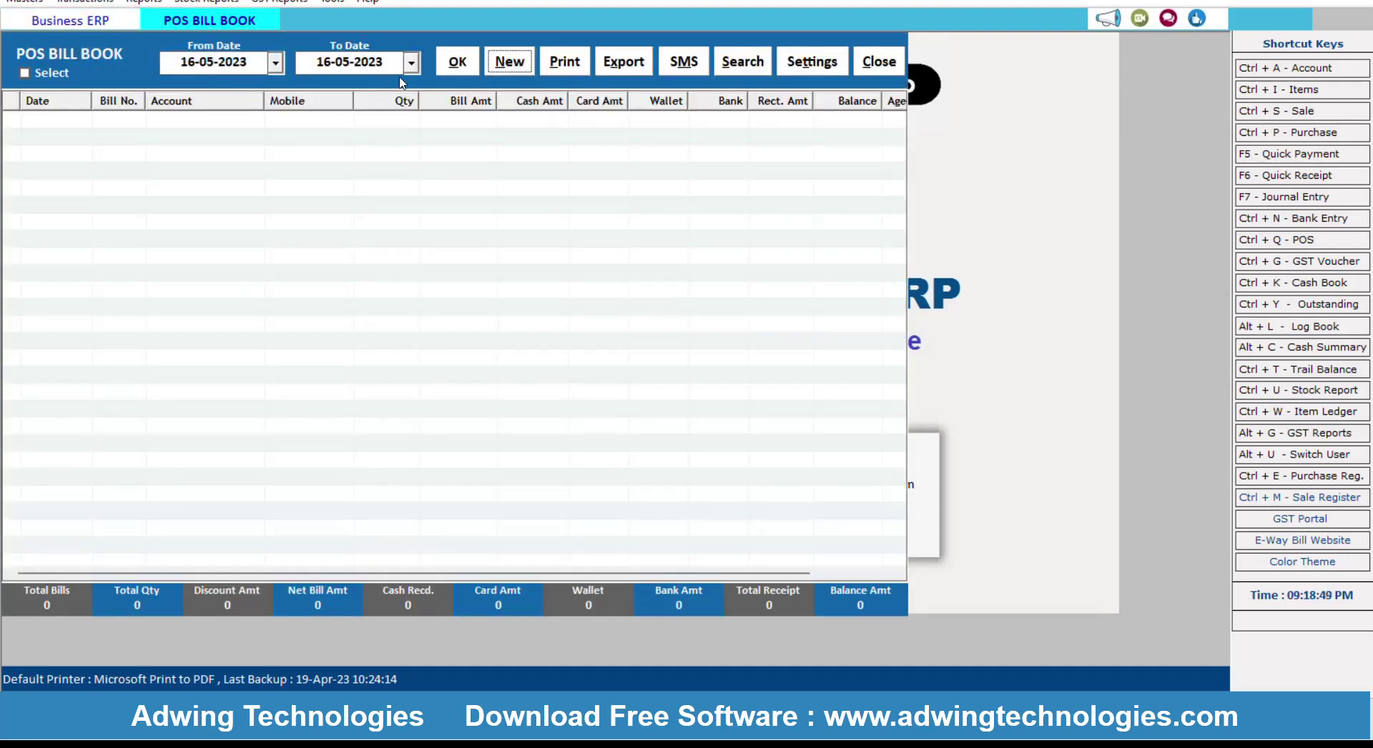
pyautogui.click(510, 61)
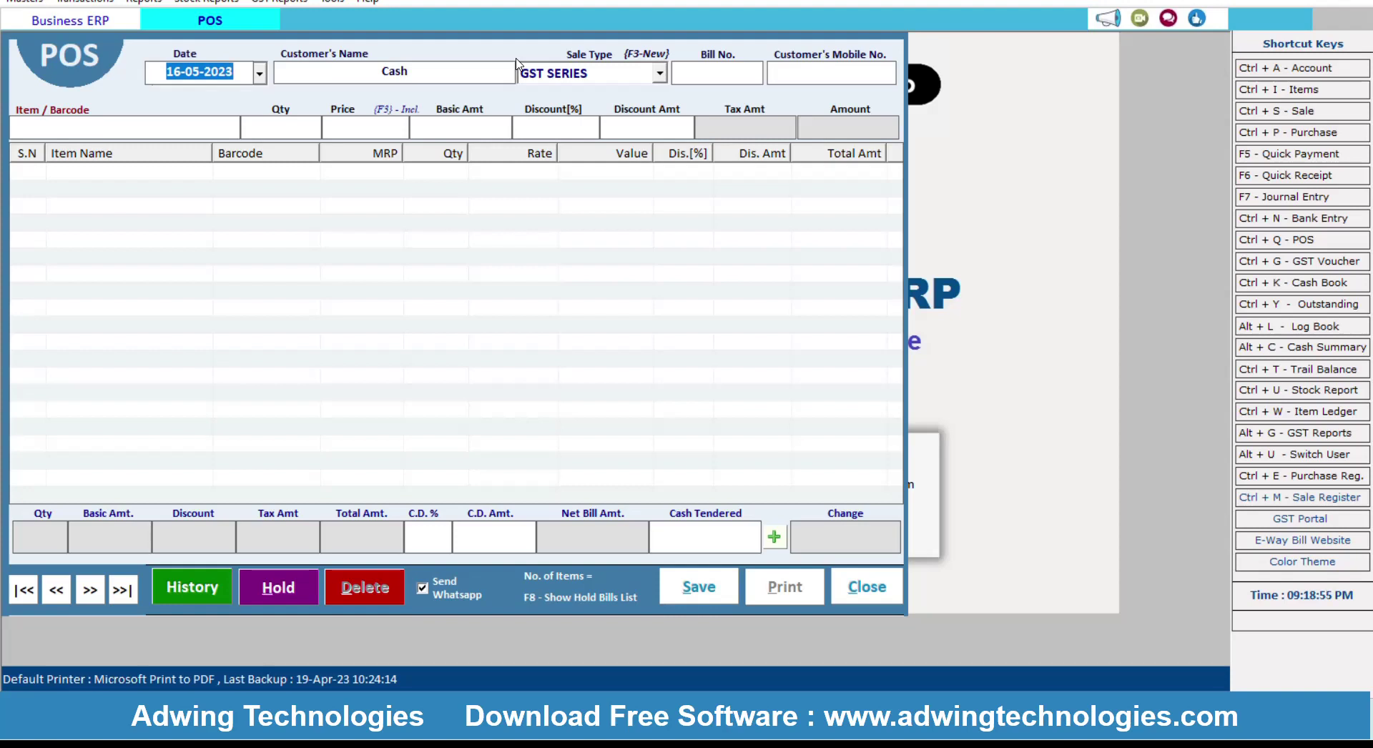
pyautogui.press('Return')
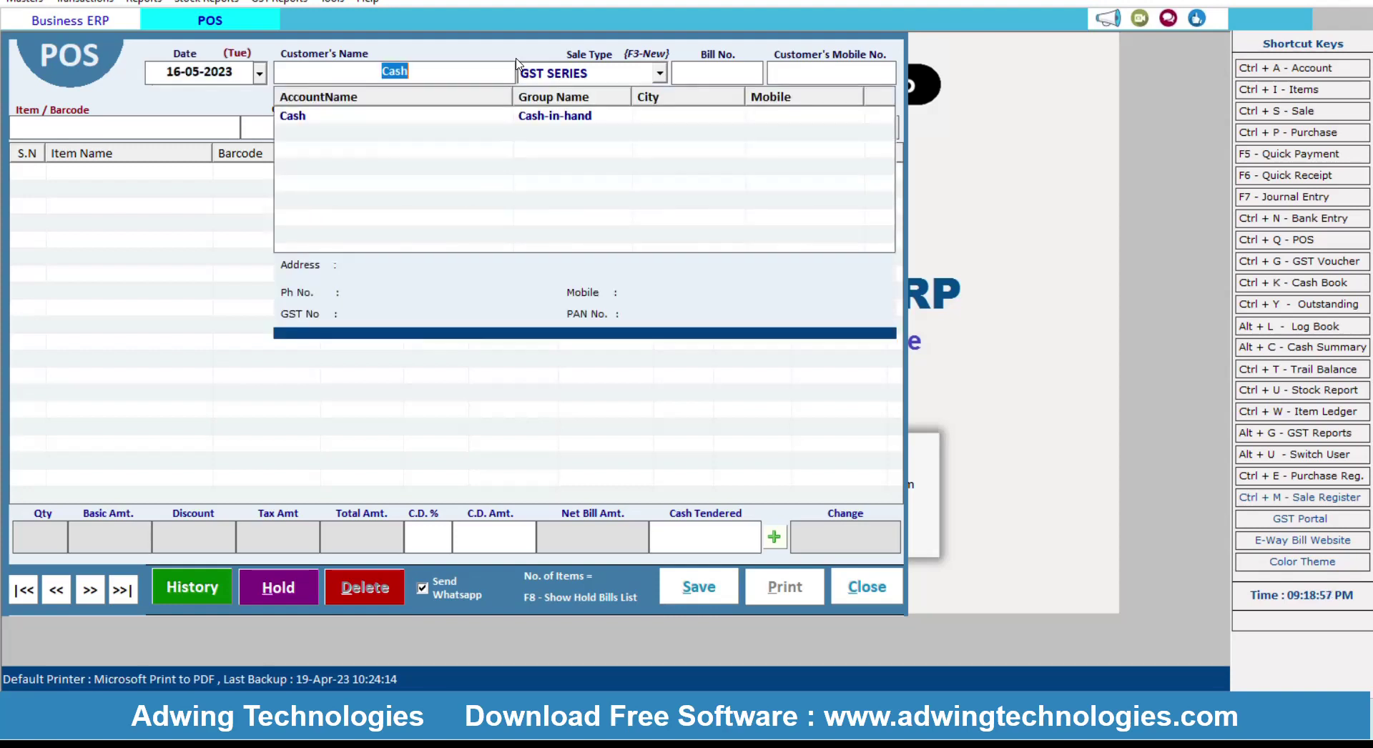
pyautogui.press('Down')
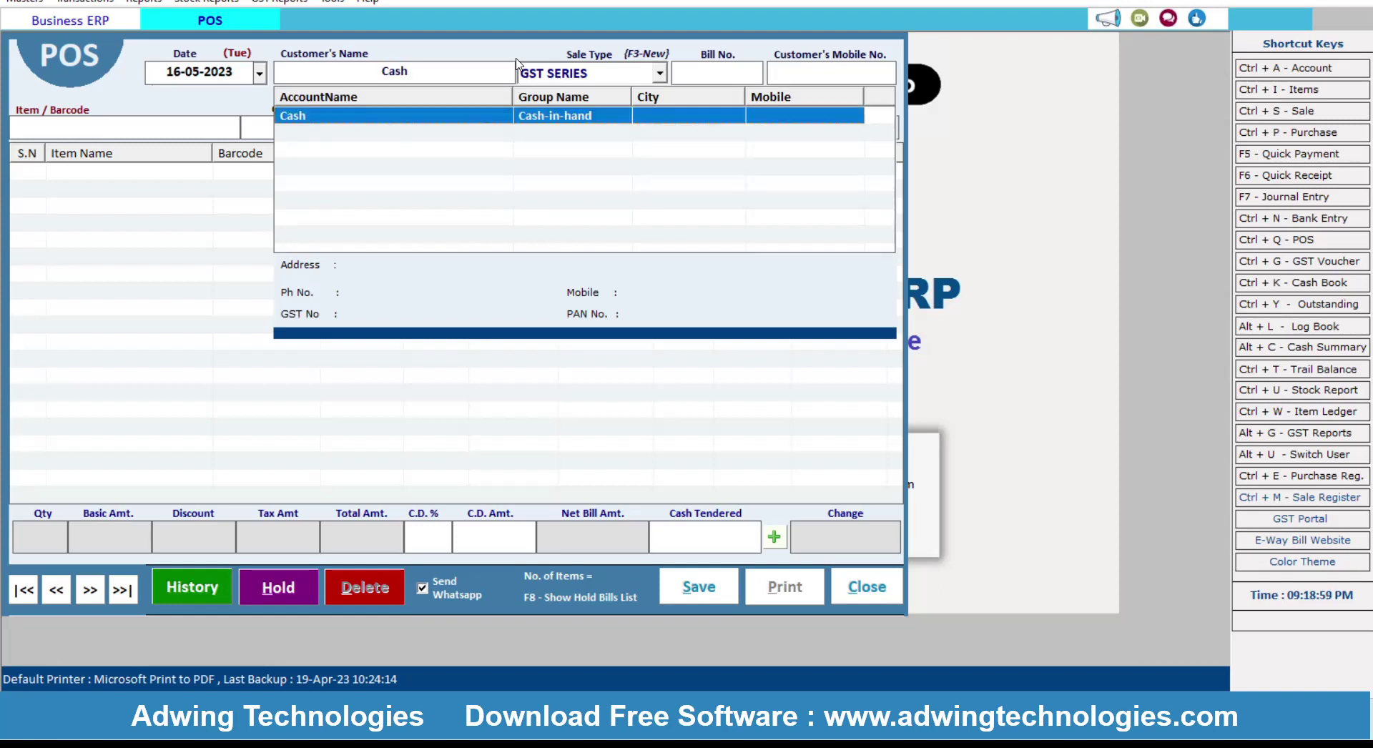
pyautogui.press('Return')
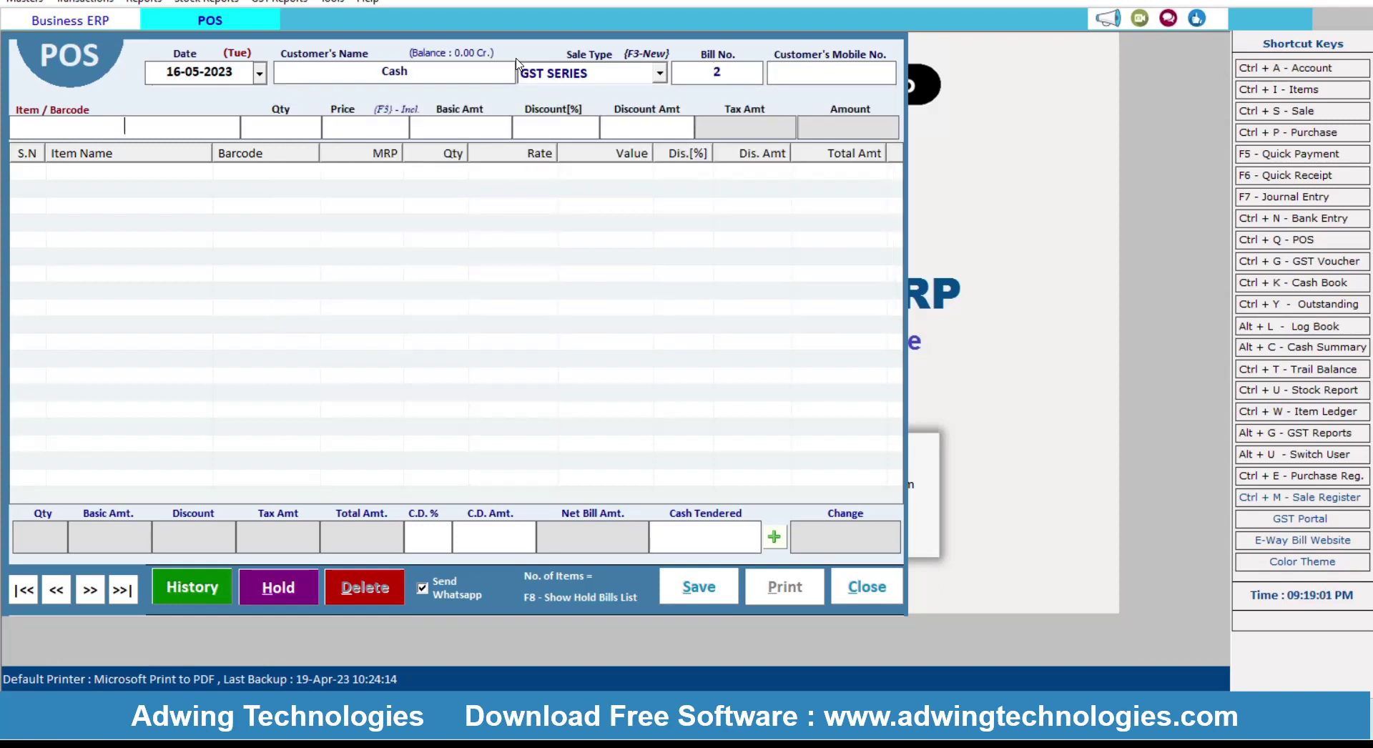
# - Add item HIER 23 to the POS bill with quantity 1 at price 90000, and discard the bill without saving
pyautogui.press('space')
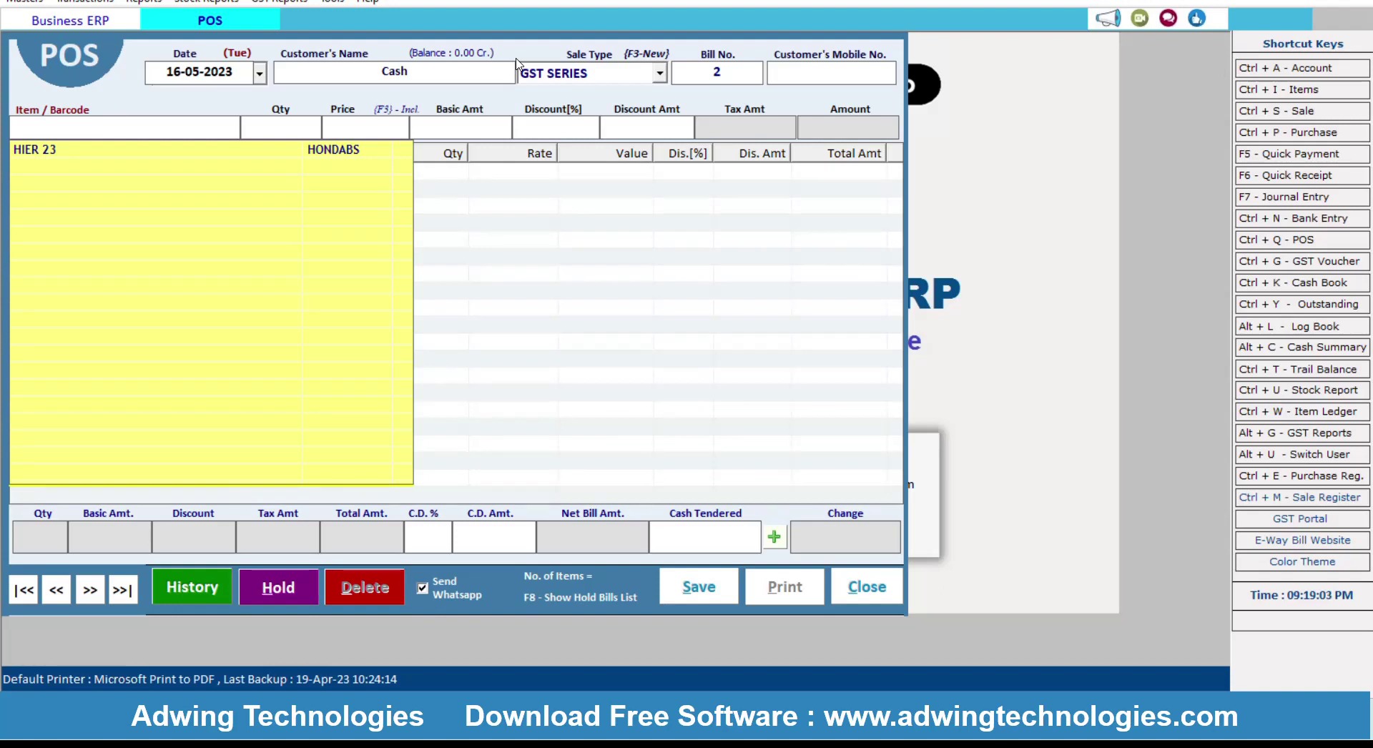
pyautogui.press('Down')
pyautogui.press('Return')
pyautogui.press('Return')
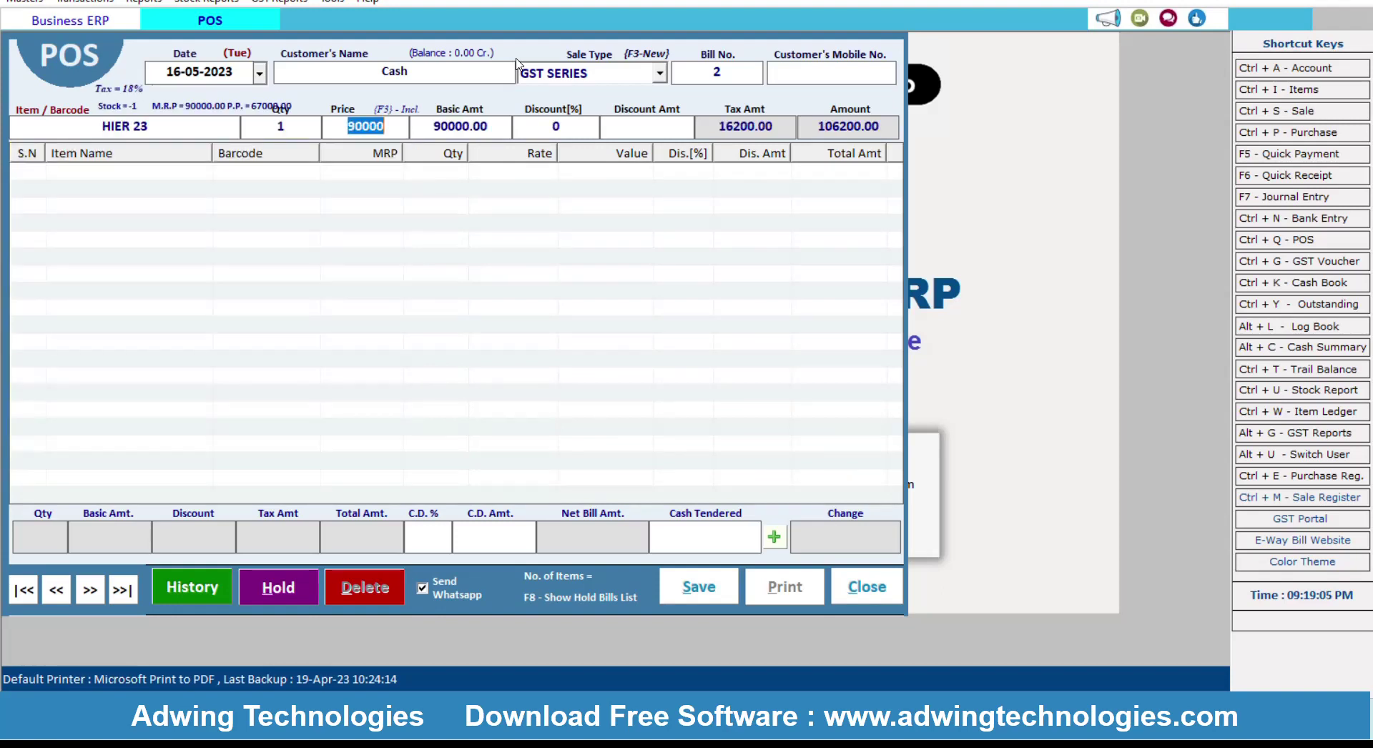
pyautogui.press('Return')
pyautogui.press('Return')
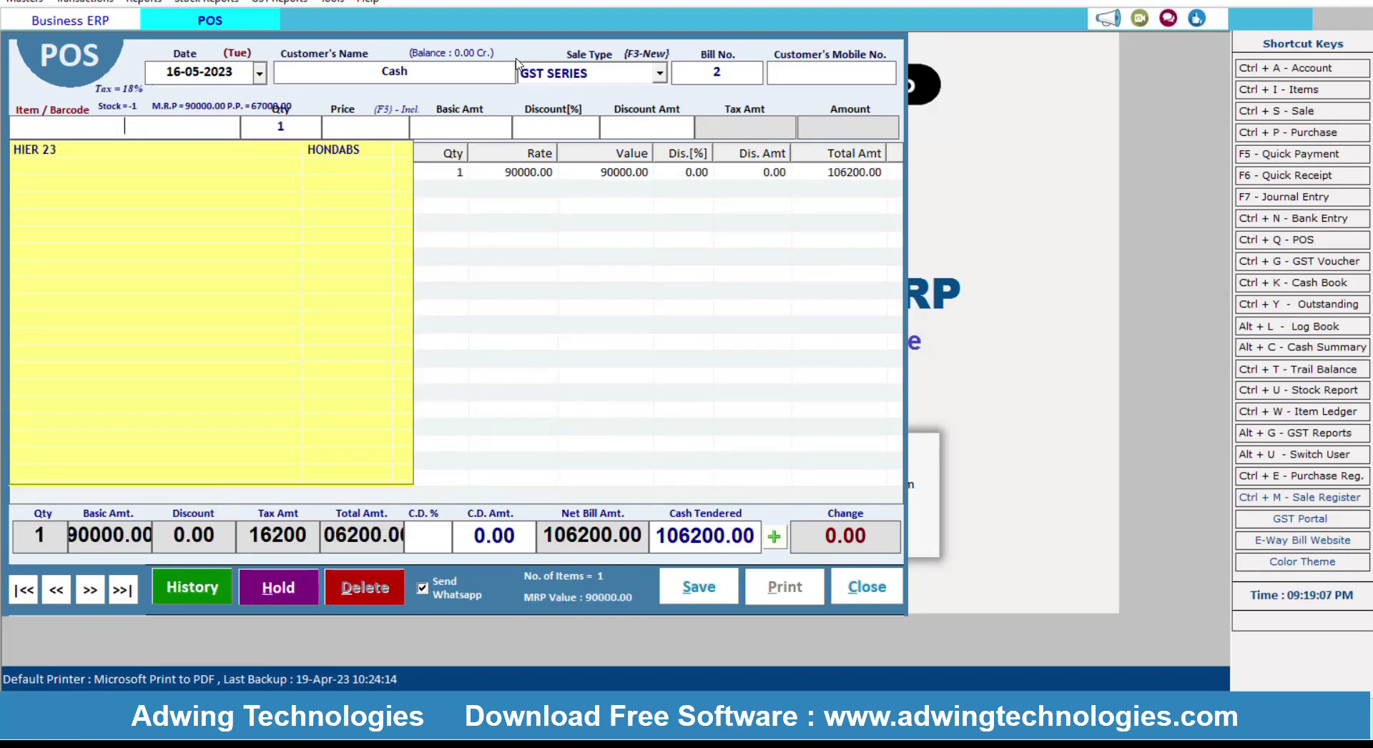
pyautogui.click(499, 439)
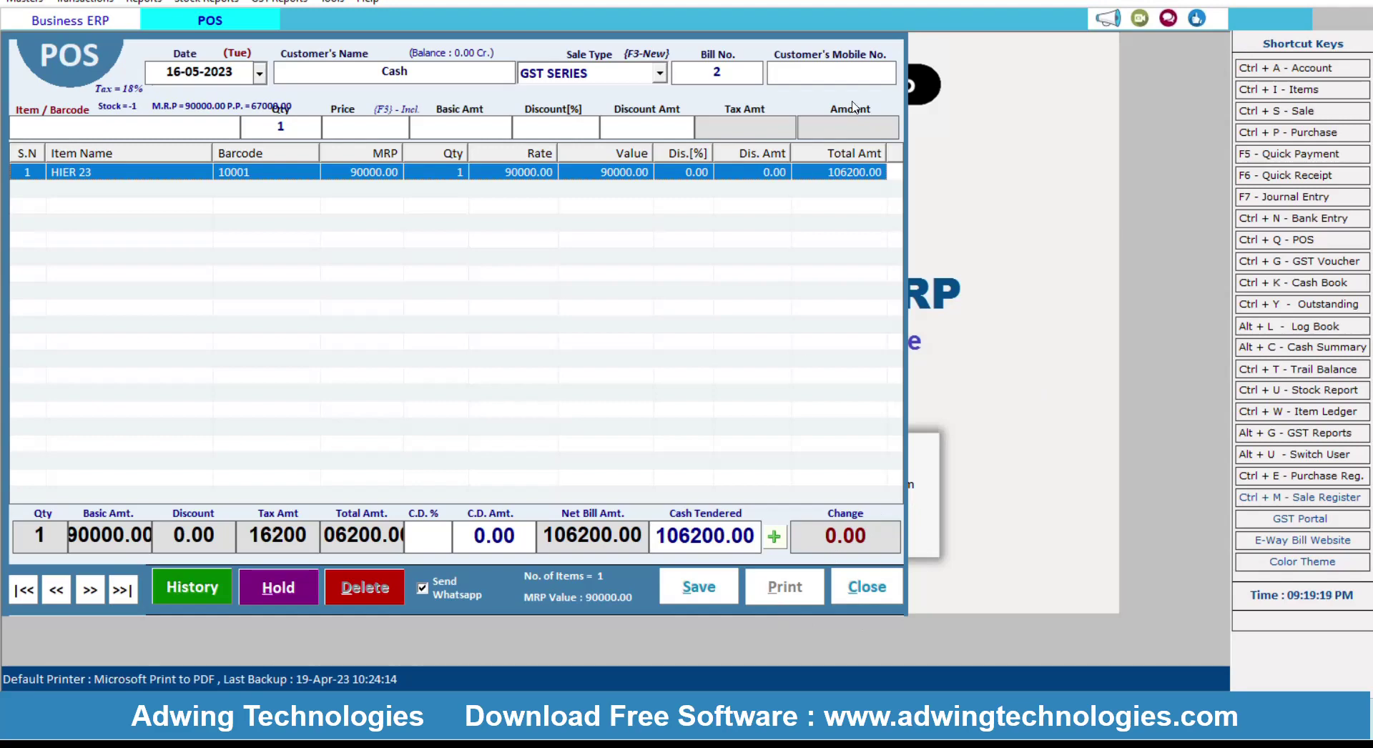
pyautogui.click(866, 588)
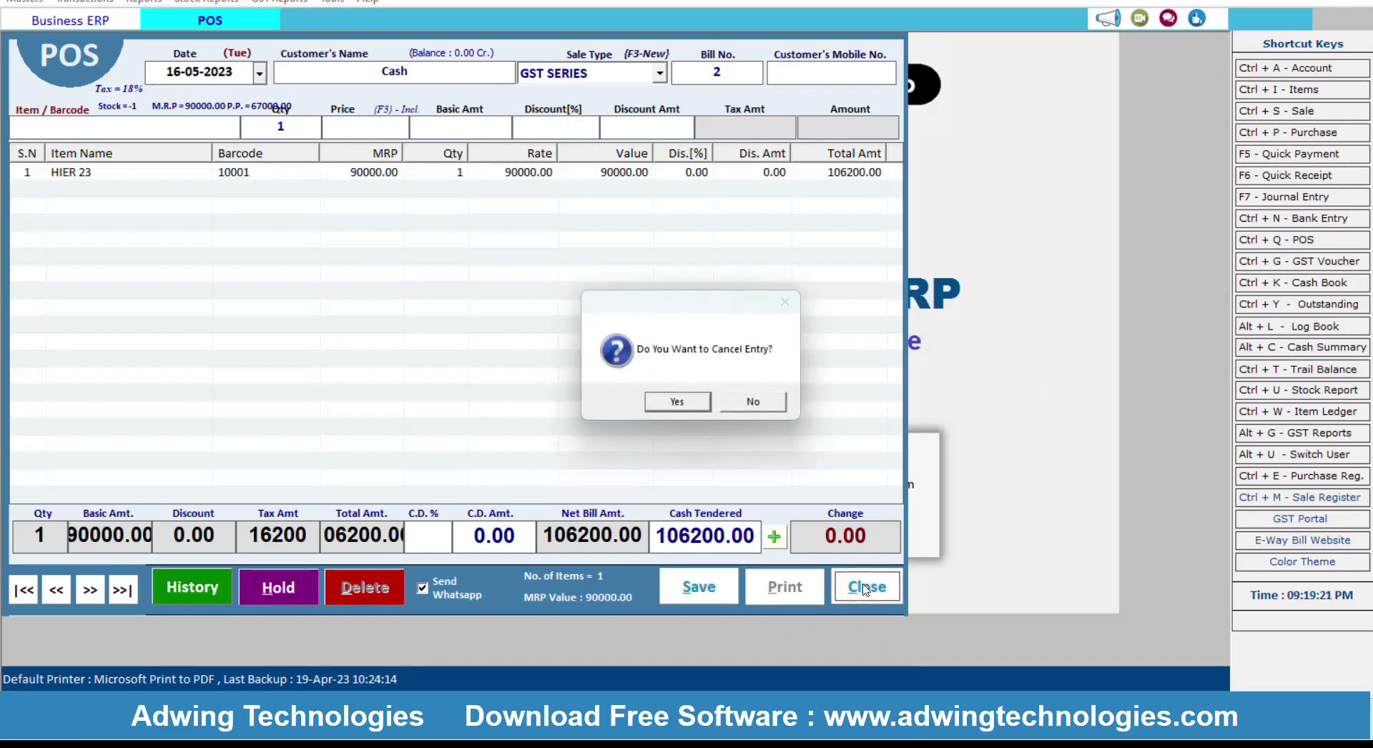
pyautogui.click(652, 411)
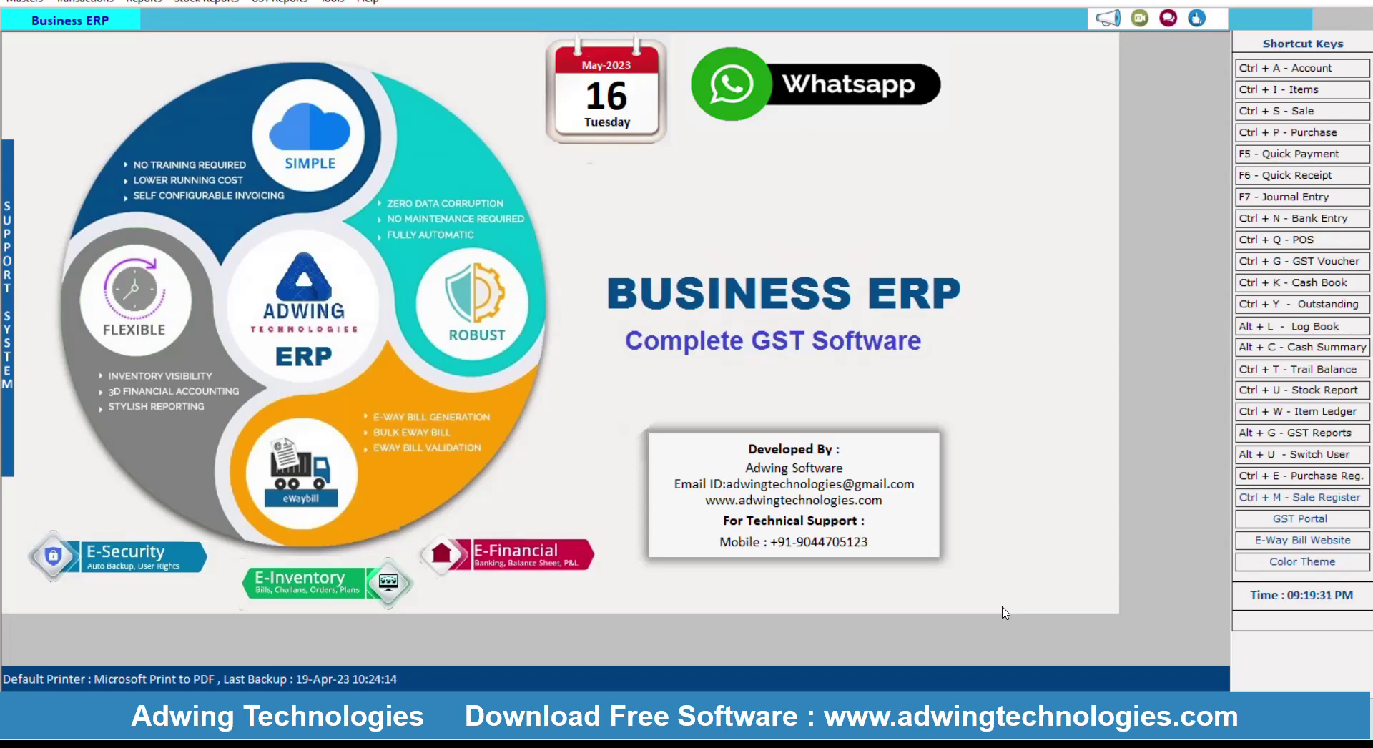
# - Start a new credit sale challan dated 16-05-2023 for Royal Scot in the GST SERIES with challan number 1
pyautogui.click(151, 4)
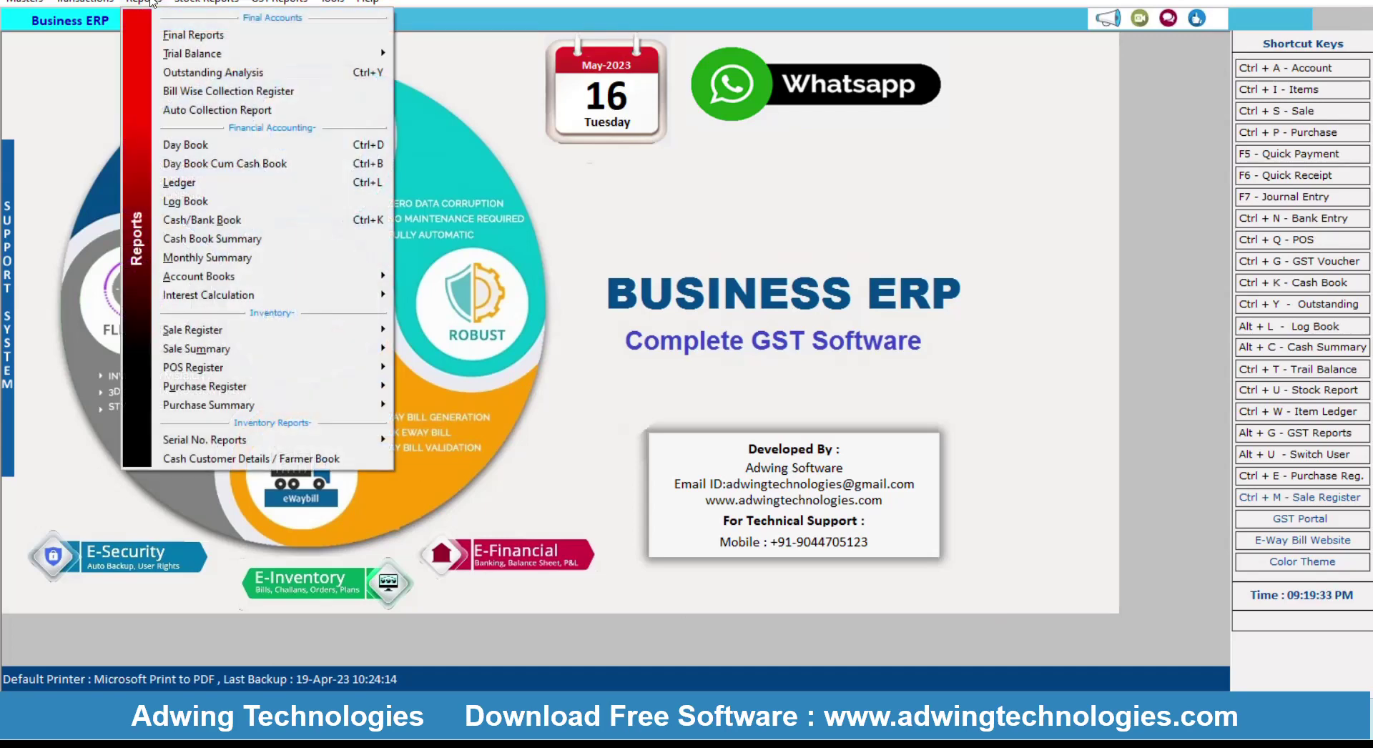
pyautogui.click(85, 3)
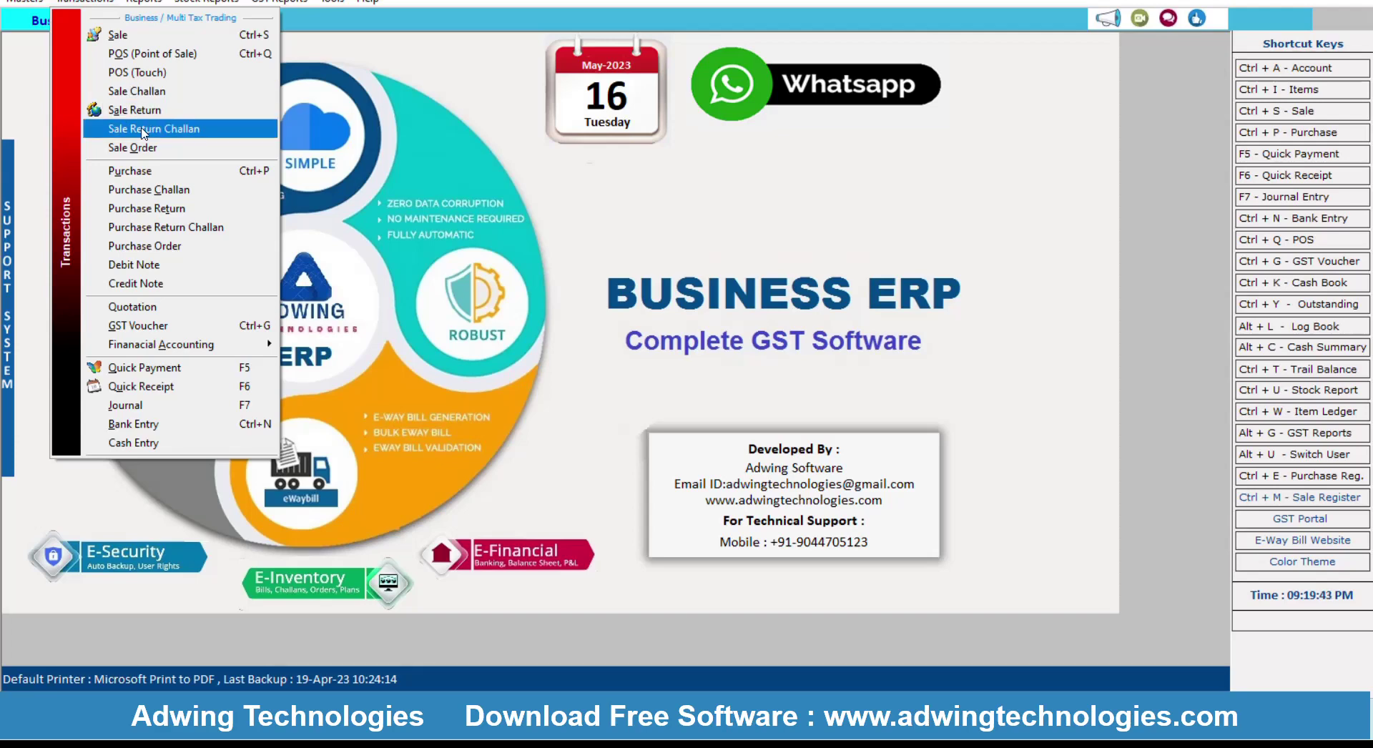
pyautogui.click(136, 91)
pyautogui.click(376, 57)
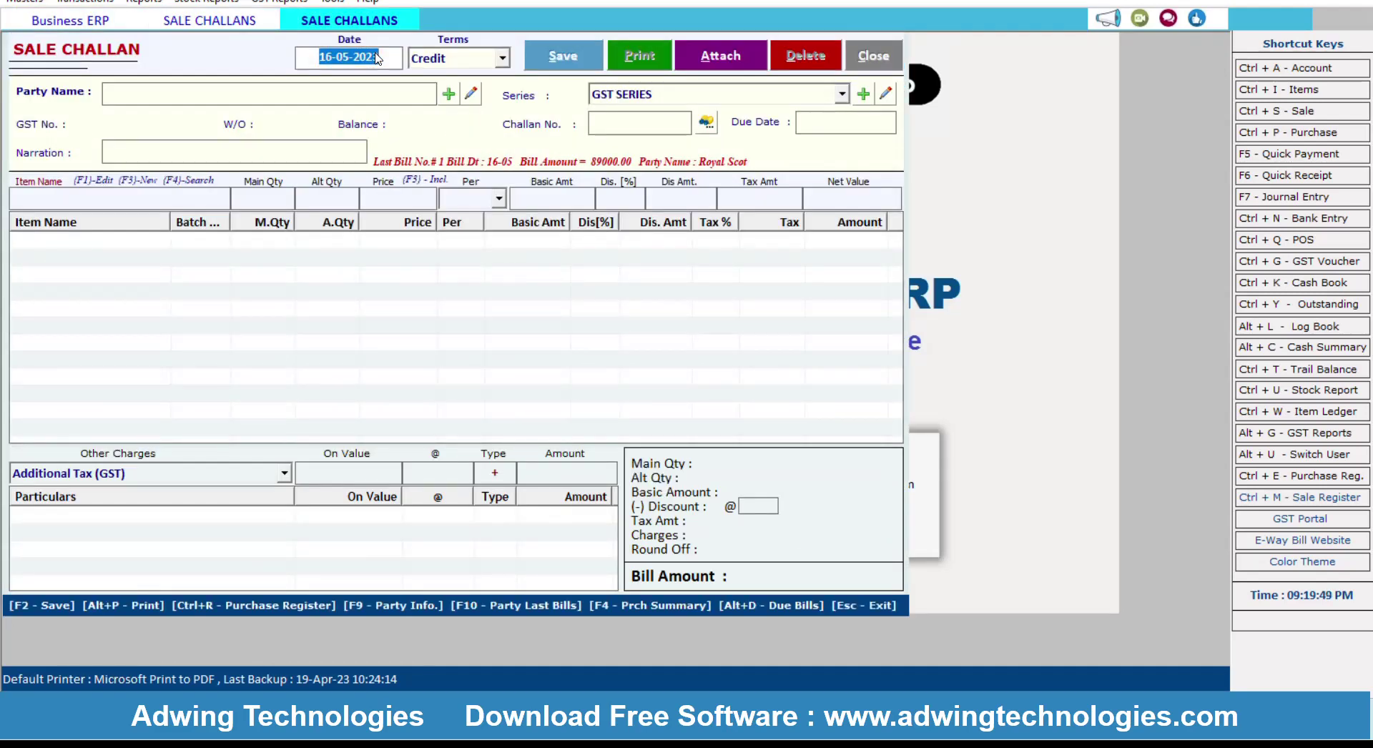
pyautogui.press('Return')
pyautogui.press('Return')
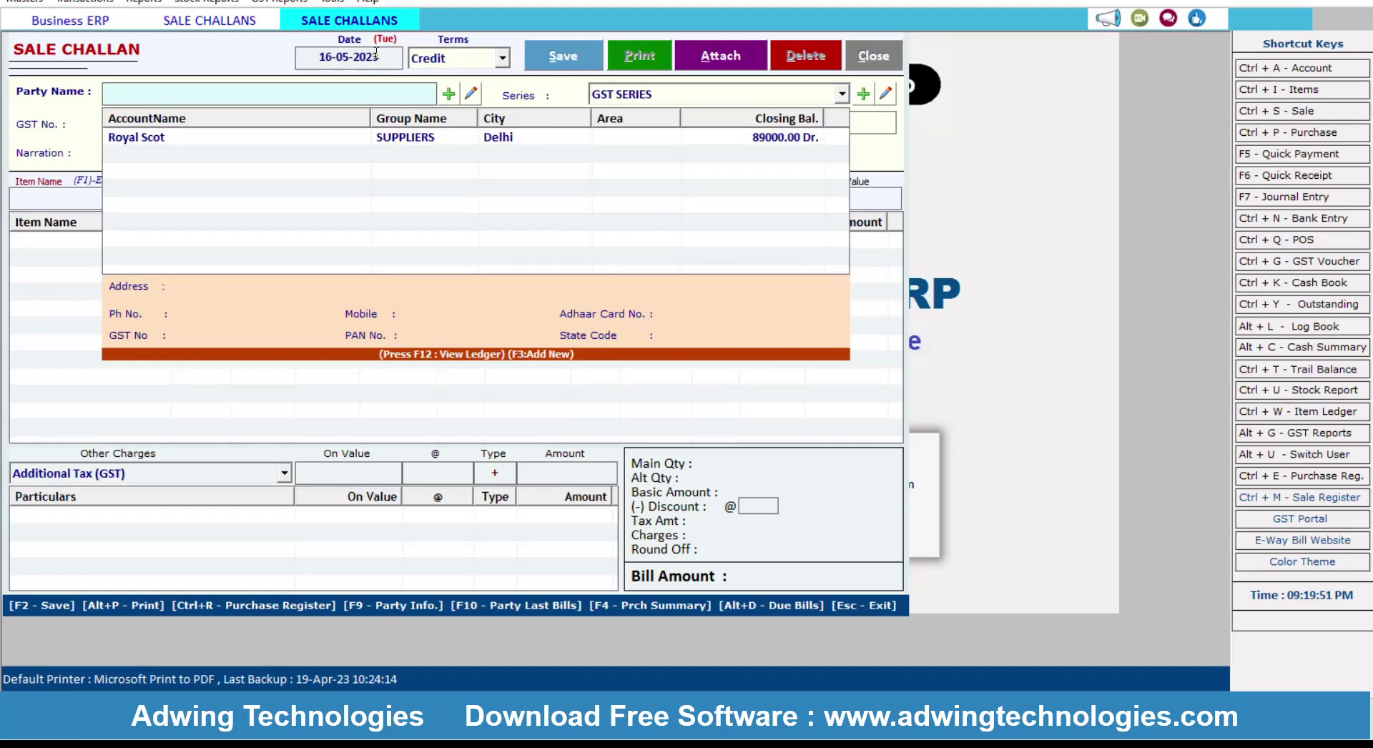
pyautogui.press('Down')
pyautogui.press('Return')
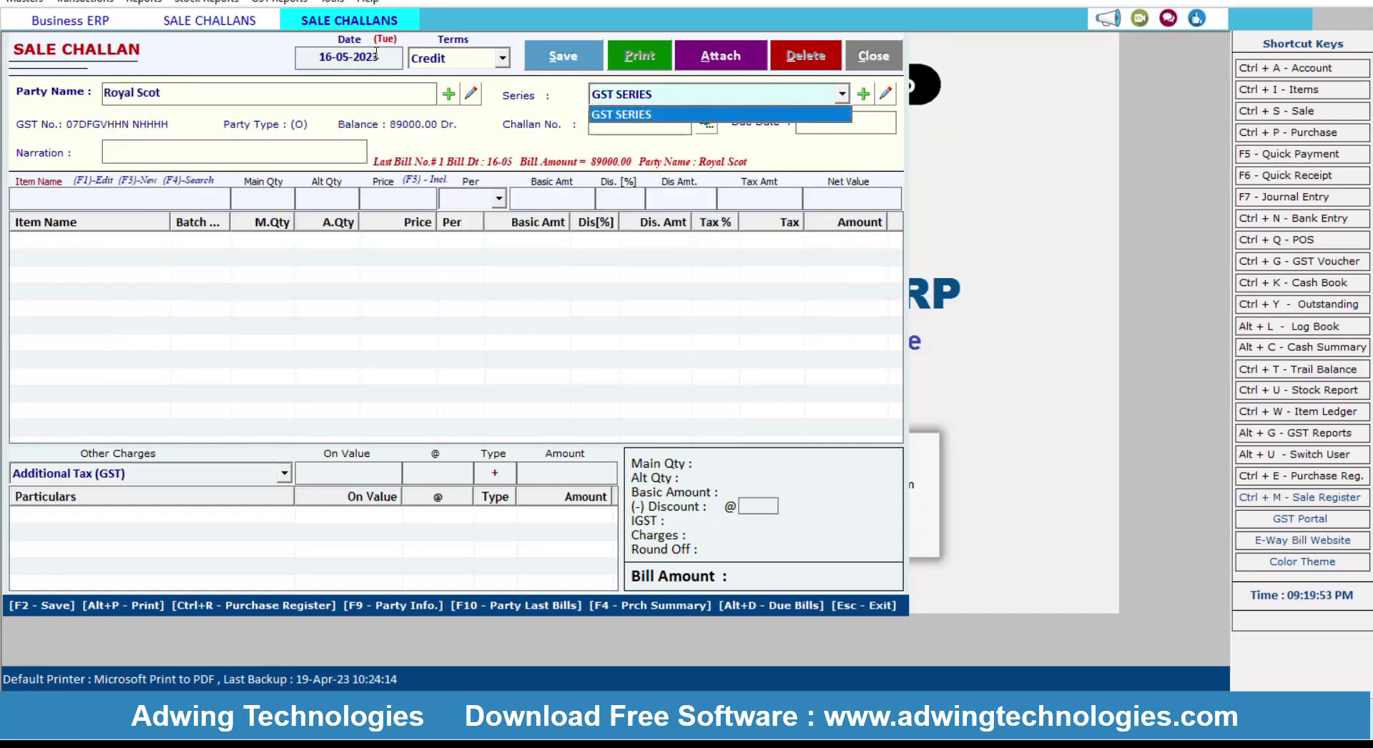
pyautogui.press('Return')
pyautogui.press('Return')
pyautogui.press('Return')
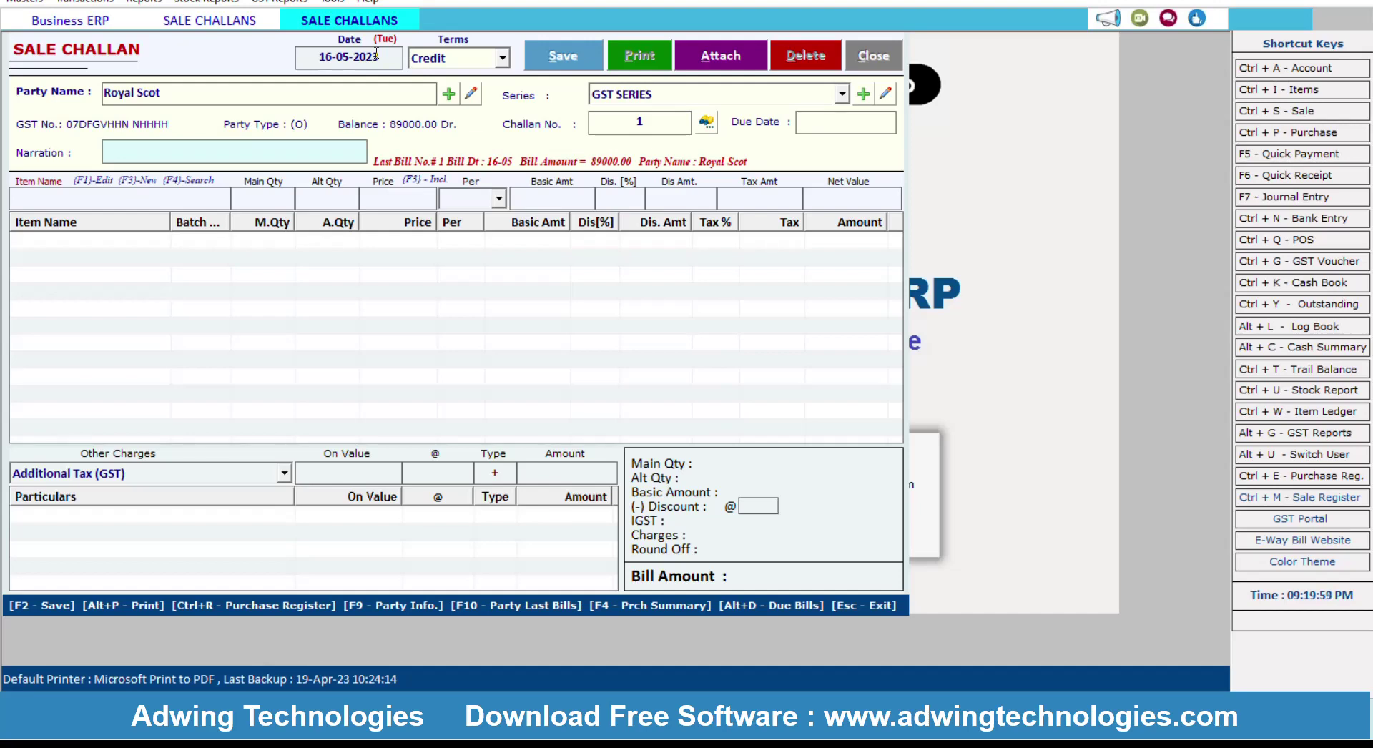
# - Add item HIER 23 to the sale challan with quantity 1 at the price of 75000 per piece
pyautogui.press('Return')
pyautogui.write('H')
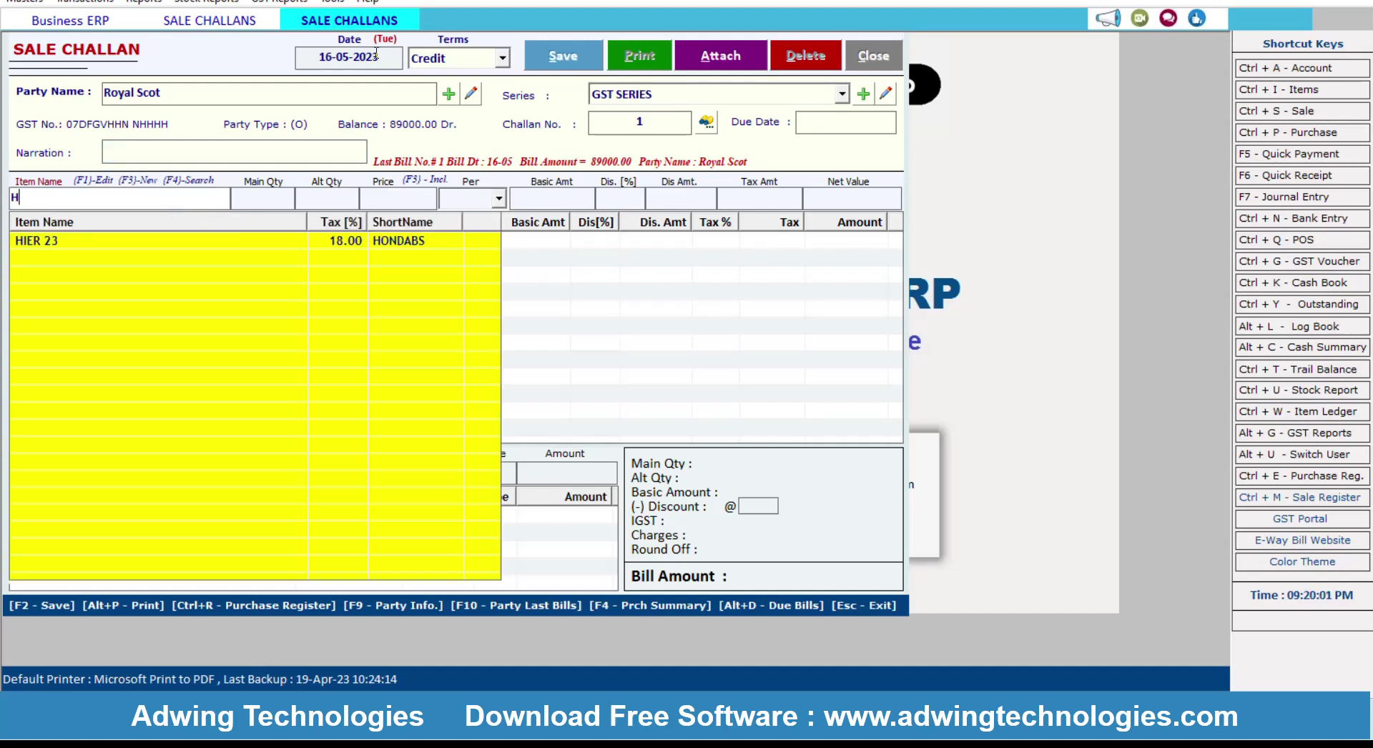
pyautogui.press('Return')
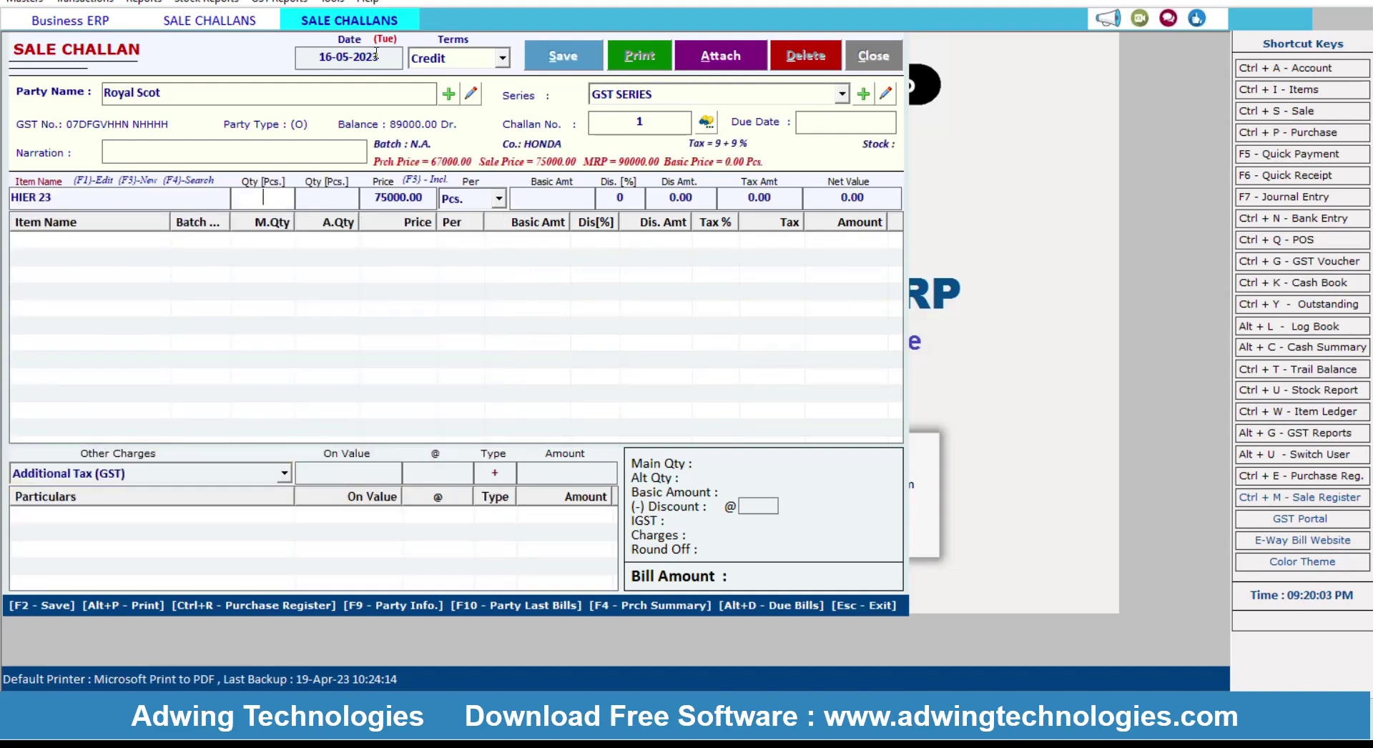
pyautogui.write('1')
pyautogui.press('Return')
pyautogui.press('Return')
pyautogui.press('Return')
pyautogui.press('Return')
pyautogui.press('Return')
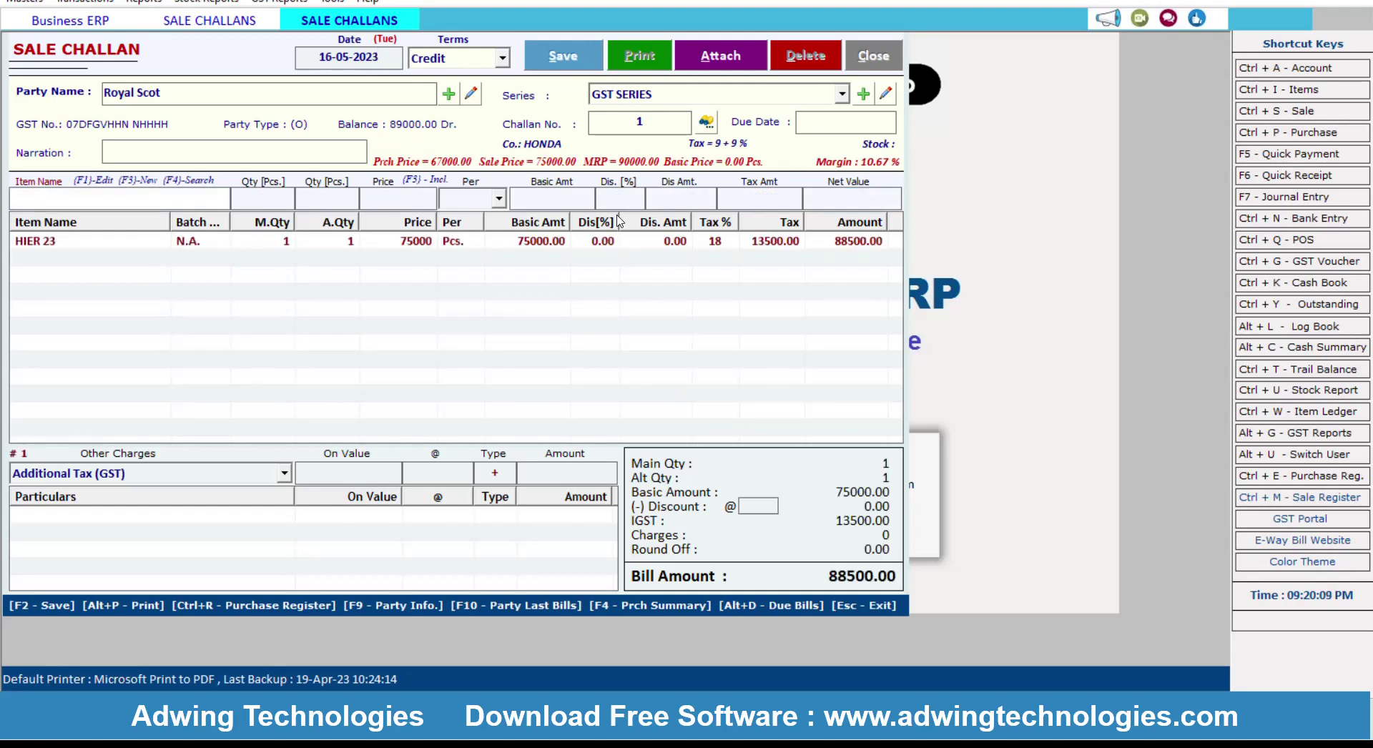
# - Save the sale challan without printing it, and close the challan form and list
pyautogui.click(547, 56)
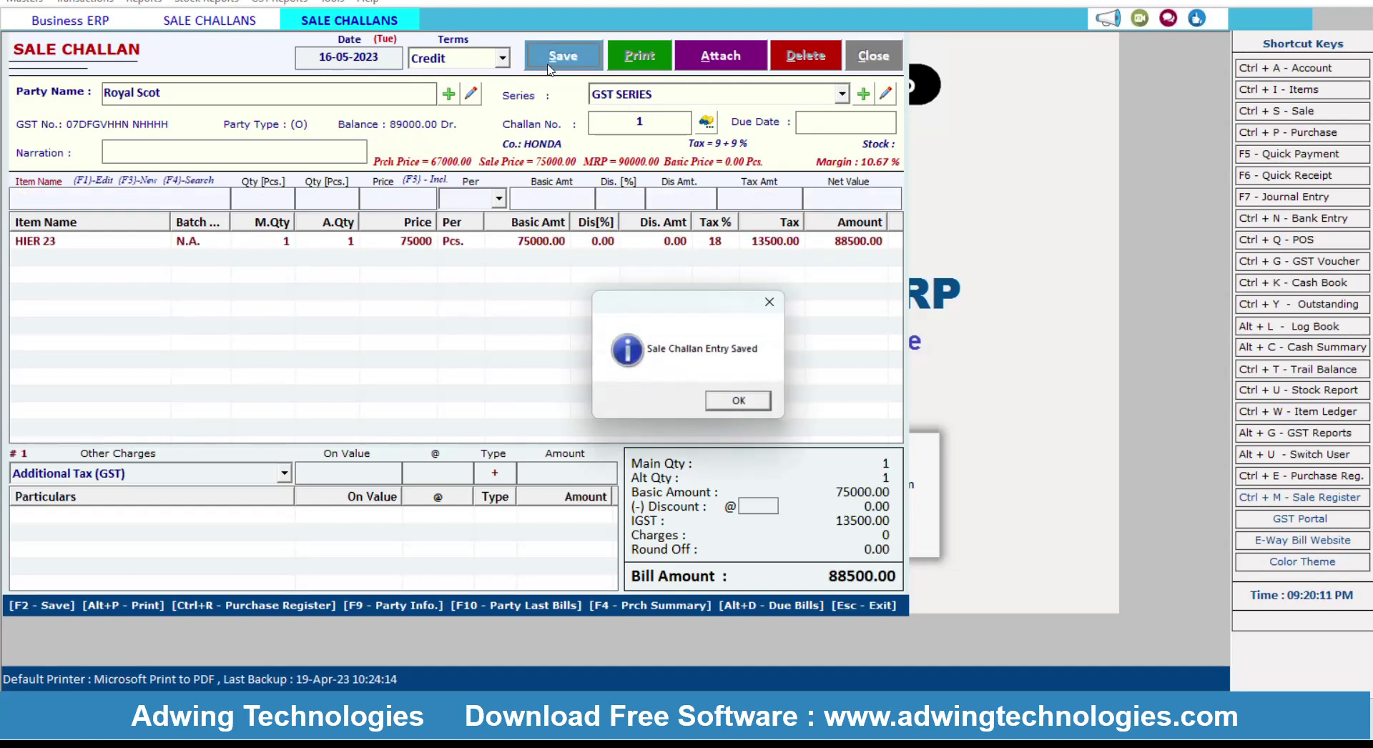
pyautogui.click(750, 409)
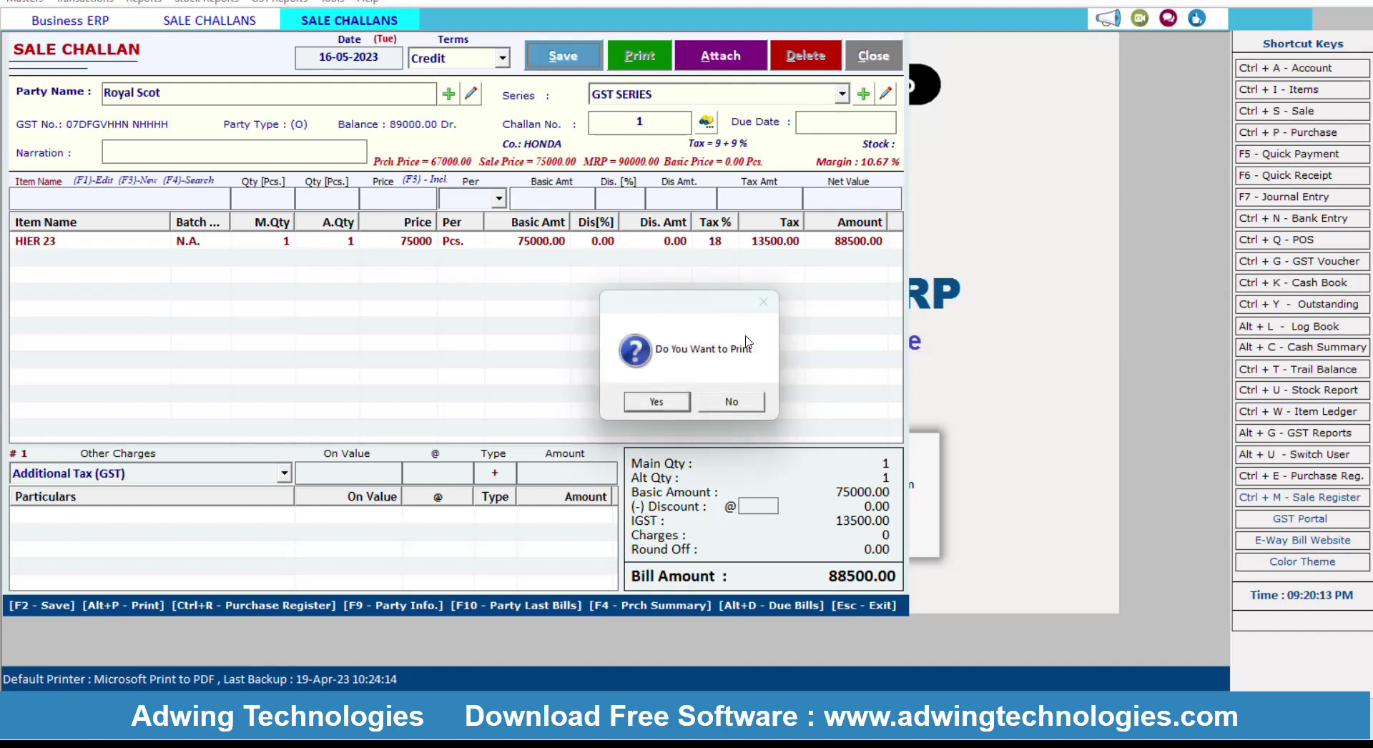
pyautogui.click(707, 401)
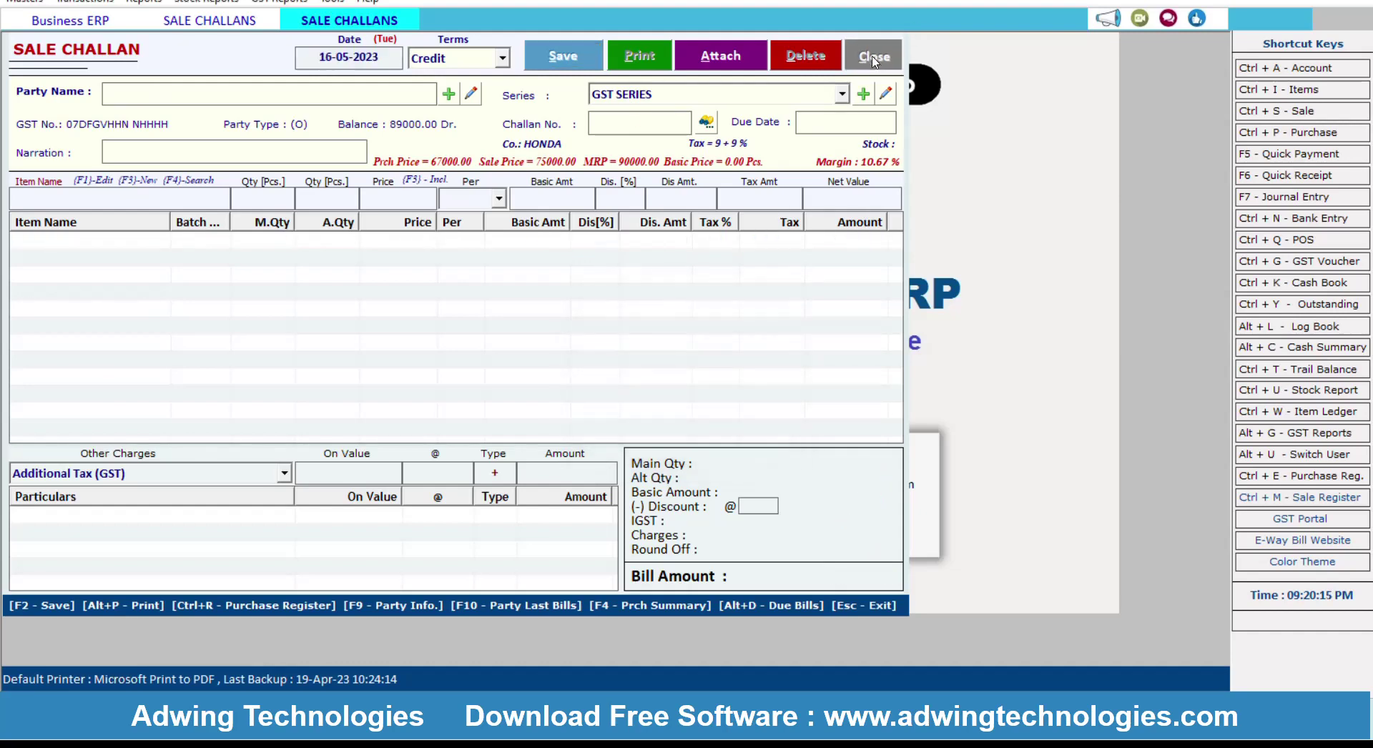
pyautogui.click(874, 57)
pyautogui.click(855, 57)
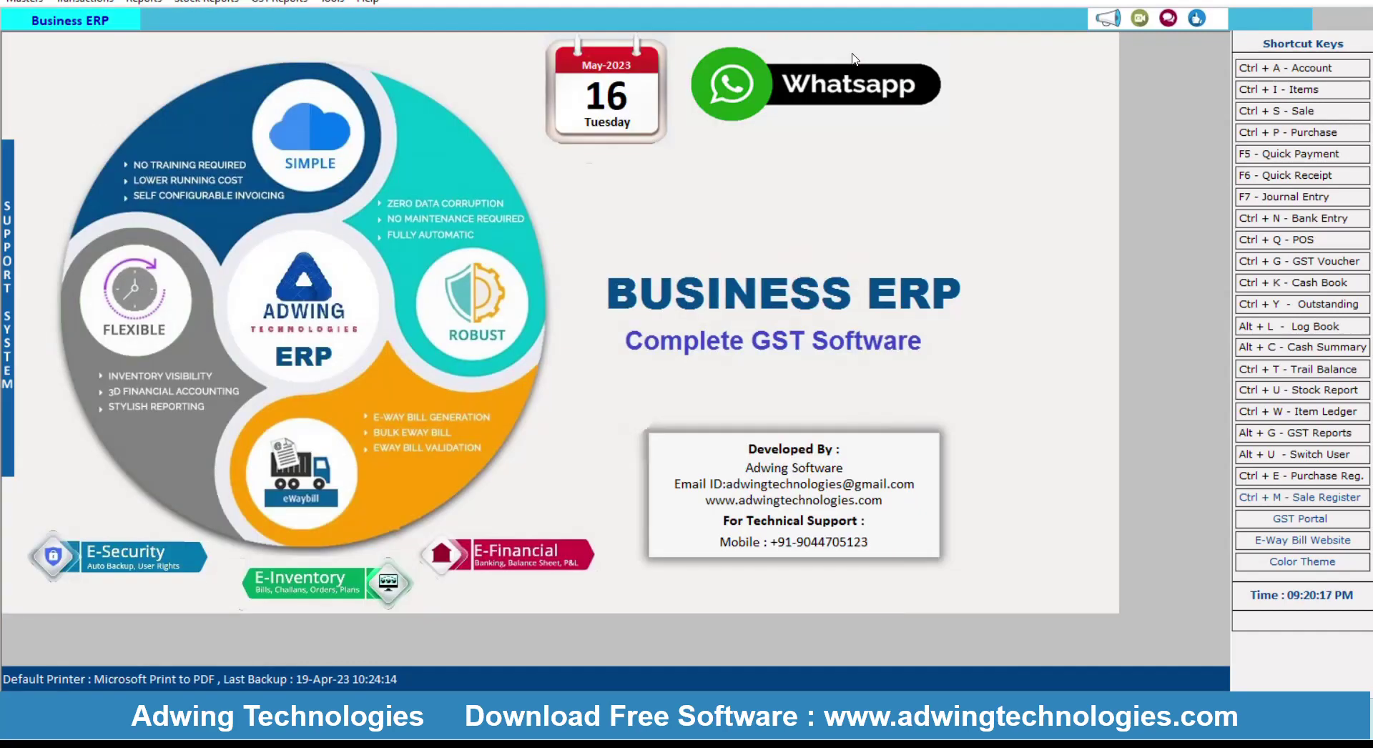
# - Start a new credit sale bill dated 16-05-2023 for Royal Scot
pyautogui.click(86, 3)
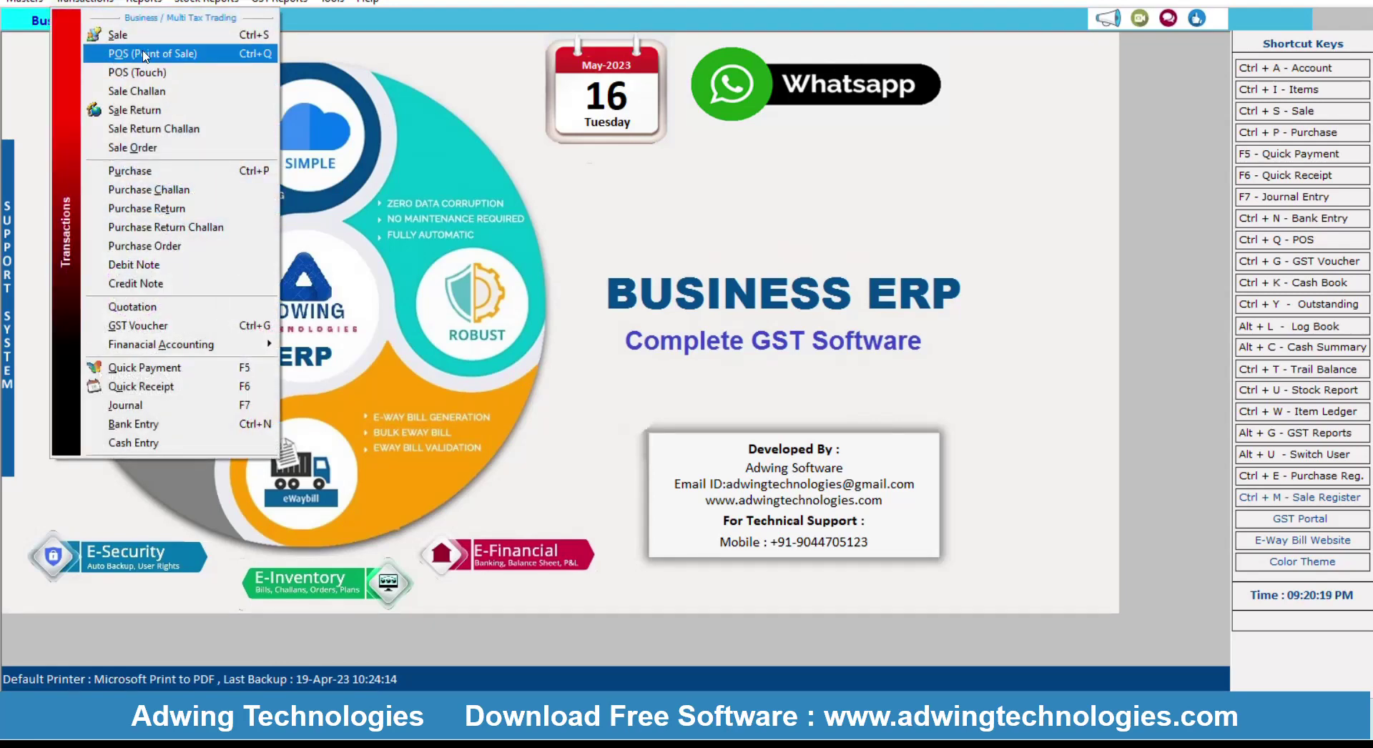
pyautogui.click(118, 35)
pyautogui.click(357, 65)
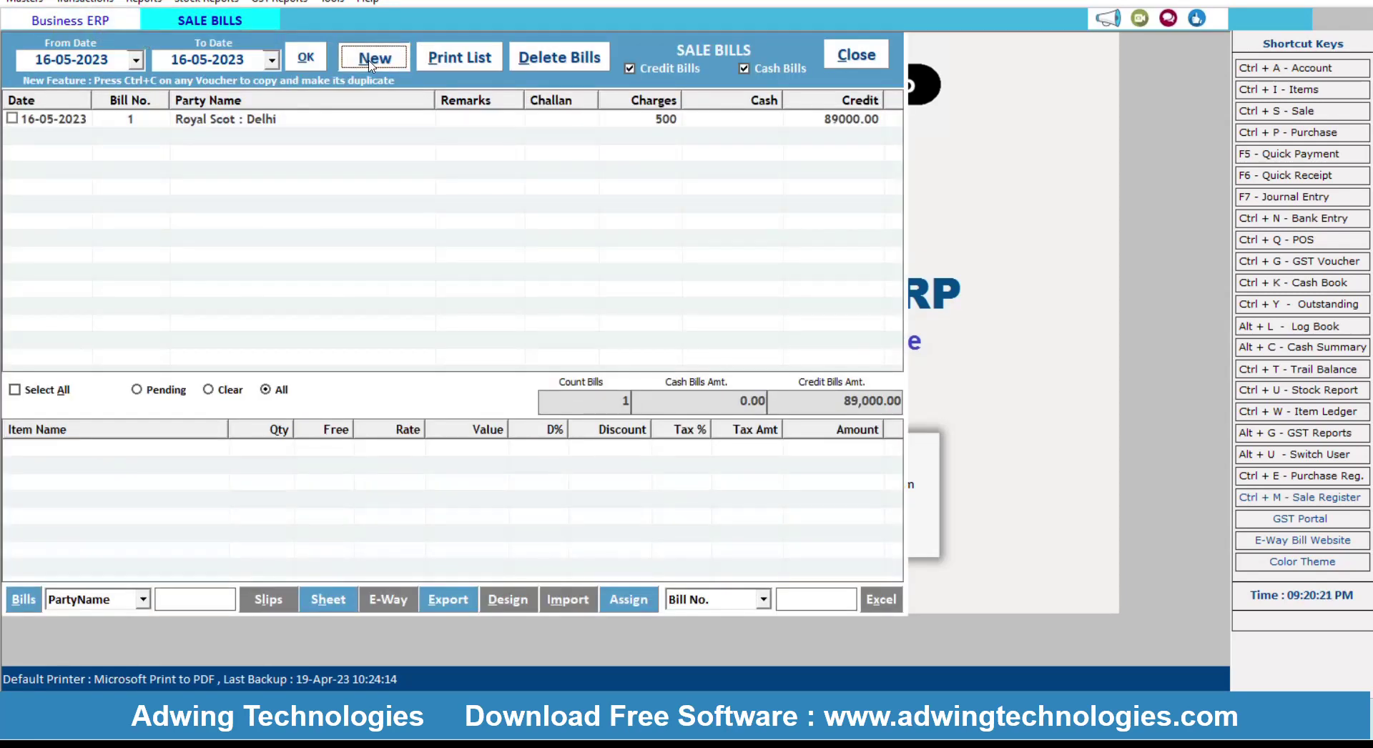
pyautogui.press('Return')
pyautogui.press('Return')
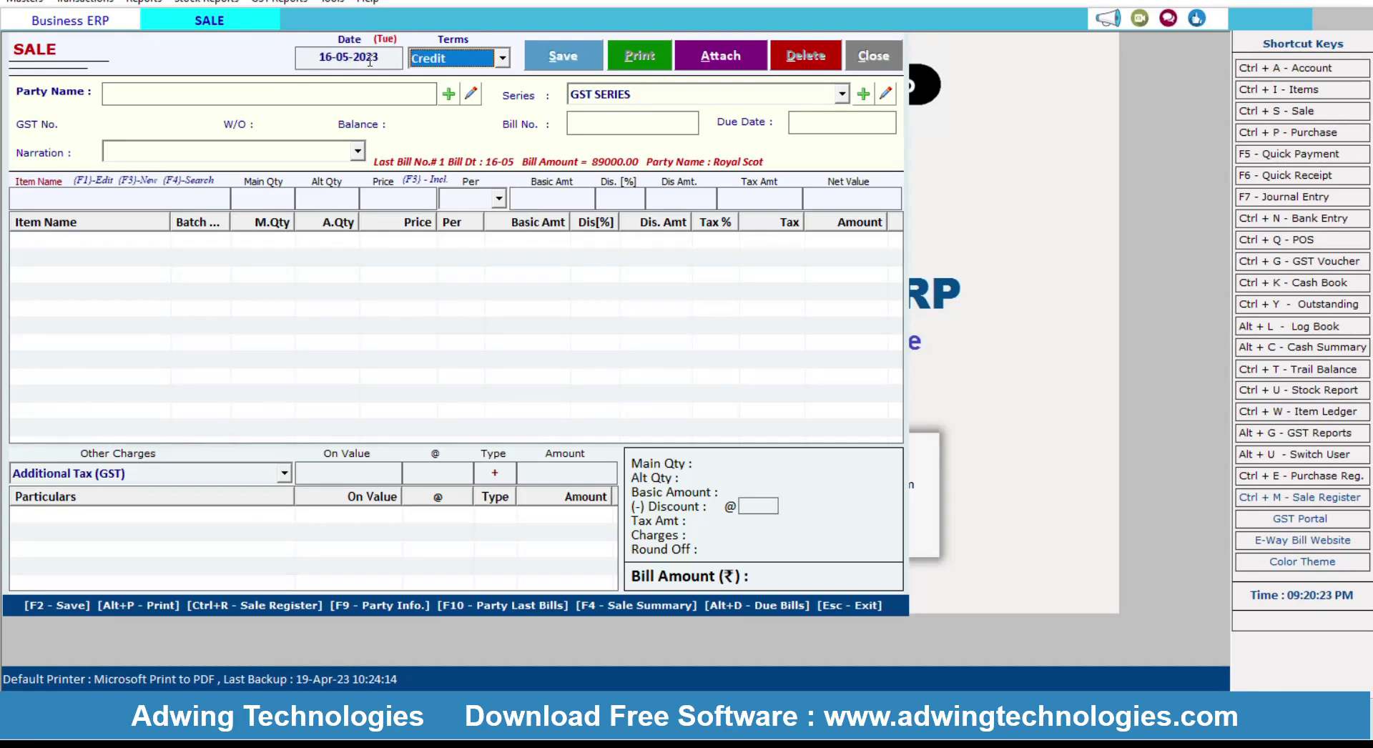
pyautogui.press('Down')
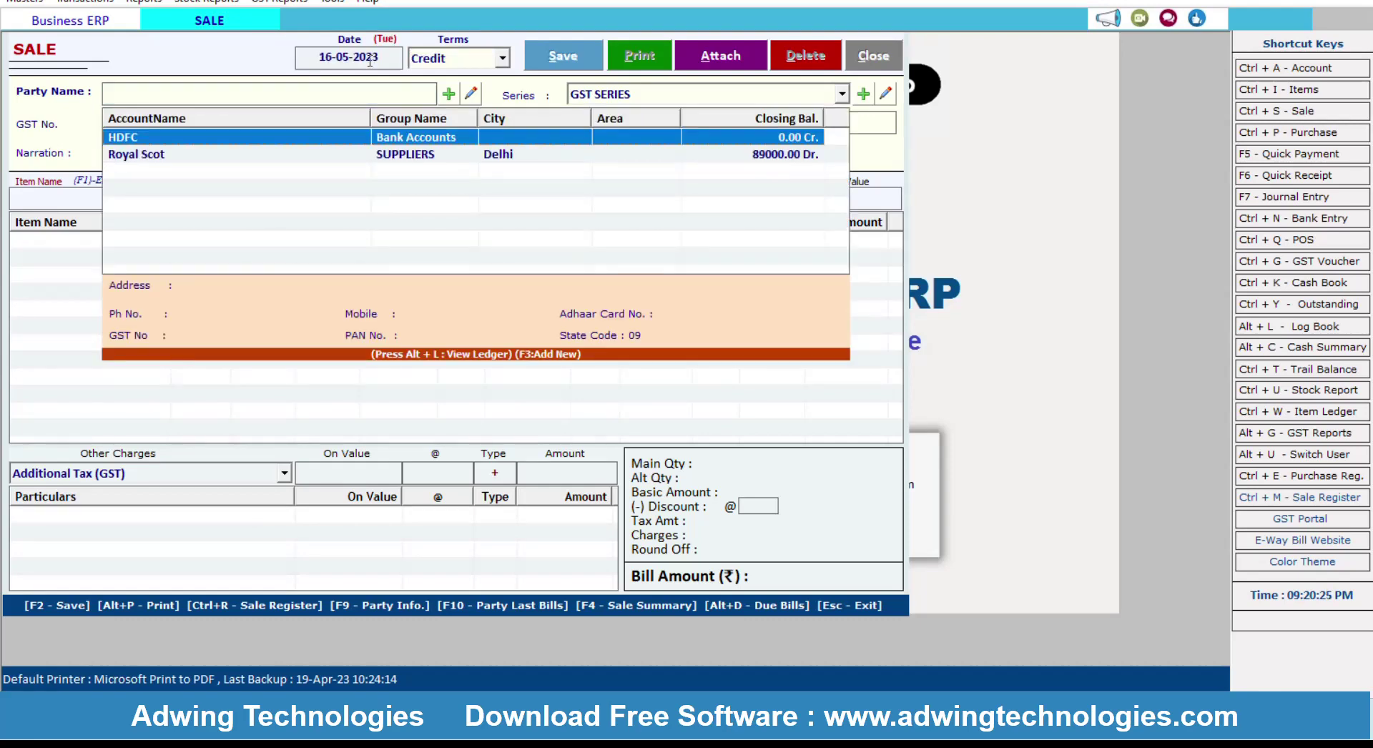
pyautogui.press('Down')
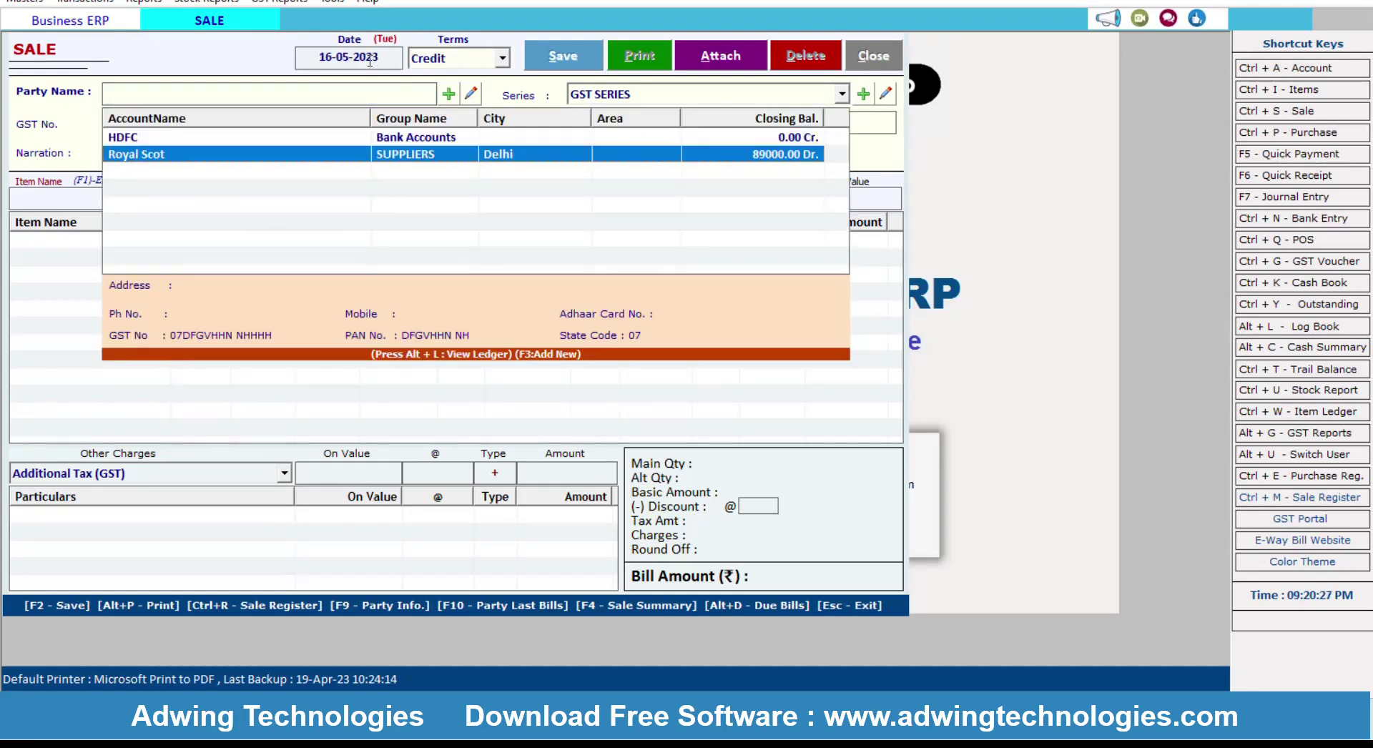
pyautogui.press('Return')
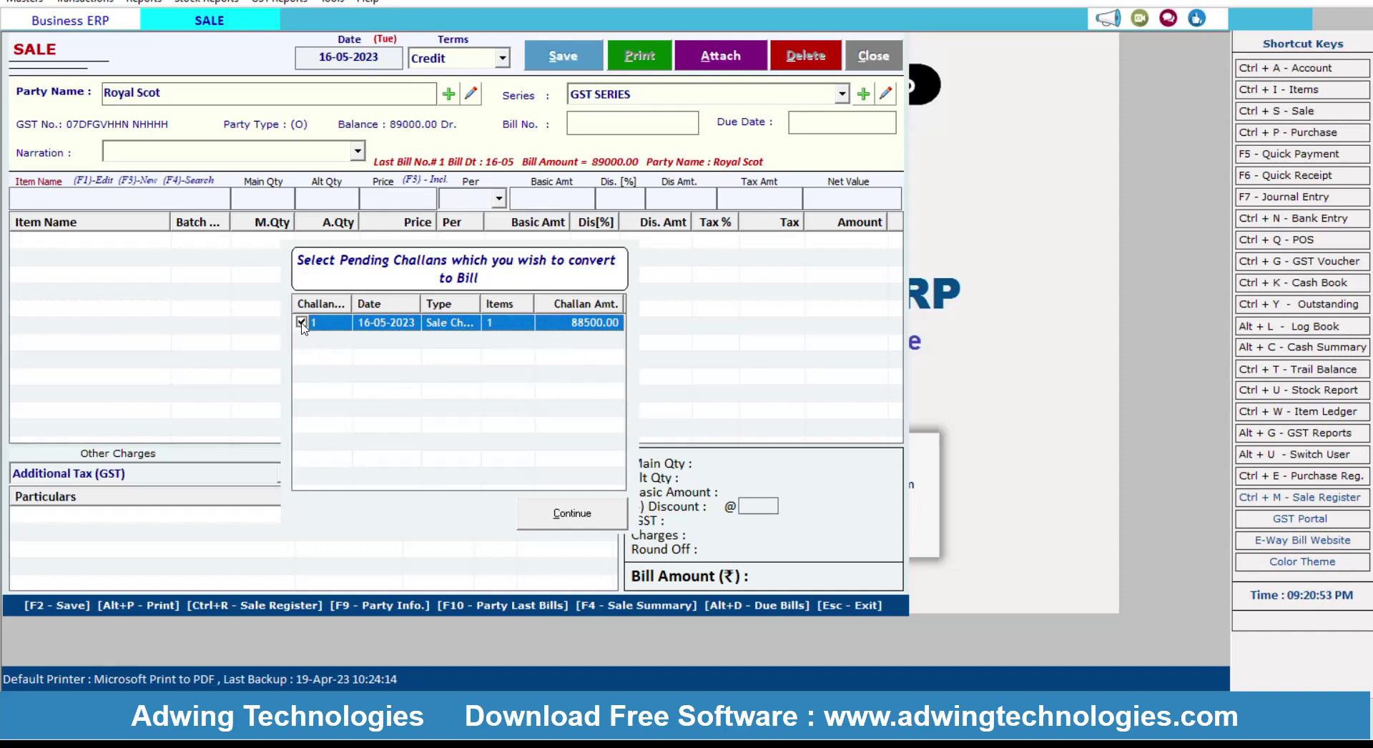
# - Convert pending sale challan 1 into the bill and keep the GST SERIES
pyautogui.click(591, 525)
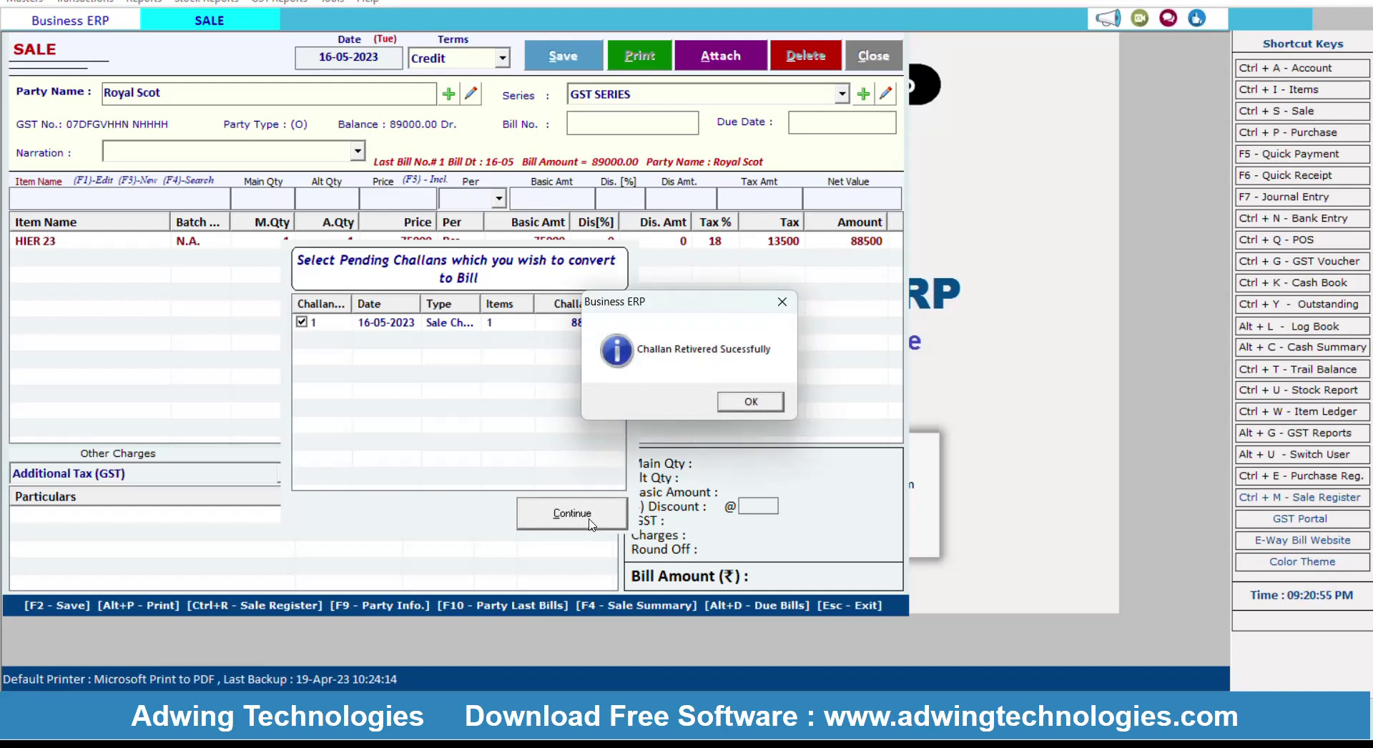
pyautogui.click(737, 402)
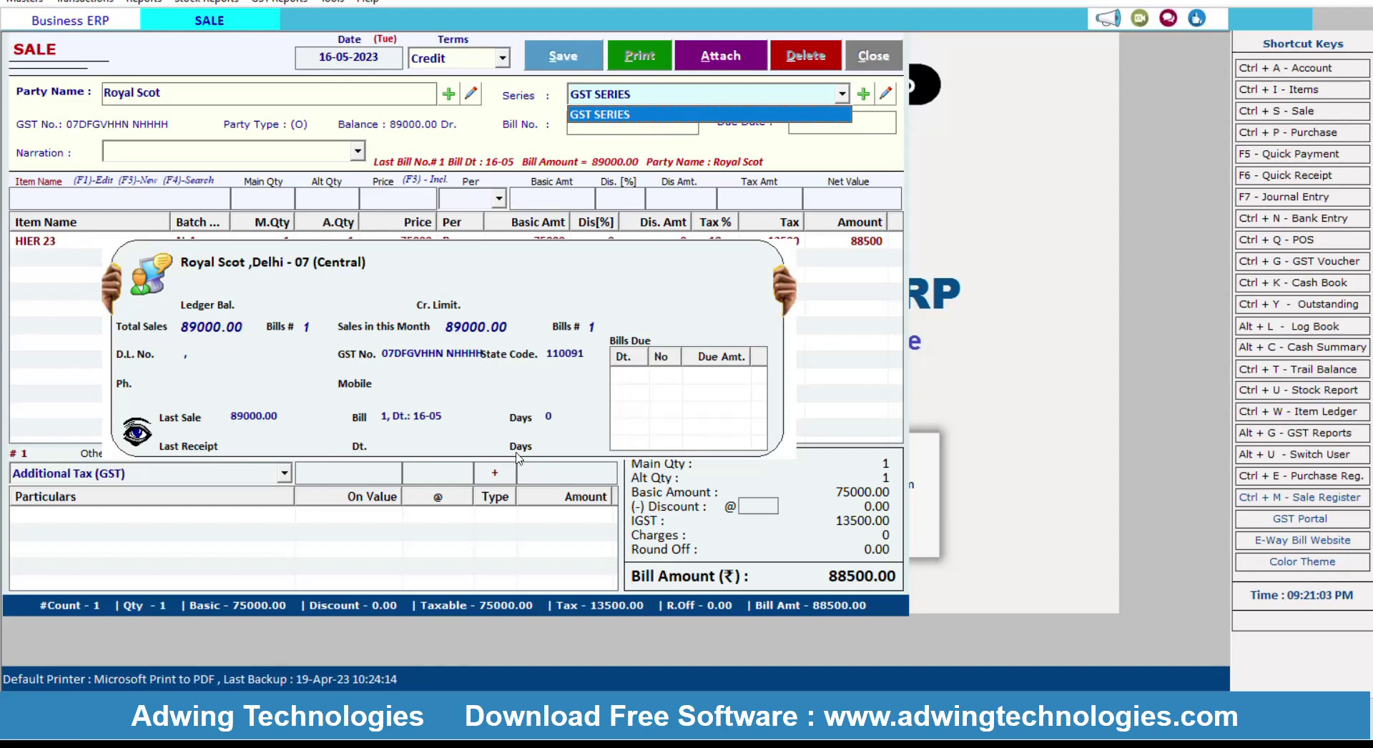
pyautogui.press('Return')
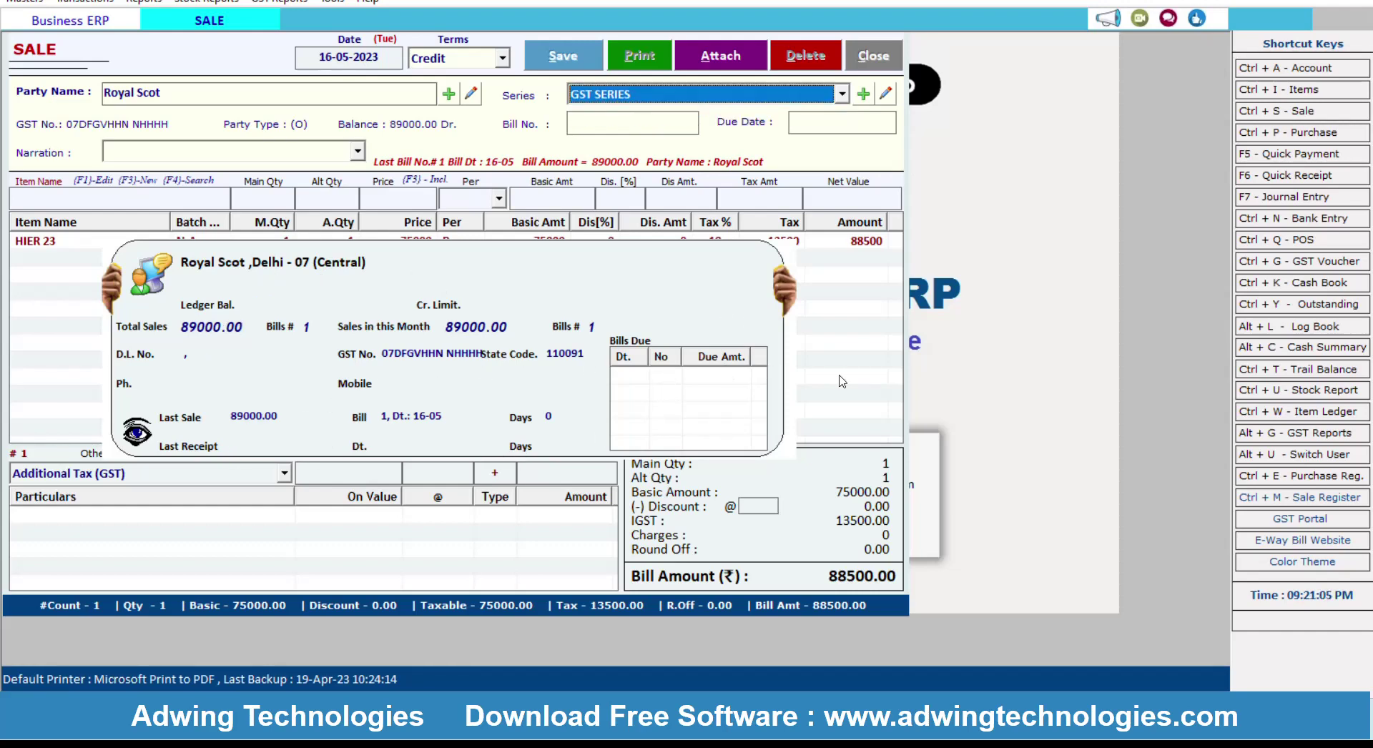
# - Give the sale bill number 2, leave the due date and narration empty, and save the bill
pyautogui.click(576, 57)
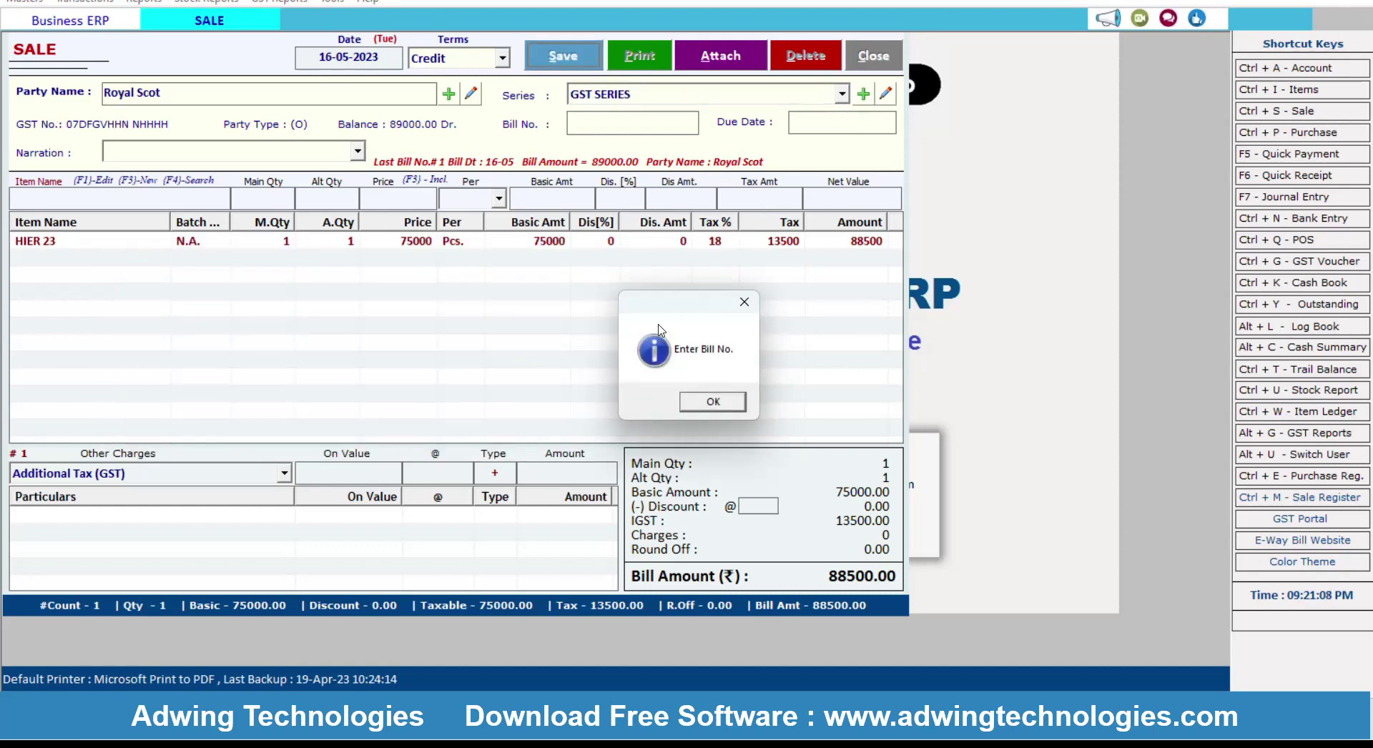
pyautogui.click(701, 404)
pyautogui.click(604, 130)
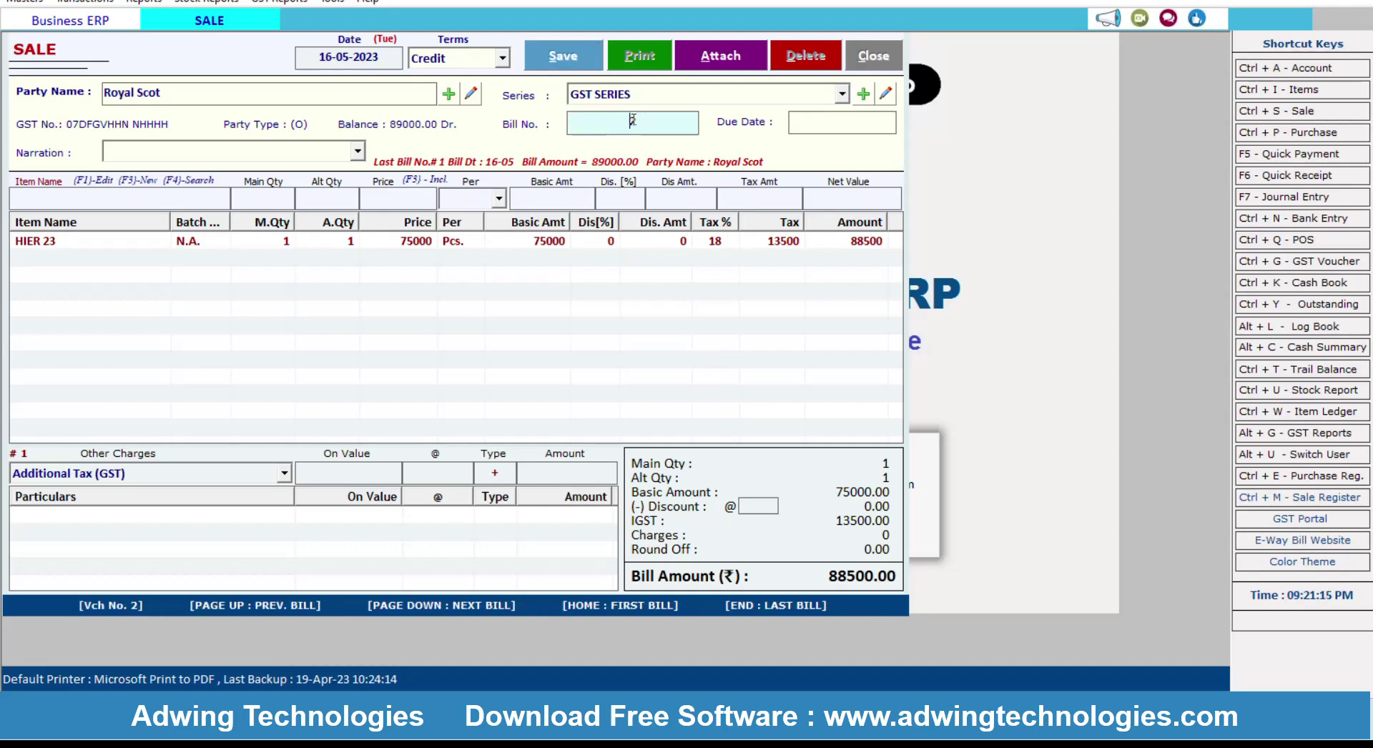
pyautogui.press('Return')
pyautogui.press('Return')
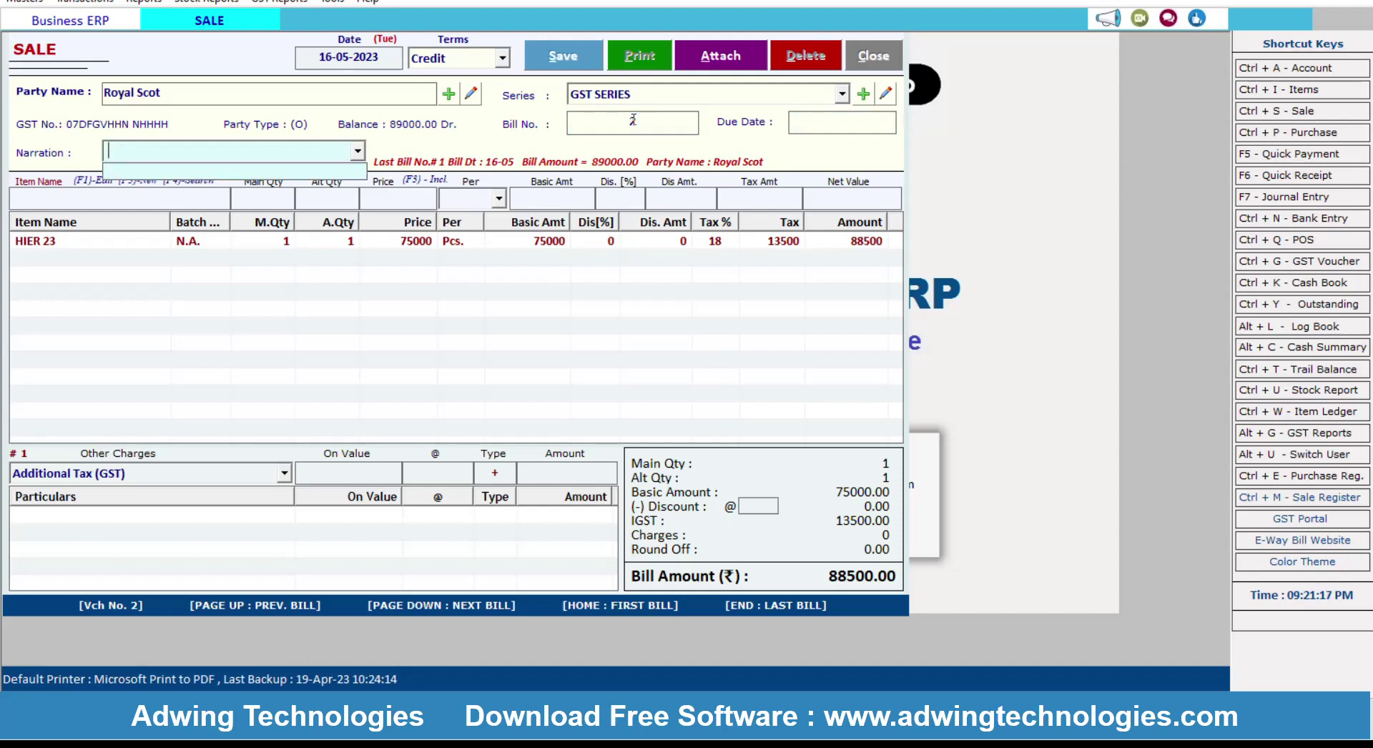
pyautogui.press('Return')
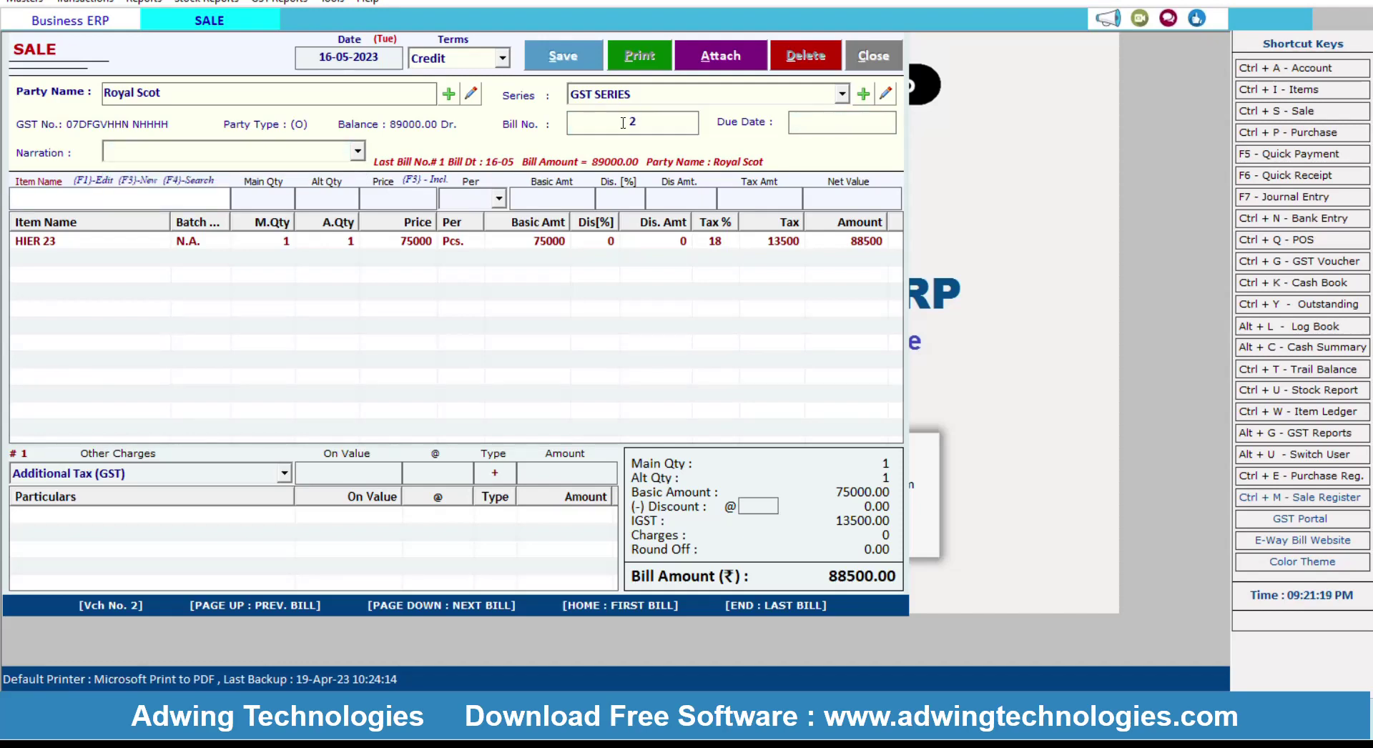
pyautogui.click(587, 61)
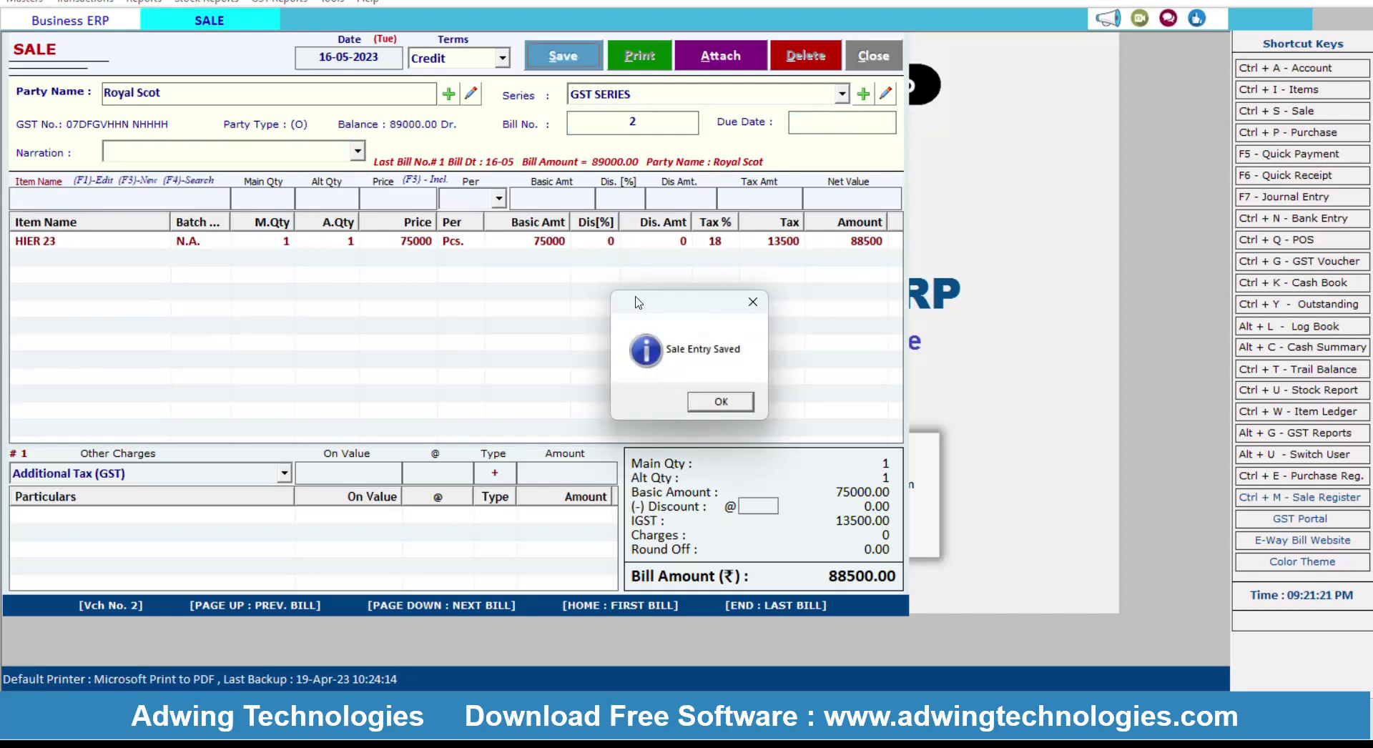
pyautogui.click(715, 402)
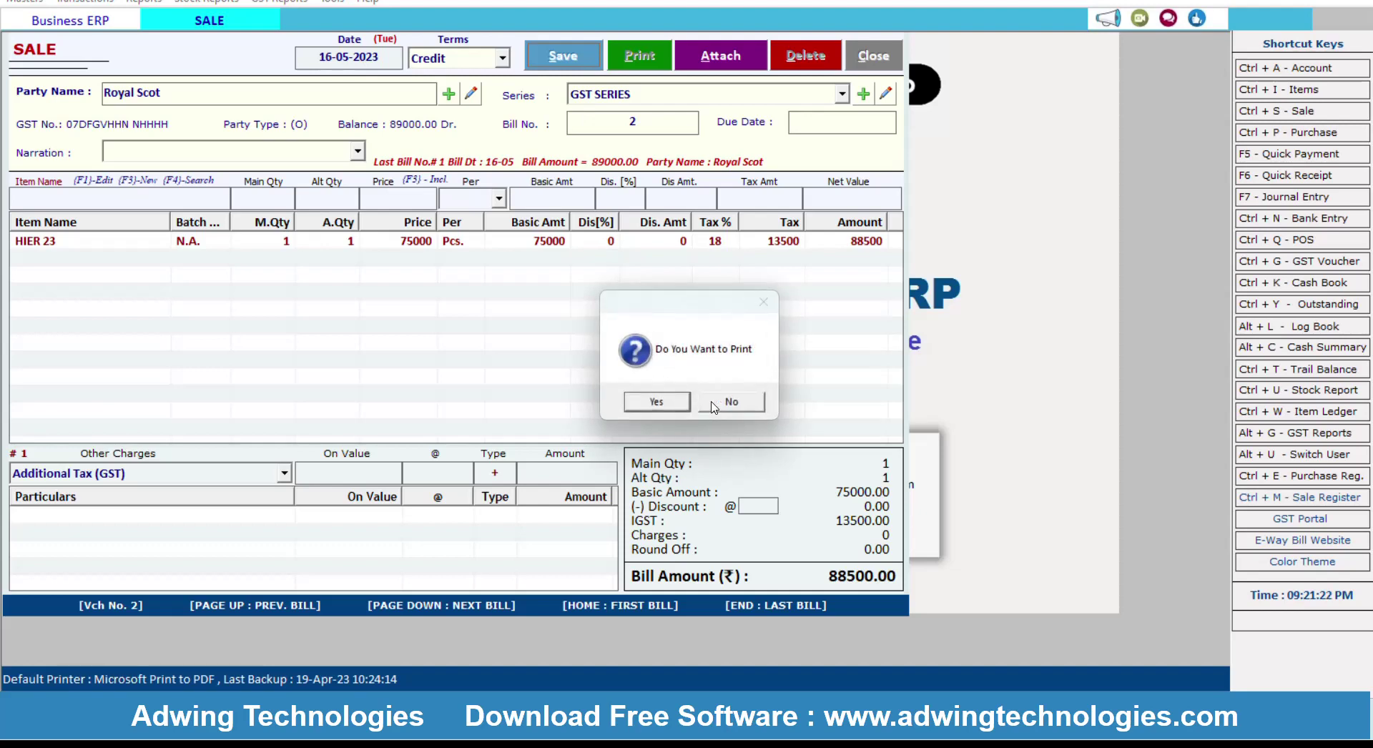
# - Preview the original copy of the saved bill in the GST Composition format, and close the preview and sale form
pyautogui.click(639, 410)
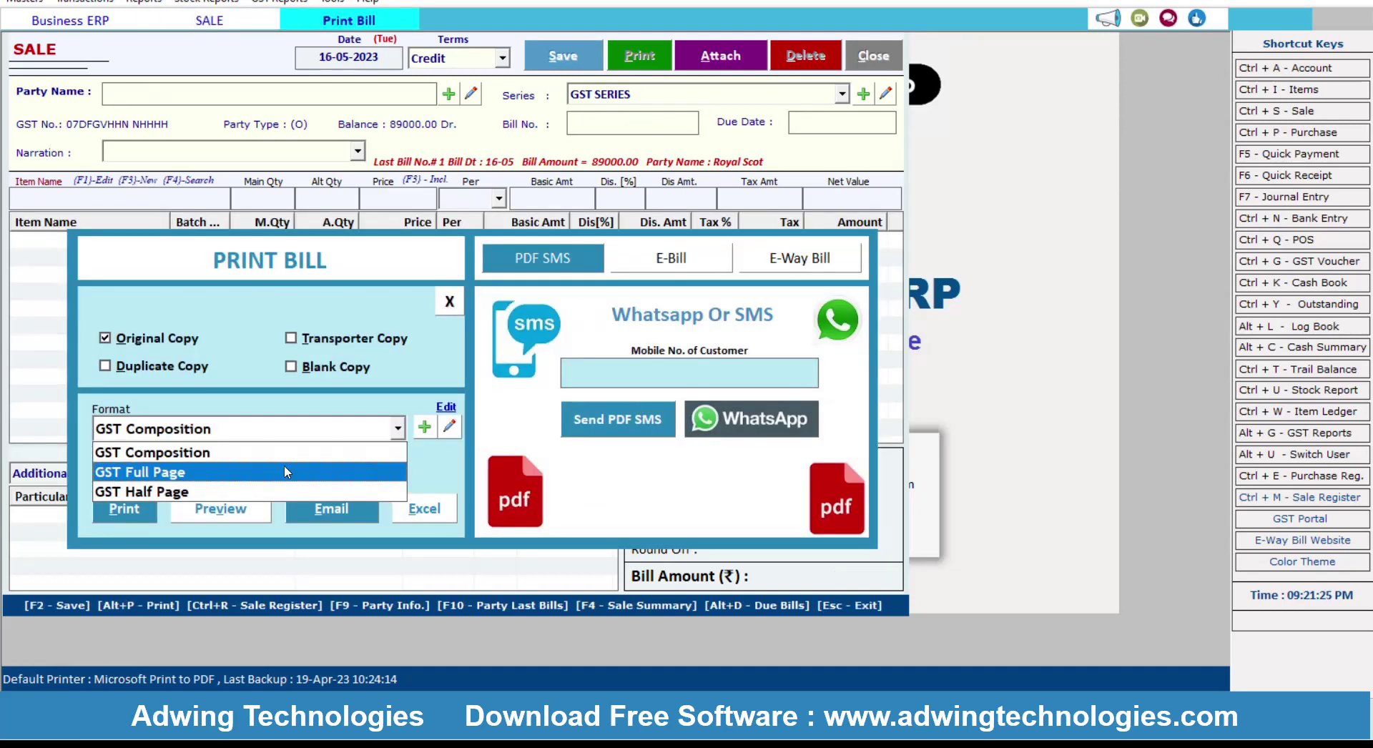
pyautogui.click(152, 452)
pyautogui.click(211, 510)
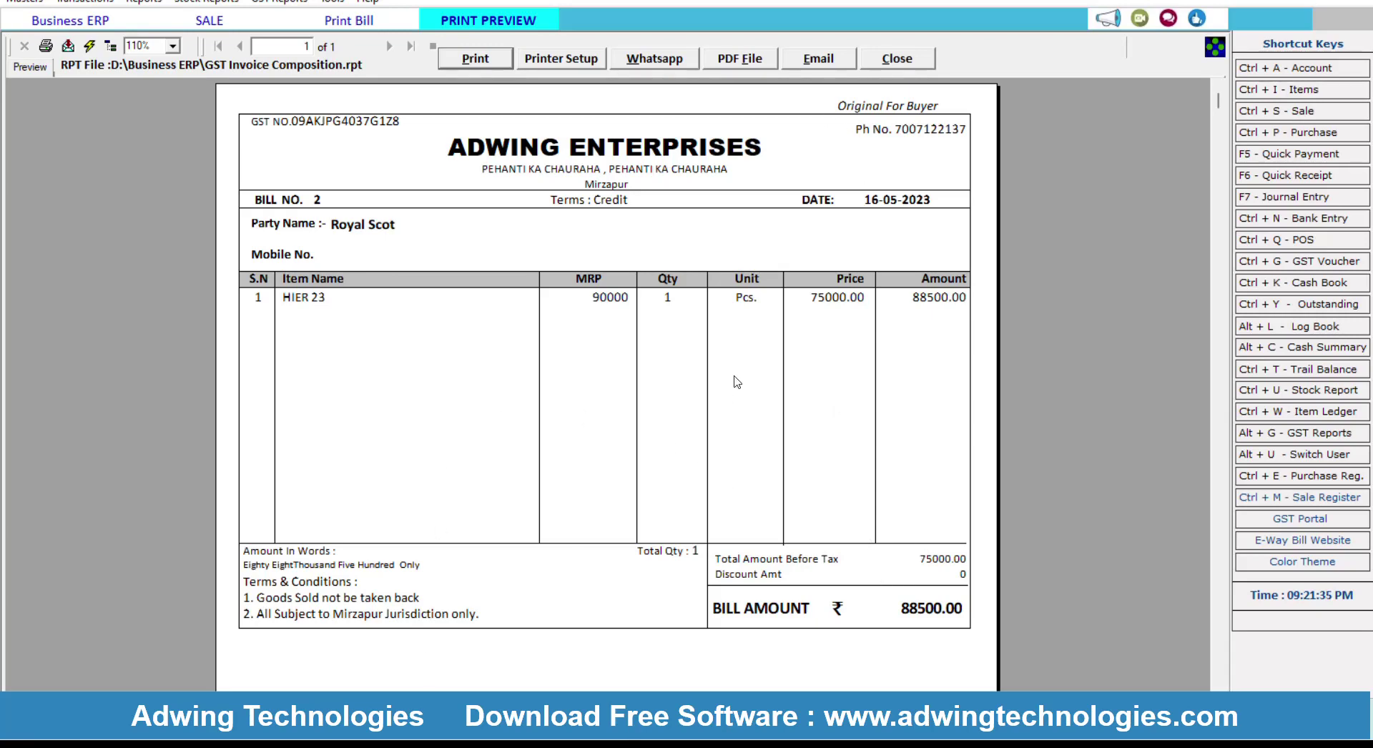
pyautogui.click(886, 62)
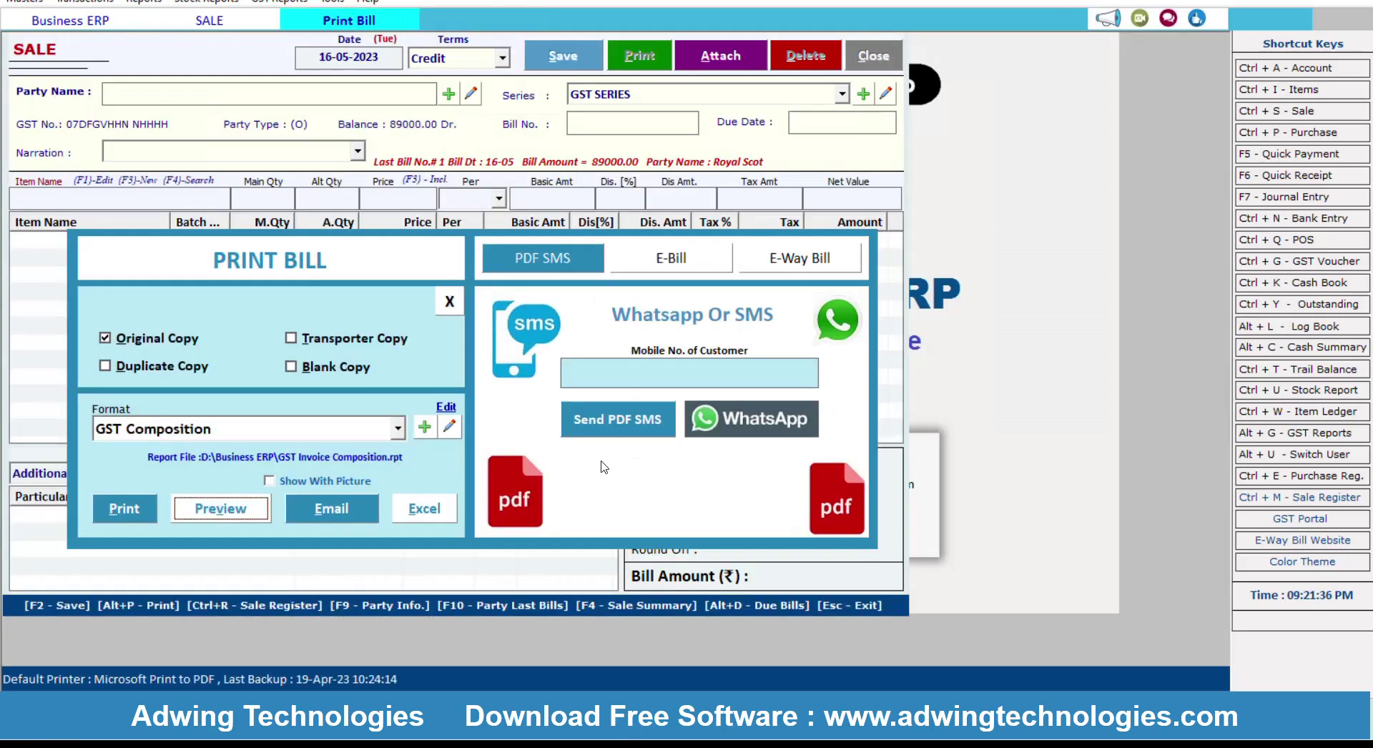
pyautogui.click(451, 306)
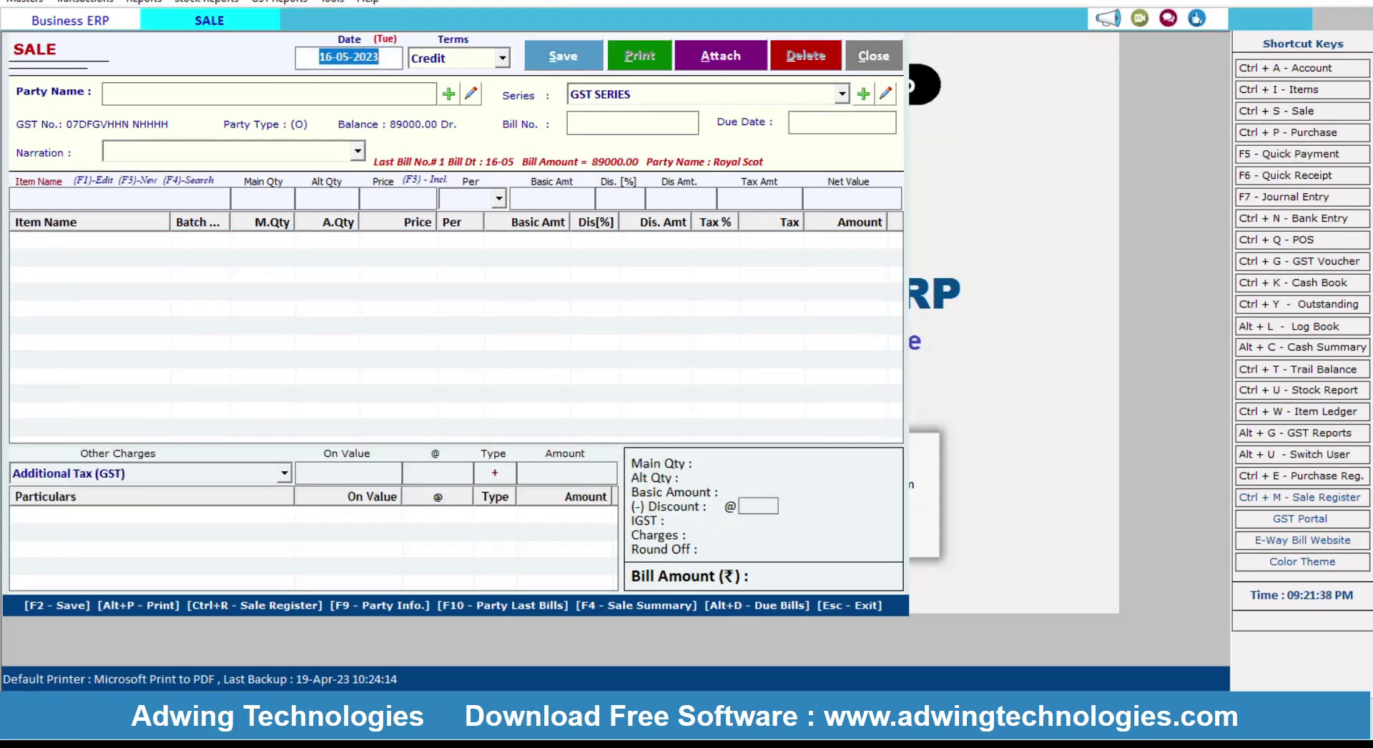
pyautogui.click(882, 62)
# - Open a blank sale order form from the sale orders list and close it without entering anything
pyautogui.click(100, 3)
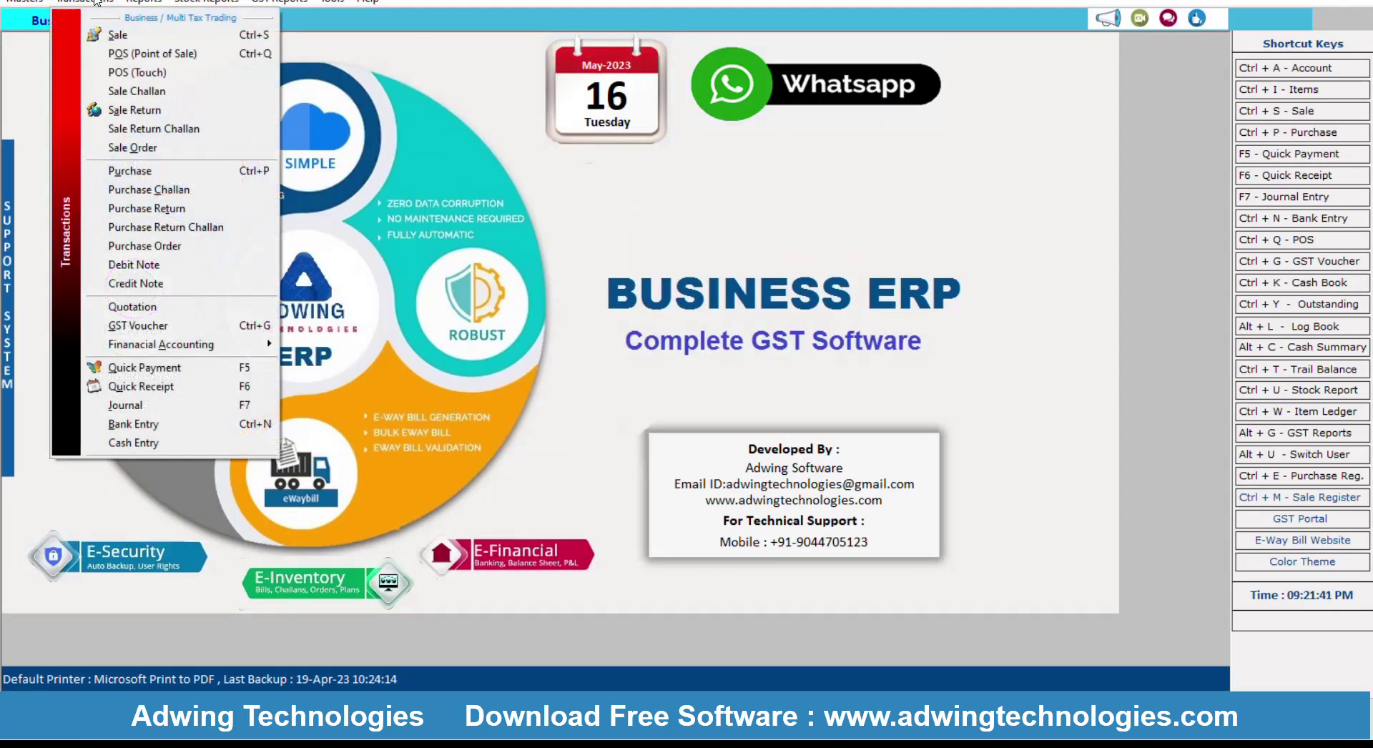
pyautogui.click(126, 148)
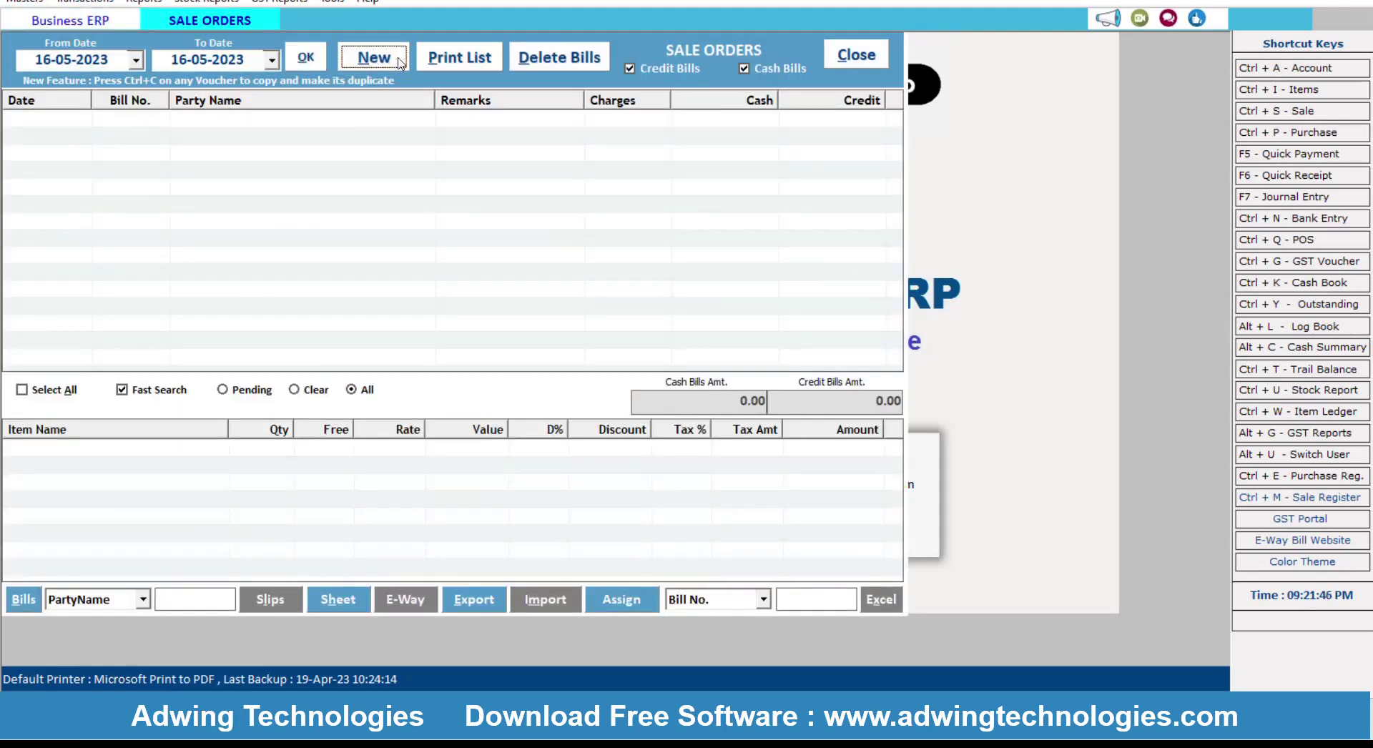
pyautogui.click(375, 57)
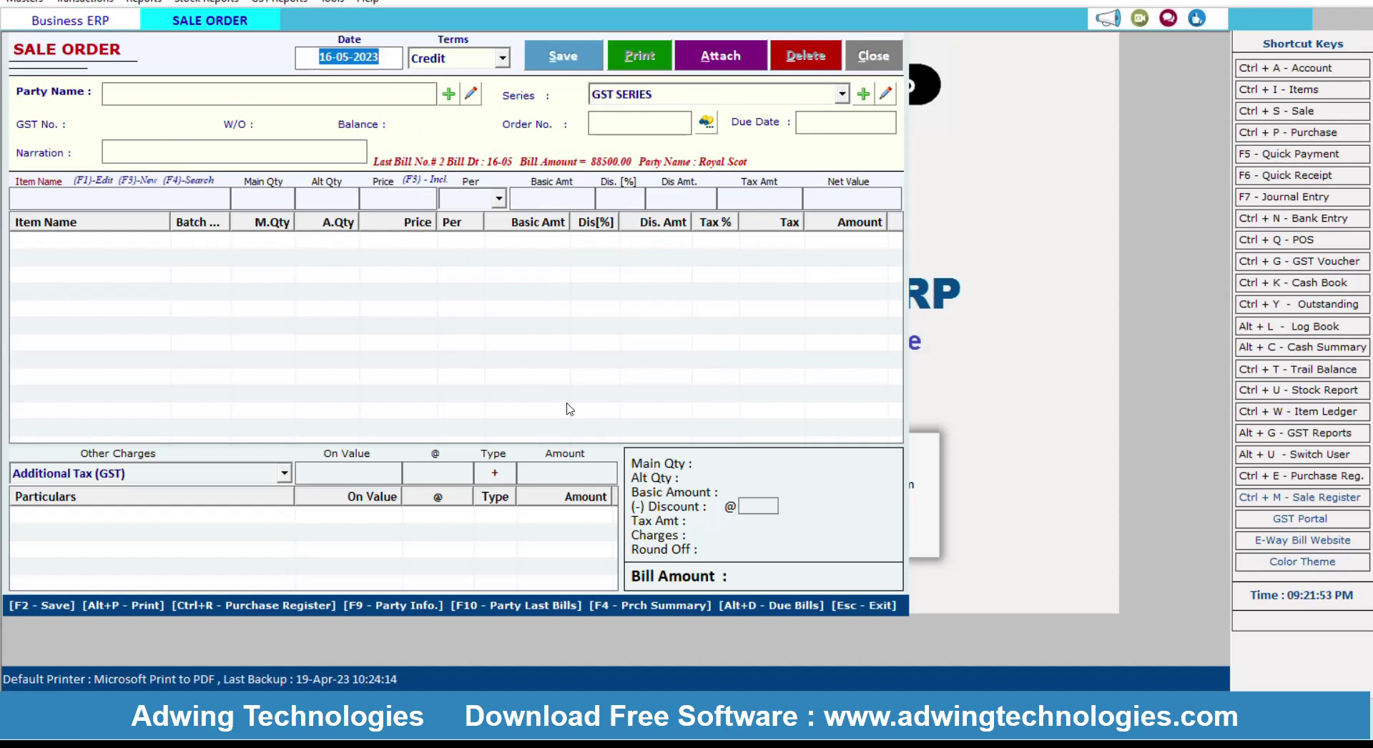
pyautogui.click(865, 58)
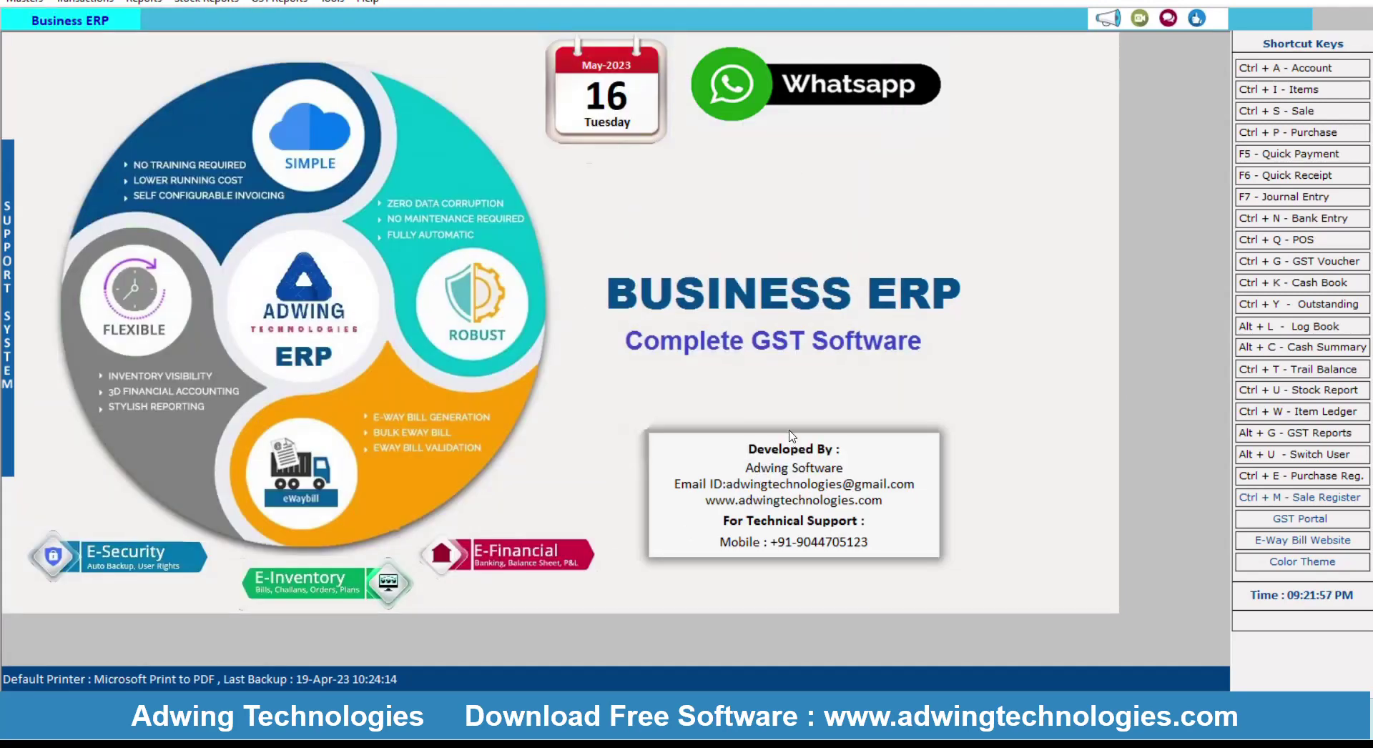
# - Show the Support System options for website, contact, live chat, feedback and social media
pyautogui.moveTo(6, 229)
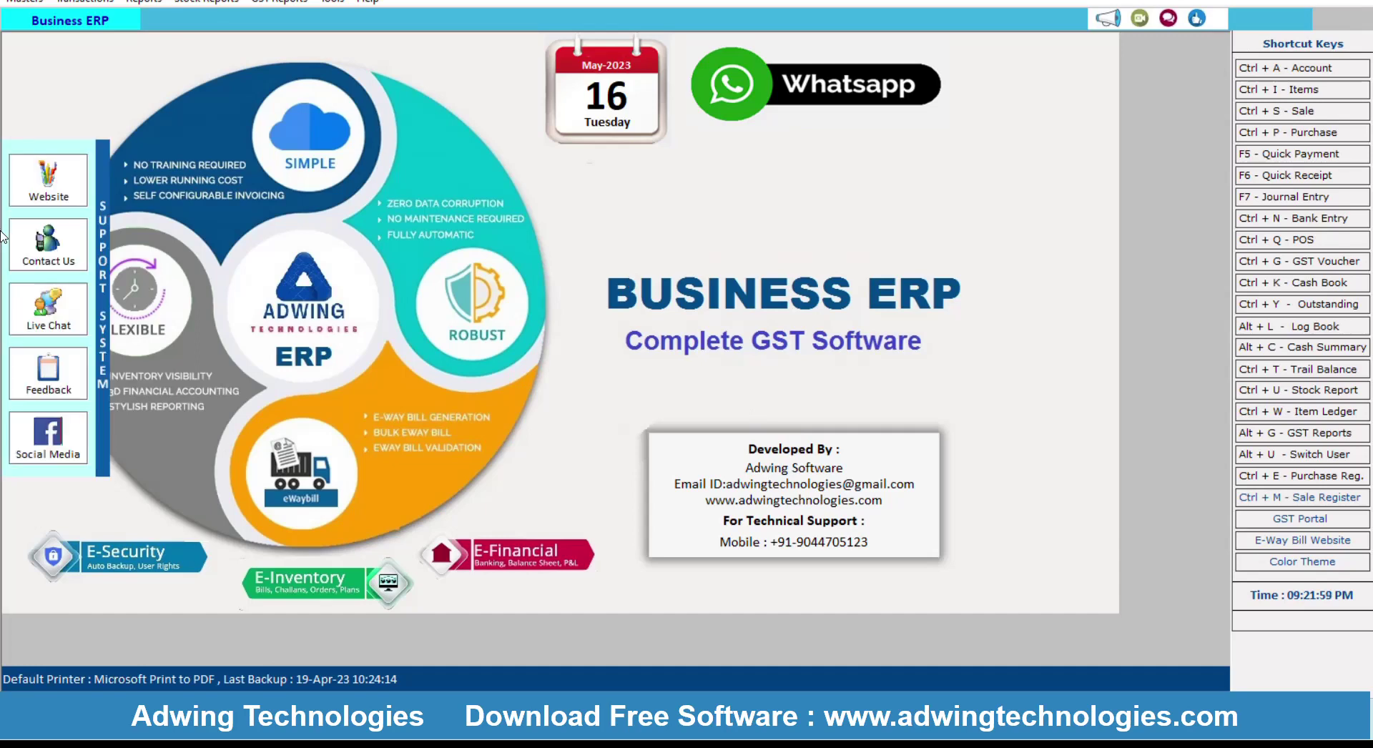